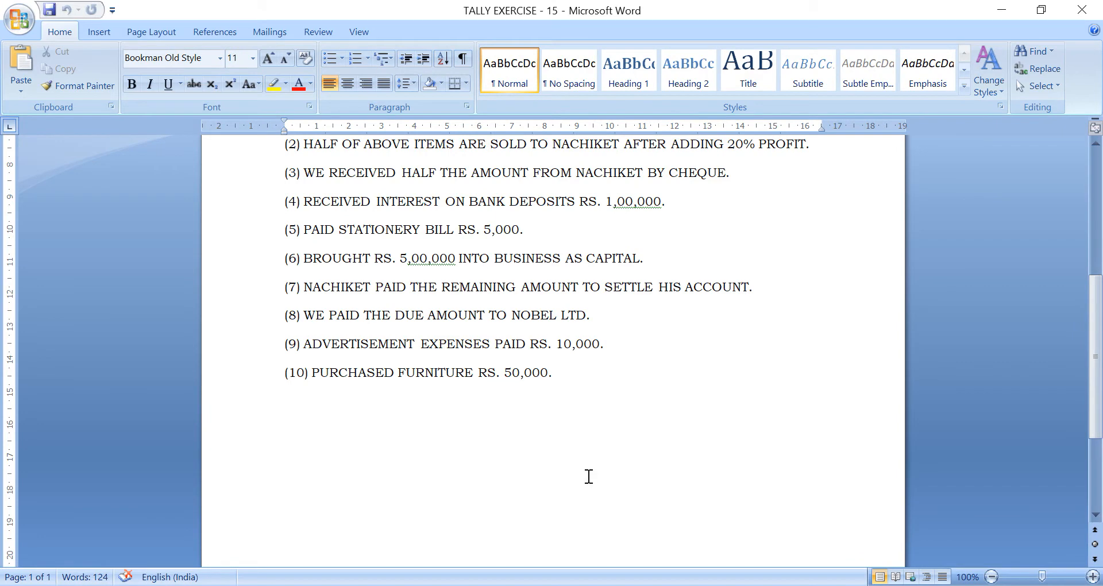
# Review the Tally Exercise 15 transactions from the title down to the table of purchases from Nobel Ltd
pyautogui.press('Up')
pyautogui.press('Up')
pyautogui.press('Up')
pyautogui.press('Up')
pyautogui.press('Up')
pyautogui.press('Up')
pyautogui.press('Up')
pyautogui.press('Up')
pyautogui.press('Up')
pyautogui.press('Up')
pyautogui.press('Up')
pyautogui.press('Up')
pyautogui.press('Up')
pyautogui.press('Up')
pyautogui.press('Up')
pyautogui.press('Up')
pyautogui.press('Up')
pyautogui.press('Up')
pyautogui.press('Up')
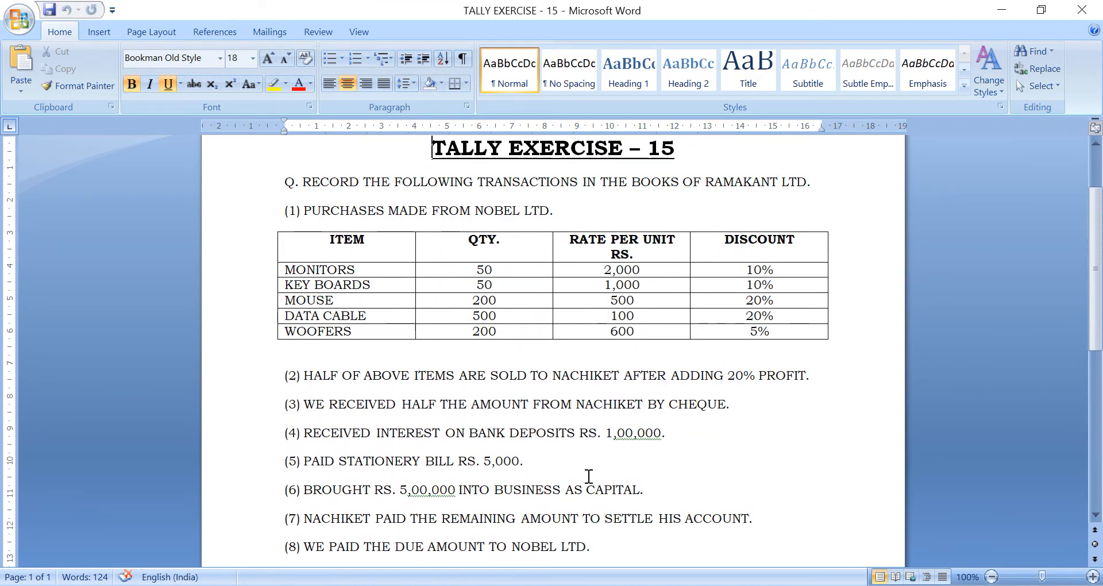
pyautogui.press('Down')
pyautogui.press('Down')
pyautogui.press('Down')
pyautogui.press('Down')
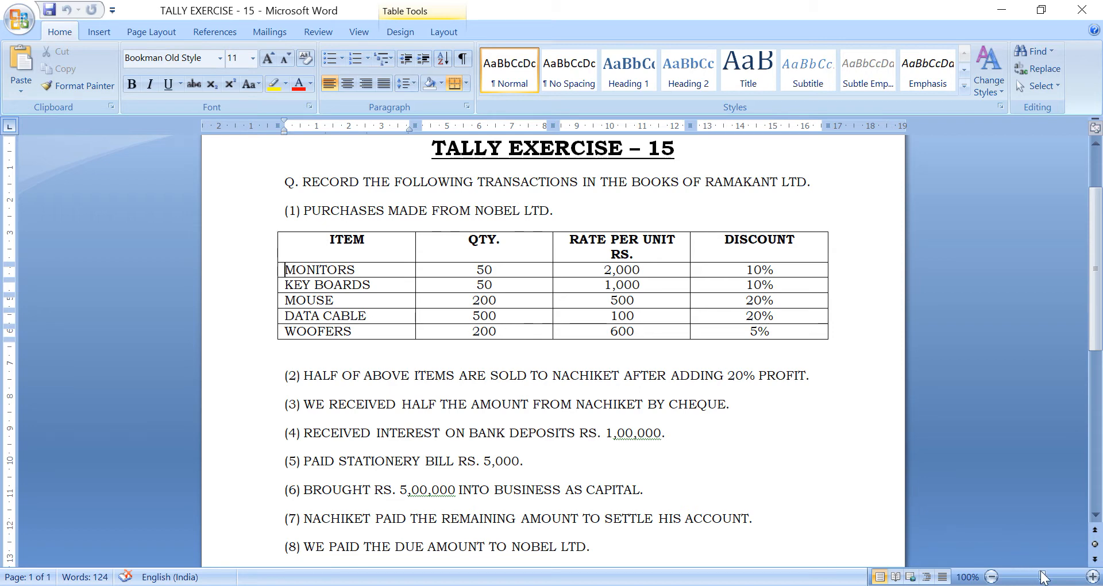
# Switch to Tally.ERP 9 and open the Units of Measure options in the inventory masters of RAMAKANT LTD
pyautogui.hotkey('alt', 'Tab')
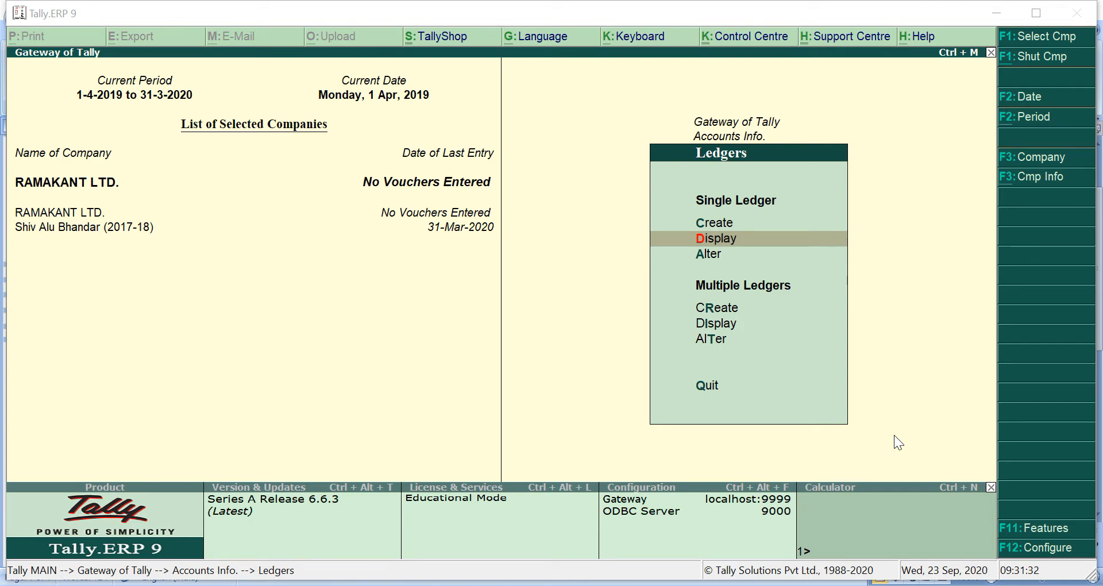
pyautogui.press('Escape')
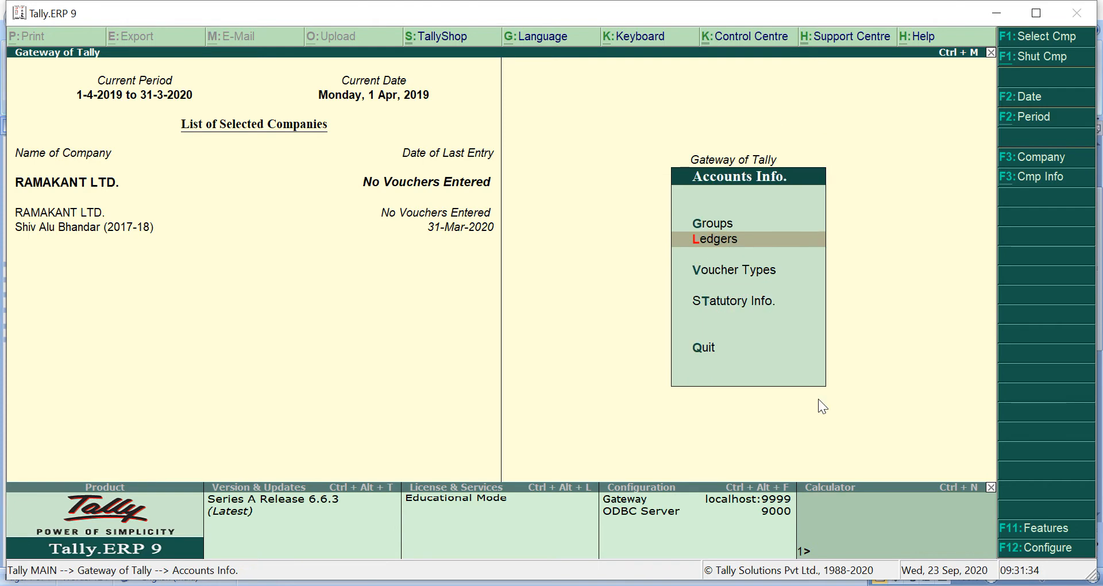
pyautogui.press('Escape')
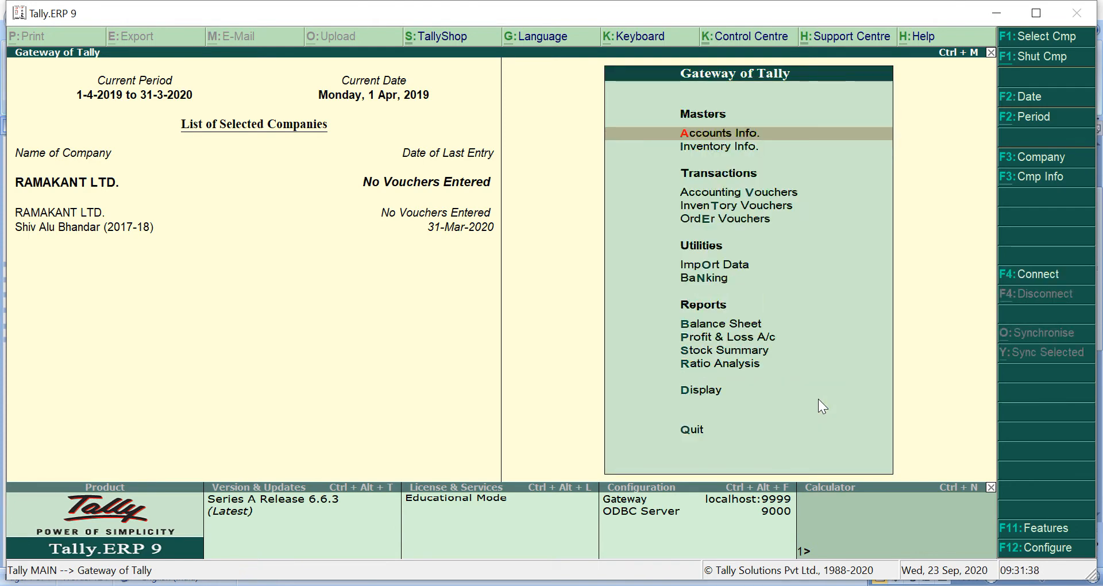
pyautogui.press('Down')
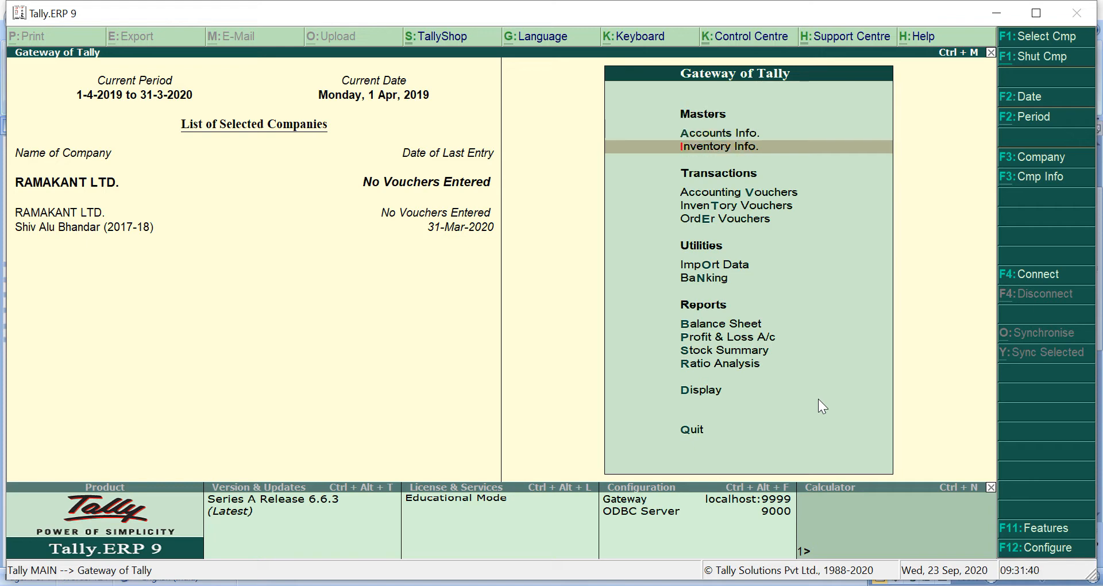
pyautogui.press('Return')
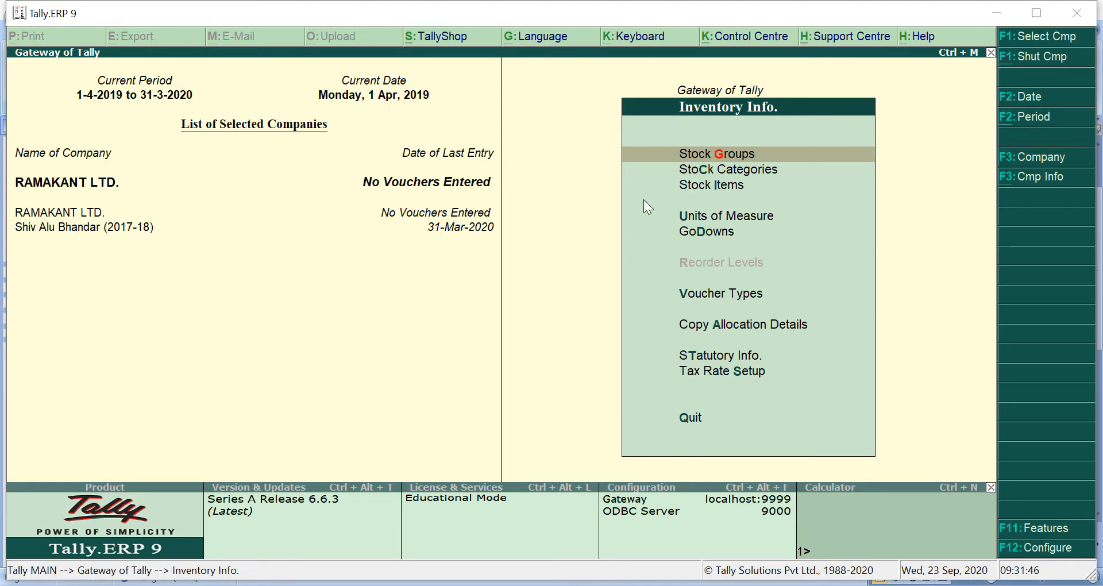
pyautogui.click(734, 218)
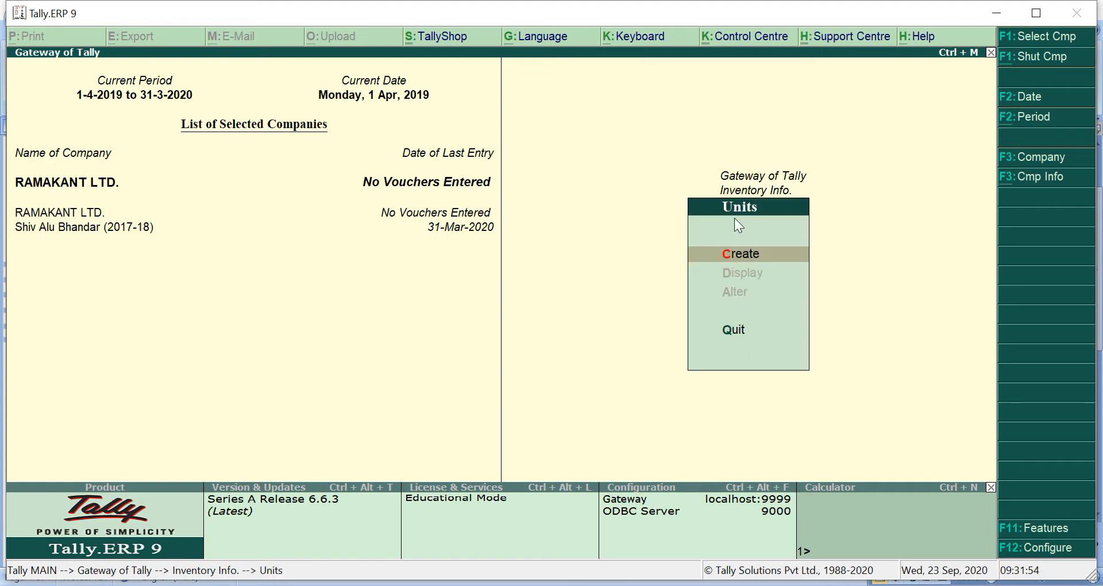
# Create a simple unit with symbol PCS, quantity code PCS-PIECES and 0 decimal places, leaving the formal name blank
pyautogui.press('Return')
pyautogui.write('PCS')
pyautogui.press('Return')
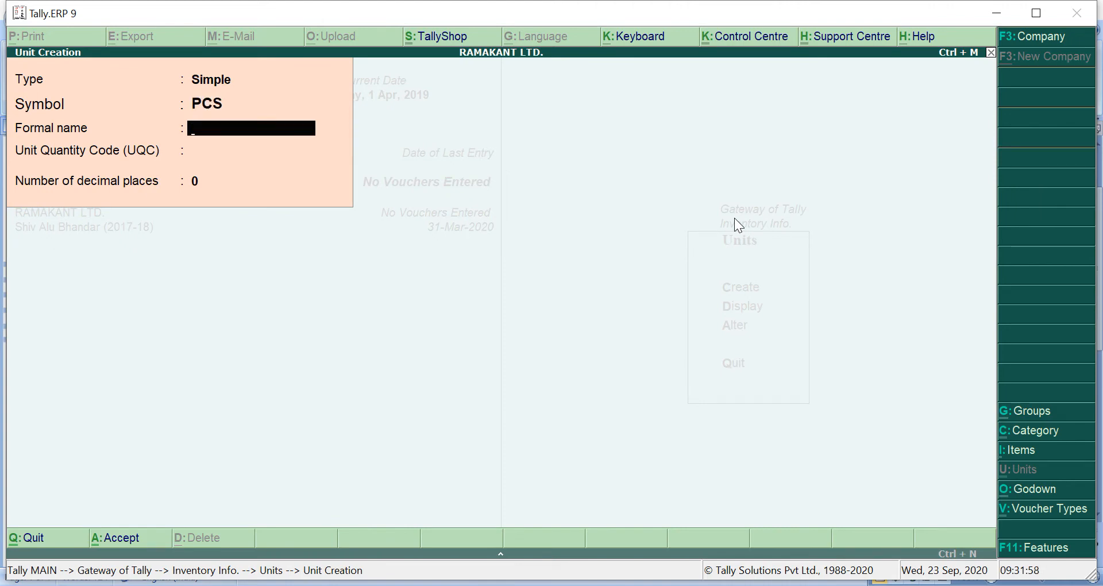
pyautogui.press('Return')
pyautogui.write('P')
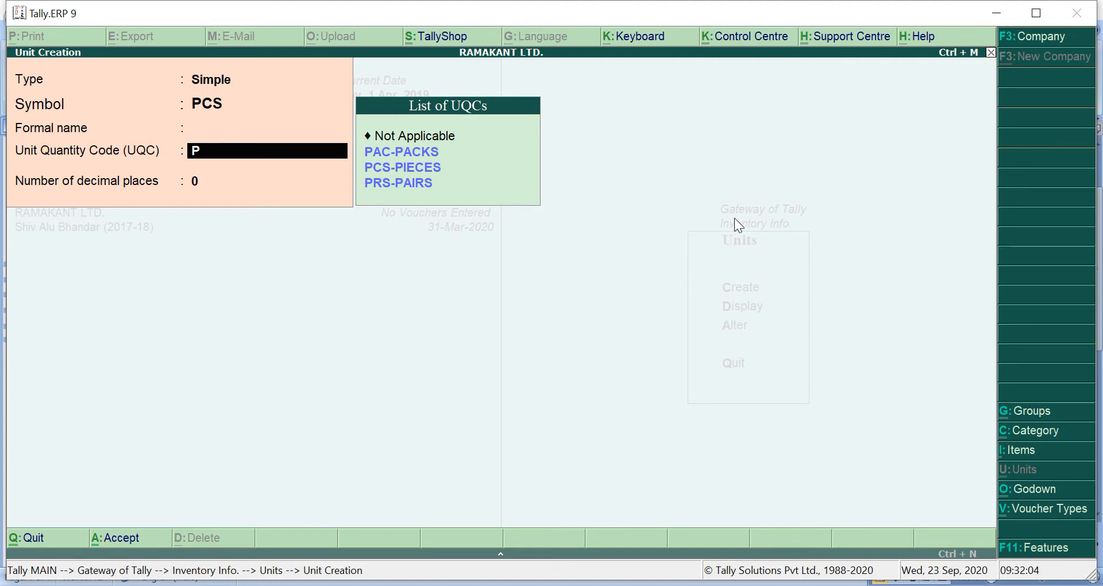
pyautogui.press('Down')
pyautogui.press('Down')
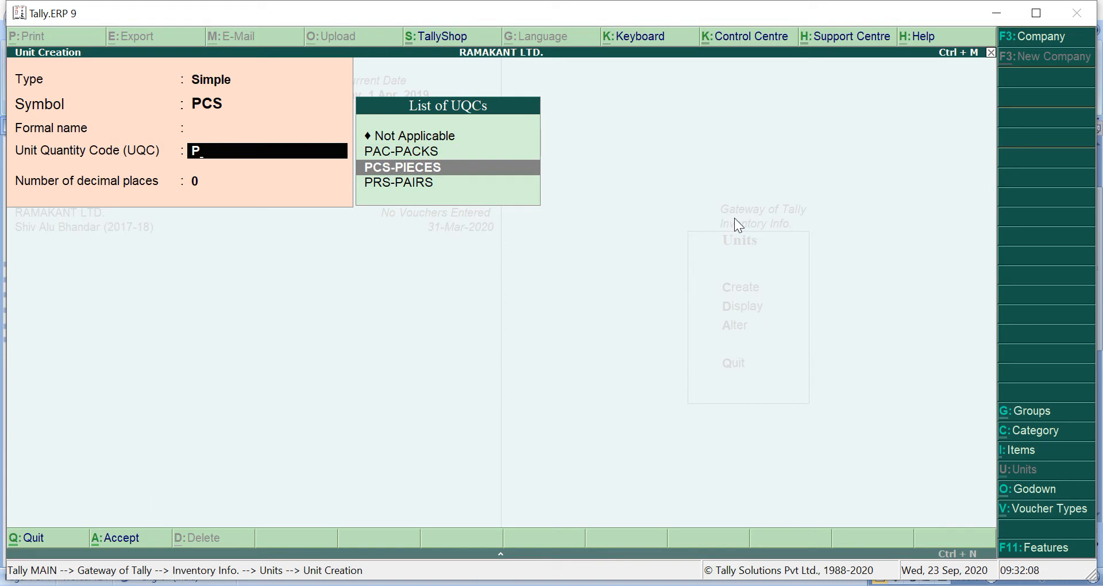
pyautogui.press('Return')
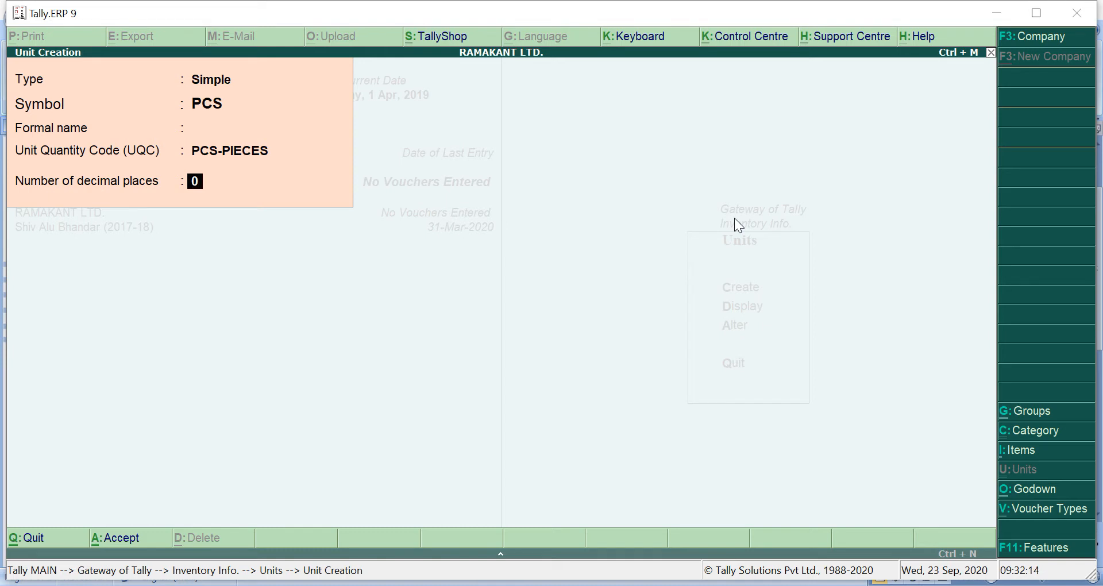
pyautogui.press('Return')
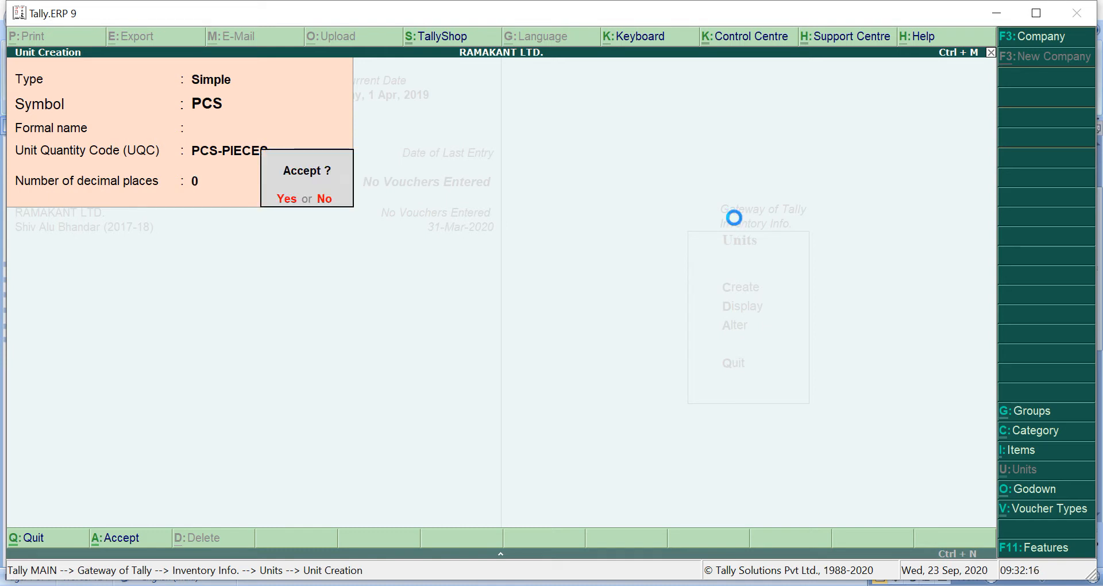
pyautogui.press('Return')
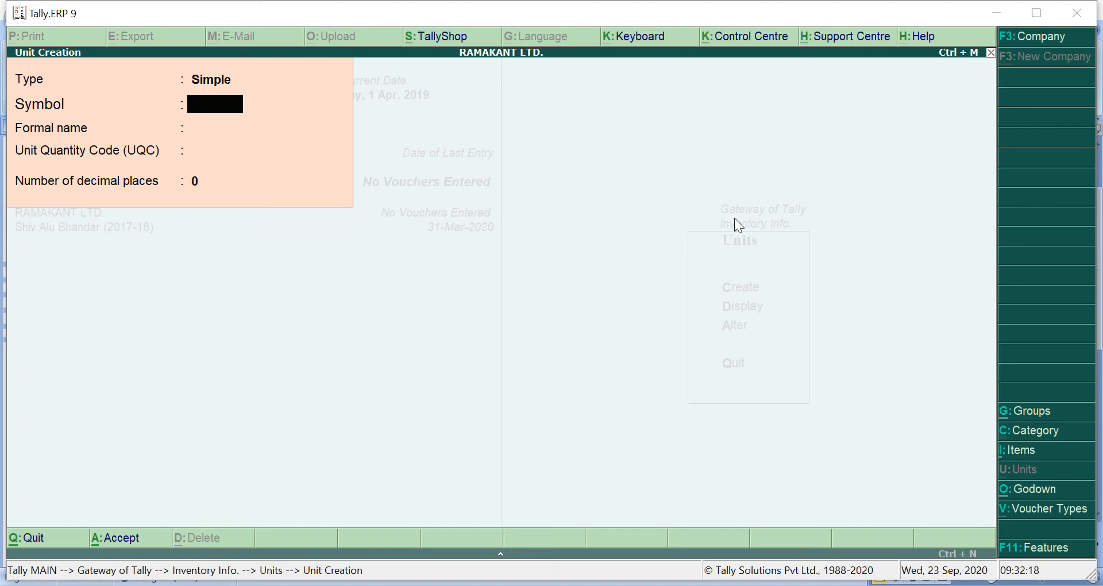
pyautogui.press('Escape')
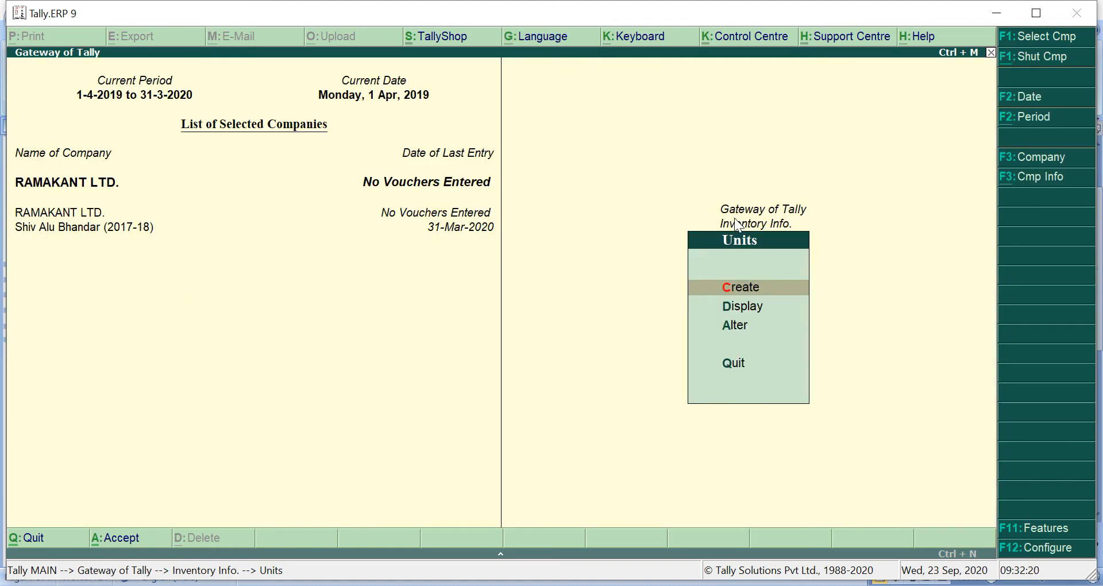
# Start creating multiple stock items under the group All Items
pyautogui.press('Escape')
pyautogui.press('Up')
pyautogui.press('Return')
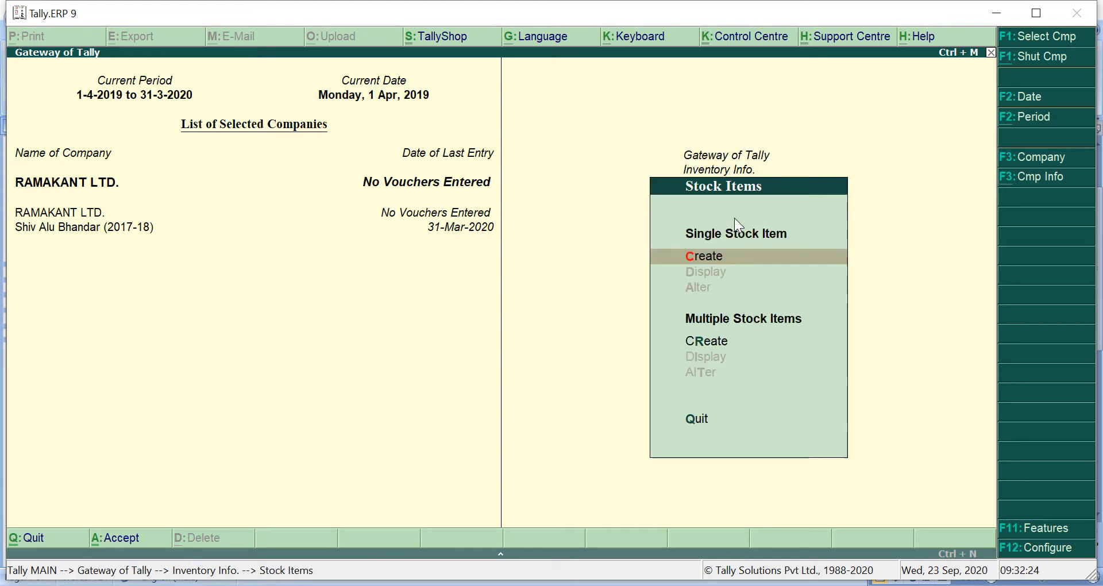
pyautogui.press('Down')
pyautogui.press('Return')
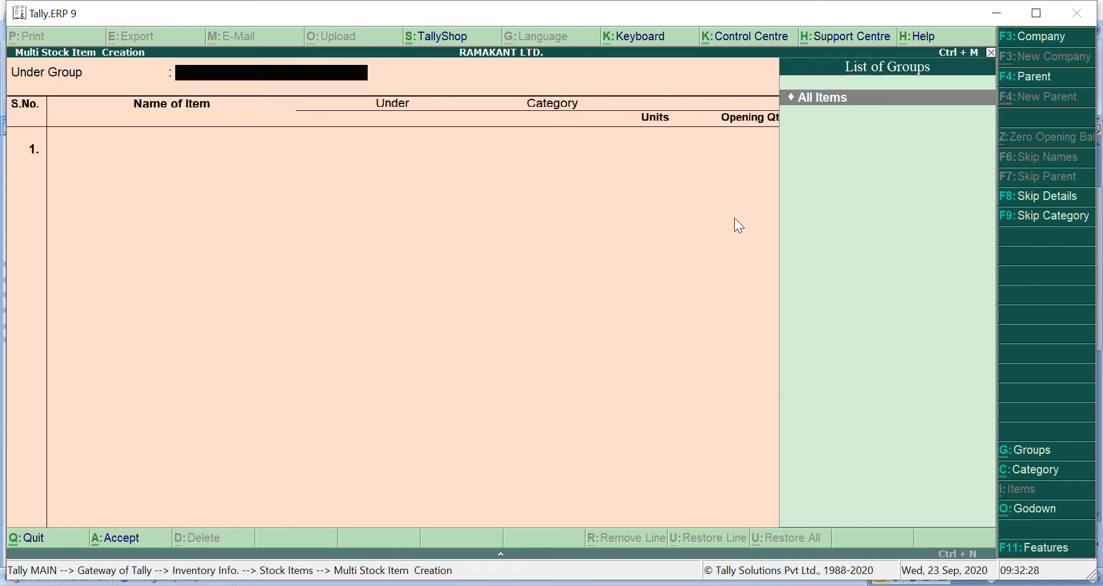
pyautogui.press('Return')
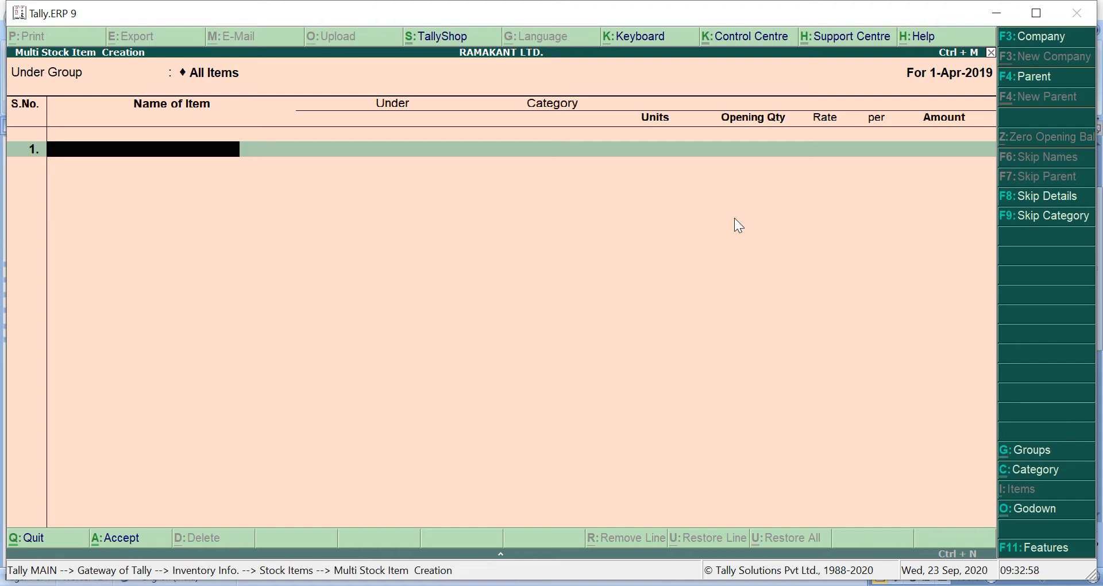
# Check the item table in the Word exercise and add stock item MONITORS in Tally under Primary, category Not Applicable, unit pcs, without opening quantity
pyautogui.moveTo(569, 583)
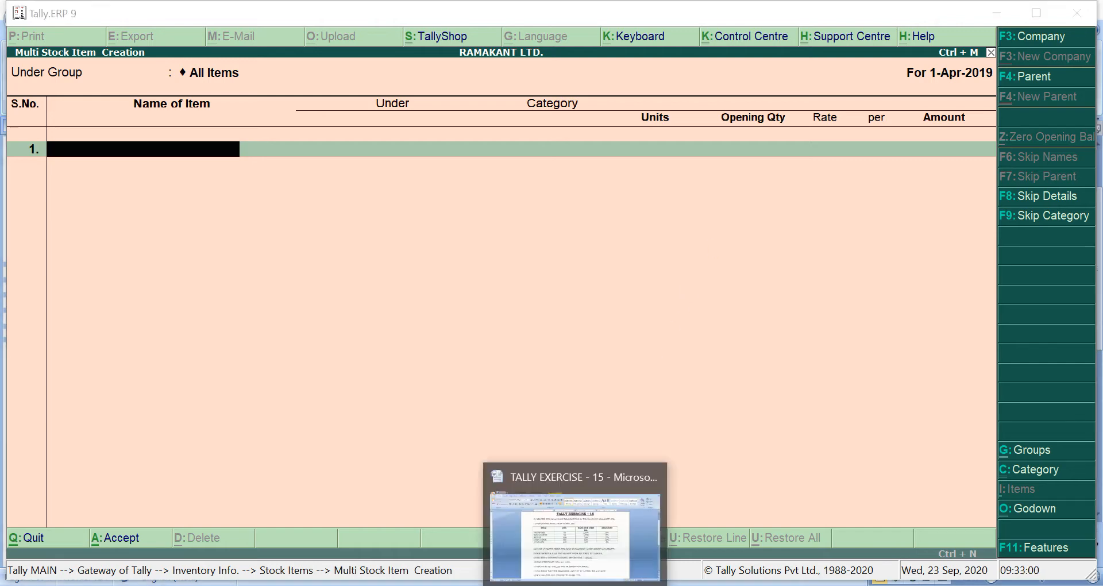
pyautogui.click(585, 531)
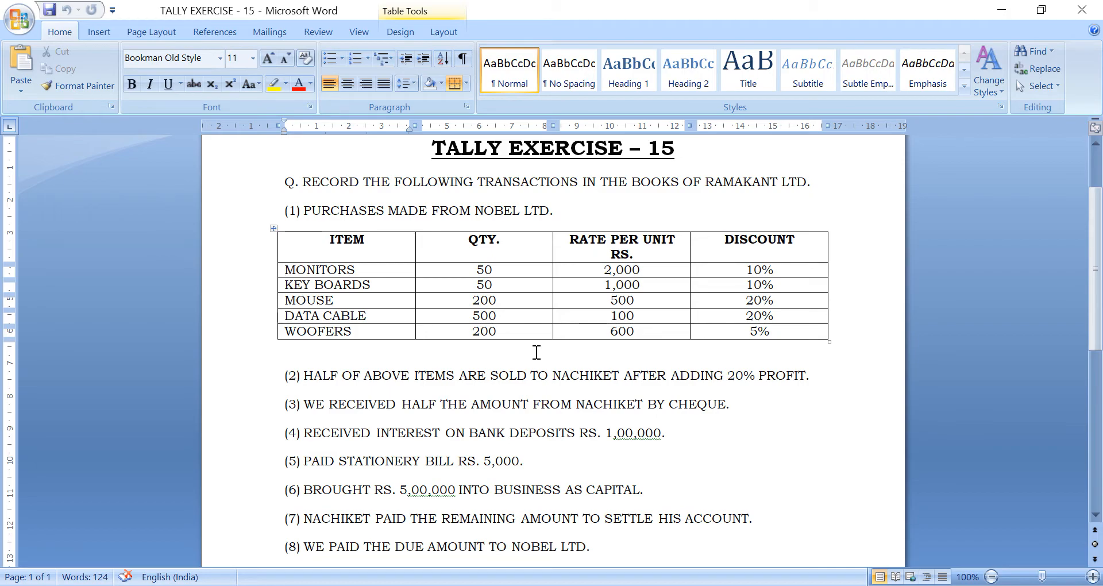
pyautogui.hotkey('alt', 'Tab')
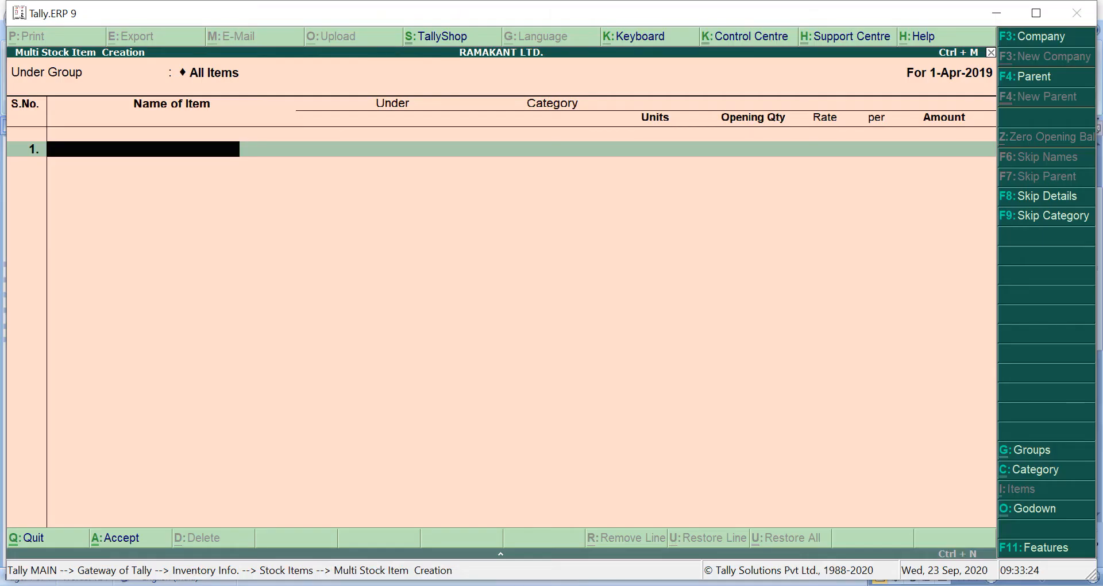
pyautogui.write('MONI')
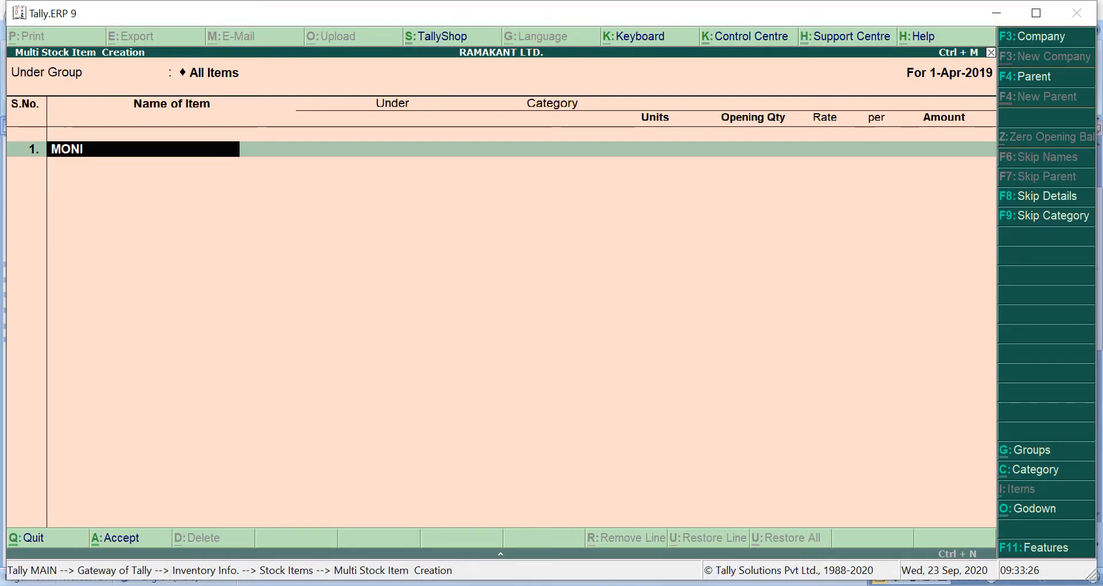
pyautogui.write('TORS')
pyautogui.press('Return')
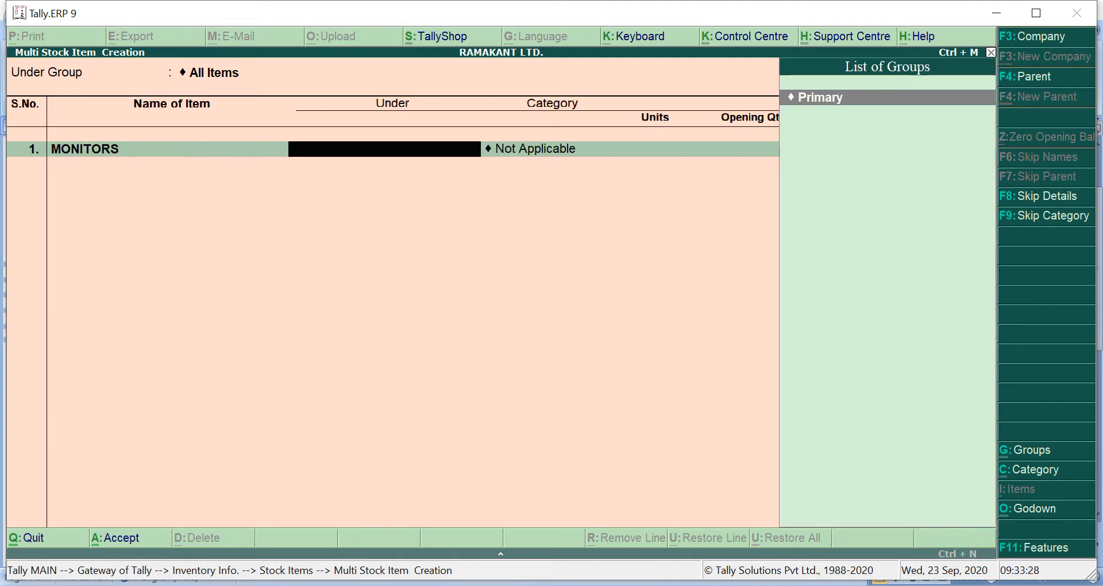
pyautogui.press('Return')
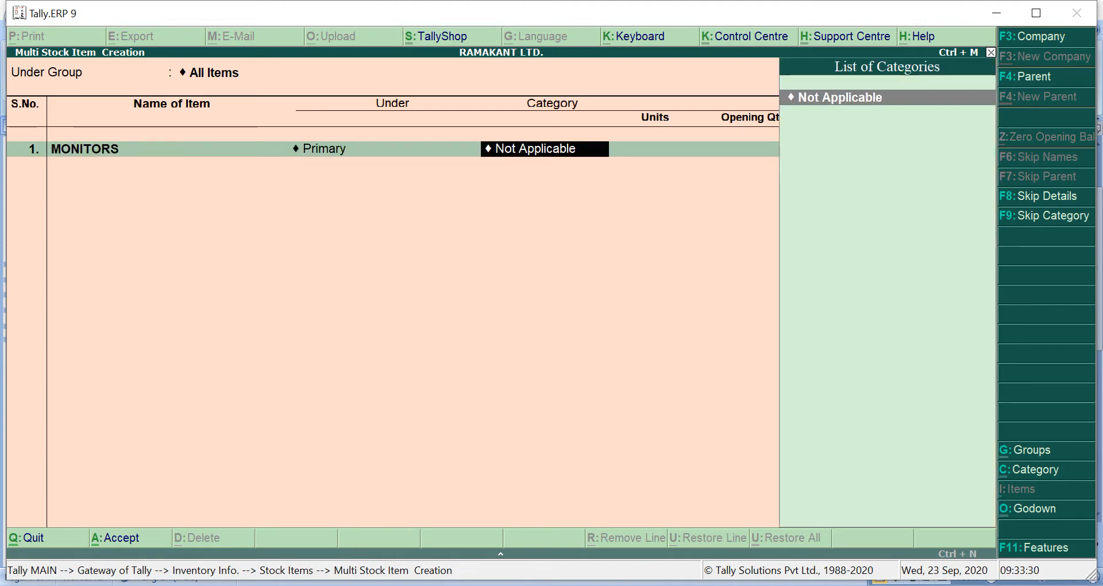
pyautogui.press('Return')
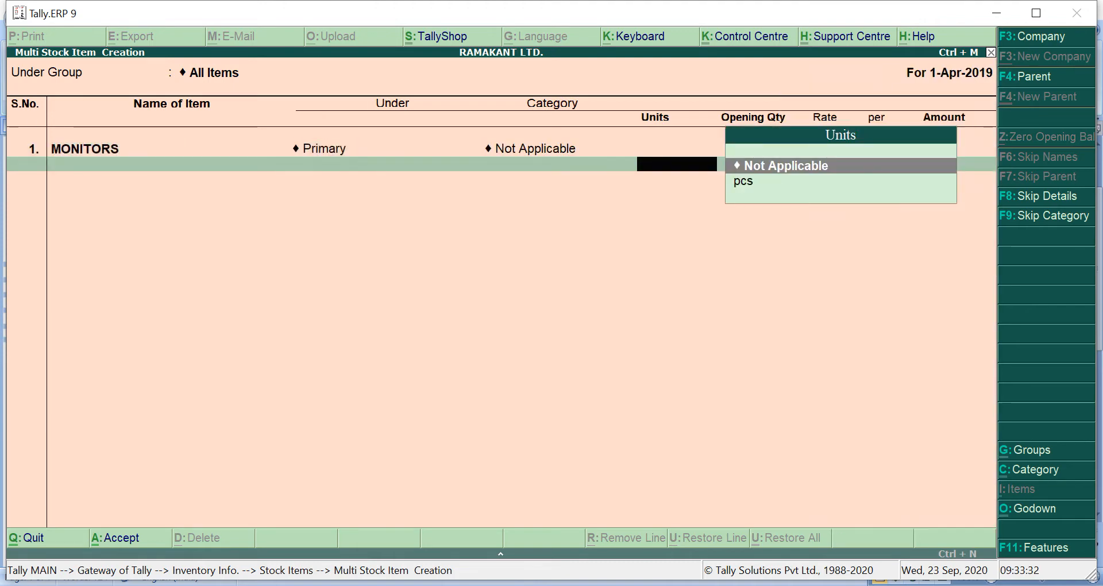
pyautogui.press('Down')
pyautogui.press('Return')
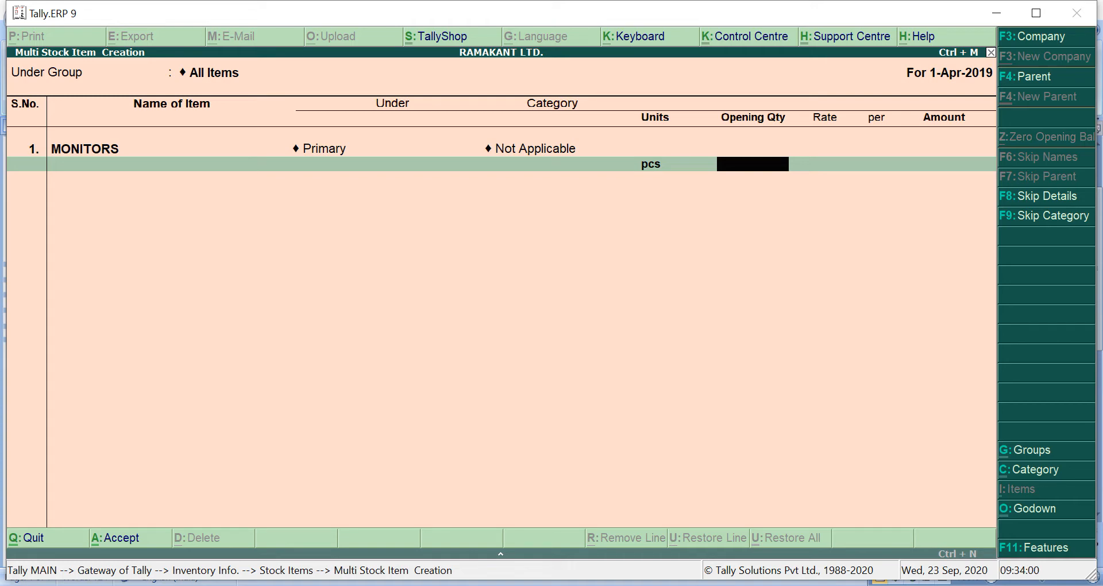
pyautogui.press('Return')
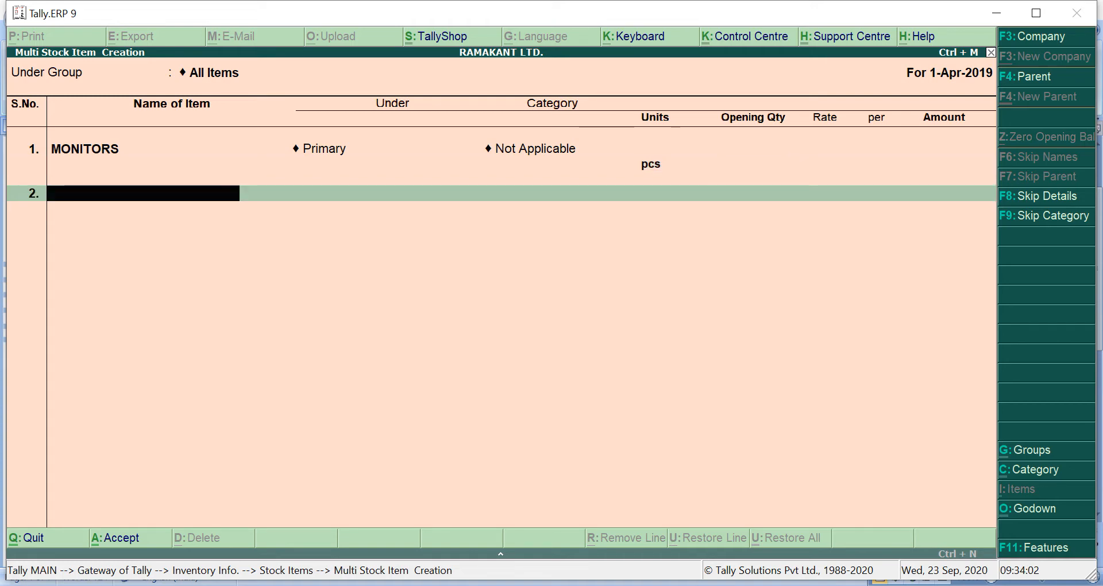
# Add KEY BOARDS as the second stock item under Primary, category Not Applicable, unit pcs, with no opening quantity
pyautogui.write('KEY BOARDS')
pyautogui.press('Return')
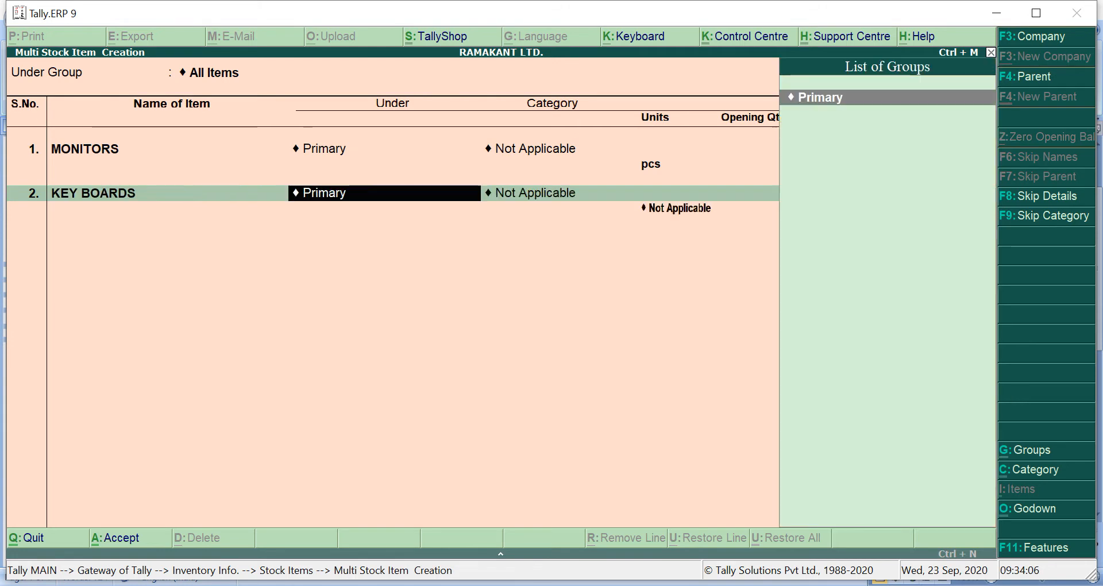
pyautogui.press('Return')
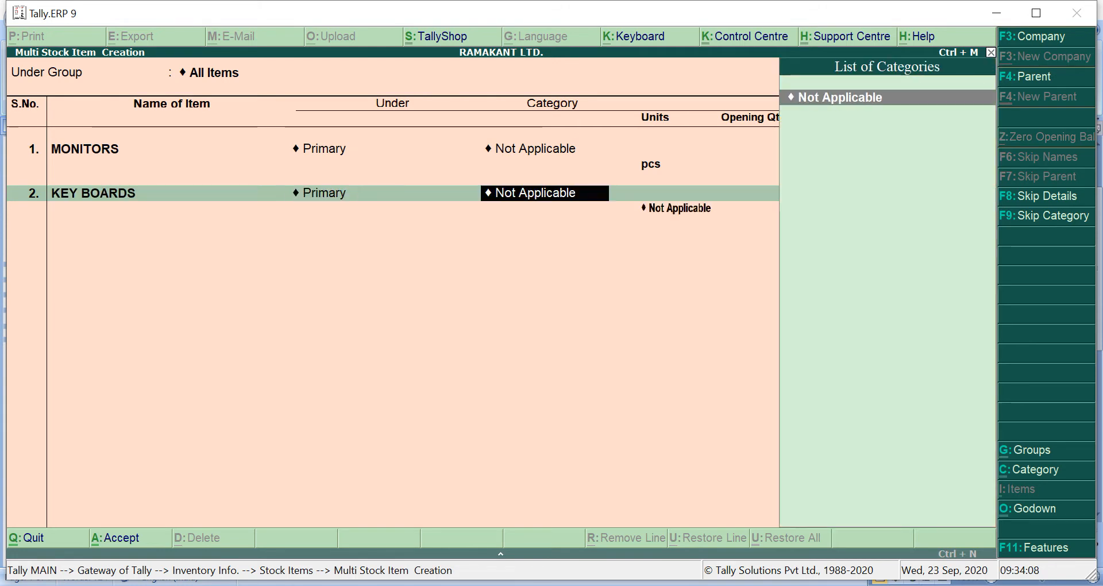
pyautogui.press('Return')
pyautogui.press('Down')
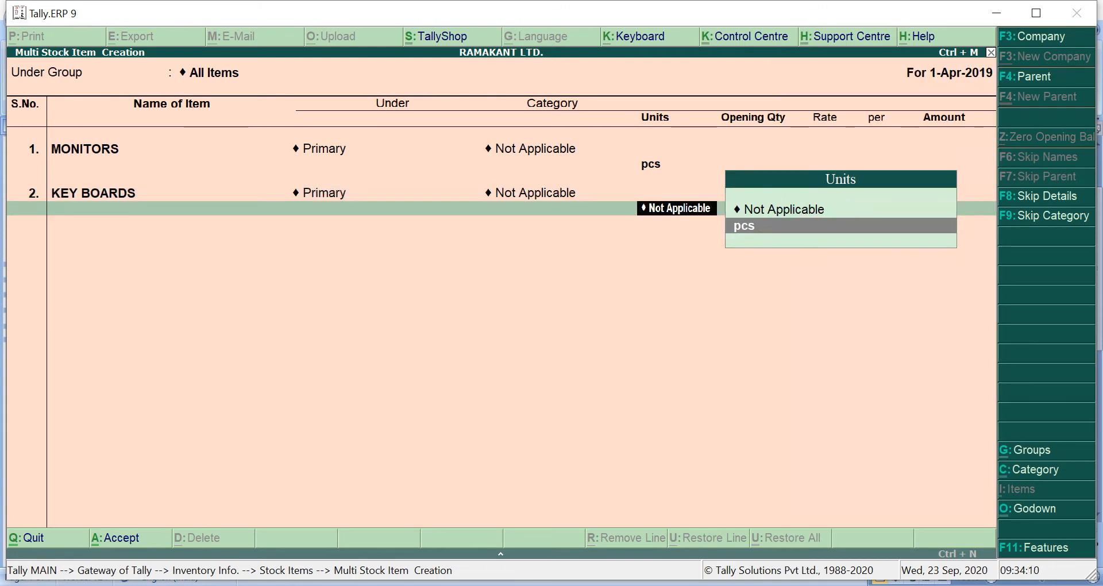
pyautogui.press('Return')
pyautogui.press('Return')
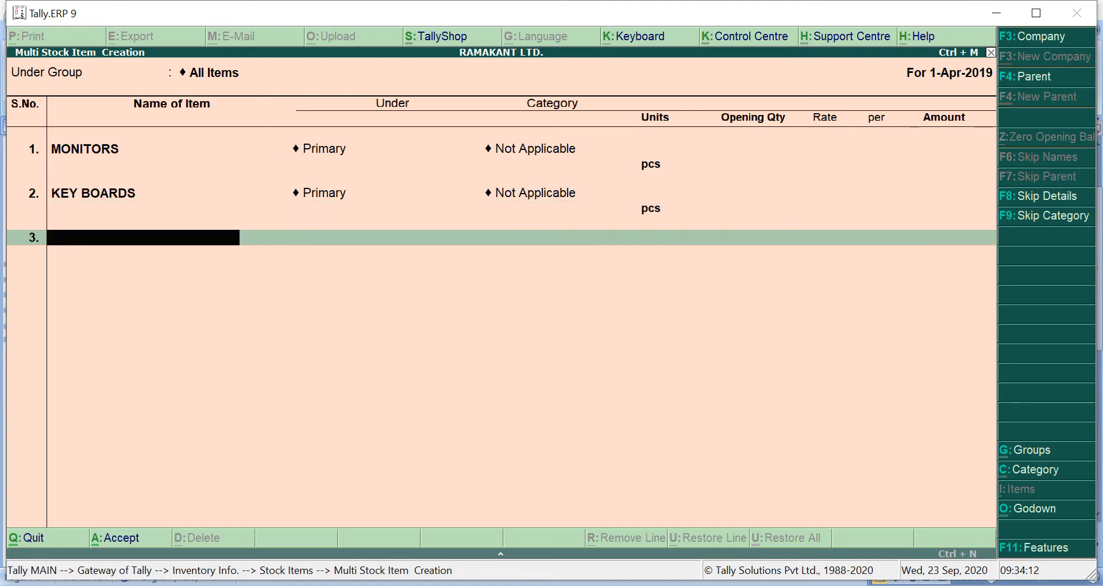
# Check the item table in the Word exercise and add MOUSE in Tally under Primary, category Not Applicable, unit pcs, without opening quantity
pyautogui.hotkey('alt', 'Tab')
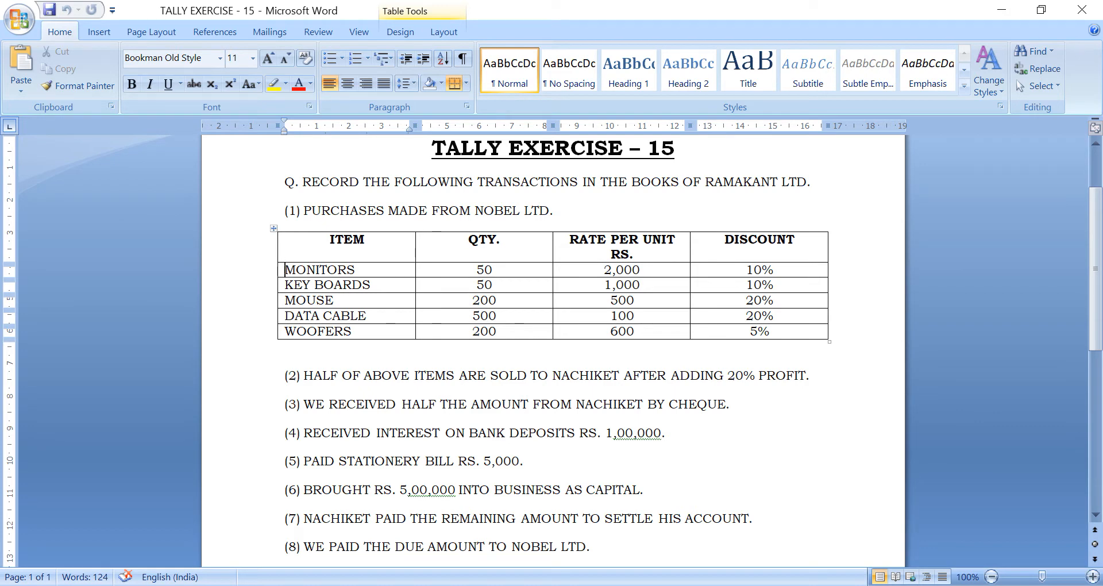
pyautogui.hotkey('alt', 'Tab')
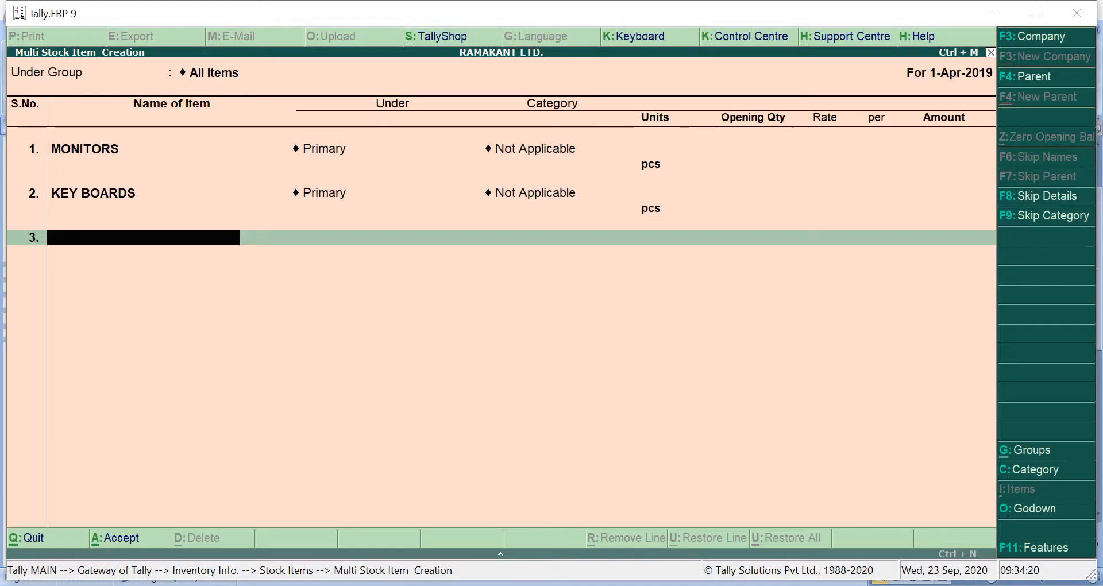
pyautogui.write('M')
pyautogui.write('E')
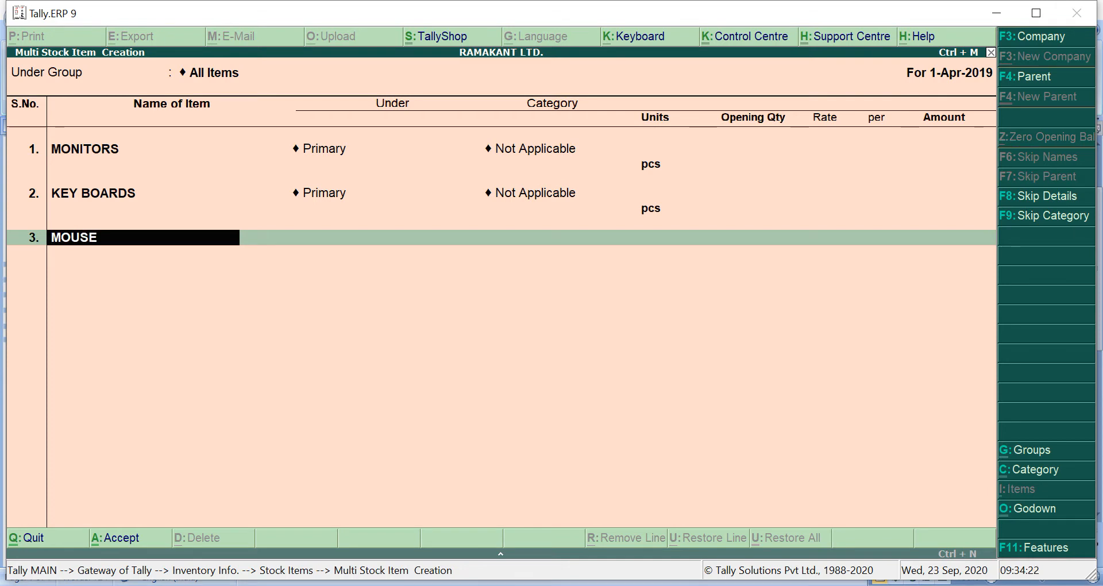
pyautogui.press('Return')
pyautogui.press('Return')
pyautogui.press('Return')
pyautogui.press('Down')
pyautogui.press('Return')
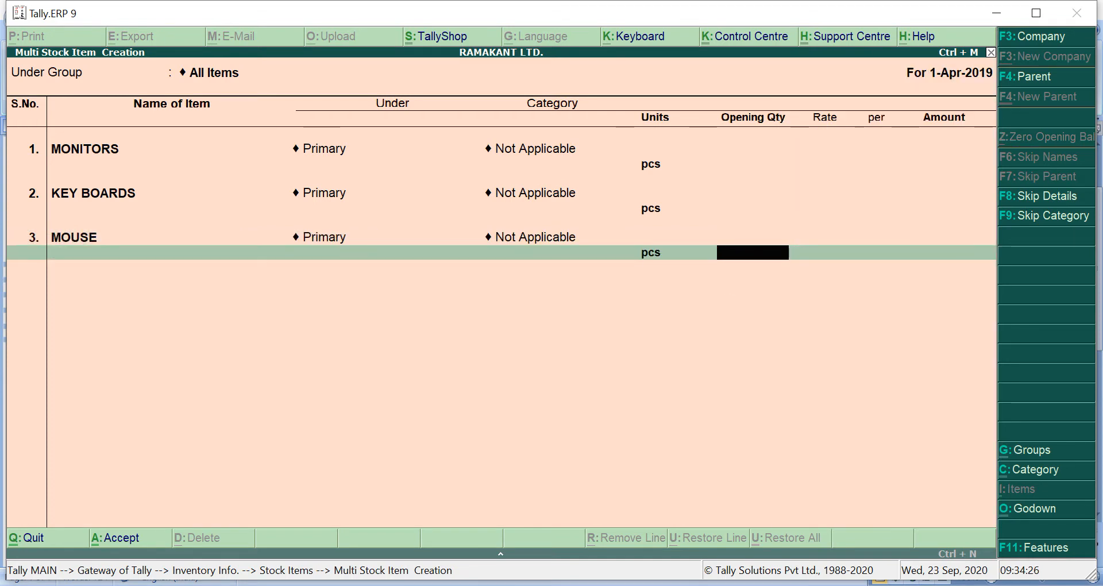
pyautogui.press('Return')
pyautogui.press('Return')
pyautogui.press('Return')
pyautogui.press('Return')
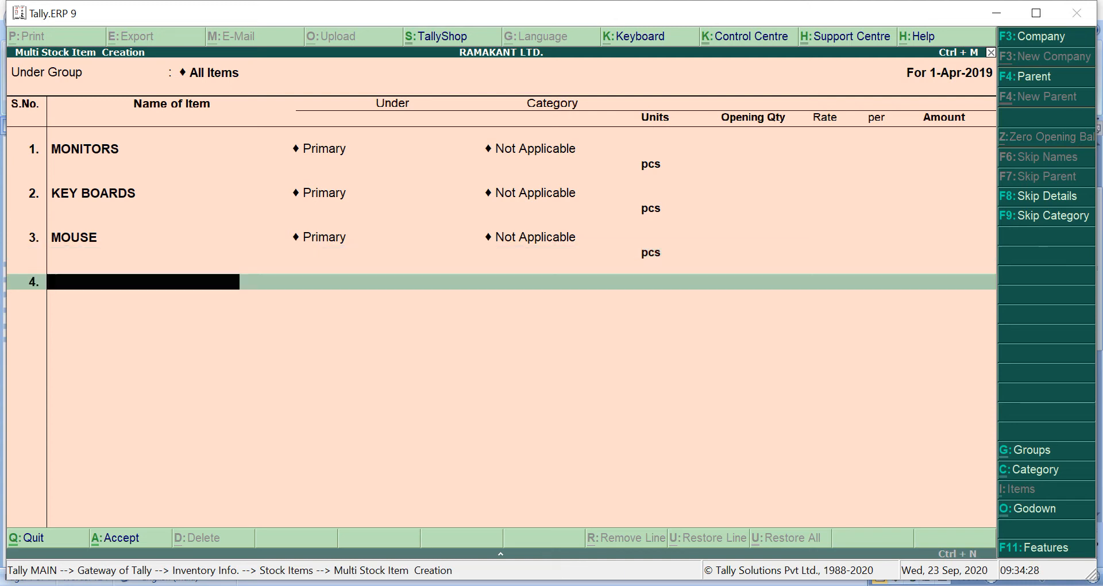
# Add DATA CABLE as the fourth stock item under Primary, category Not Applicable, unit pcs, leaving the opening quantity blank
pyautogui.write('DATA CABLE')
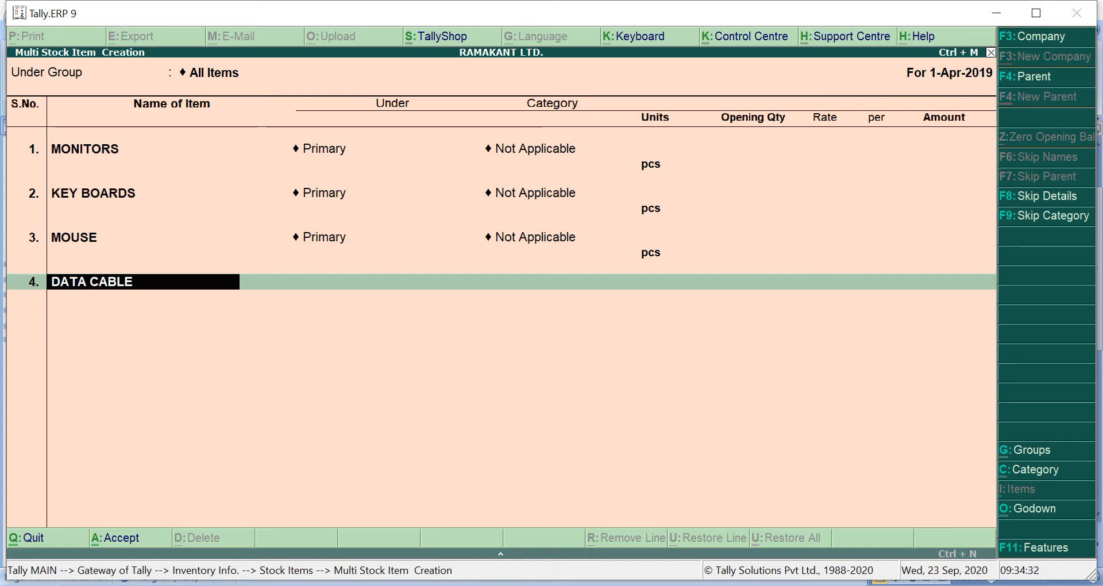
pyautogui.press('Return')
pyautogui.press('Return')
pyautogui.press('Return')
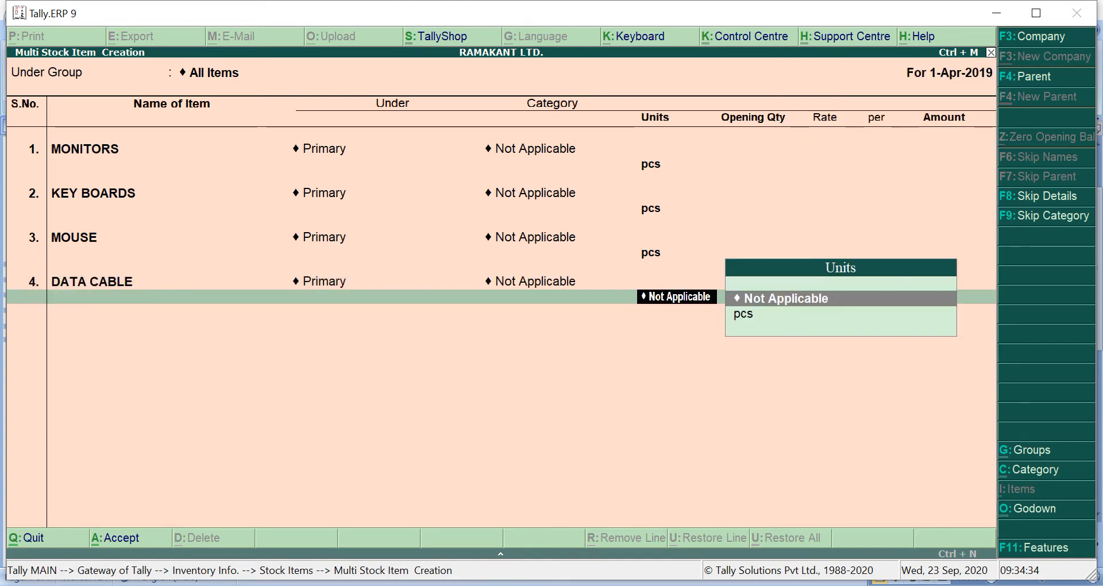
pyautogui.press('Down')
pyautogui.press('Return')
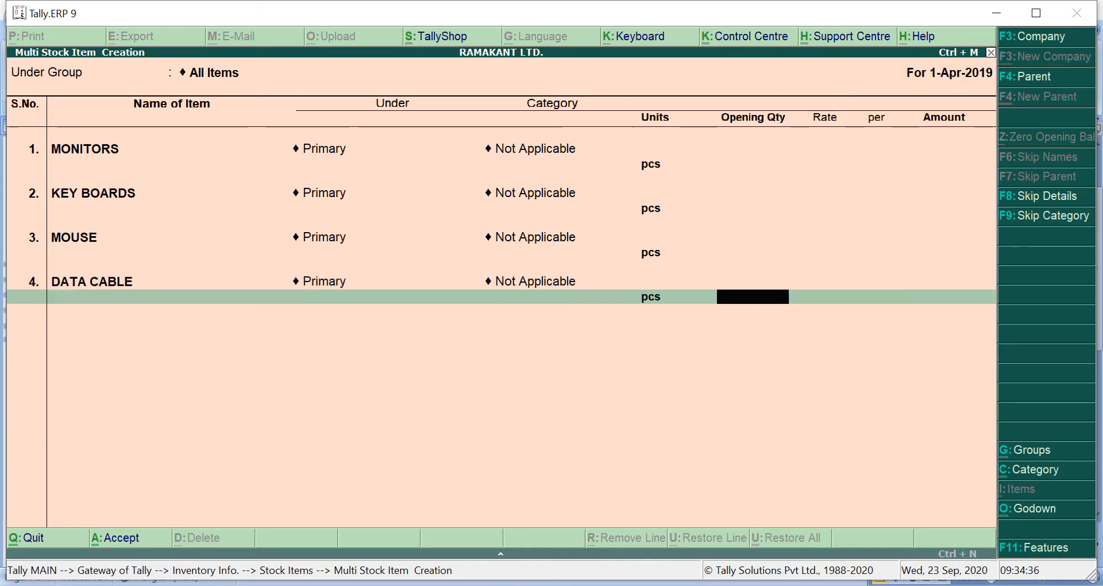
pyautogui.press('Return')
# Enter WOOFERS as the fifth stock item under Primary with category Not Applicable
pyautogui.write('W')
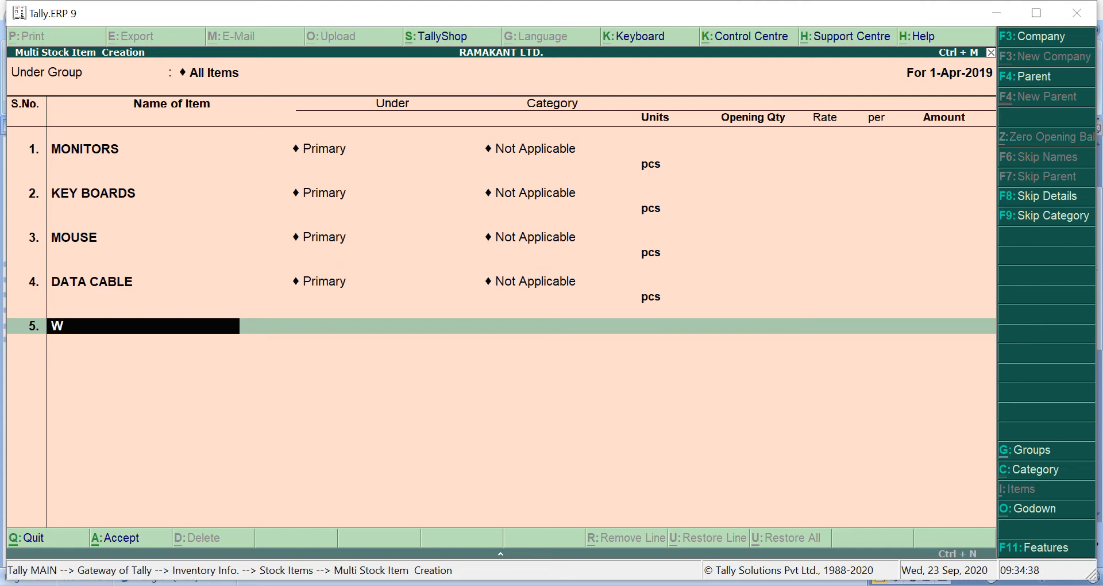
pyautogui.write('OOFERS')
pyautogui.press('Return')
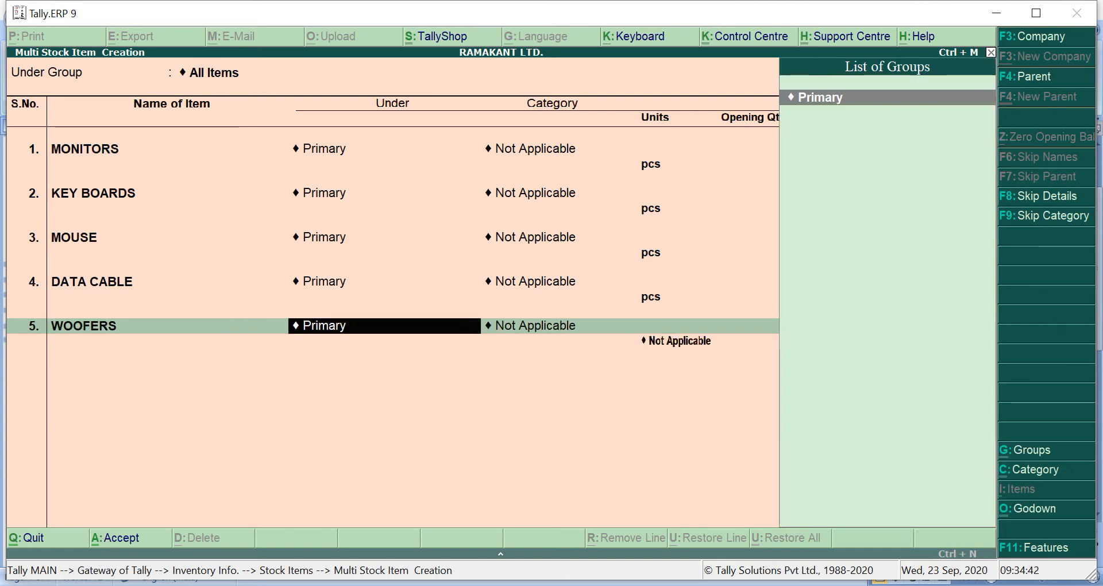
pyautogui.press('Return')
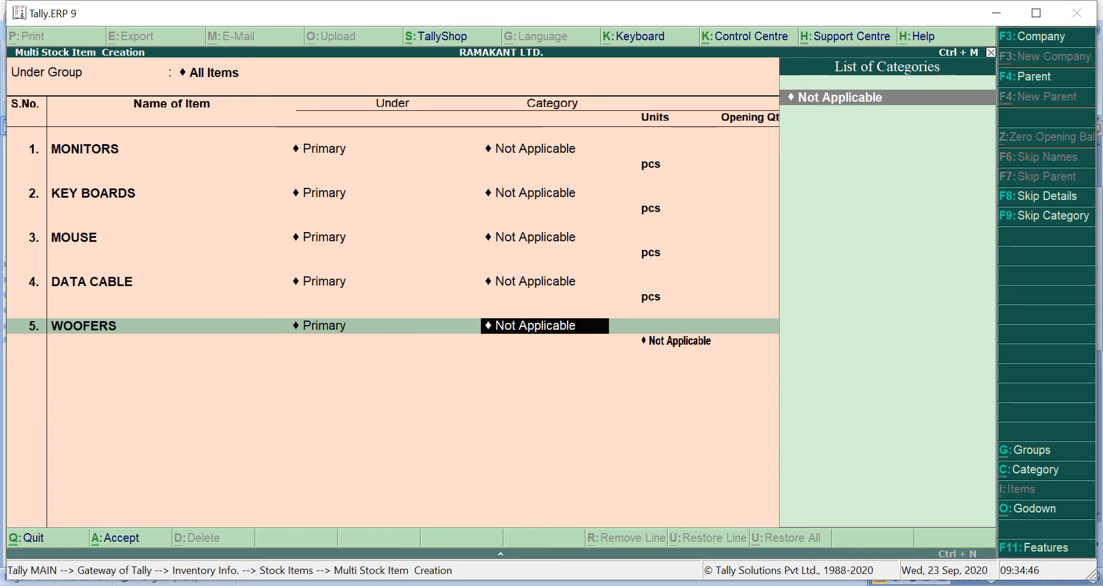
pyautogui.press('Return')
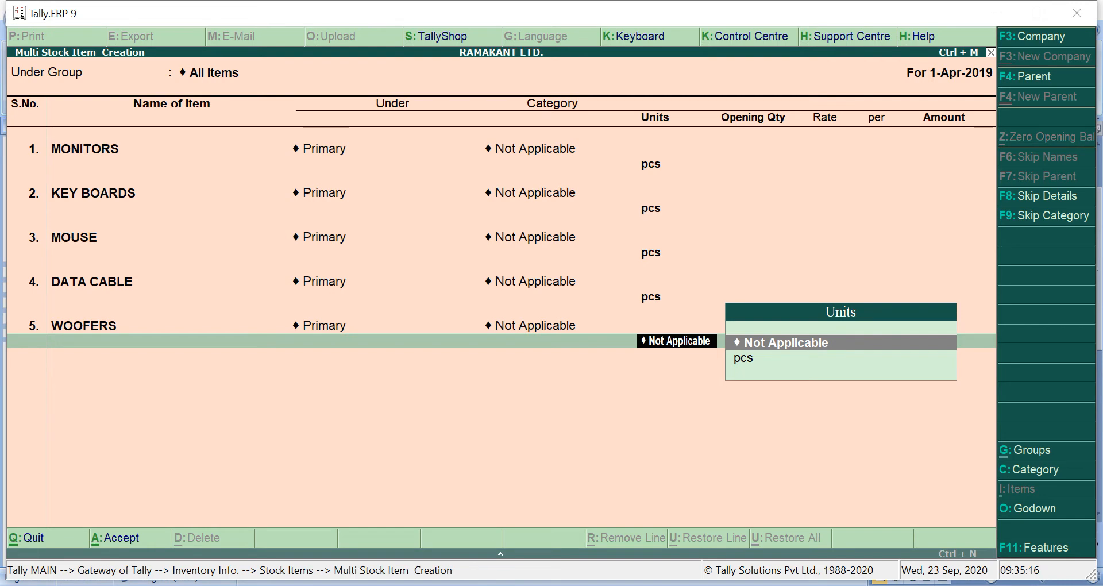
# Create a simple unit PAIRS for WOOFERS from within the item list, with quantity code PRS-PAIRS, 0 decimal places and no formal name
pyautogui.hotkey('alt', 'c')
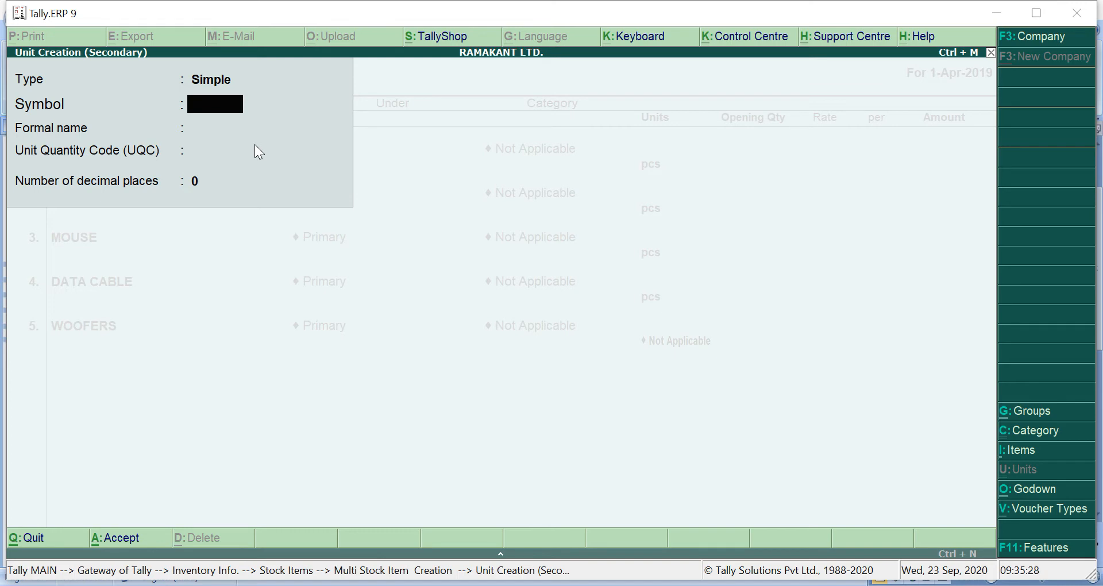
pyautogui.write('PAIRS')
pyautogui.press('Return')
pyautogui.press('Return')
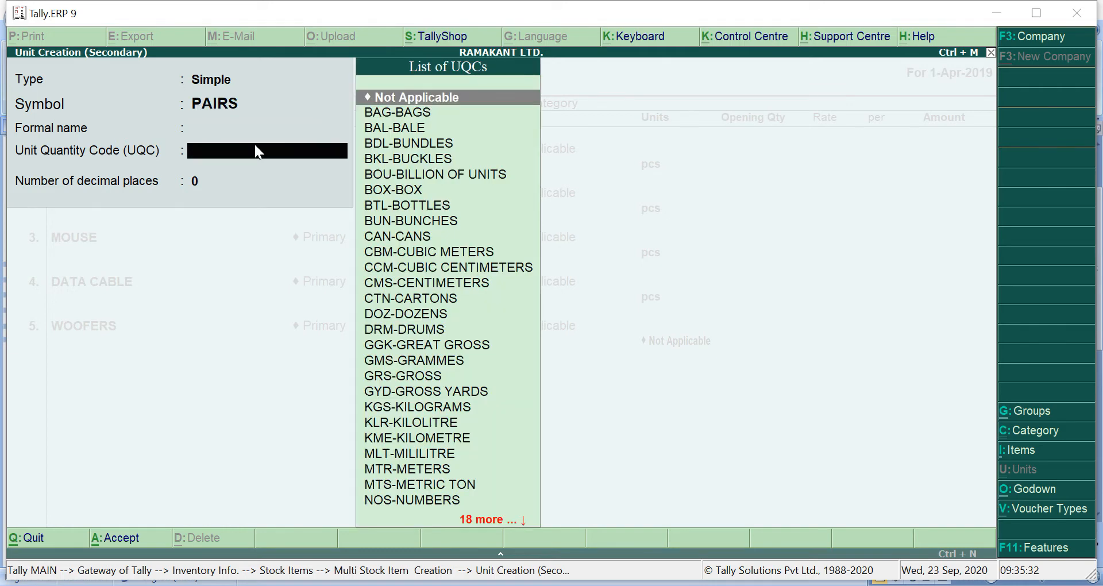
pyautogui.write('P')
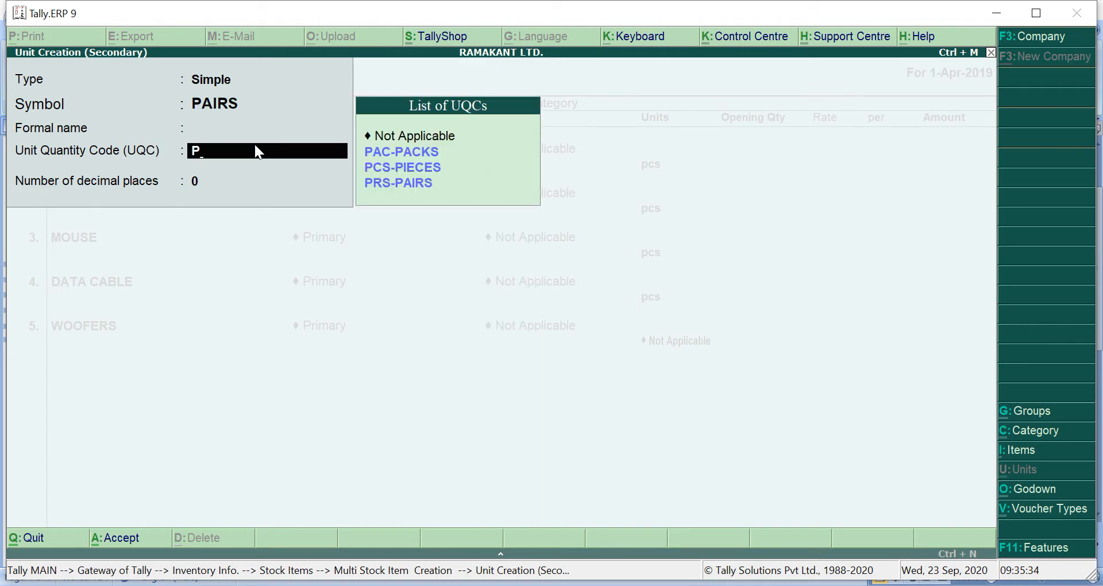
pyautogui.press('Down')
pyautogui.press('Down')
pyautogui.press('Down')
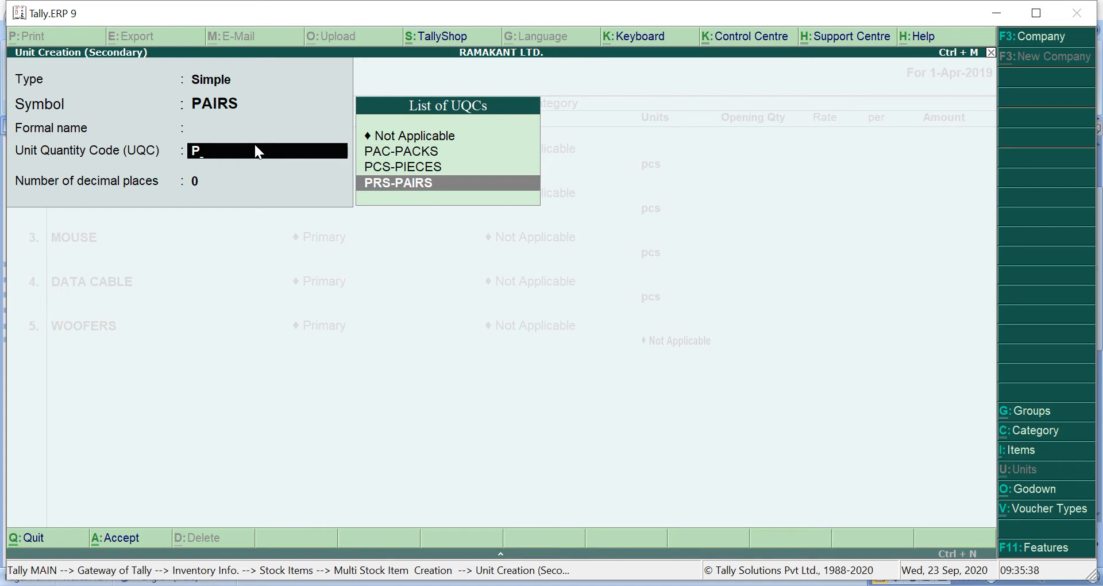
pyautogui.press('Return')
pyautogui.press('Return')
pyautogui.press('Return')
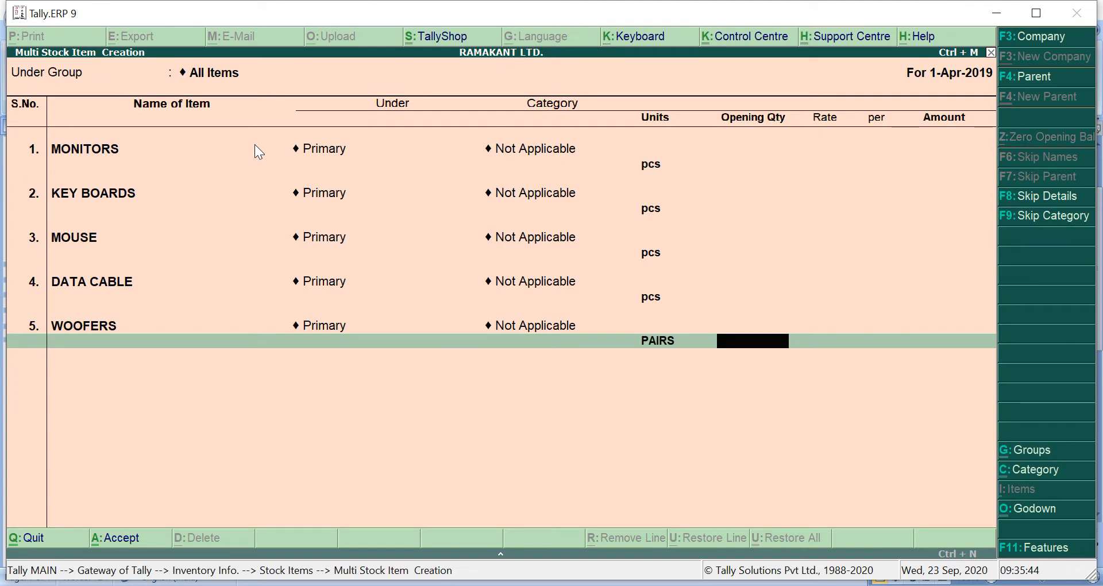
# Leave the WOOFERS opening quantity blank, end the item list and save all five stock items
pyautogui.press('Return')
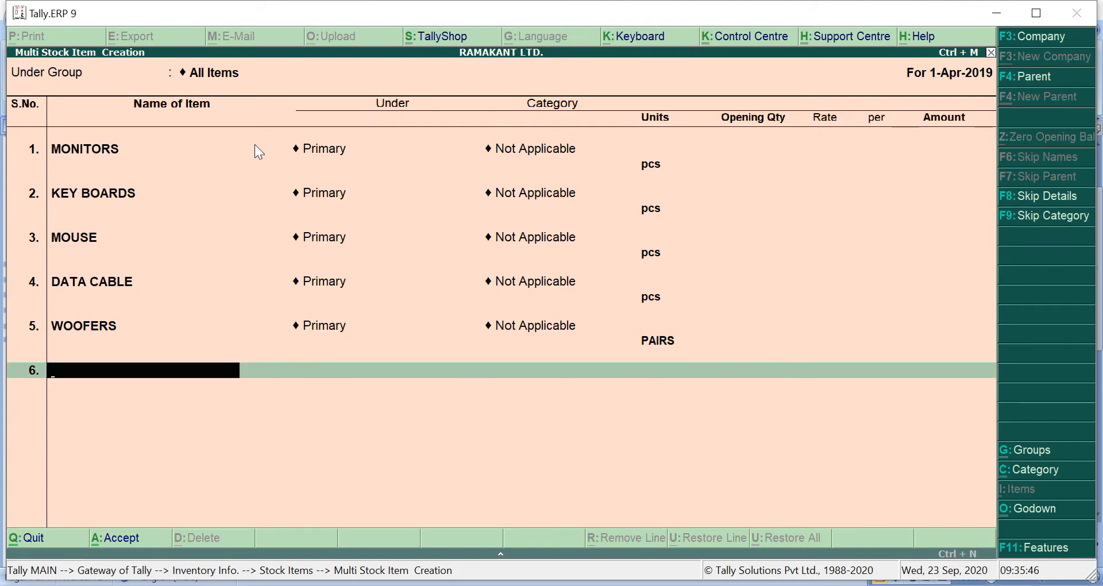
pyautogui.press('Return')
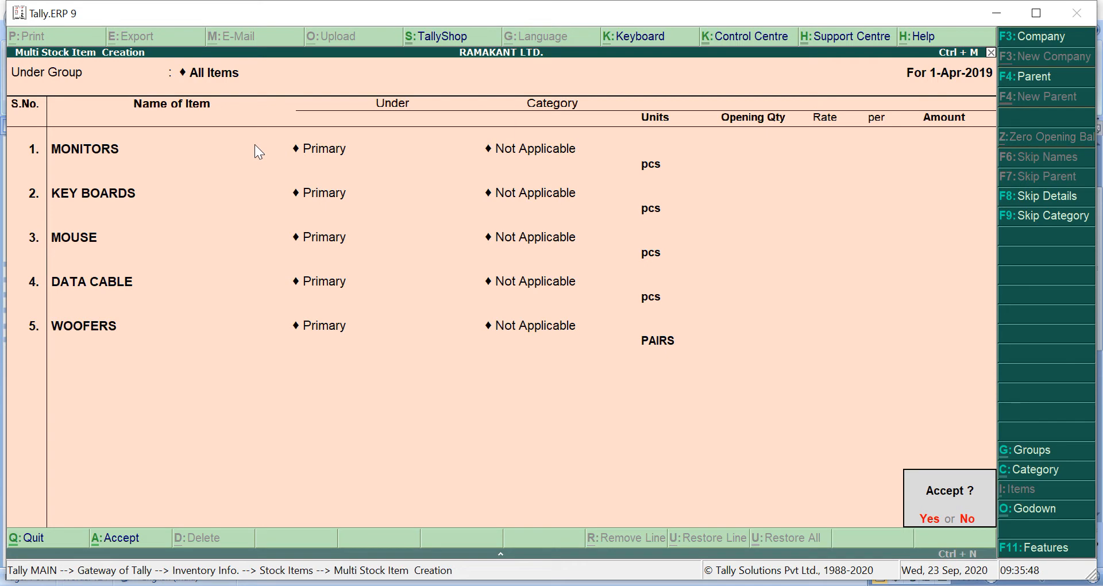
pyautogui.press('Return')
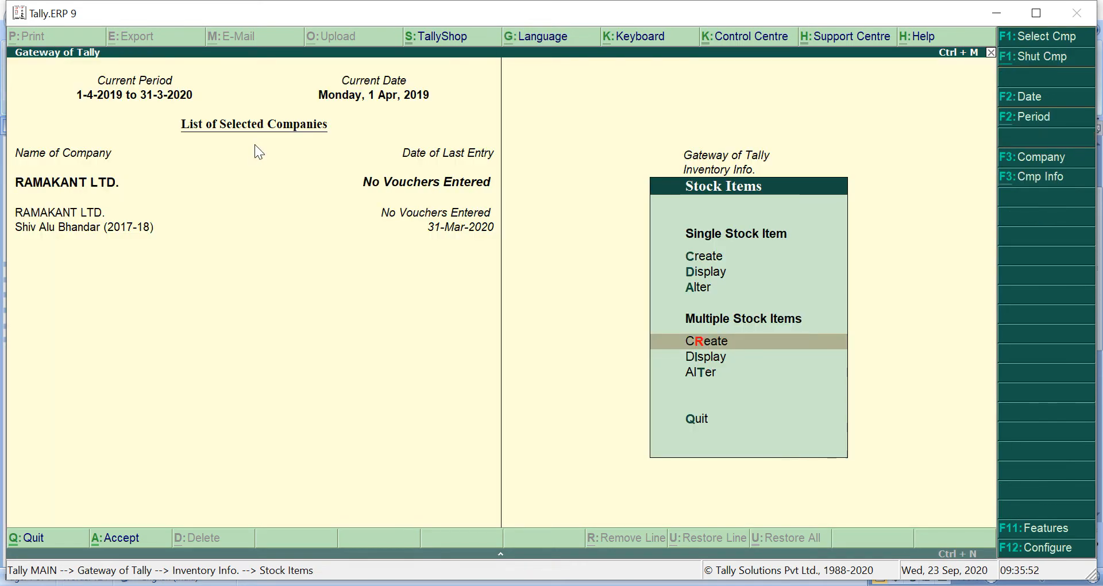
# Review the list of created stock items and return to the Gateway of Tally
pyautogui.press('Up')
pyautogui.press('Up')
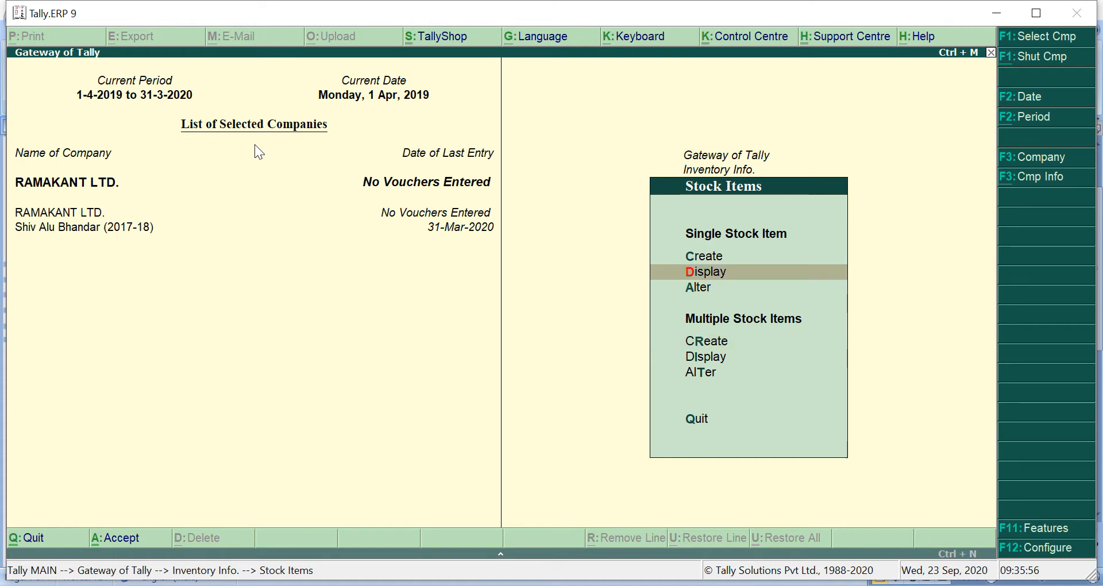
pyautogui.press('Return')
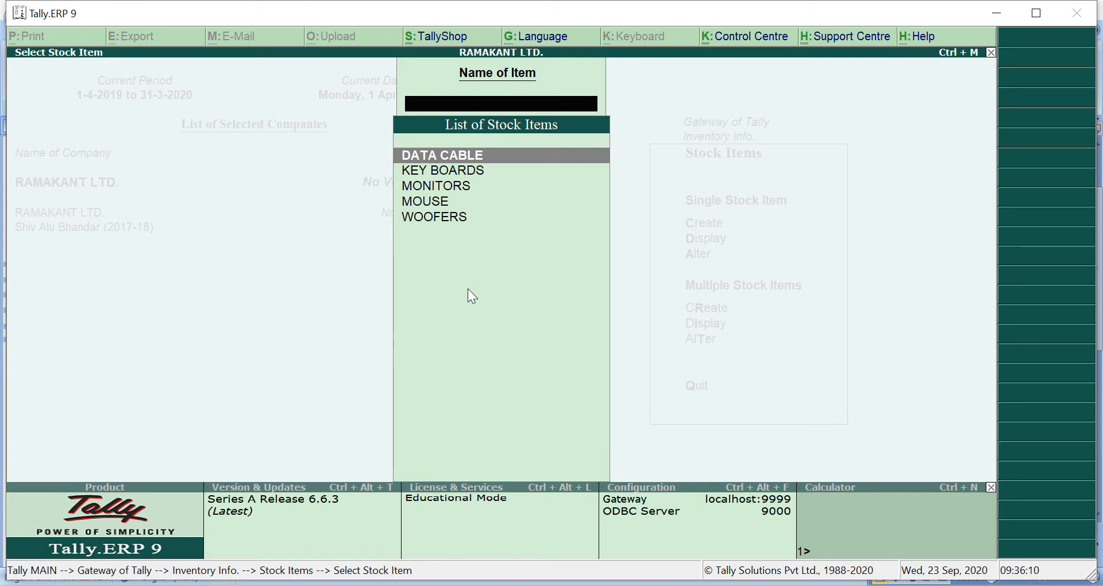
pyautogui.press('Escape')
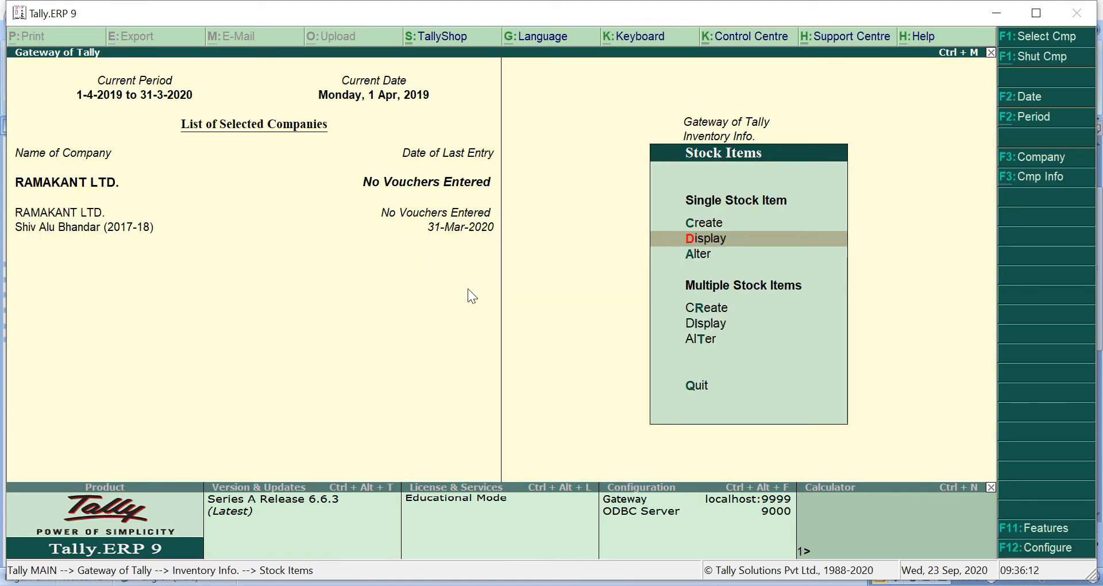
pyautogui.press('Escape')
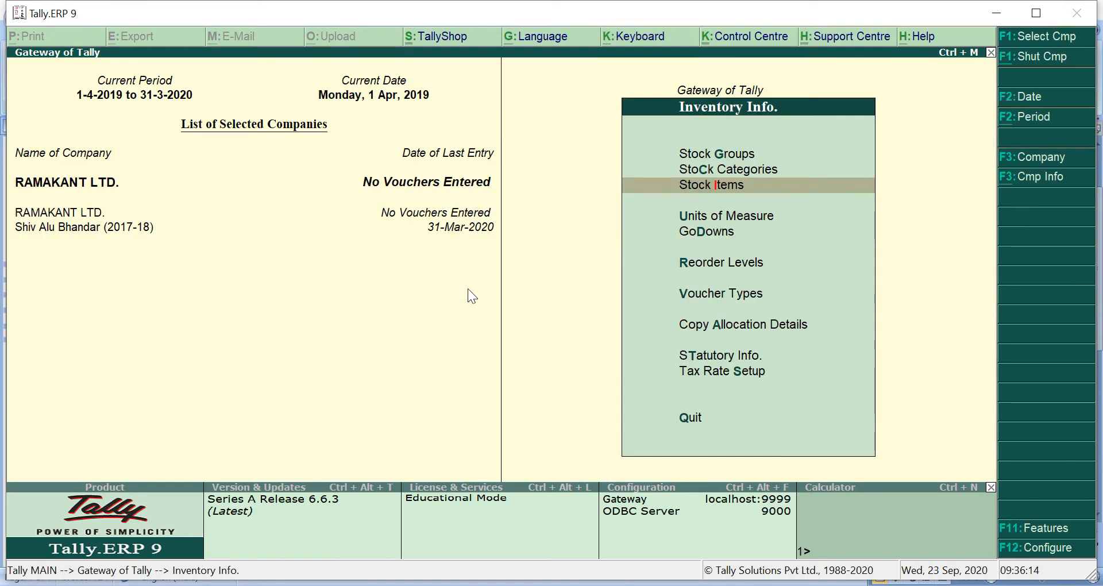
pyautogui.press('Escape')
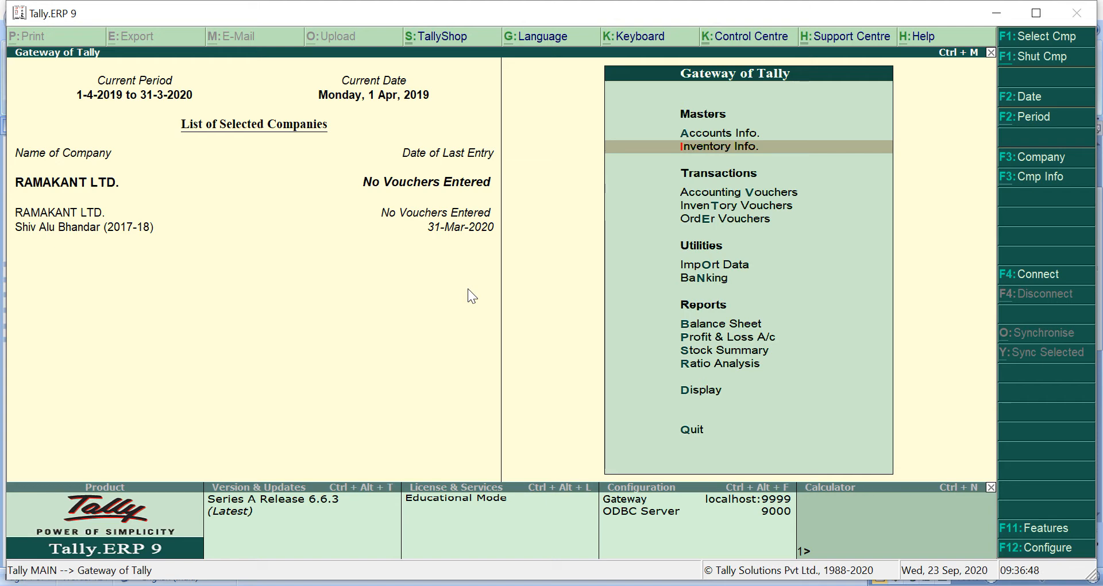
# Open accounting voucher entry, check the first transaction in the Word exercise, and switch the Tally voucher to Purchase
pyautogui.press('Down')
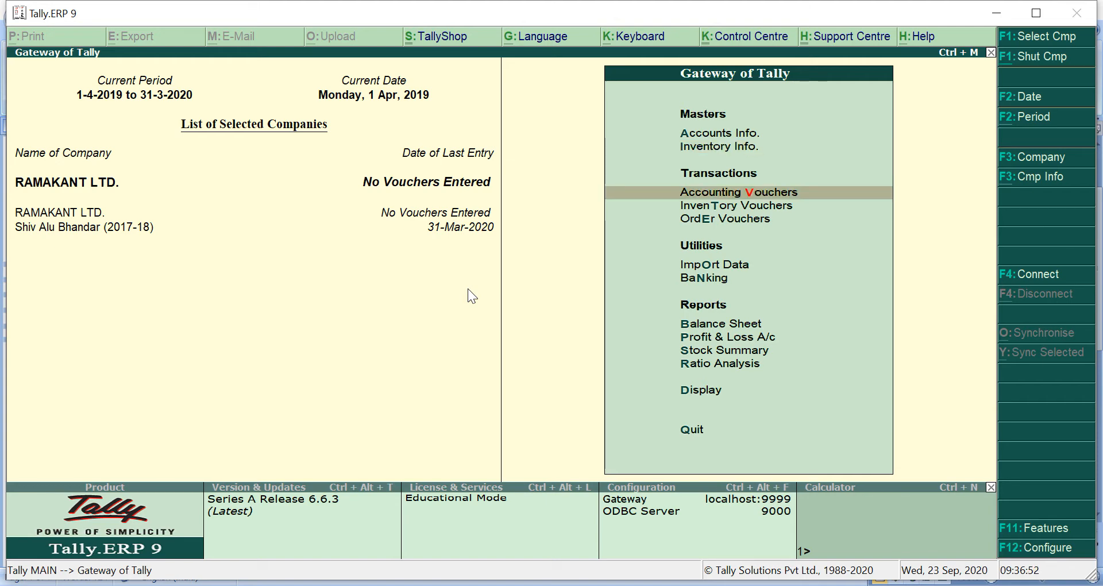
pyautogui.press('Return')
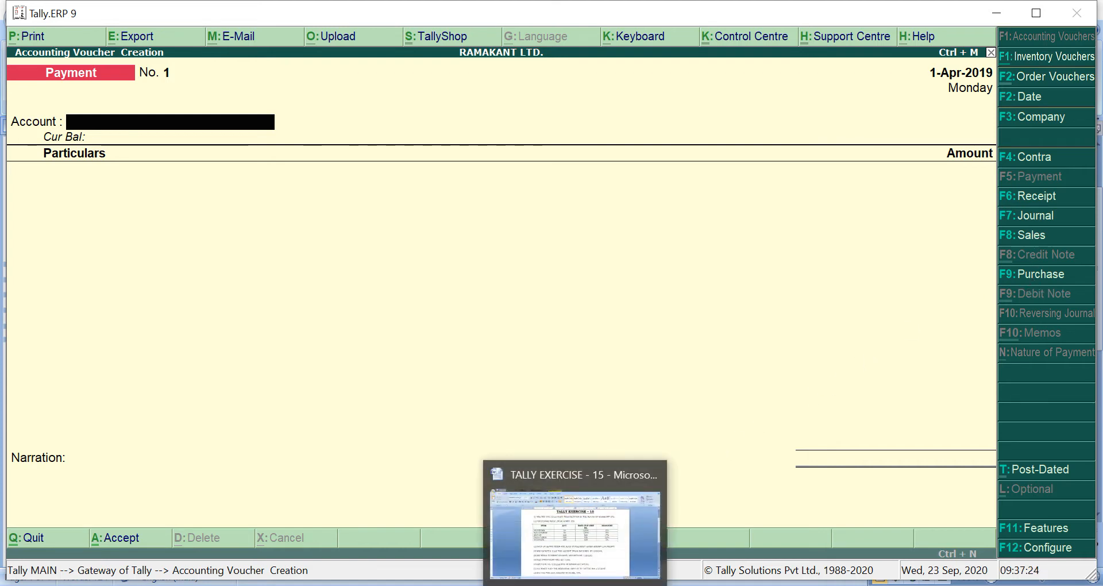
pyautogui.click(594, 581)
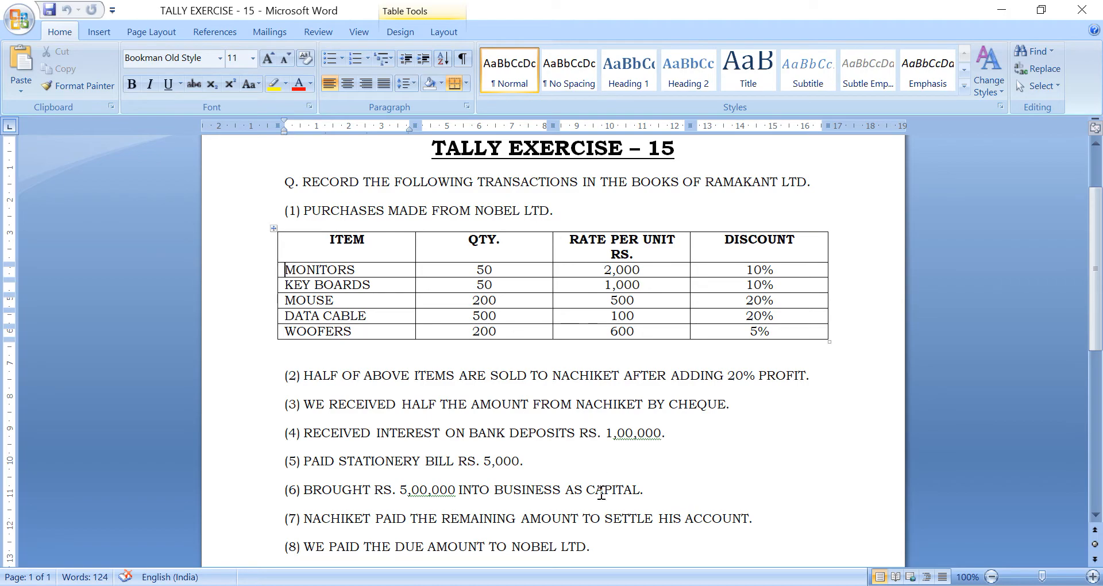
pyautogui.hotkey('alt', 'Tab')
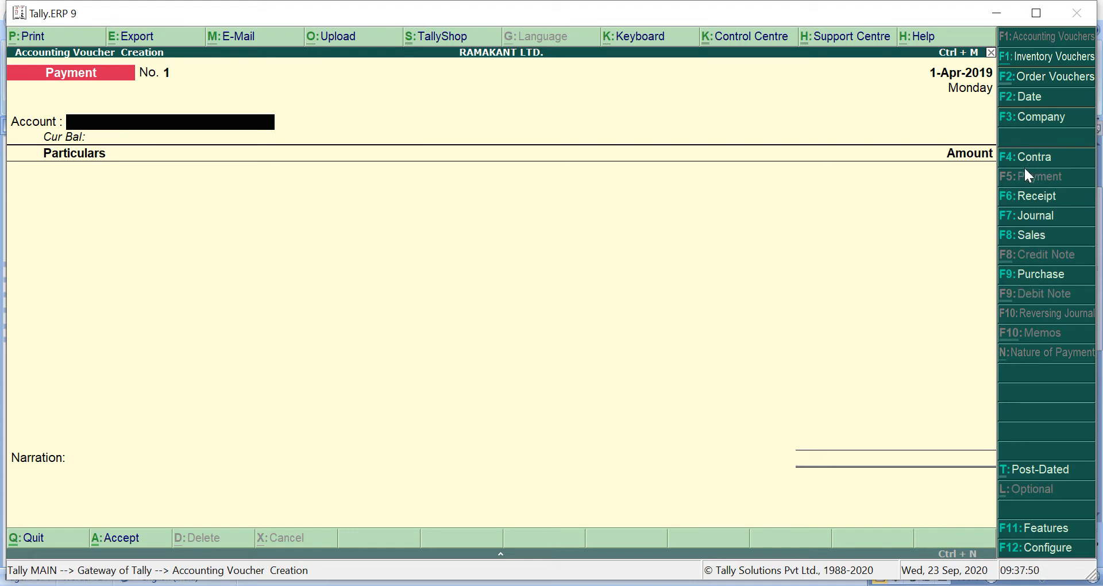
pyautogui.click(1026, 278)
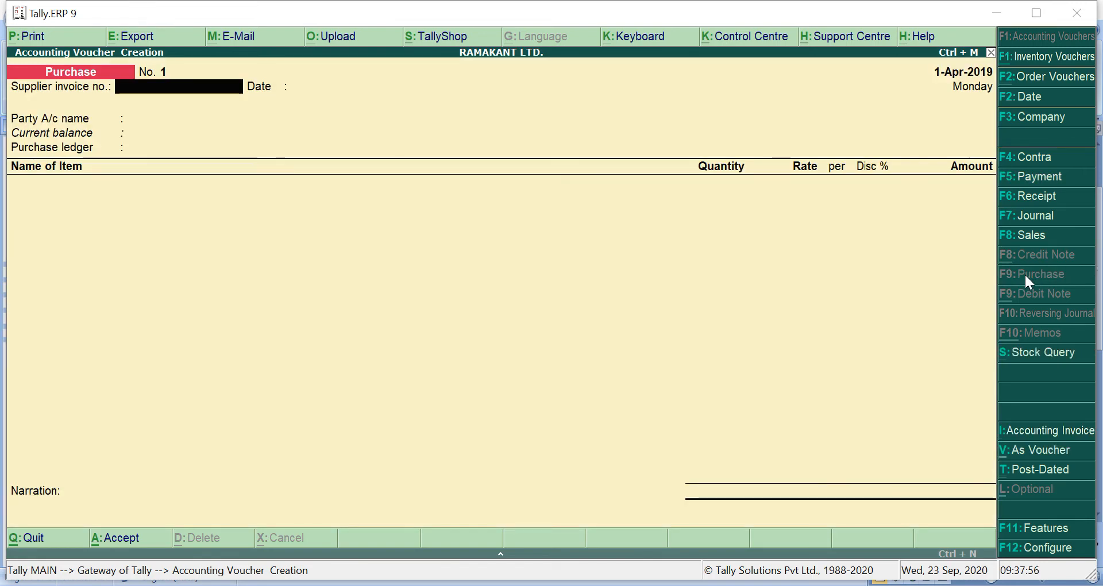
# Enter supplier invoice number 1 dated 1-Apr-2019 and choose NOBEL LTD. as the party account
pyautogui.write('1')
pyautogui.press('Return')
pyautogui.press('Return')
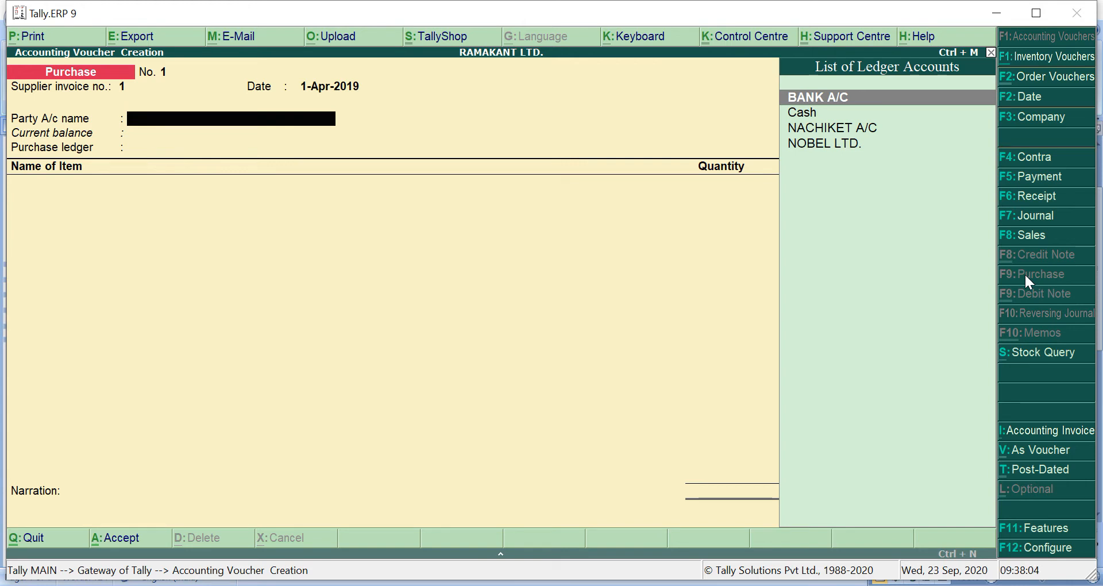
pyautogui.press('Down')
pyautogui.press('Down')
pyautogui.press('Down')
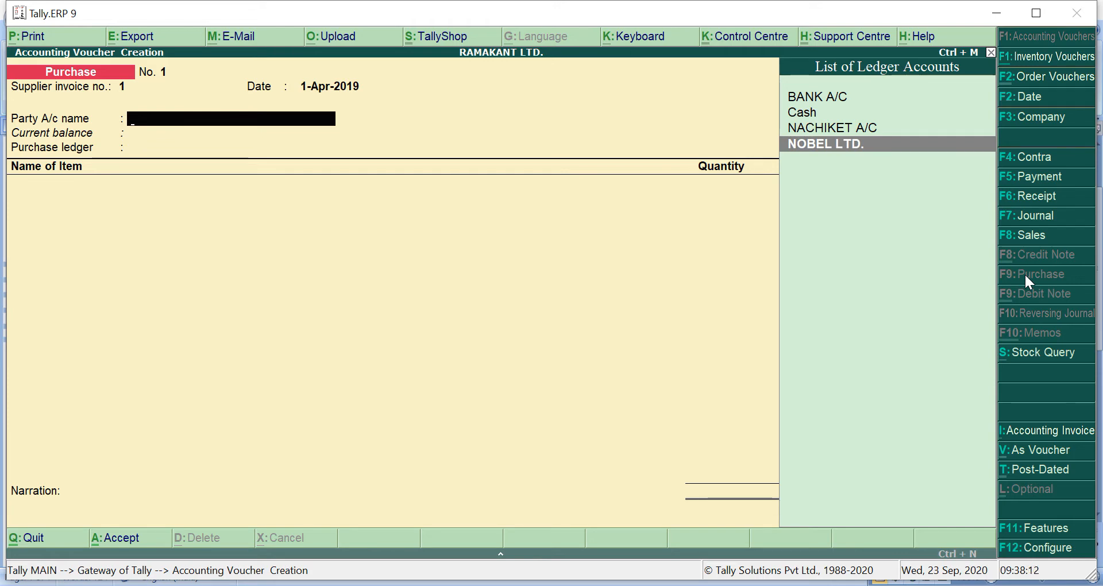
pyautogui.press('Return')
# Accept NOBEL LTD.'s party details with state Gujarat and choose PURCHASE A/C as the purchase ledger
pyautogui.press('Return')
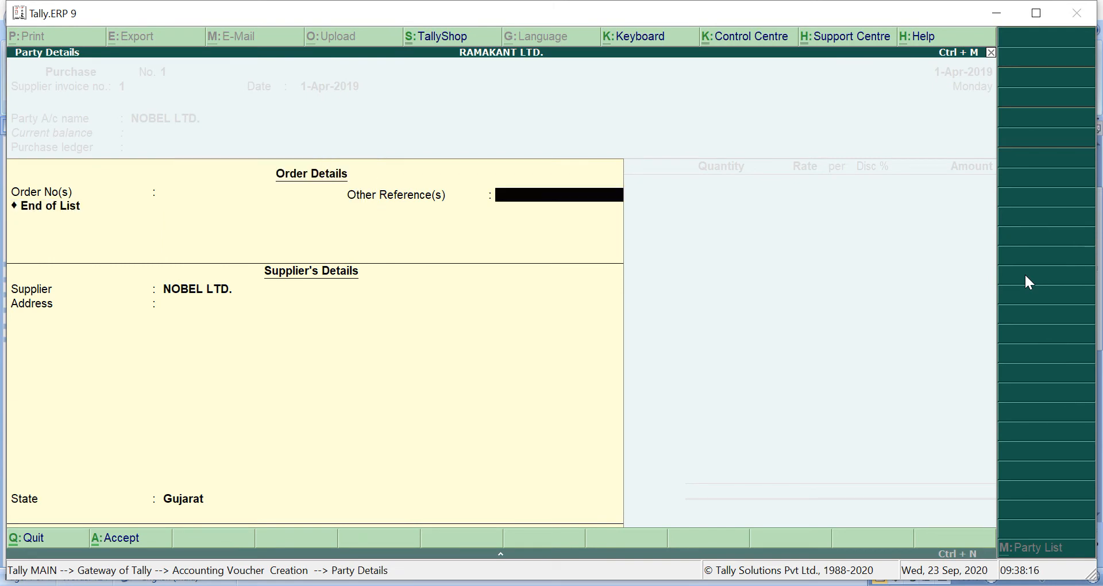
pyautogui.press('Return')
pyautogui.press('Return')
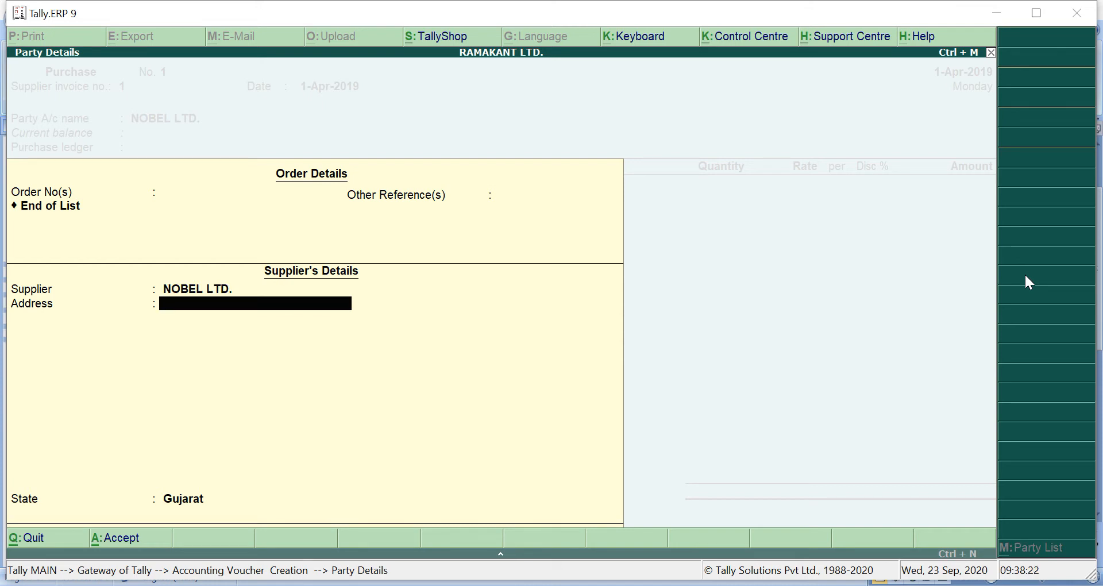
pyautogui.press('Return')
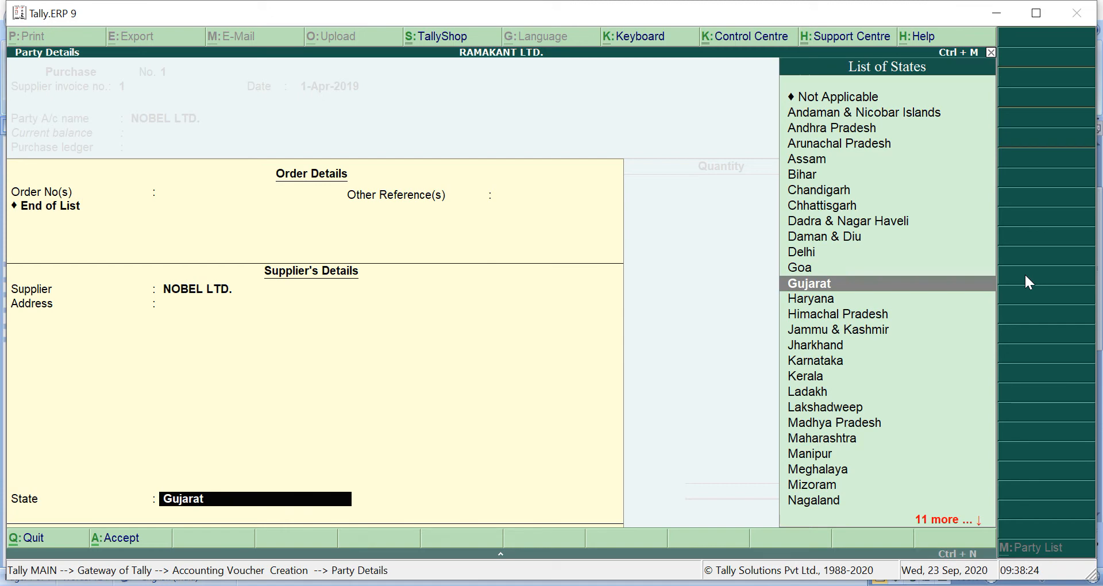
pyautogui.press('Return')
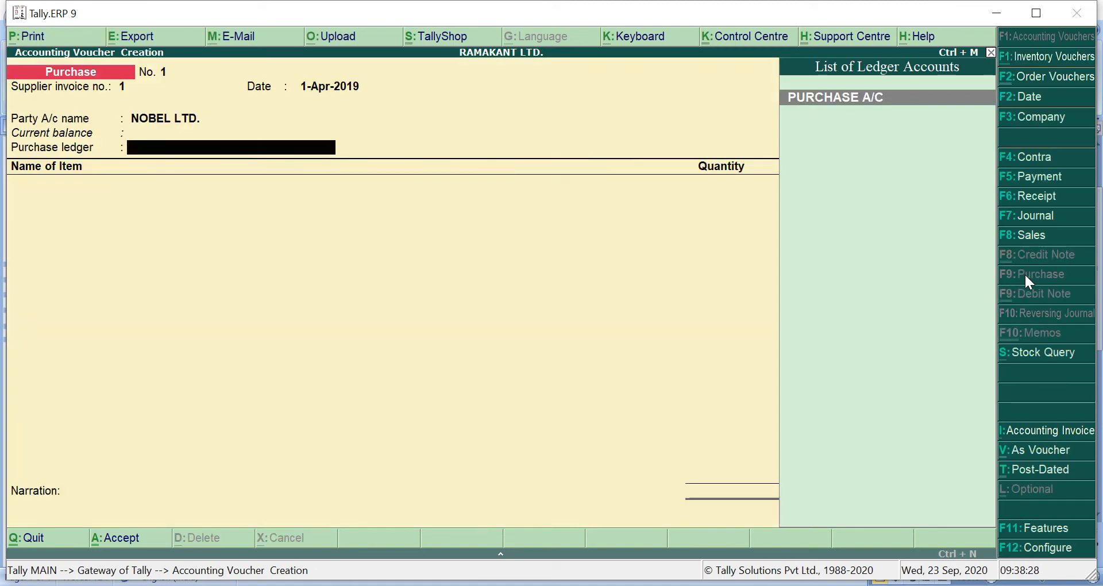
pyautogui.press('Return')
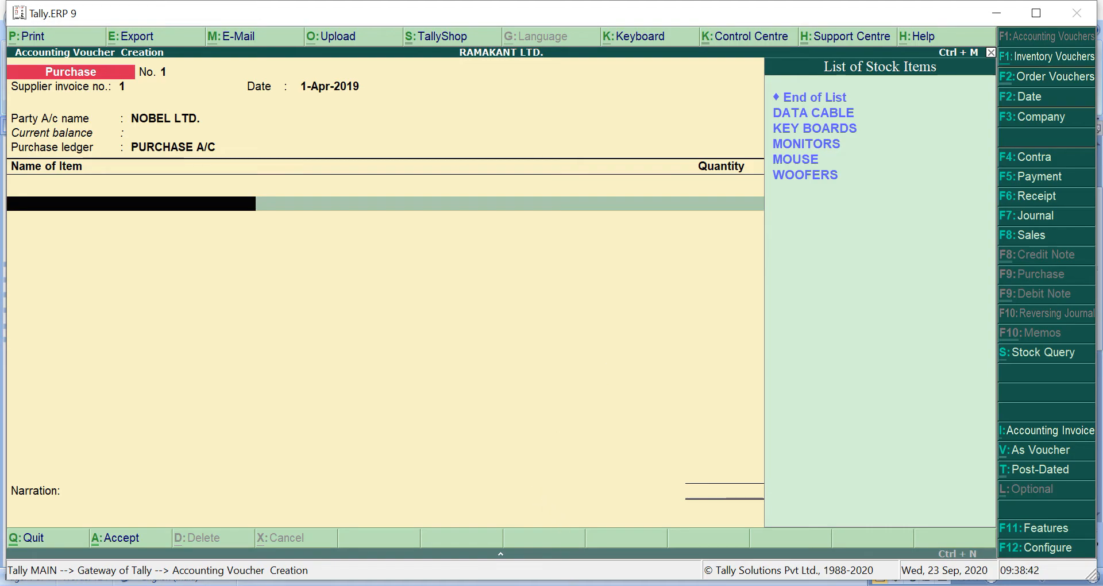
# Check the purchase table in the Word exercise, then add MONITORS to the Tally voucher with order number Not Applicable
pyautogui.click(553, 585)
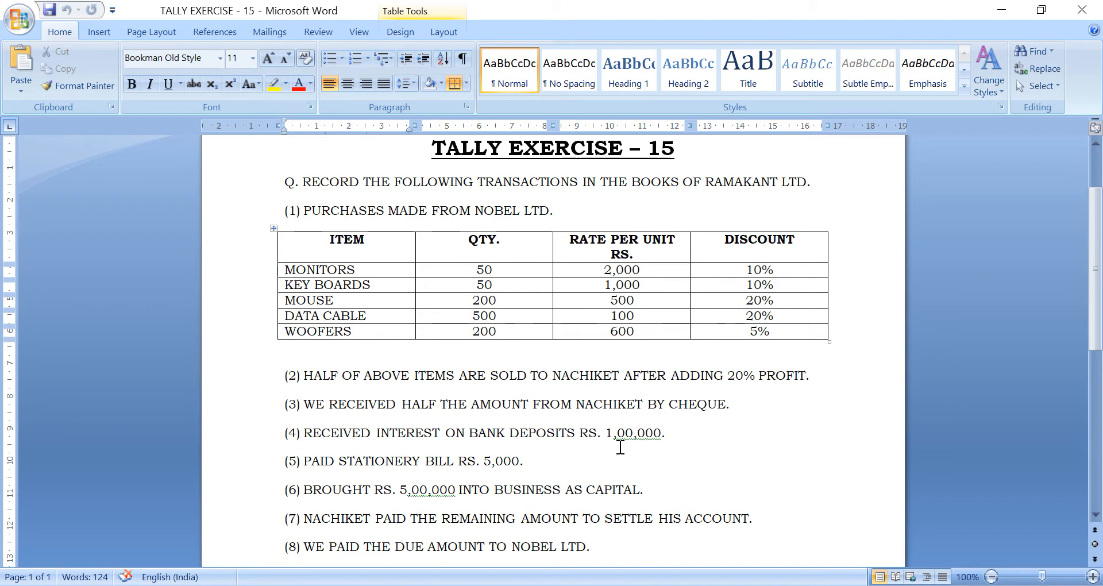
pyautogui.click(614, 585)
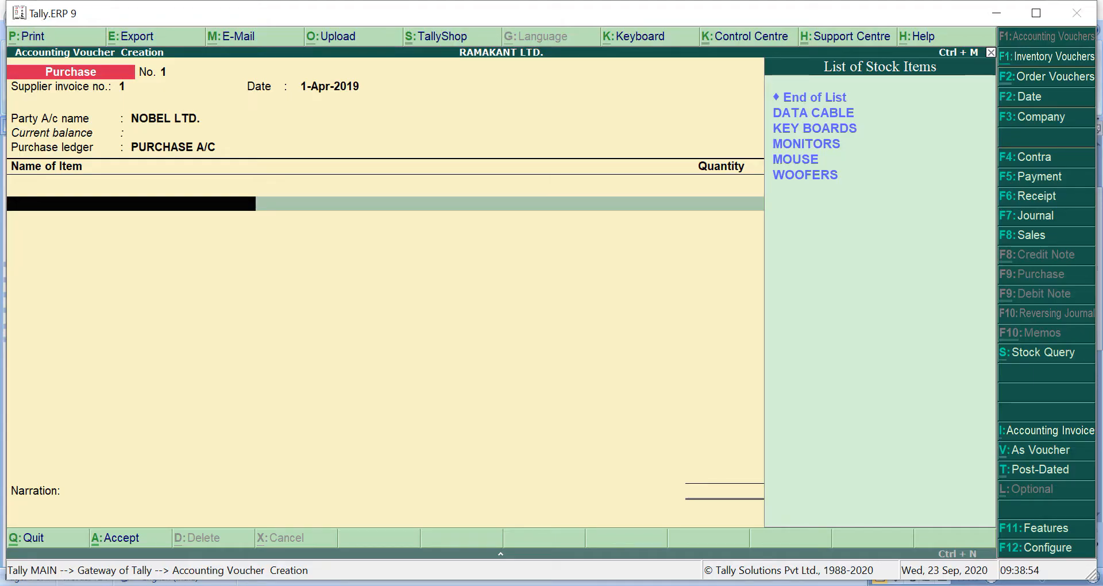
pyautogui.press('Down')
pyautogui.press('Down')
pyautogui.press('Down')
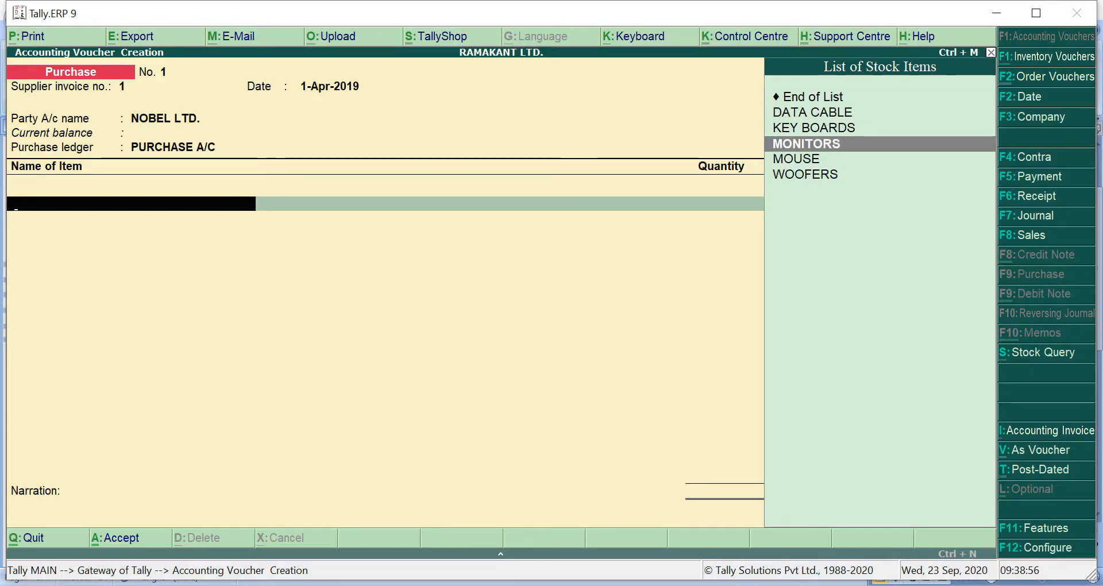
pyautogui.press('Return')
pyautogui.press('Down')
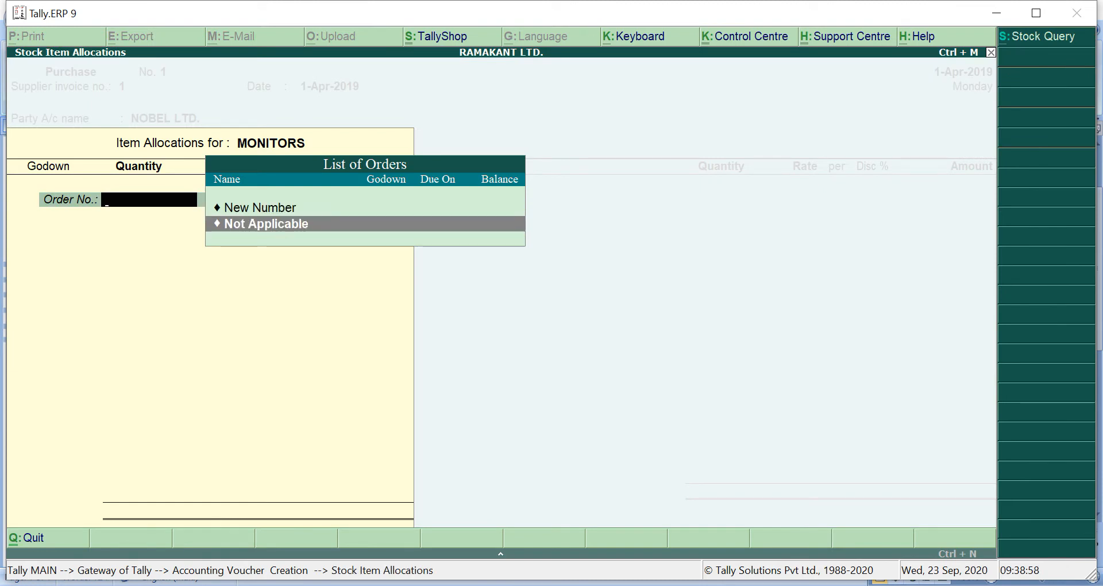
pyautogui.press('Return')
# Enter a quantity of 50 pcs and a rate of 2000 per pcs for MONITORS
pyautogui.write('5')
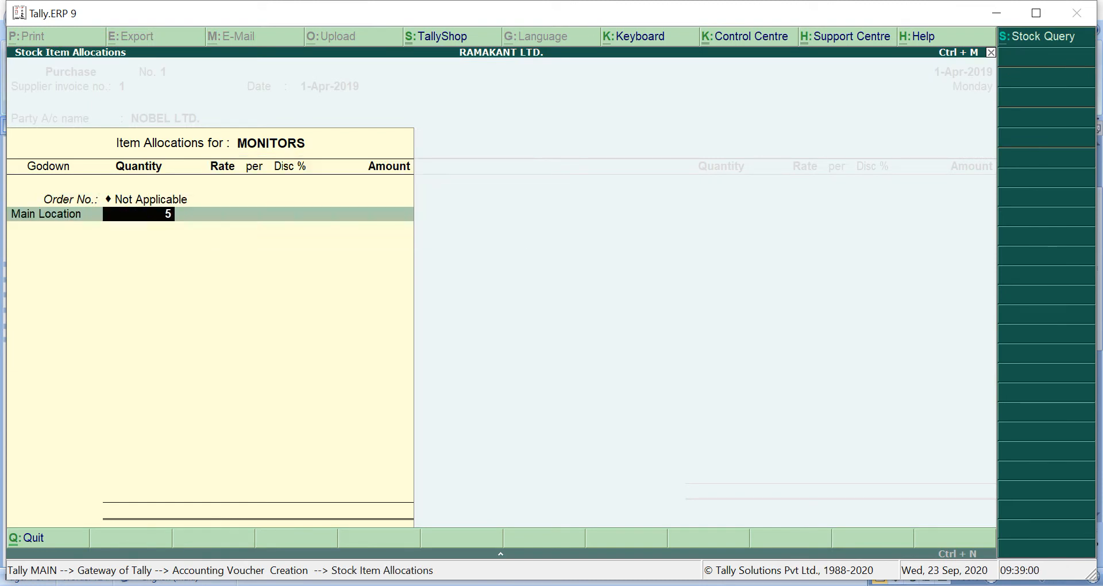
pyautogui.write('0')
pyautogui.press('Return')
pyautogui.write('2000')
pyautogui.press('Return')
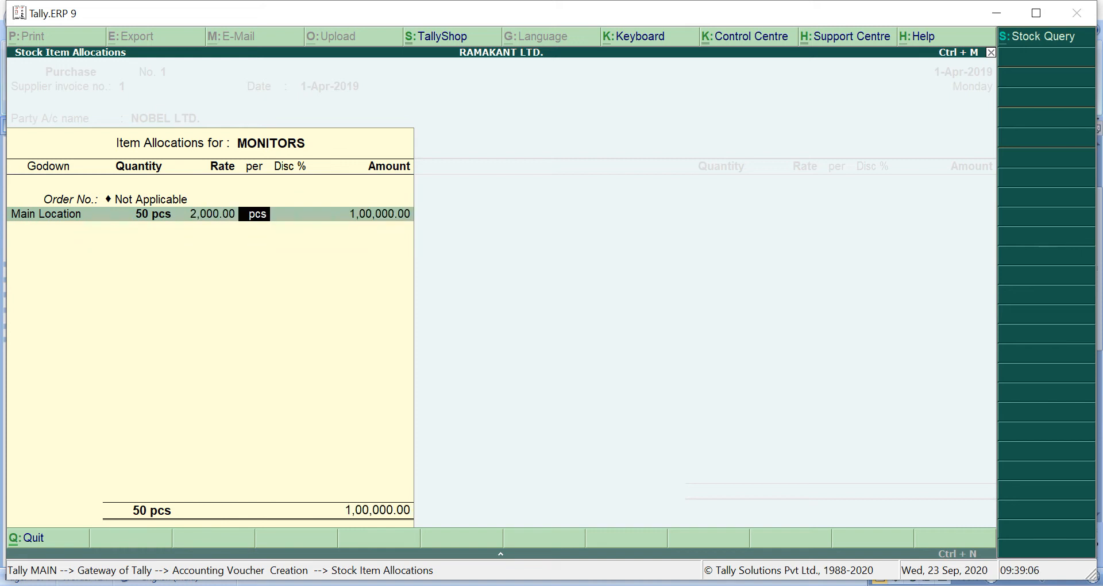
pyautogui.press('Return')
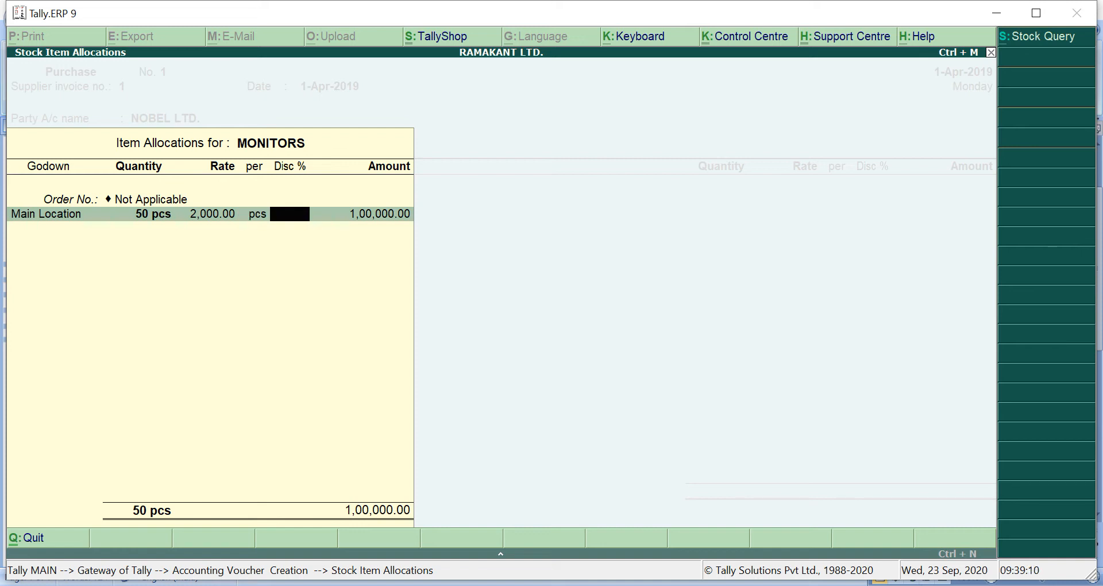
# Check the MONITORS discount in the Word exercise, set it to 10% in Tally and finish the item's allocation
pyautogui.click(576, 584)
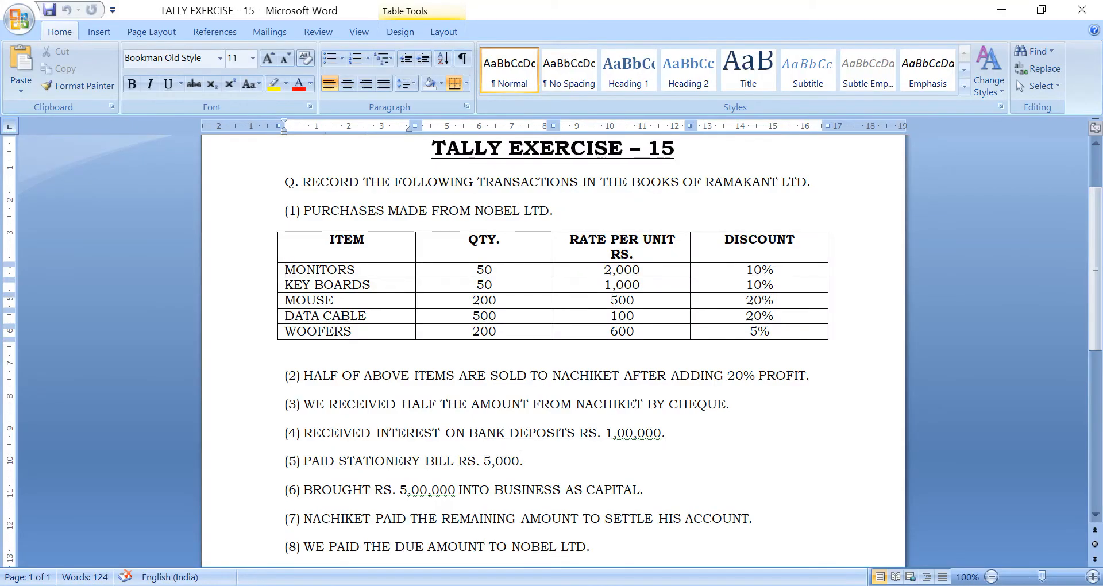
pyautogui.hotkey('alt', 'Tab')
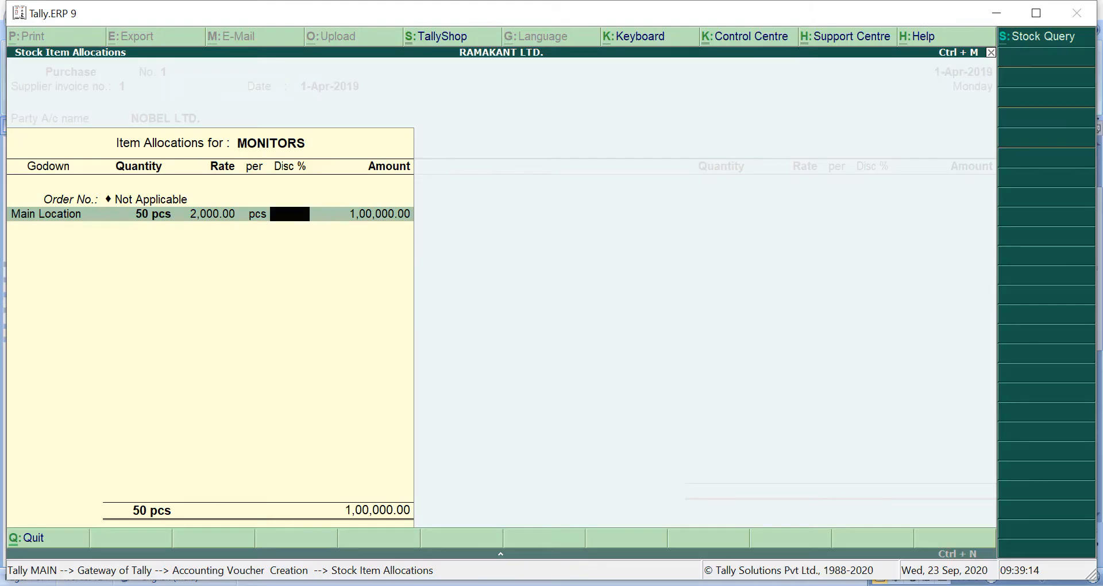
pyautogui.write('10')
pyautogui.press('Return')
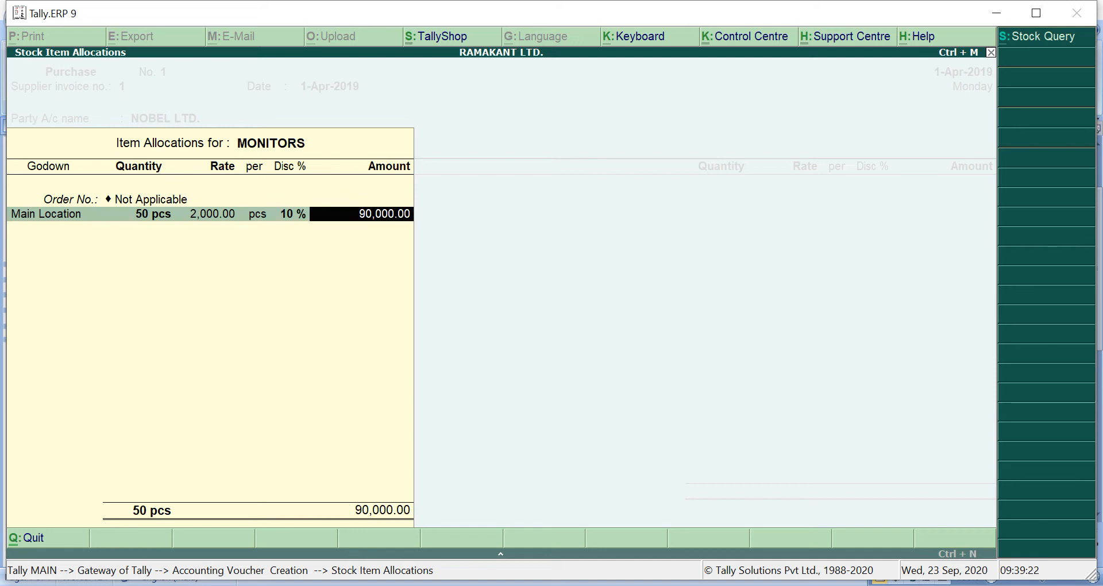
pyautogui.press('Return')
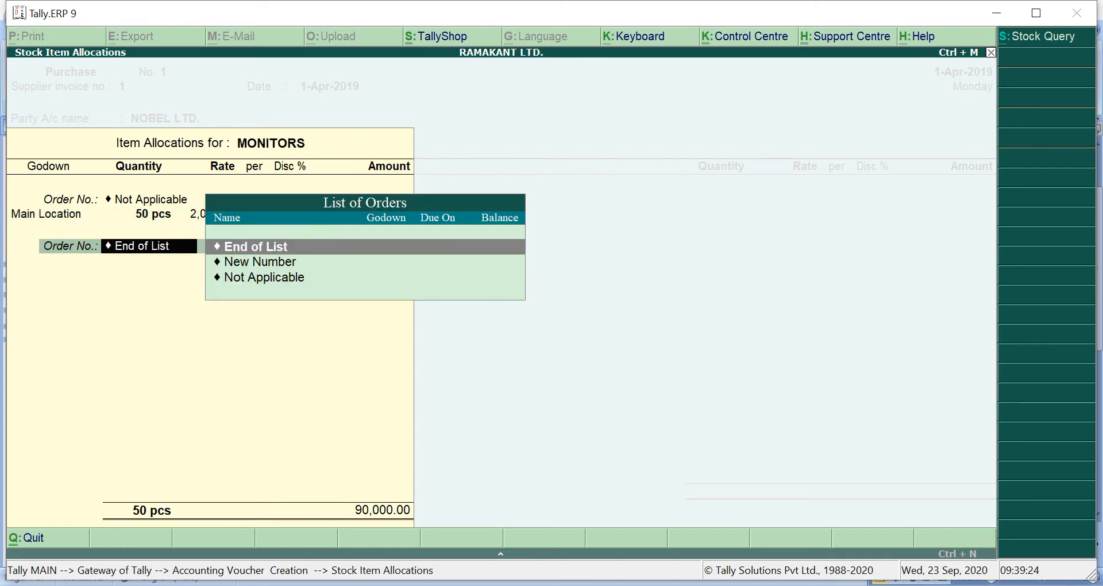
pyautogui.press('Return')
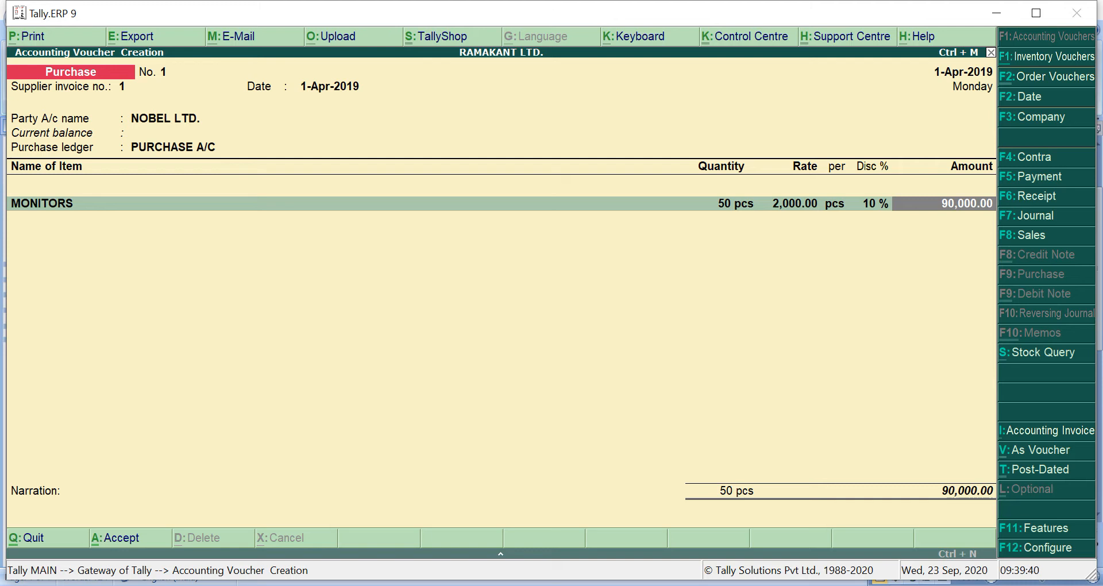
pyautogui.press('Return')
pyautogui.press('Return')
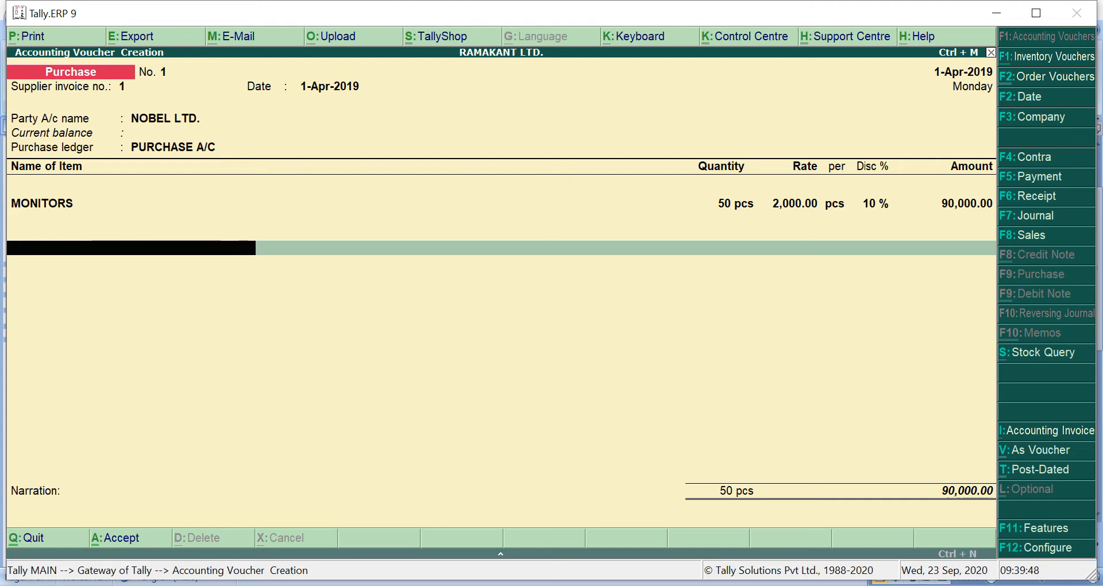
pyautogui.hotkey('alt', 'Tab')
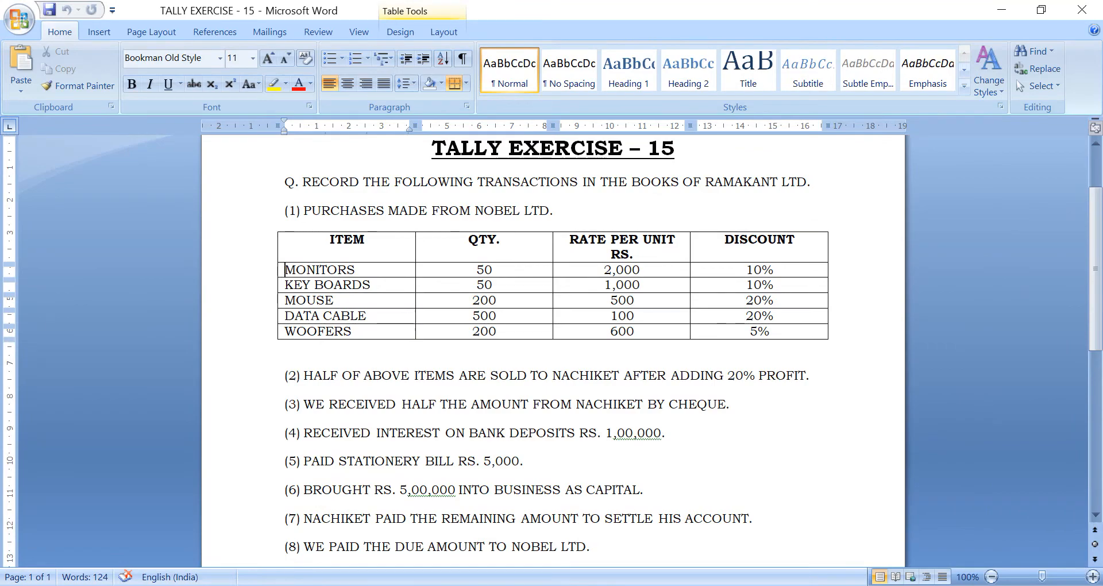
pyautogui.hotkey('alt', 'Tab')
pyautogui.write('K')
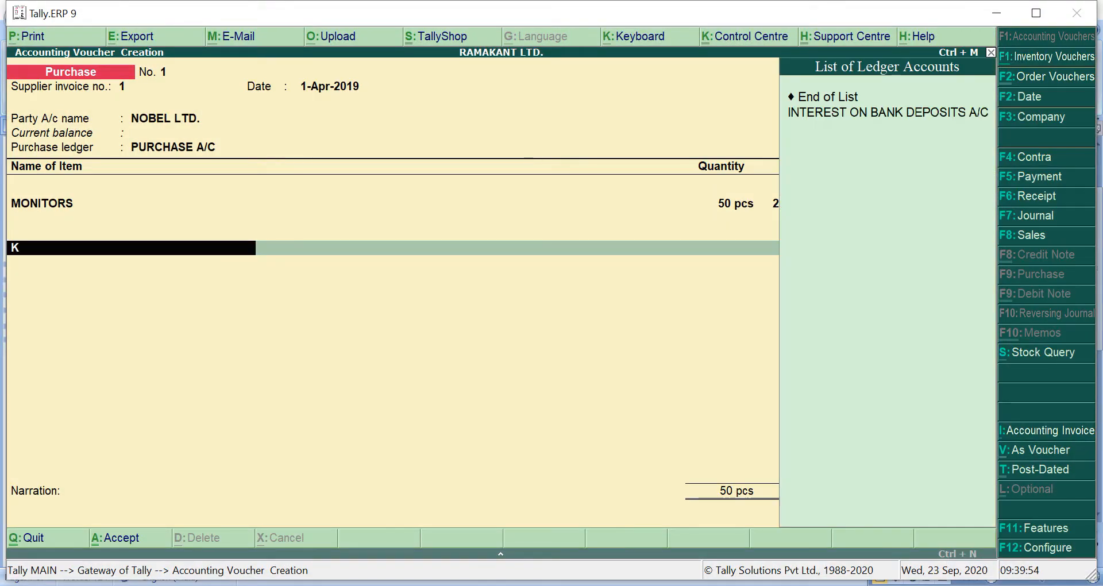
pyautogui.write('E')
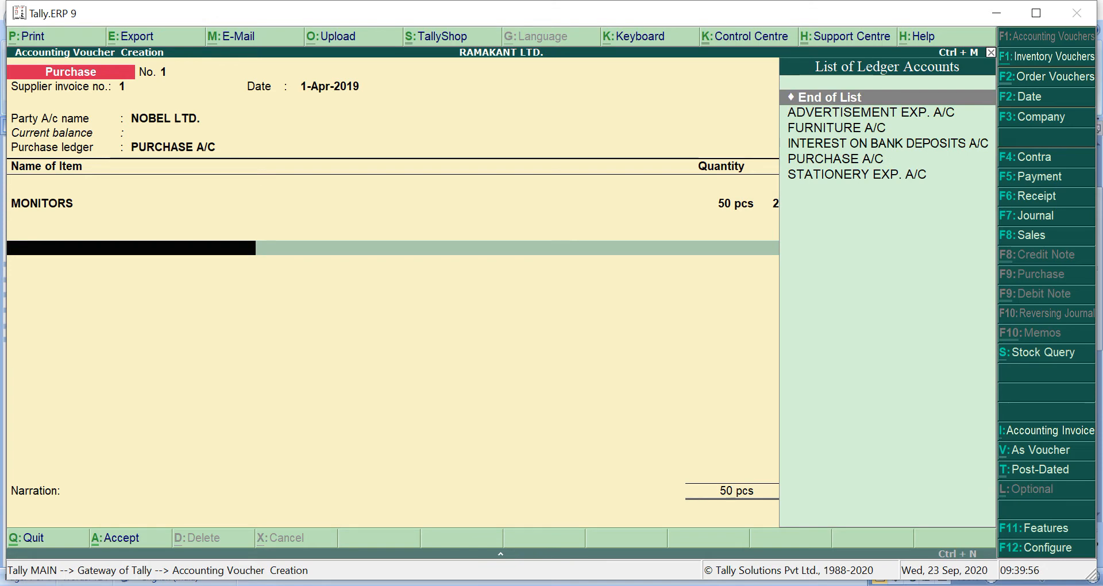
pyautogui.press('BackSpace')
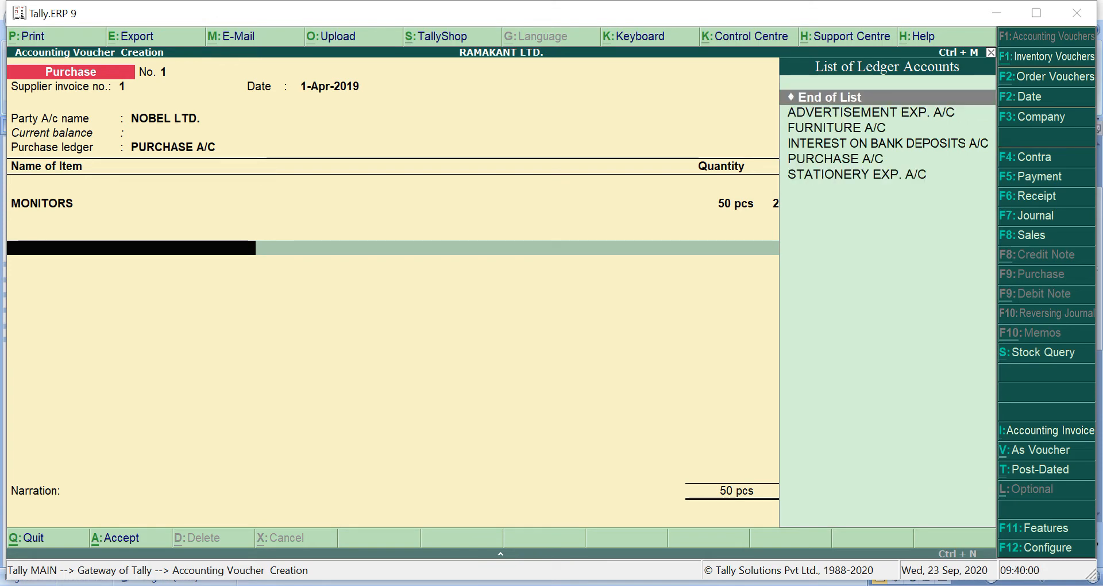
pyautogui.press('Return')
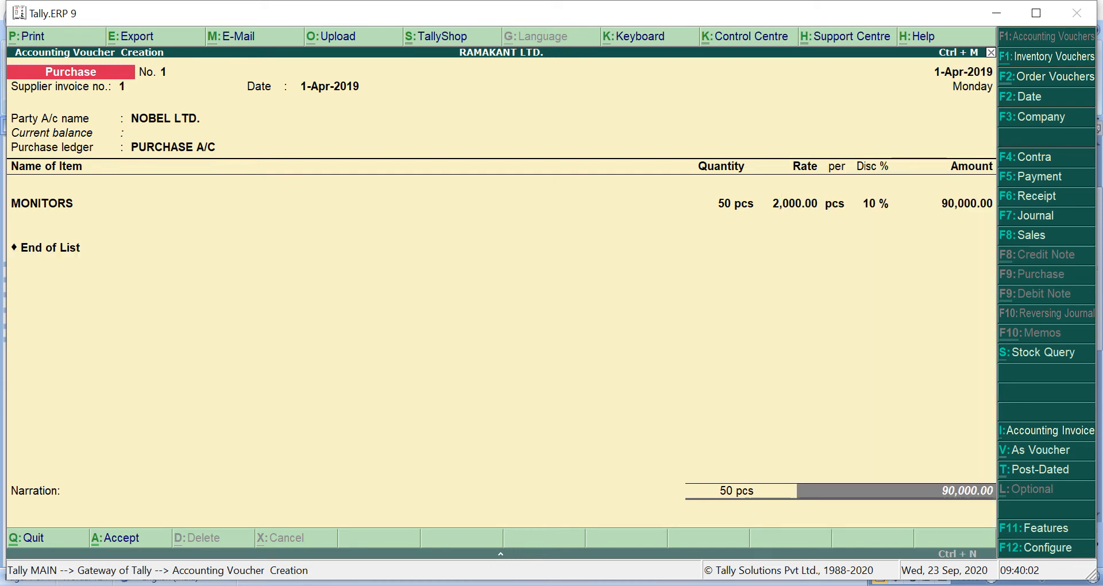
pyautogui.press('BackSpace')
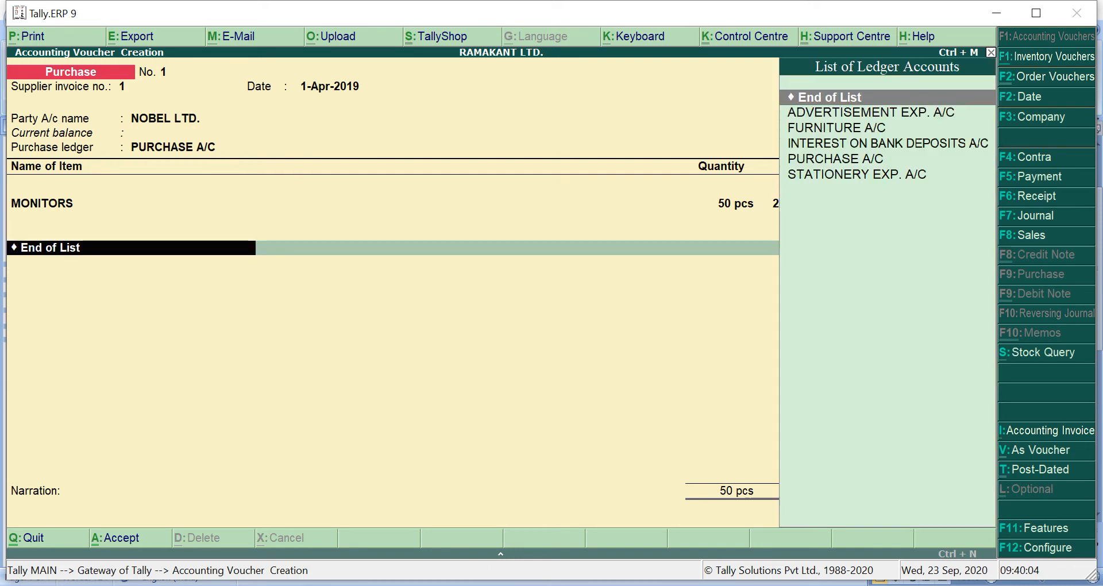
pyautogui.press('Return')
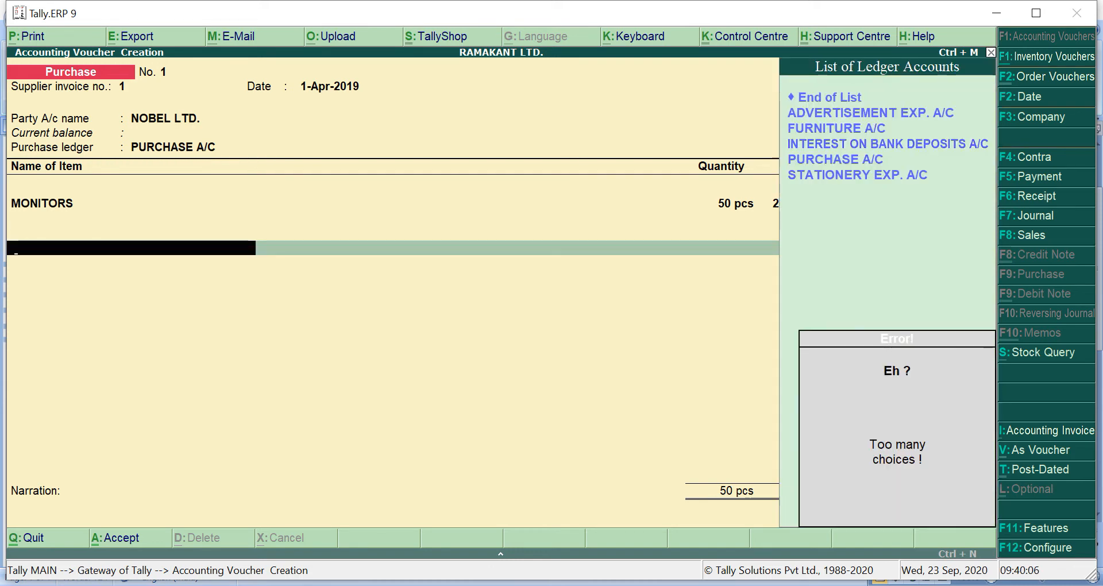
pyautogui.press('BackSpace')
pyautogui.press('Return')
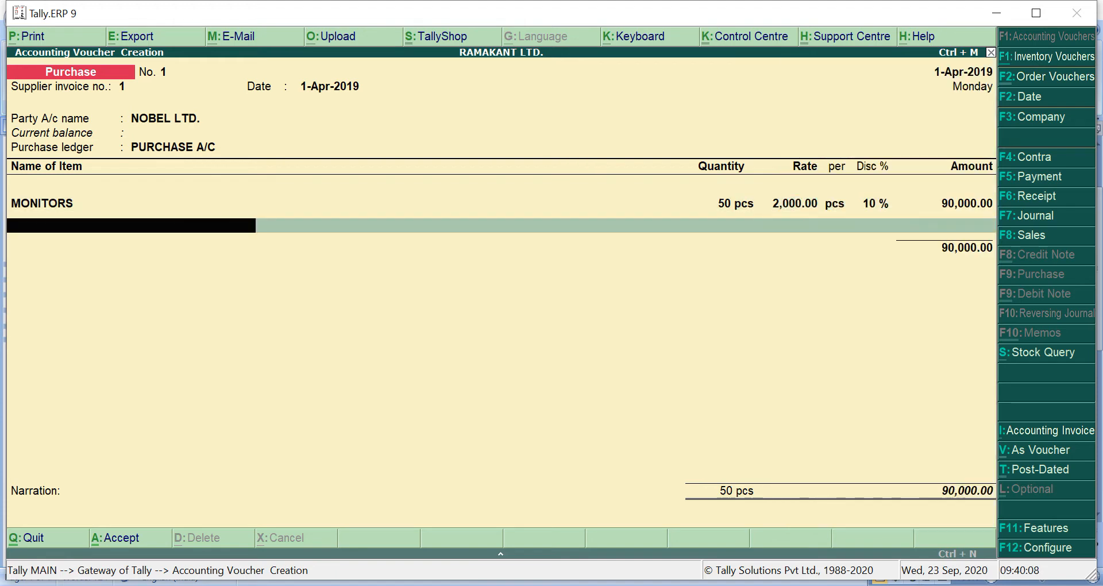
# Add KEY BOARDS as the second item of the purchase voucher, with order number Not Applicable and Main Location
pyautogui.write('K')
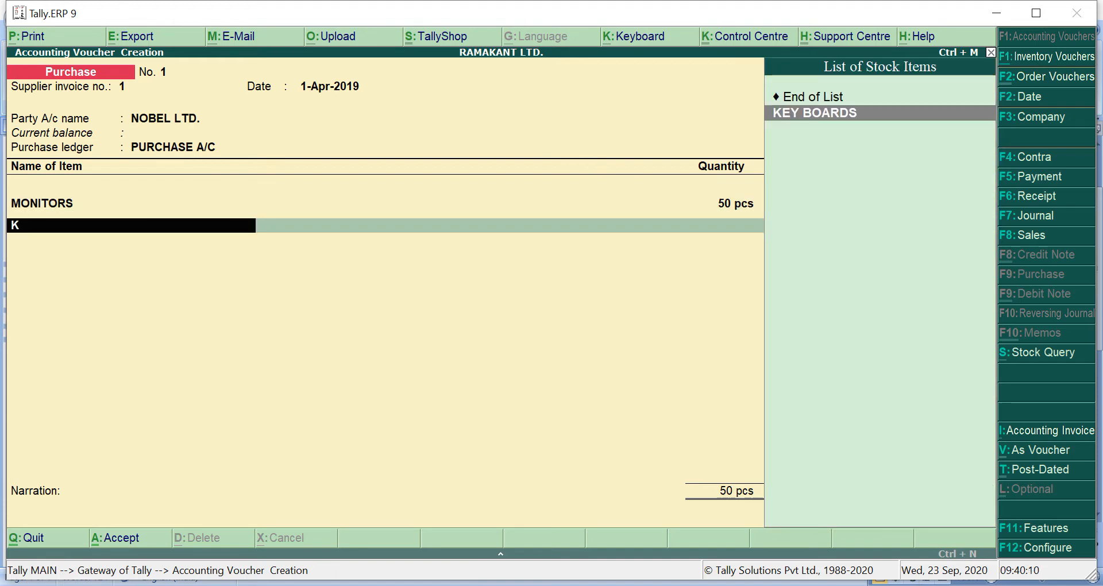
pyautogui.press('Return')
pyautogui.press('Down')
pyautogui.press('Return')
pyautogui.press('Return')
# Check the KEY BOARDS row in the Word exercise and enter quantity 50 pcs and rate 1000 per pcs in Tally
pyautogui.hotkey('alt', 'Tab')
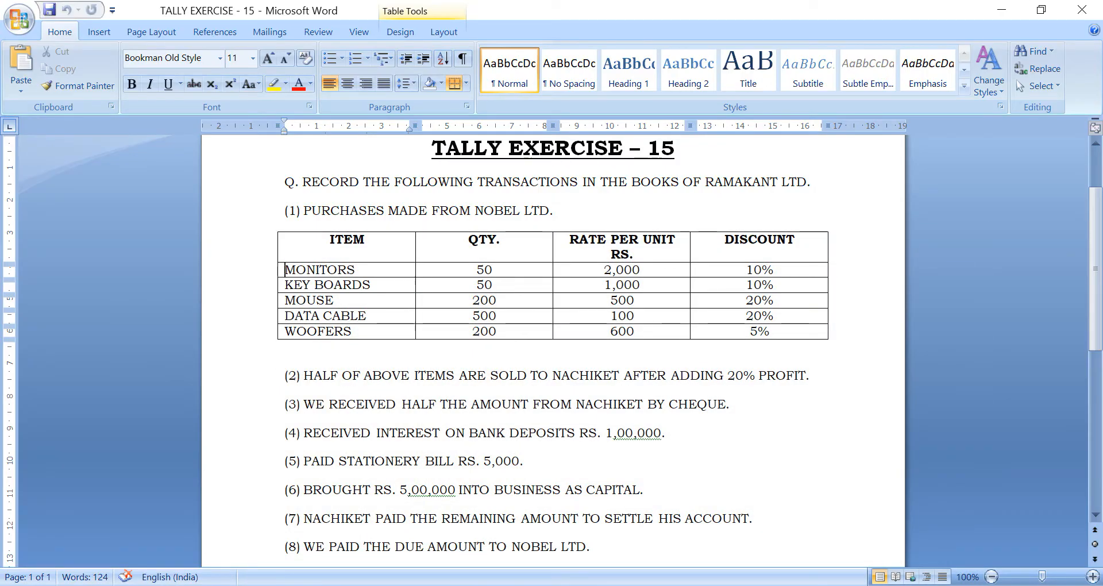
pyautogui.hotkey('alt', 'Tab')
pyautogui.write('50')
pyautogui.press('Return')
pyautogui.write('1000')
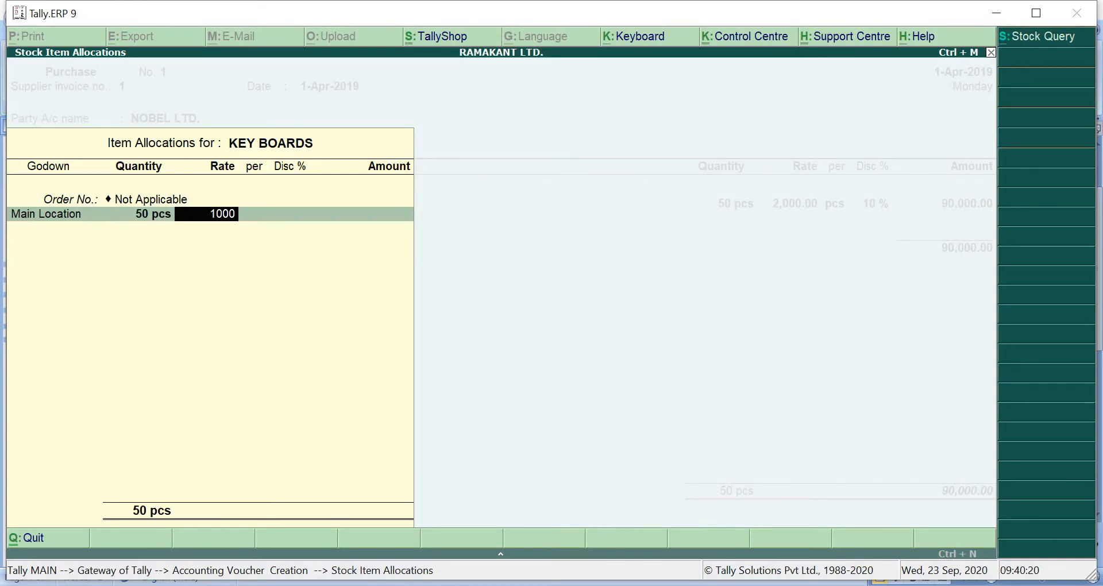
pyautogui.press('Return')
pyautogui.press('Return')
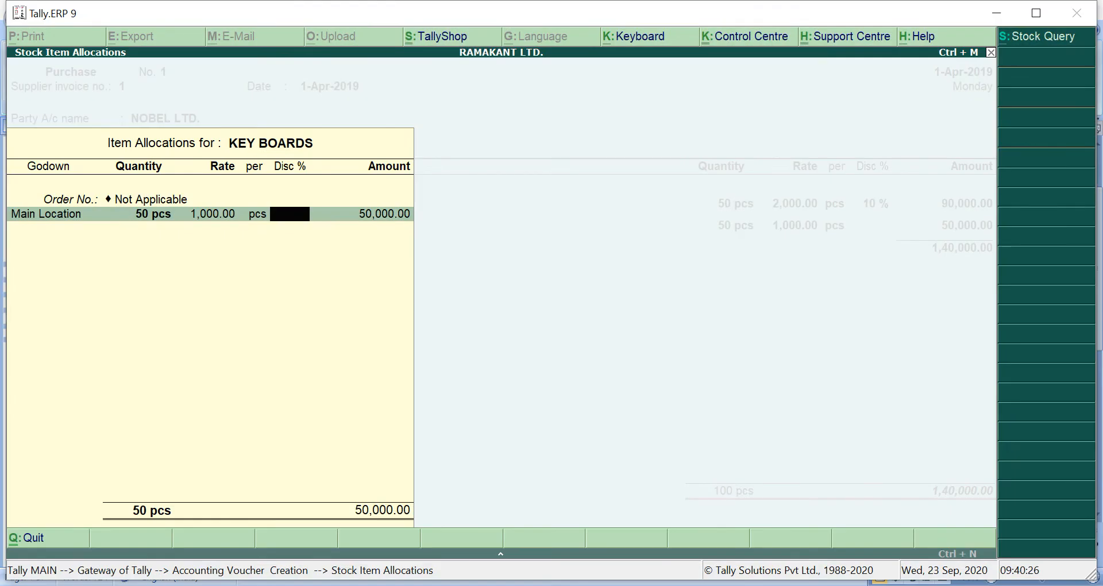
# Set the KEY BOARDS discount to 10%, end the order list and accept the item line
pyautogui.write('10')
pyautogui.press('Return')
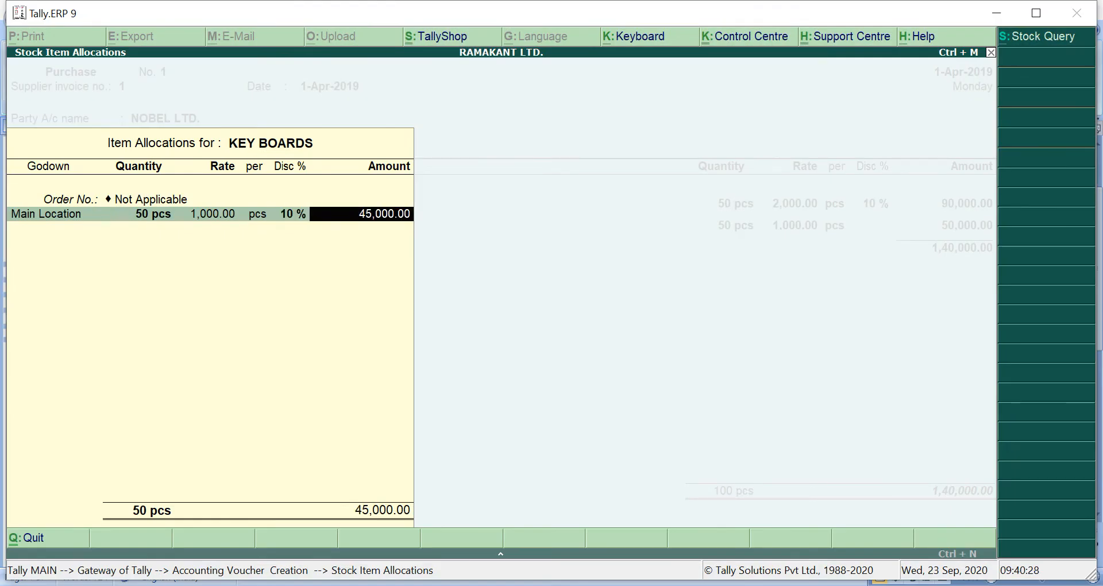
pyautogui.press('Return')
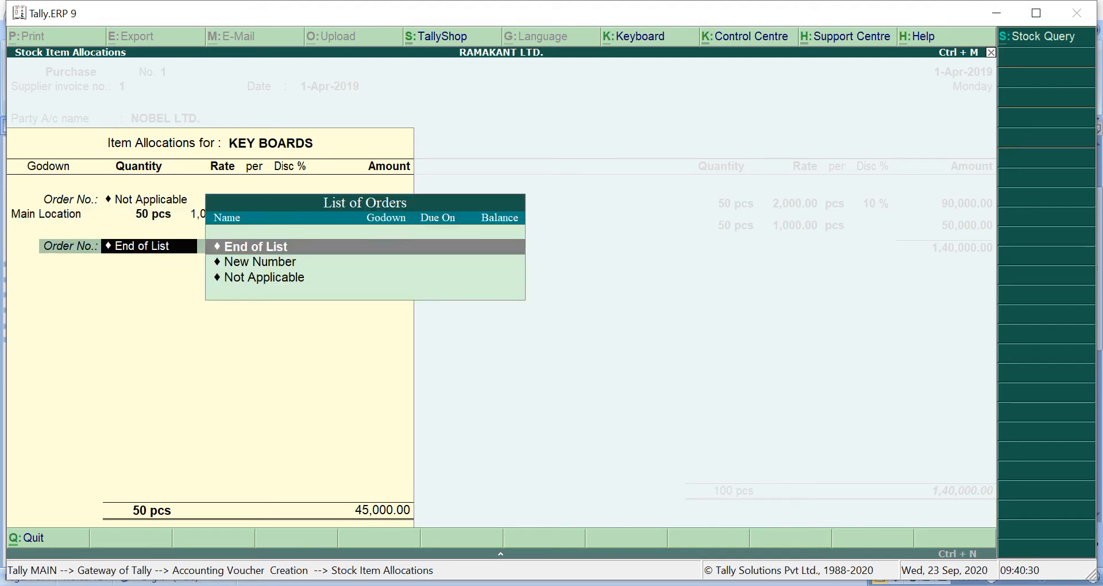
pyautogui.press('Return')
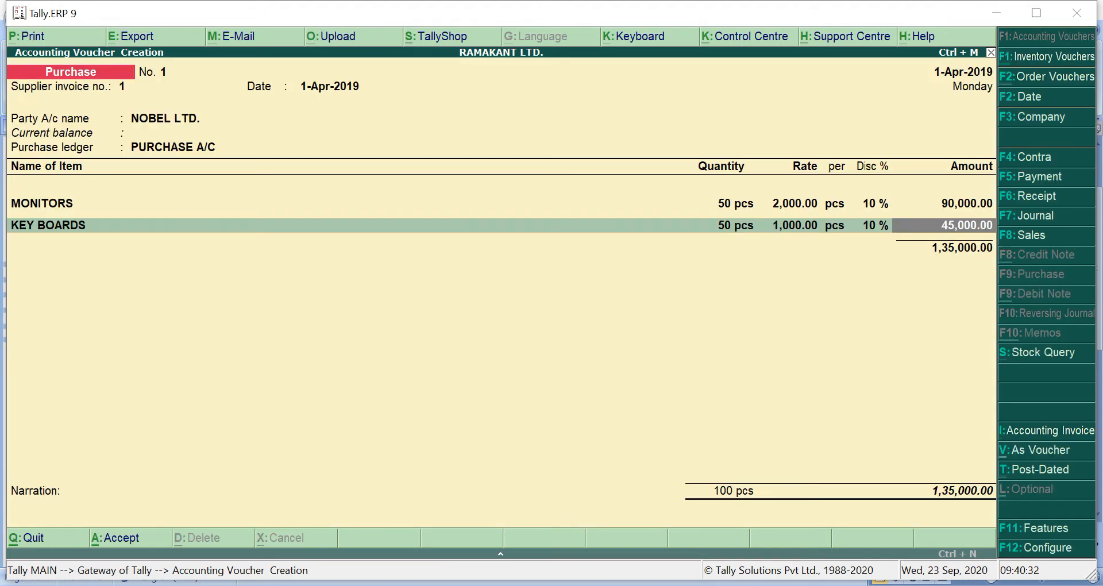
pyautogui.press('Return')
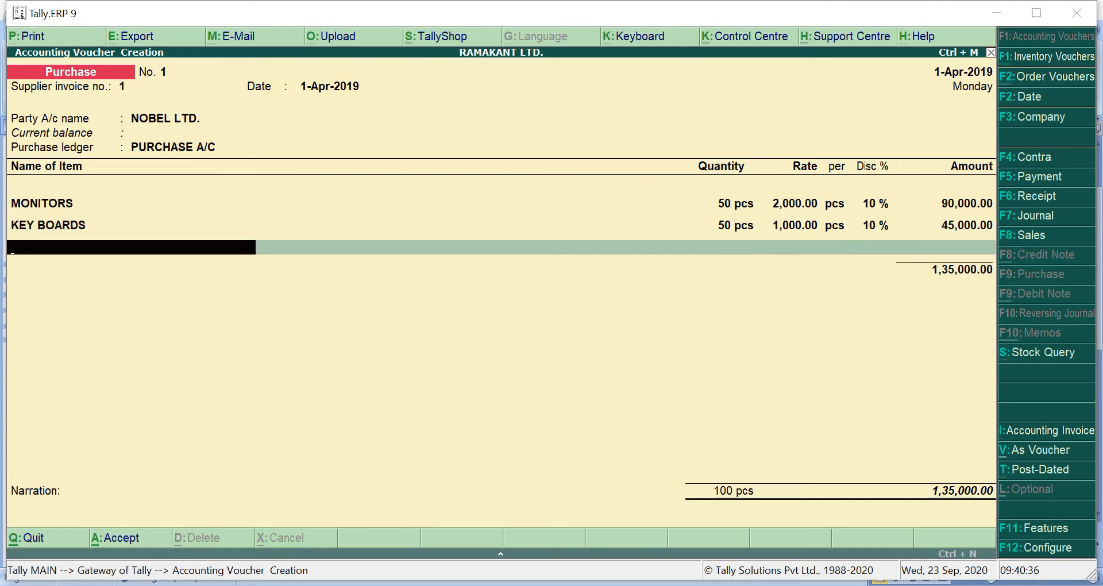
# Look up the third item in the Word exercise, and add MOUSE to the Tally purchase voucher with order number Not Applicable and Main Location
pyautogui.hotkey('alt', 'Tab')
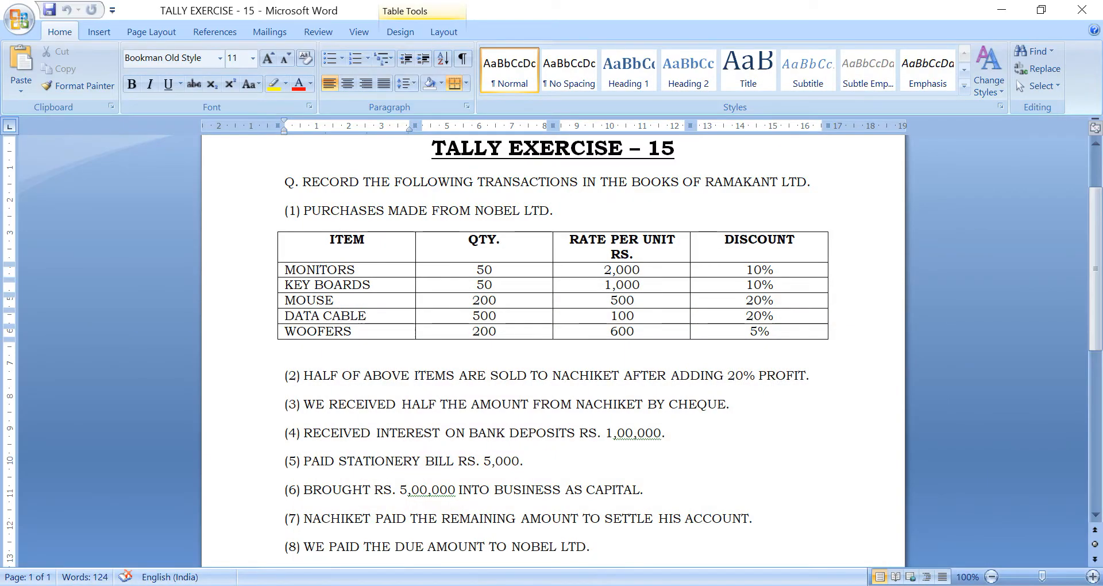
pyautogui.hotkey('alt', 'Tab')
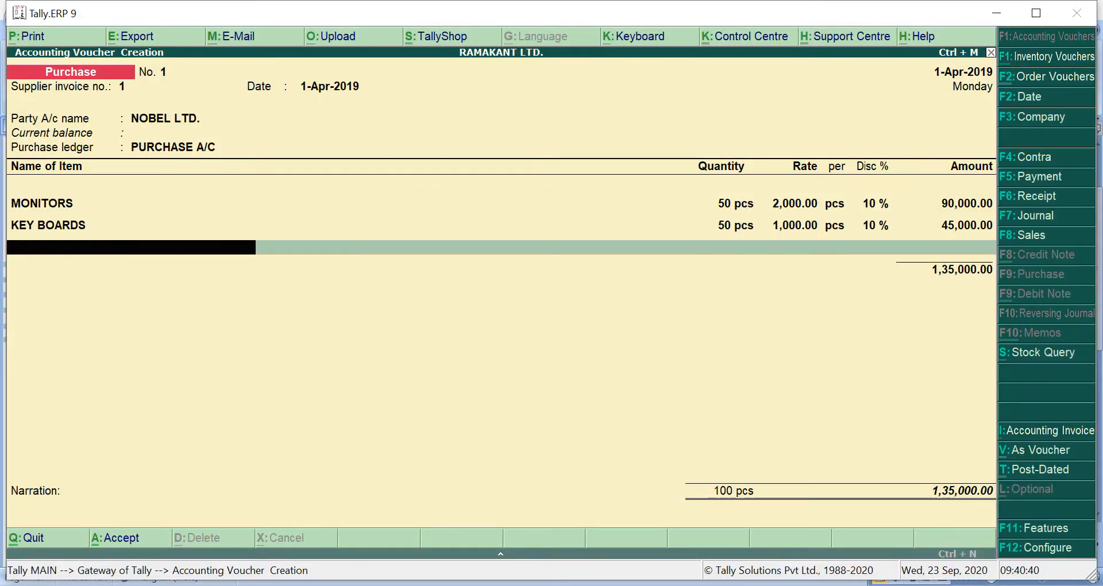
pyautogui.write('M')
pyautogui.press('Down')
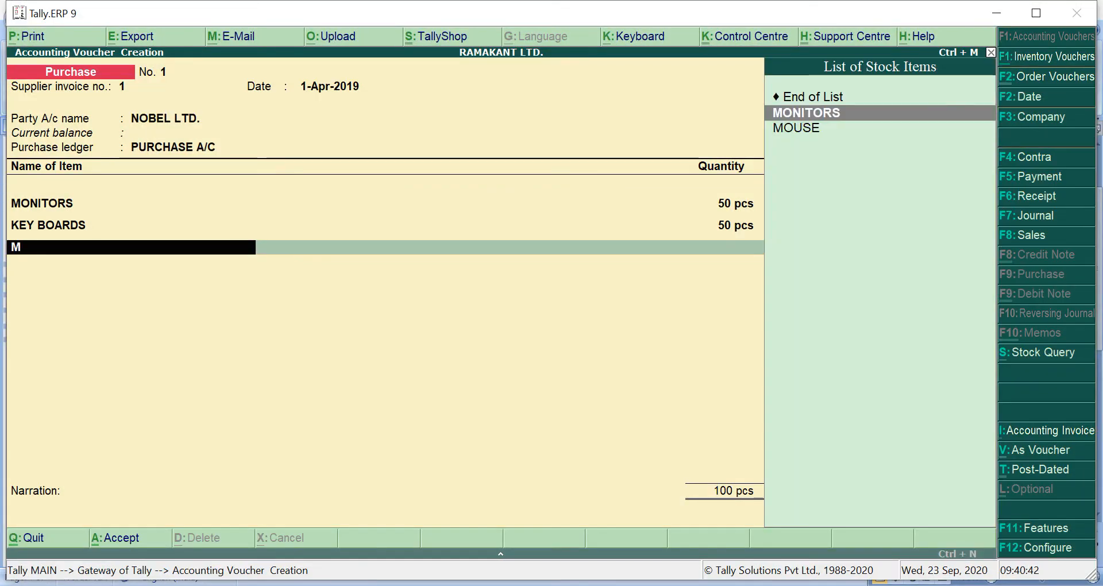
pyautogui.press('Down')
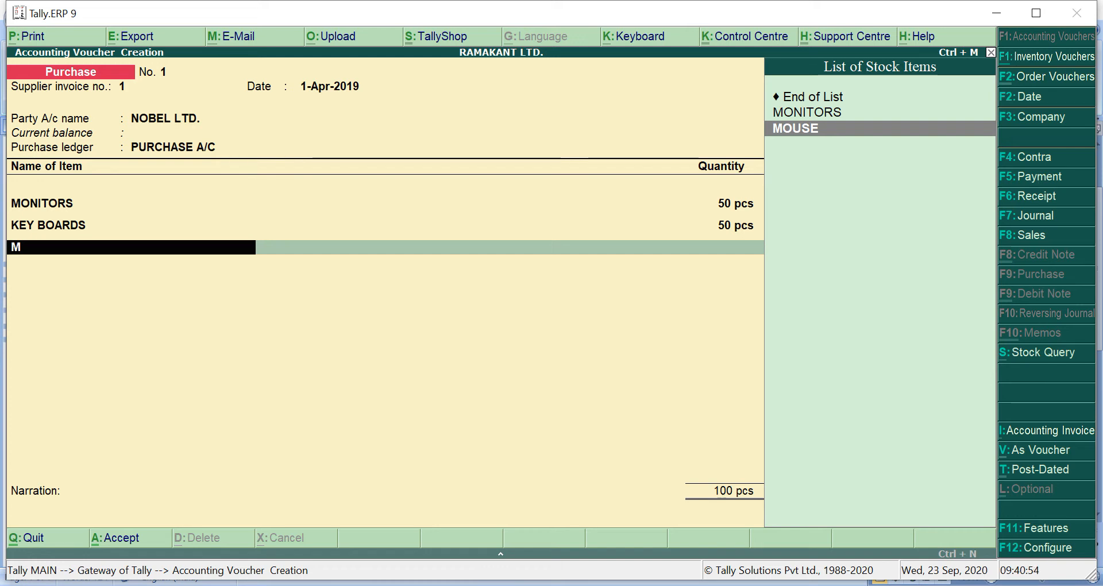
pyautogui.press('Return')
pyautogui.press('Down')
pyautogui.press('Return')
pyautogui.press('Return')
# Check the MOUSE row in the Word exercise and enter quantity 200 pcs and rate 500 per pcs in Tally
pyautogui.hotkey('alt', 'Tab')
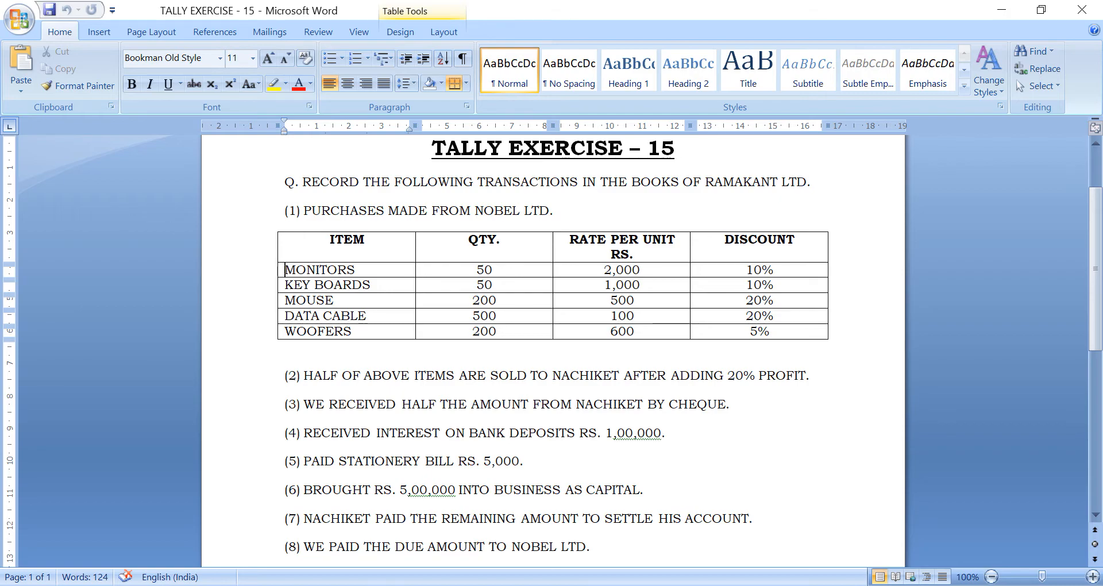
pyautogui.hotkey('alt', 'Tab')
pyautogui.write('200')
pyautogui.press('Return')
pyautogui.write('500')
pyautogui.press('Return')
pyautogui.press('Return')
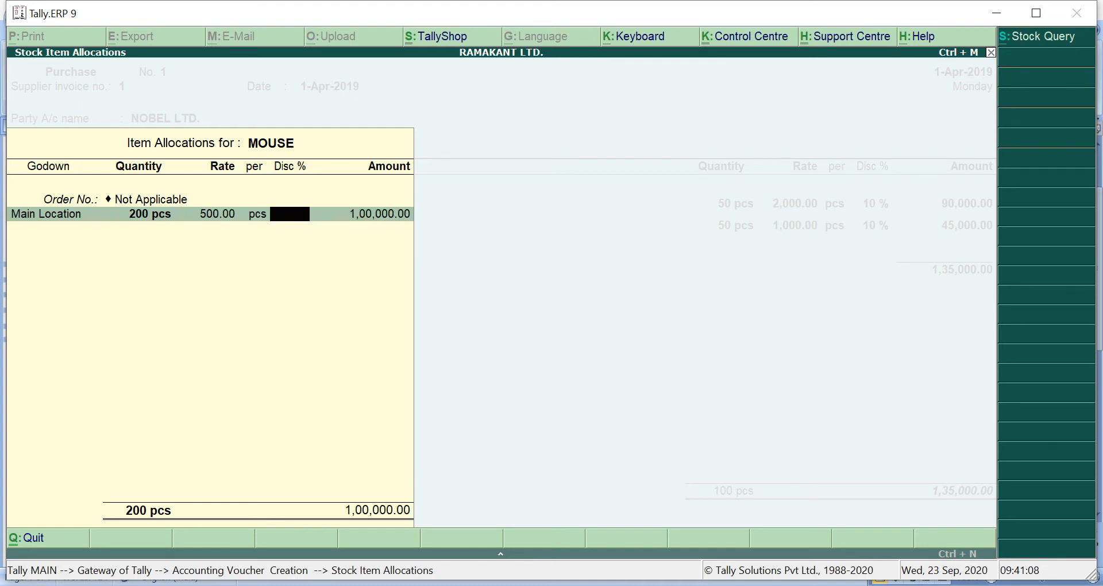
# Check the MOUSE discount in the Word exercise, set it to 20% in Tally and finish the item's allocation and line
pyautogui.hotkey('alt', 'Tab')
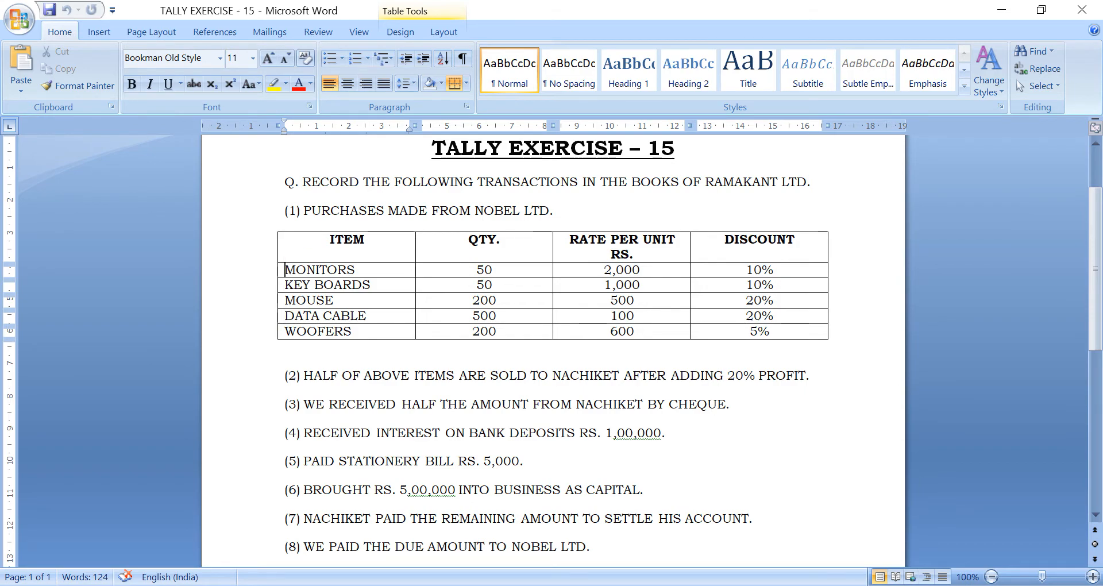
pyautogui.hotkey('alt', 'Tab')
pyautogui.write('20')
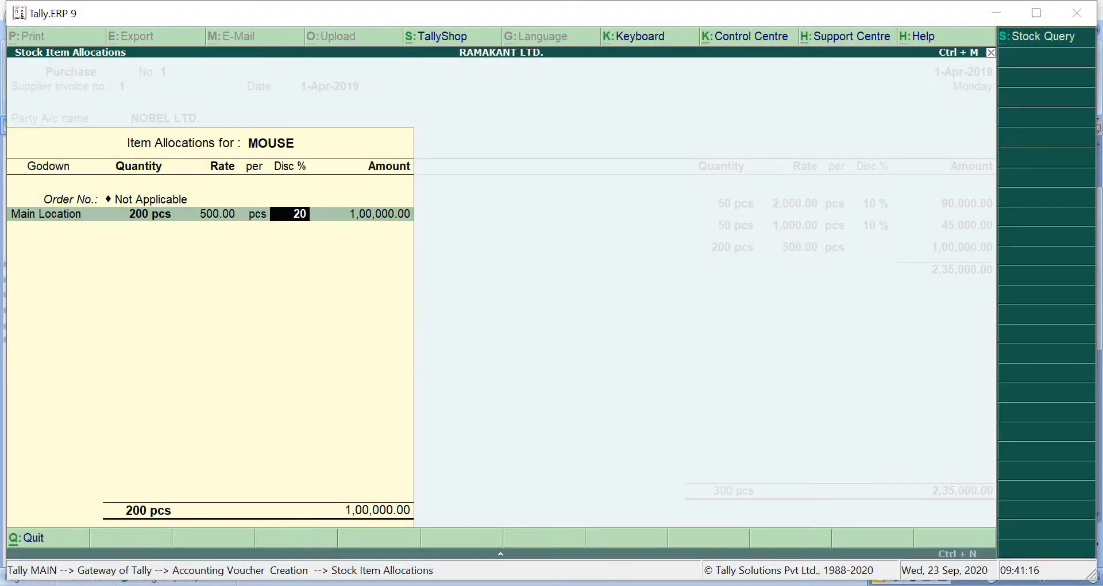
pyautogui.press('Return')
pyautogui.press('Return')
pyautogui.press('Return')
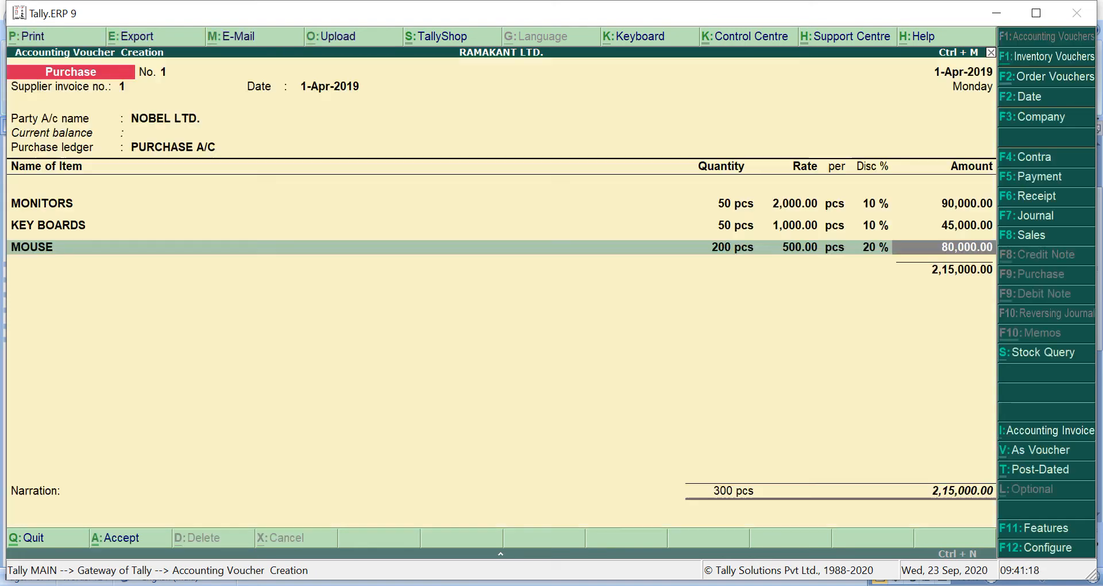
pyautogui.press('Return')
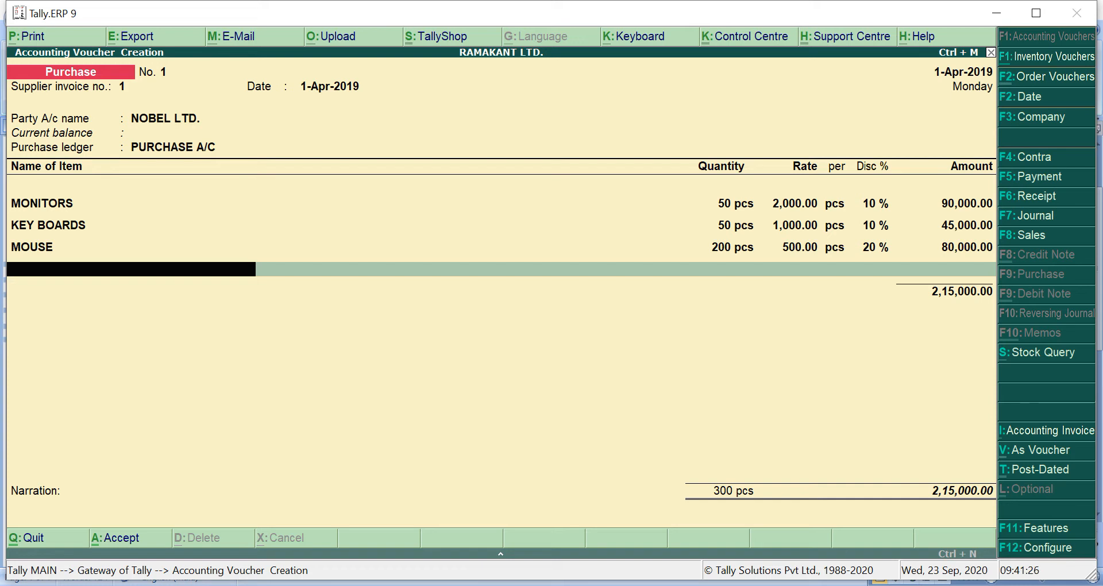
# Look up the fourth item in the Word exercise, and add DATA CABLE to the Tally voucher with order number Not Applicable and Main Location
pyautogui.hotkey('alt', 'Tab')
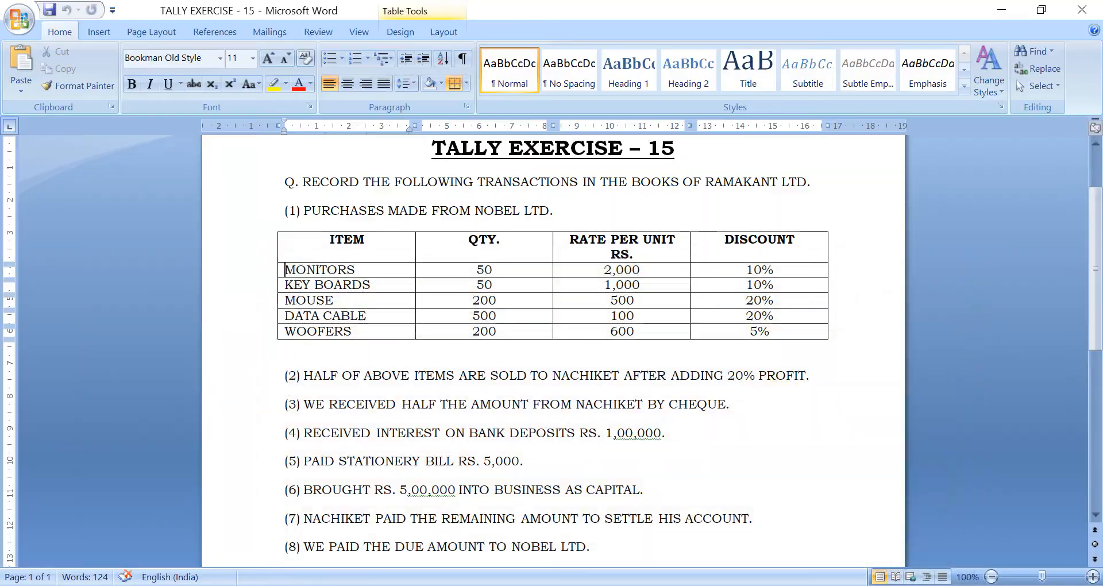
pyautogui.hotkey('alt', 'Tab')
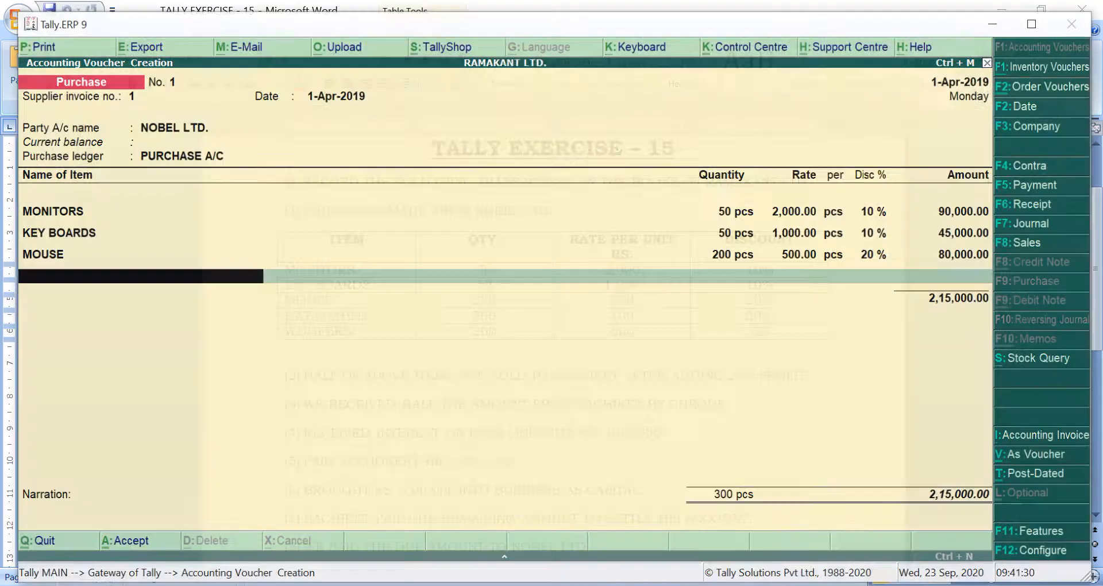
pyautogui.write('D')
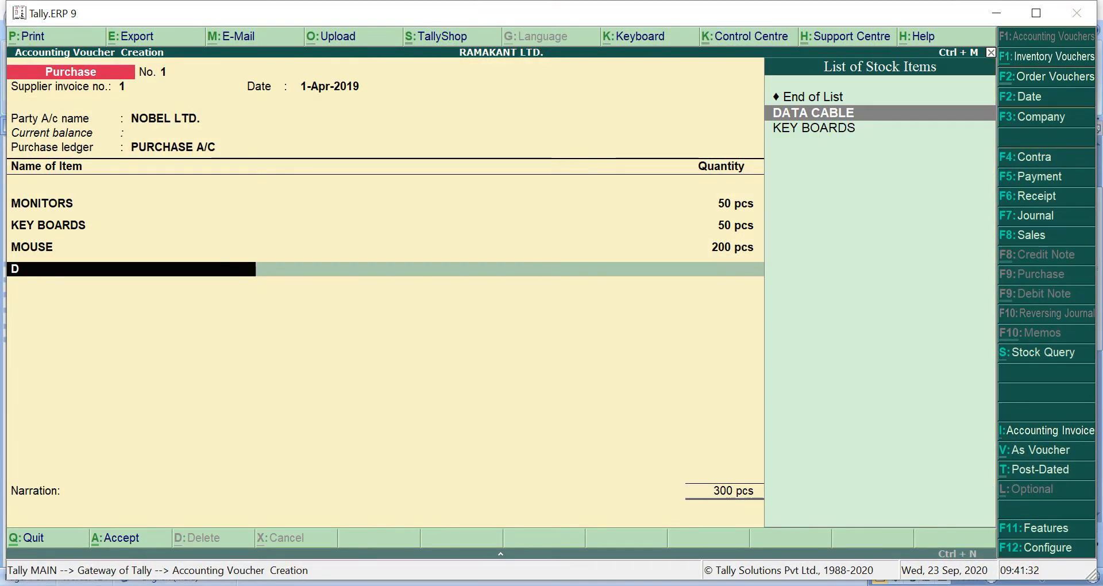
pyautogui.press('Return')
pyautogui.press('Down')
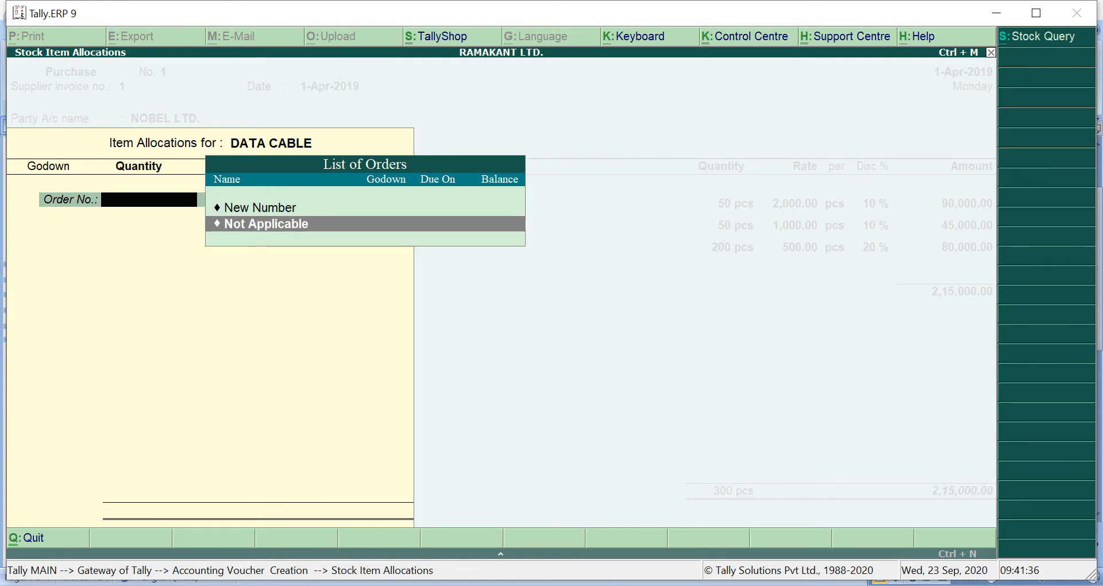
pyautogui.press('Return')
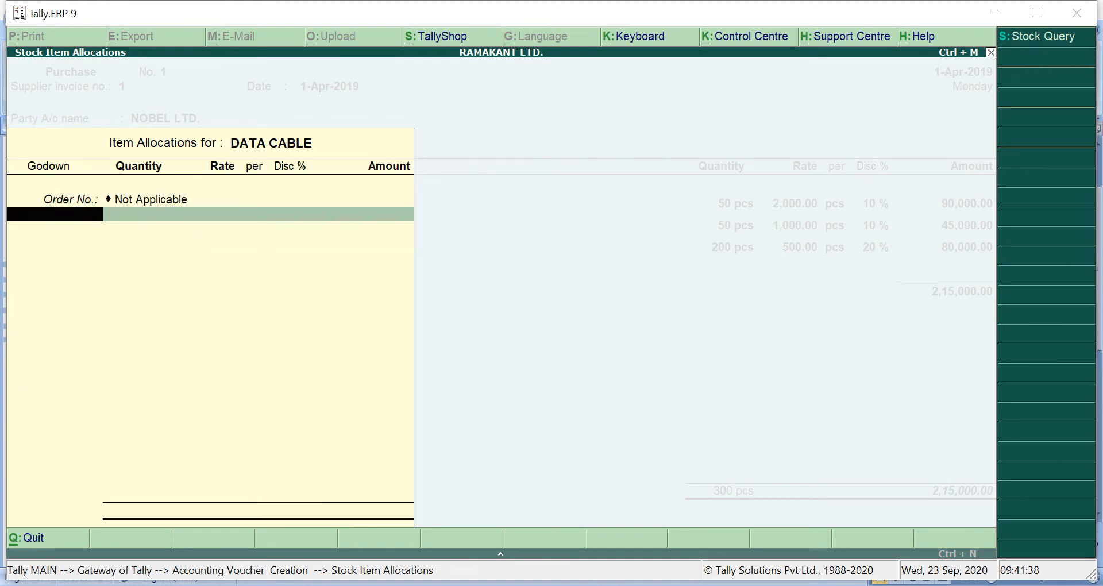
pyautogui.press('Return')
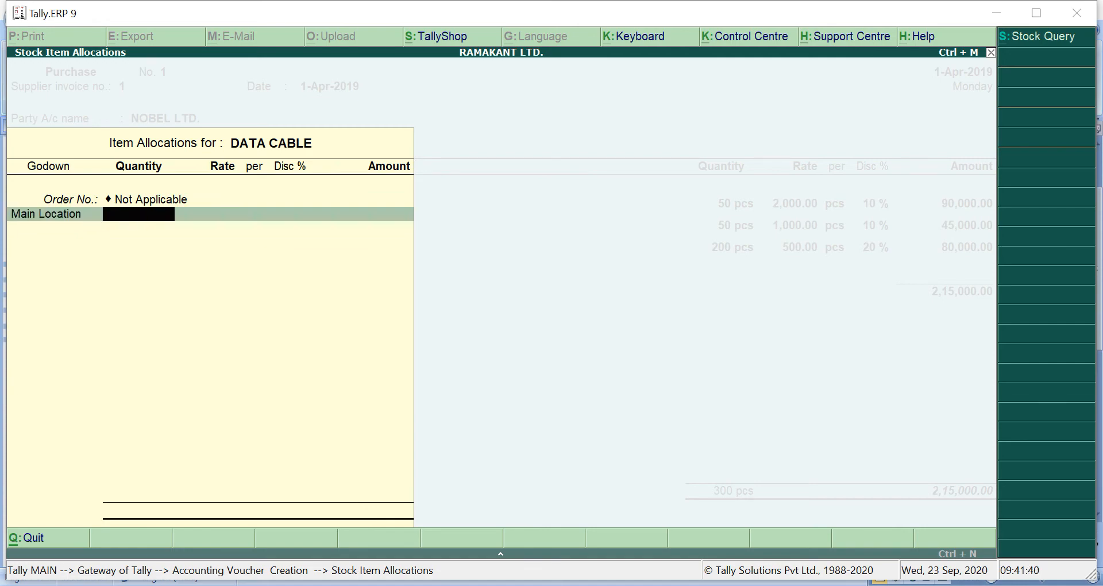
# Check the DATA CABLE row in the Word exercise and enter quantity 500 pcs and rate 100 per pcs in Tally
pyautogui.hotkey('alt', 'Tab')
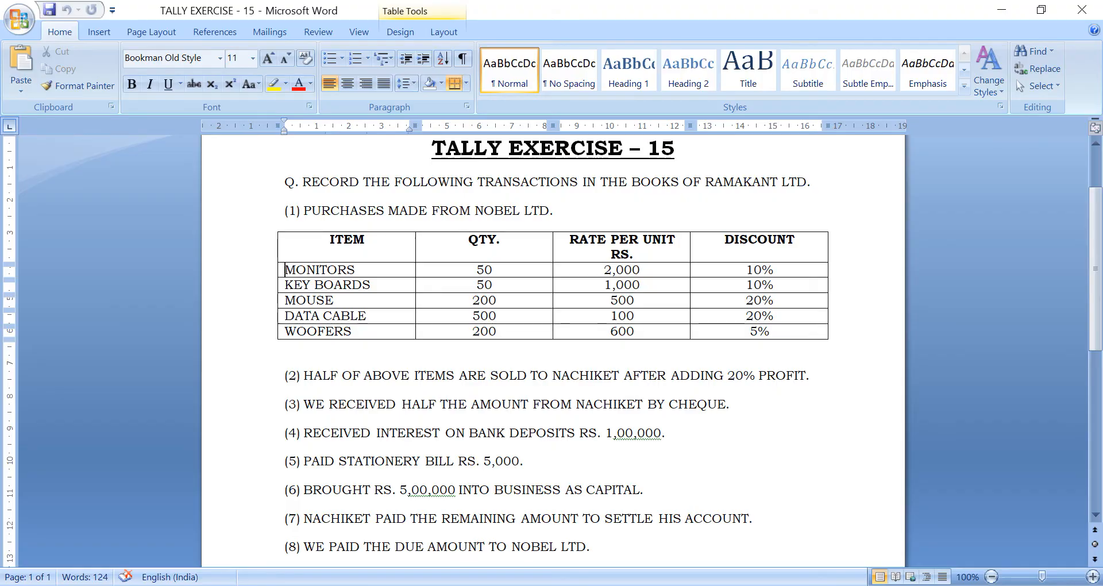
pyautogui.hotkey('alt', 'Tab')
pyautogui.write('500')
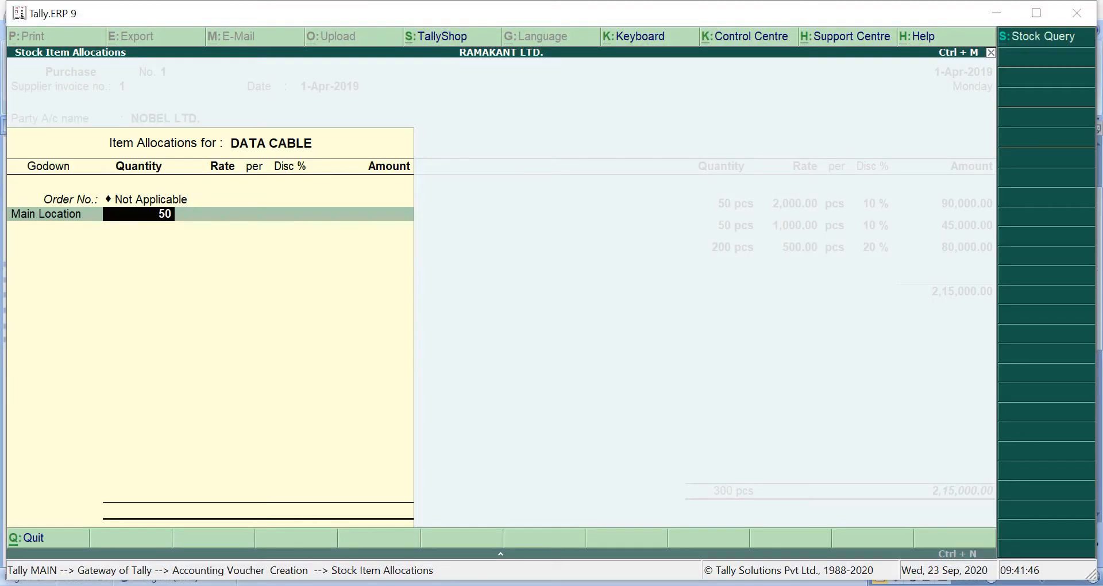
pyautogui.press('Return')
pyautogui.write('100')
pyautogui.press('Return')
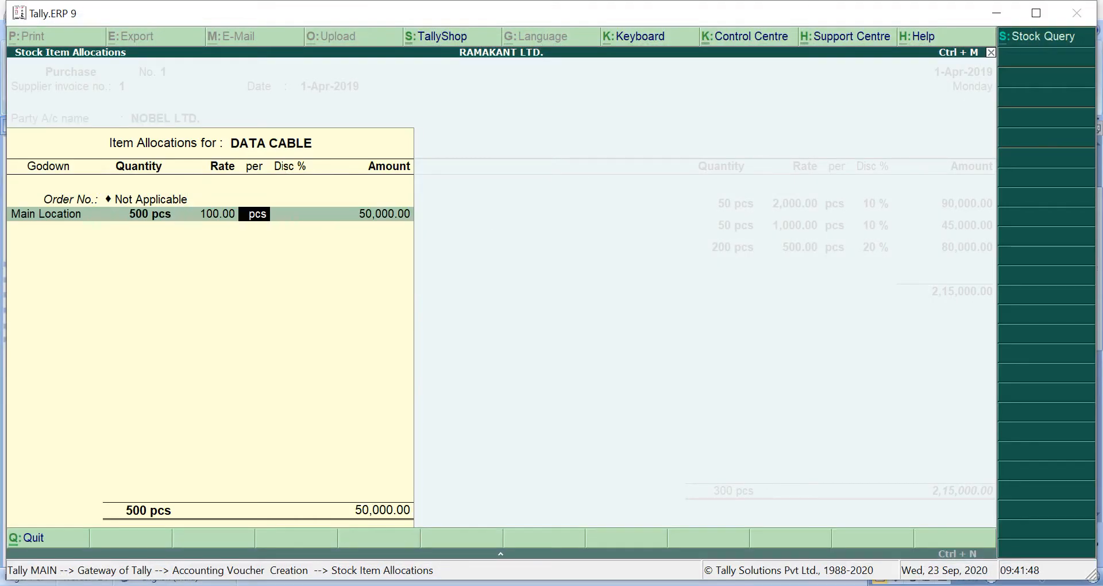
pyautogui.press('Return')
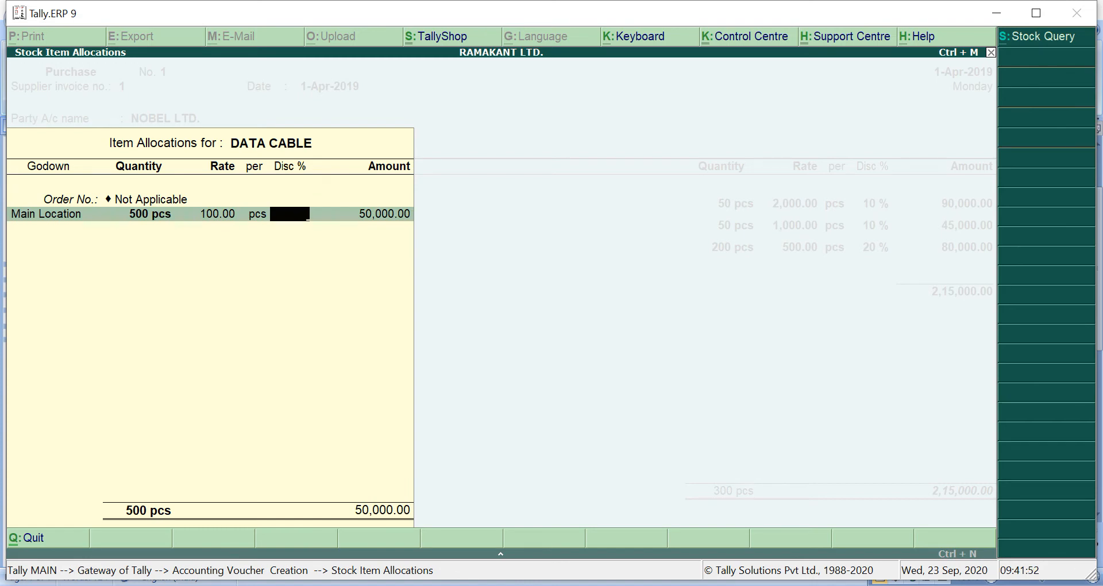
# Set the DATA CABLE discount to 20%, end the order list and accept the item line
pyautogui.write('20')
pyautogui.press('Return')
pyautogui.press('Return')
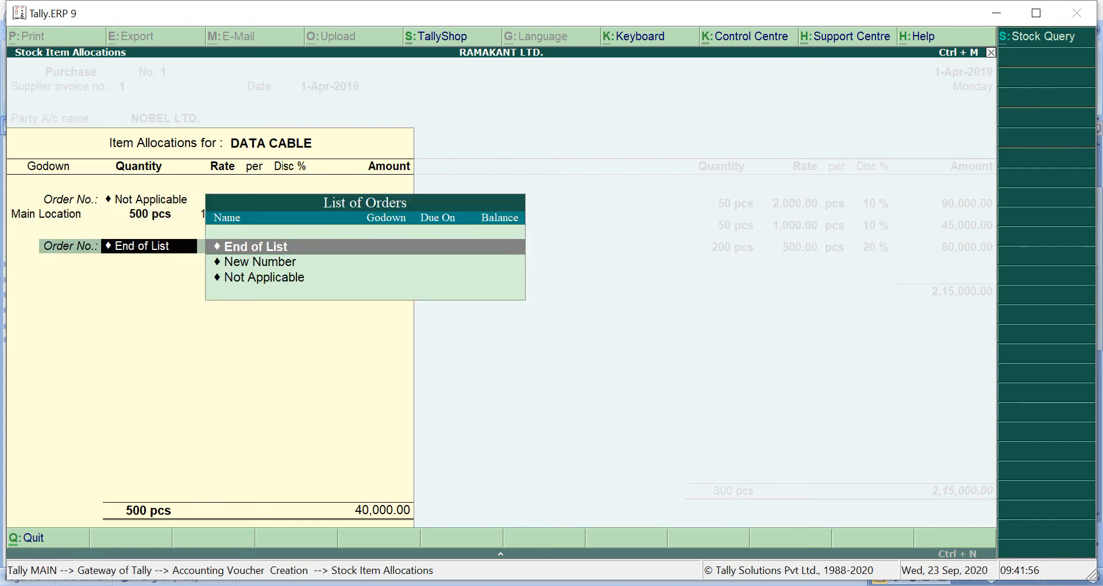
pyautogui.press('Return')
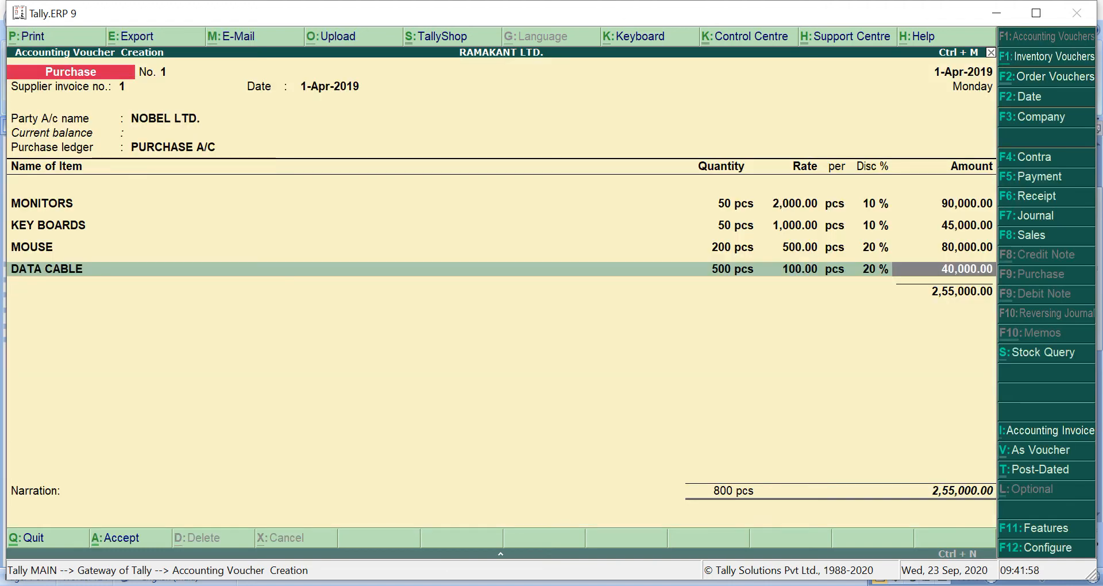
pyautogui.press('Return')
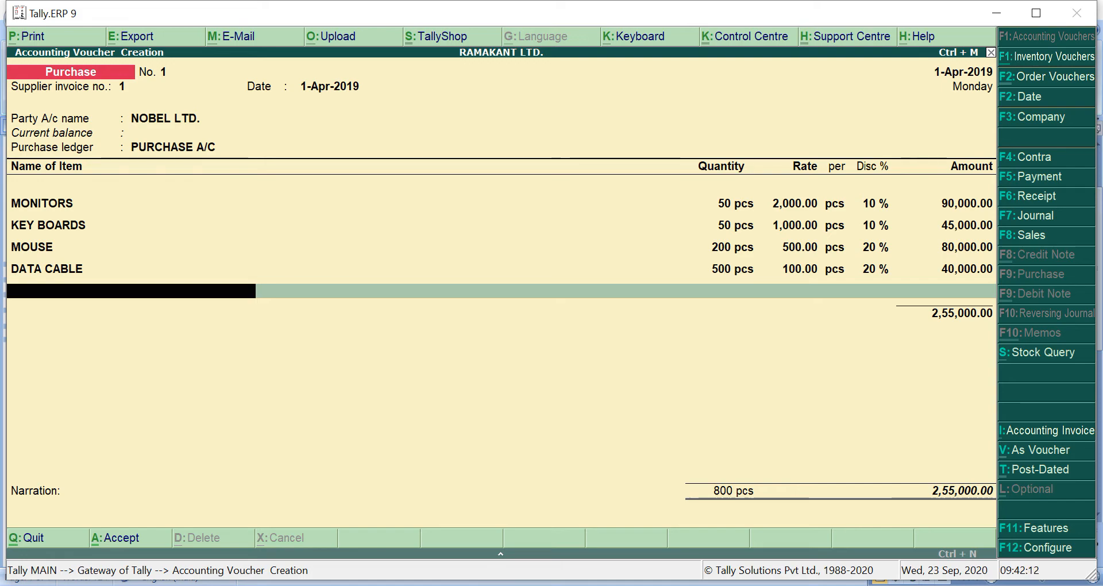
# Look up the fifth item in the Word exercise, and add WOOFERS to the Tally voucher with order number Not Applicable and Main Location
pyautogui.hotkey('alt', 'Tab')
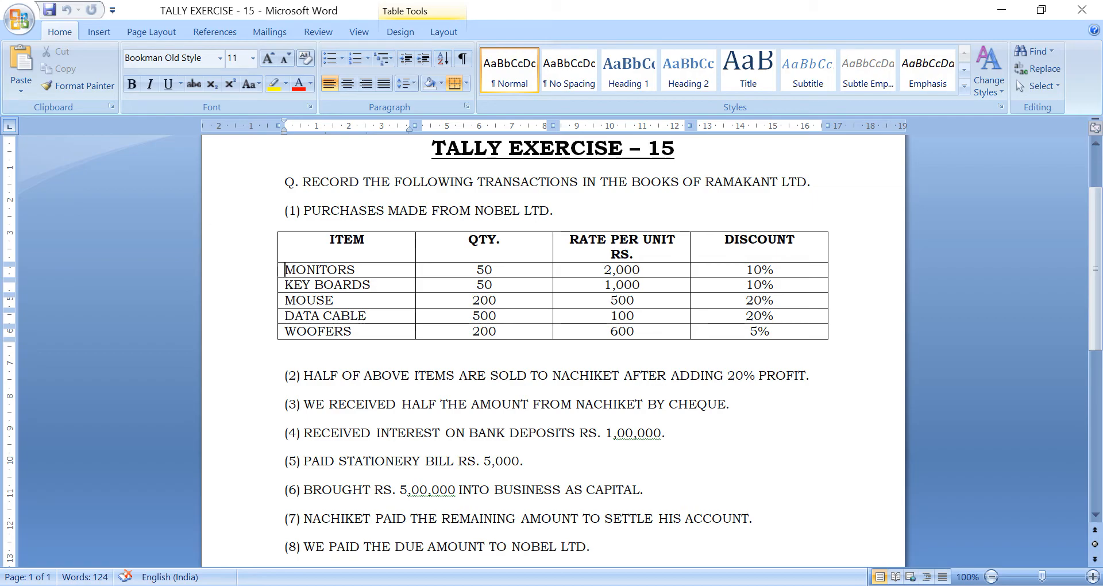
pyautogui.hotkey('alt', 'Tab')
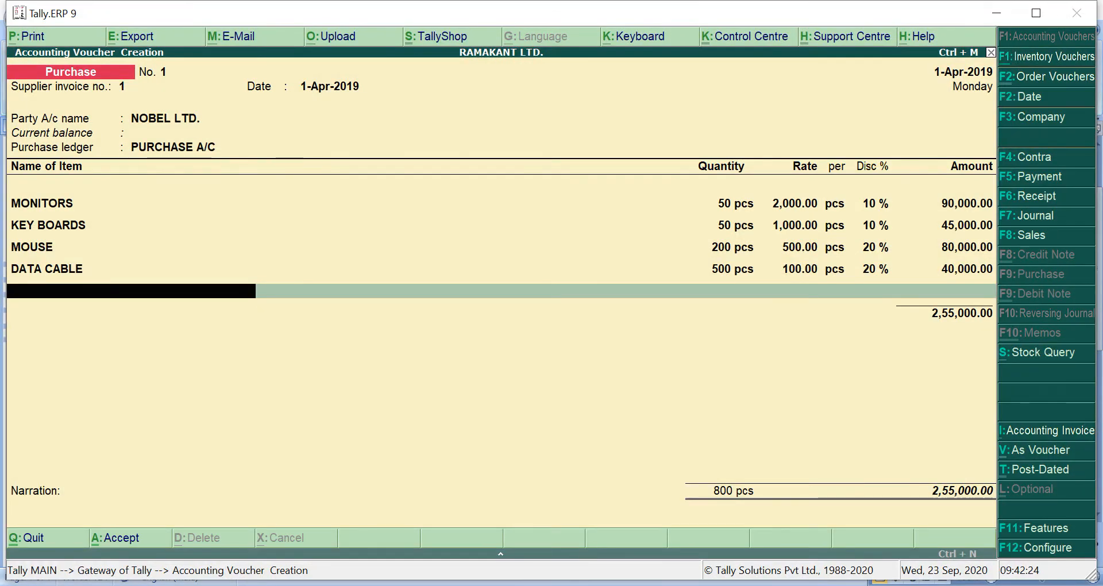
pyautogui.write('W')
pyautogui.press('Return')
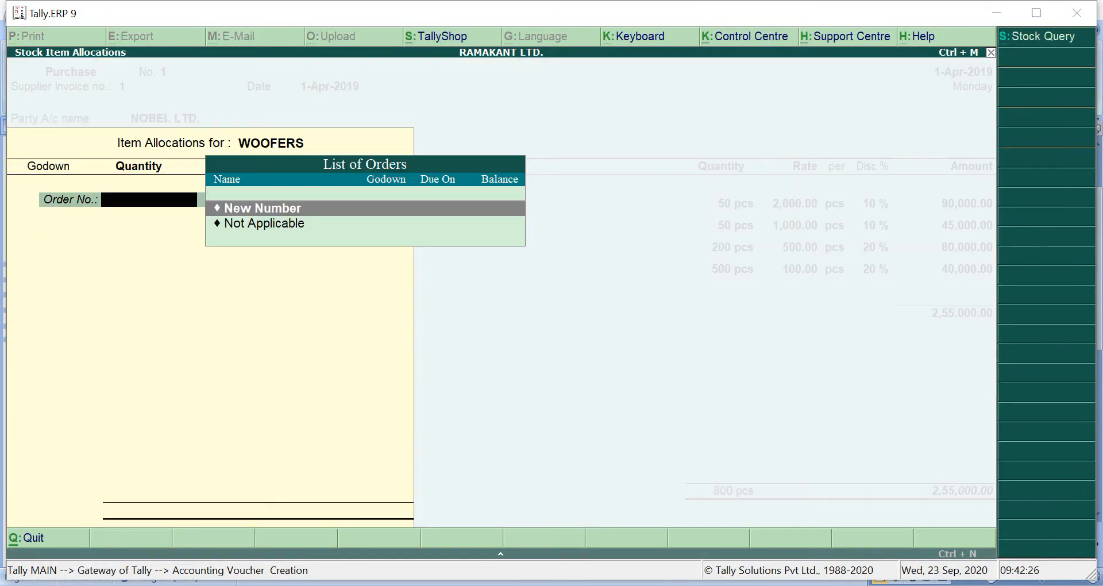
pyautogui.press('Down')
pyautogui.press('Return')
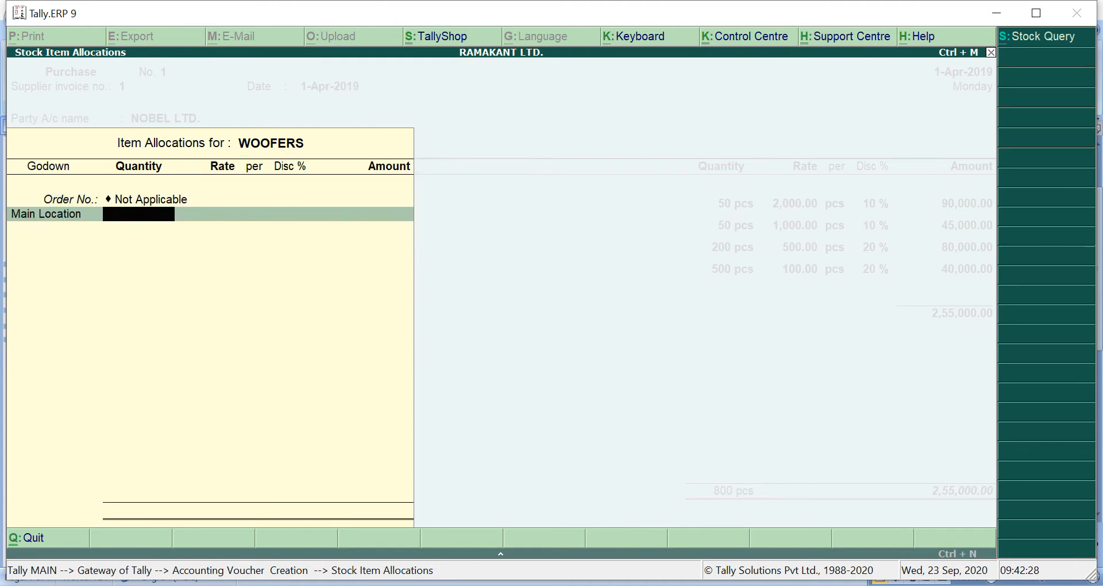
# Check the WOOFERS quantity and rate in the Word exercise and enter 200 PAIRS at 600 per PAIRS in Tally
pyautogui.hotkey('alt', 'Tab')
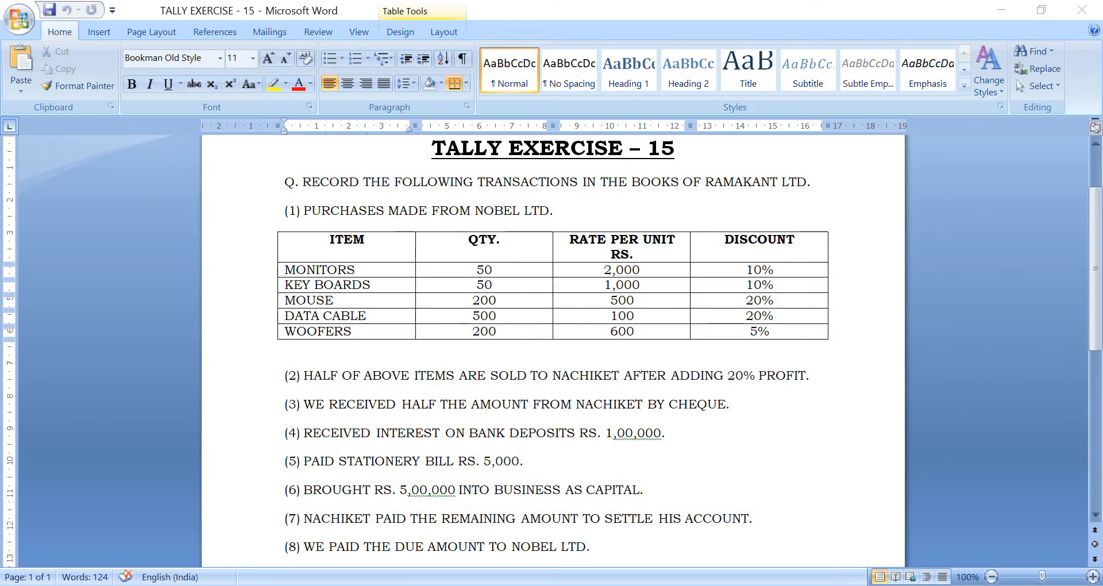
pyautogui.hotkey('alt', 'Tab')
pyautogui.write('200')
pyautogui.press('Return')
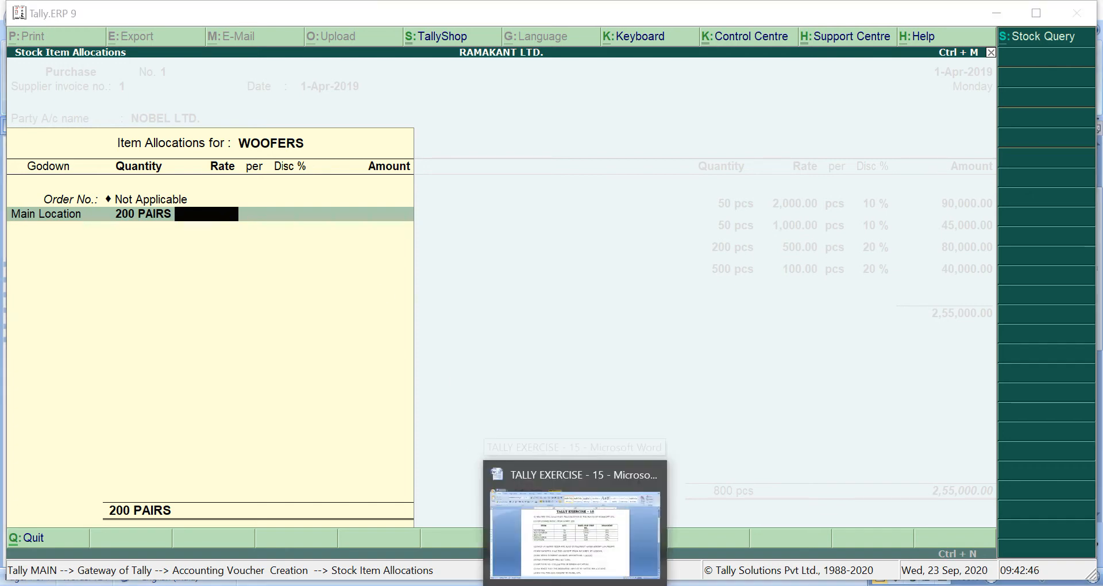
pyautogui.click(575, 585)
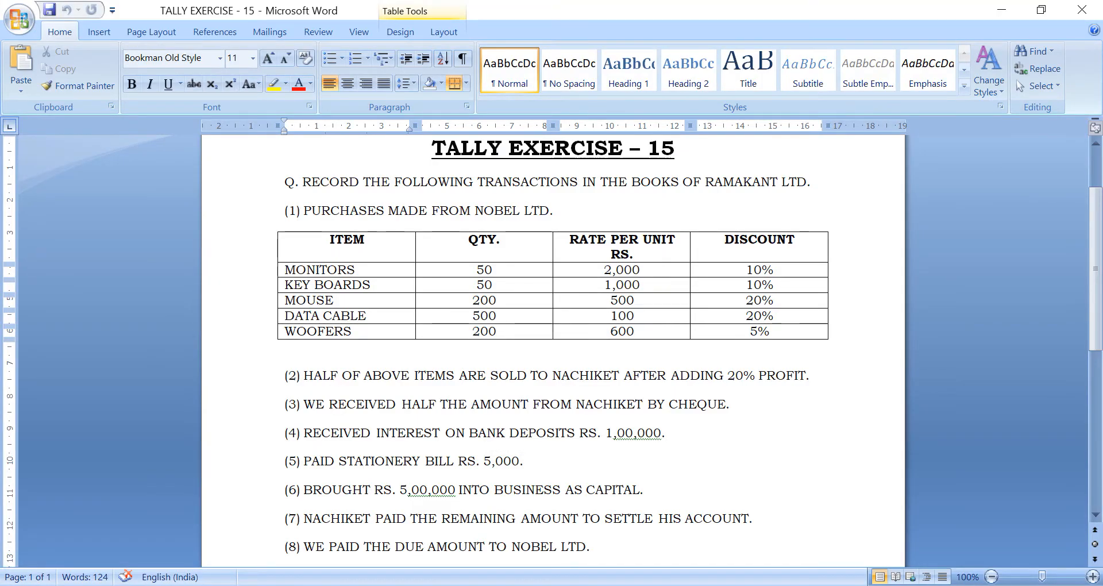
pyautogui.hotkey('alt', 'Tab')
pyautogui.write('600')
pyautogui.press('Return')
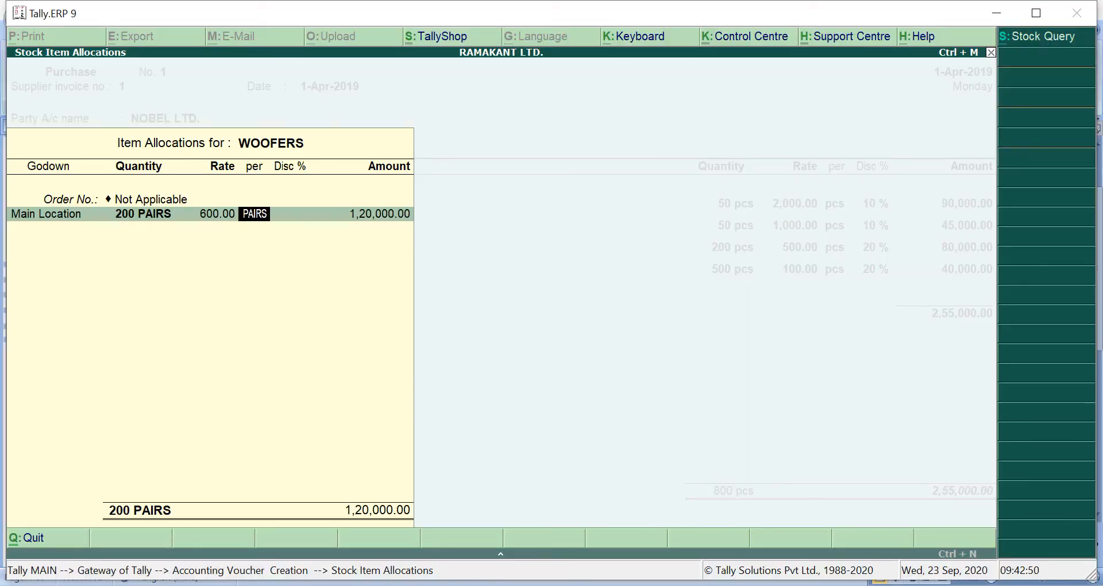
pyautogui.press('Return')
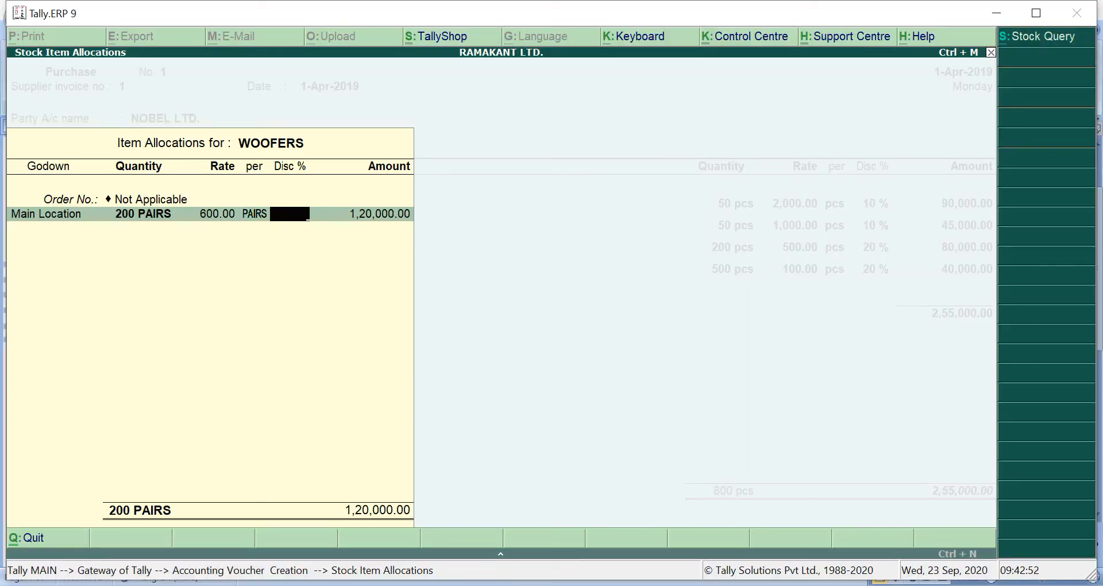
# Check the WOOFERS discount in the Word exercise, set it to 5% in Tally and accept the allocation amount
pyautogui.hotkey('alt', 'Tab')
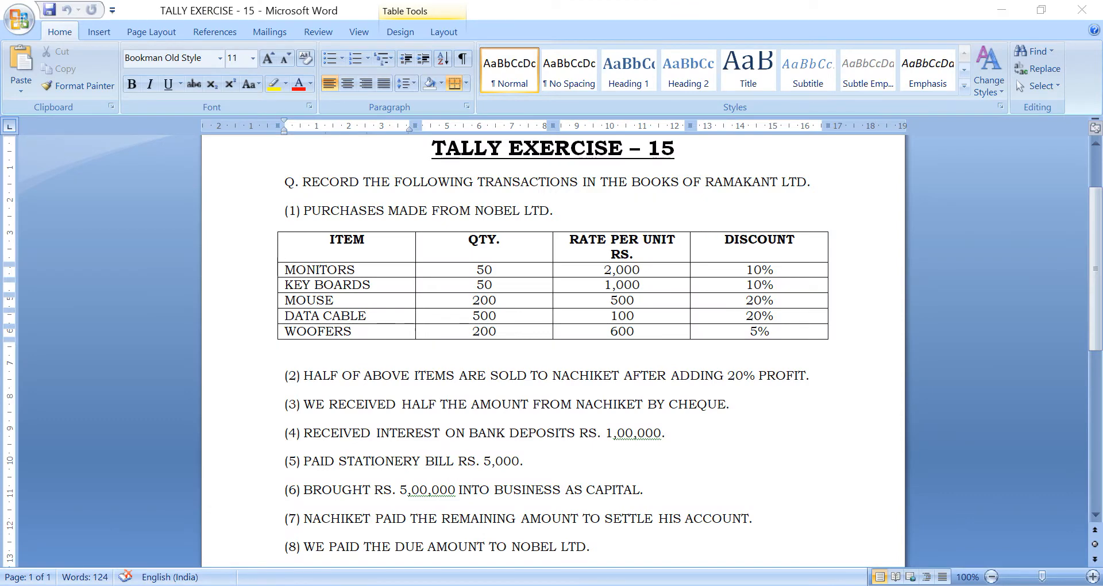
pyautogui.hotkey('alt', 'Tab')
pyautogui.write('5')
pyautogui.press('Return')
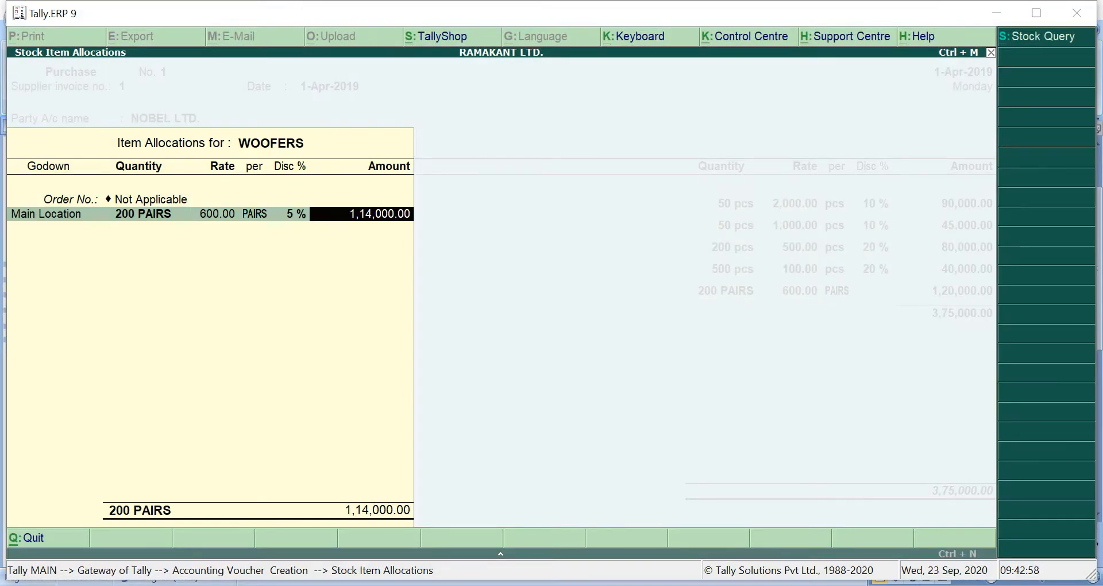
pyautogui.press('Return')
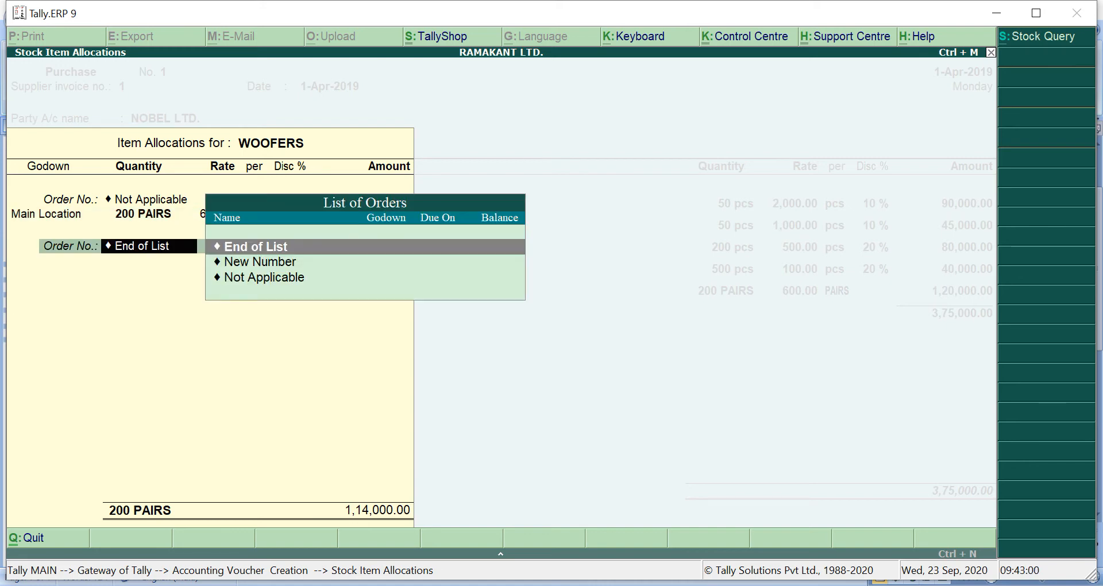
# End the WOOFERS order list, accept the item line, and close the purchase voucher's item and ledger lists
pyautogui.press('Return')
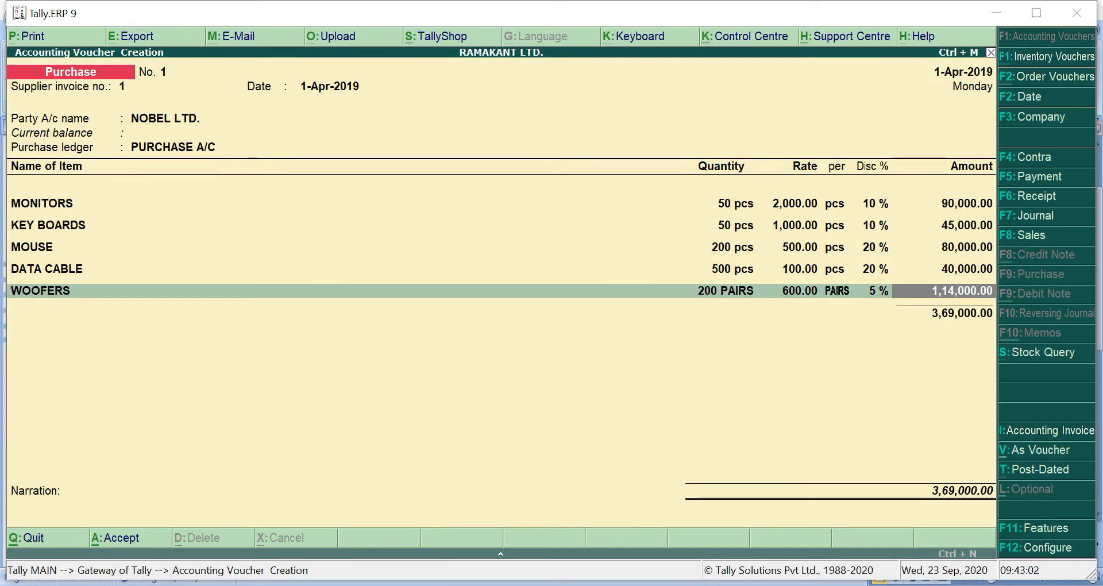
pyautogui.press('Return')
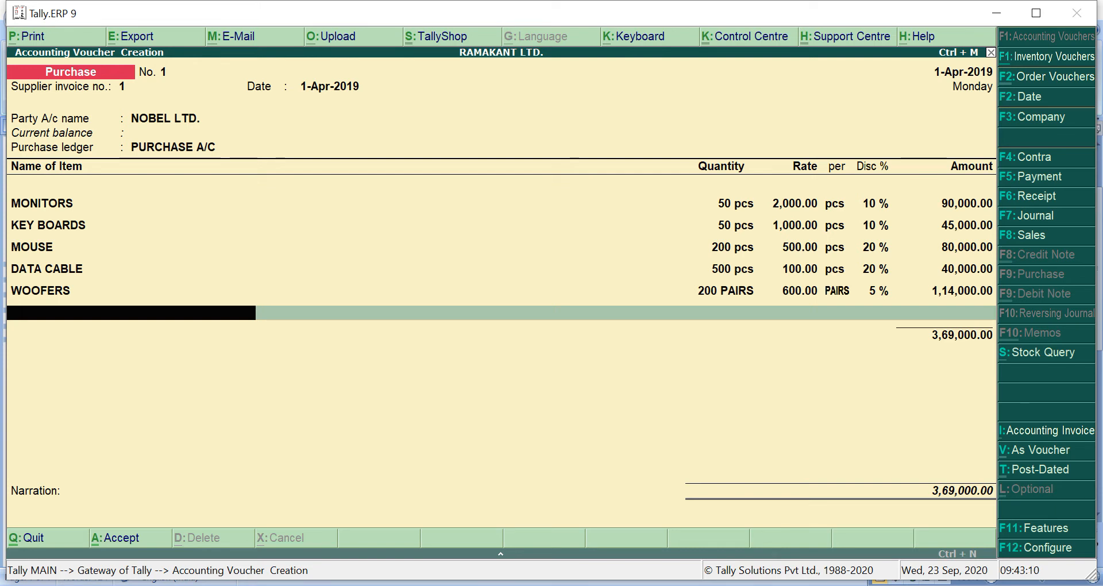
pyautogui.press('Return')
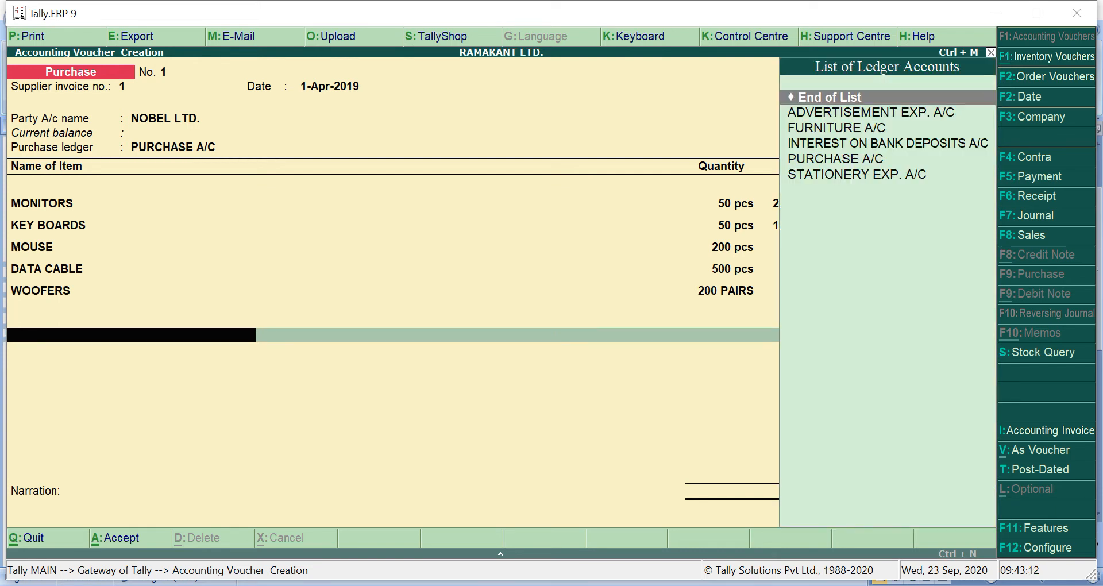
pyautogui.press('Return')
pyautogui.press('Return')
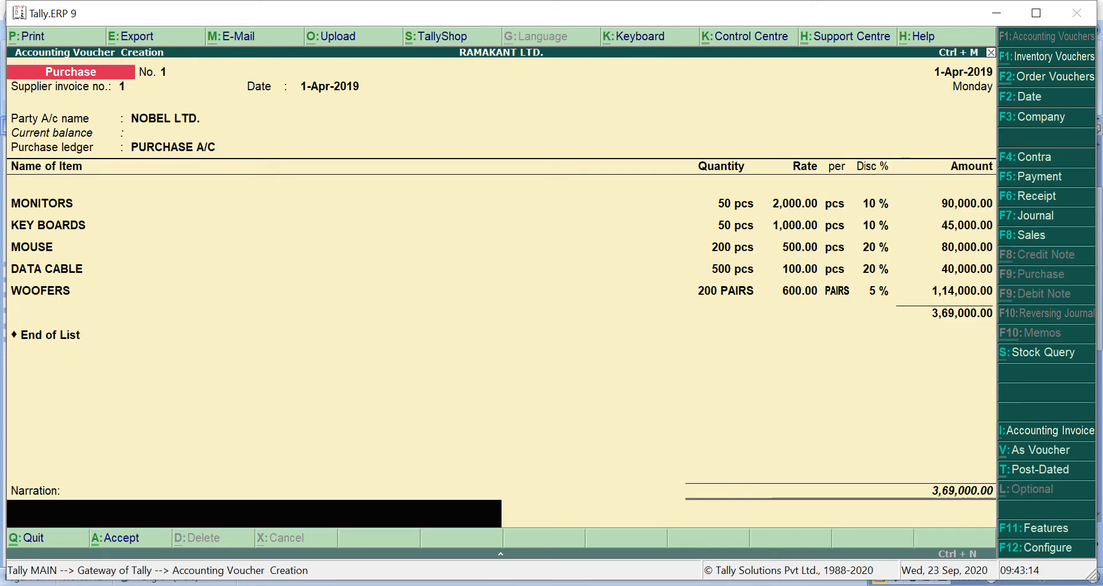
# Enter the narration "GOODS PURCHASED FROM NOBEL LTD." and accept the purchase voucher
pyautogui.write('GOODS PU')
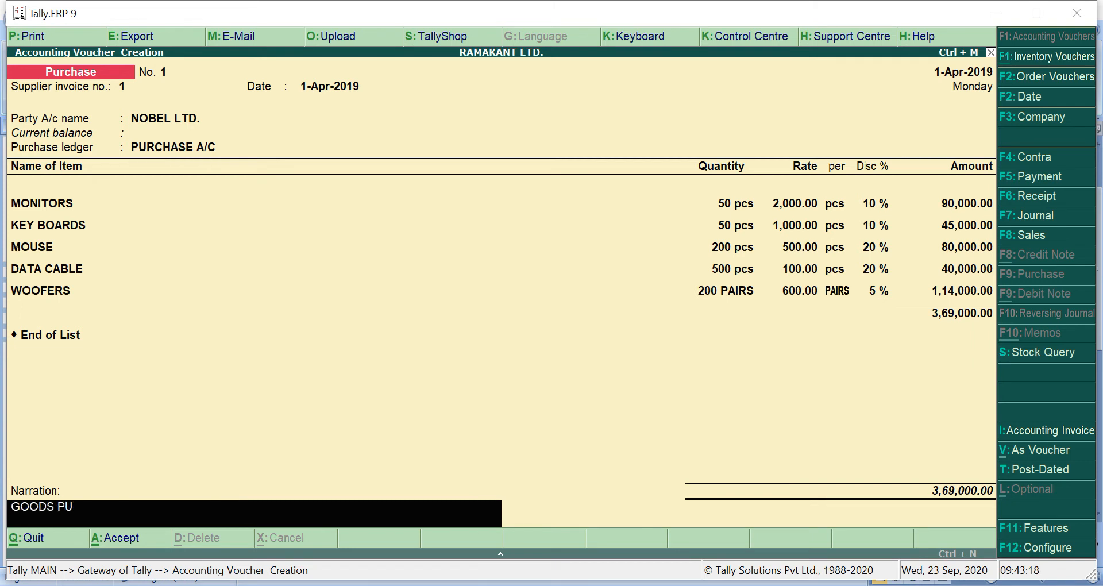
pyautogui.write('RCHASED FRO')
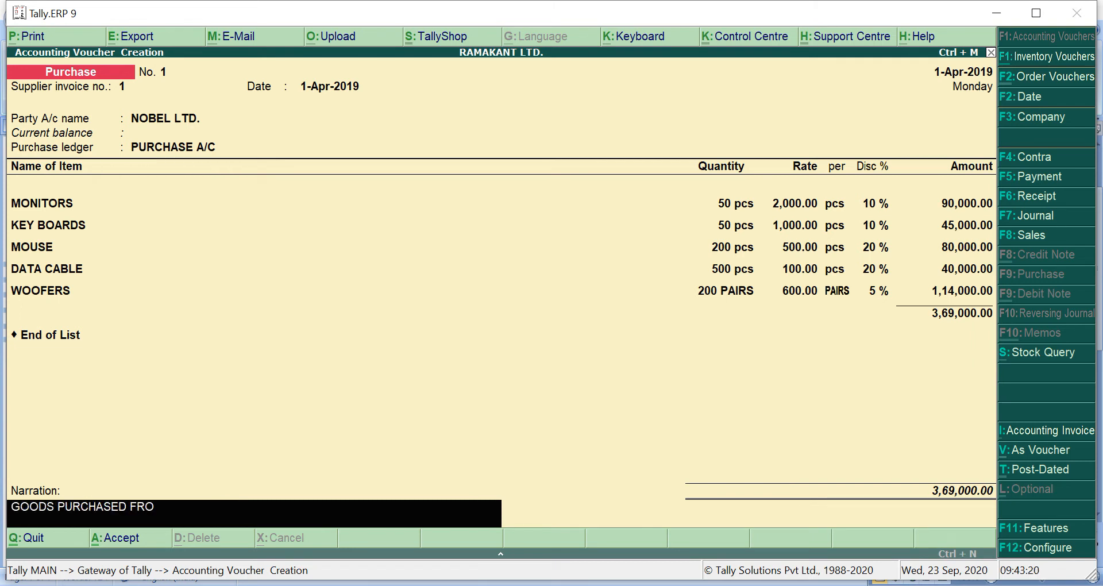
pyautogui.write('M NOBEL LTD.')
pyautogui.press('Return')
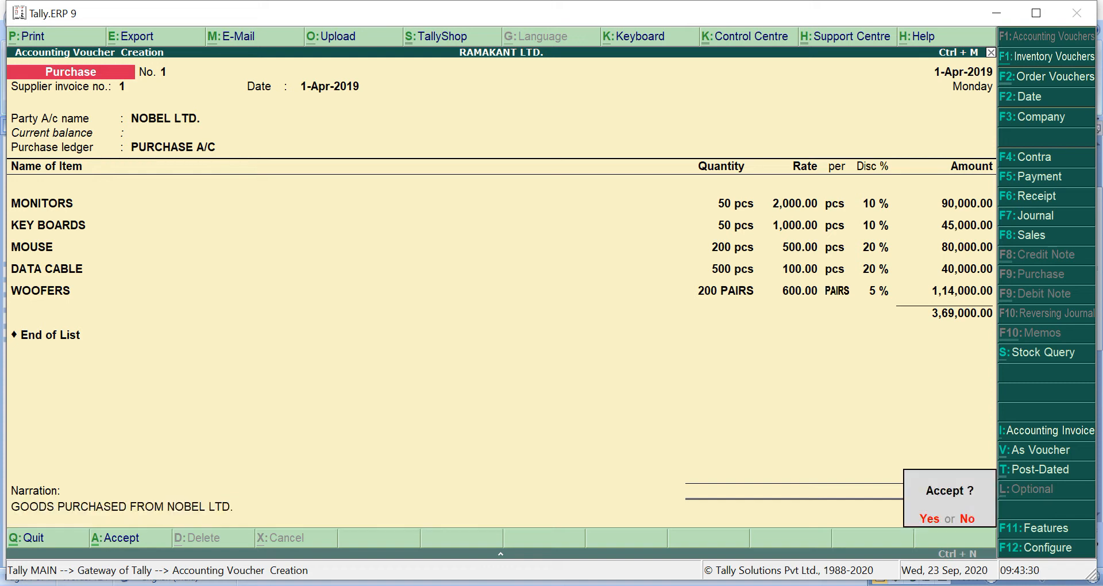
pyautogui.press('y')
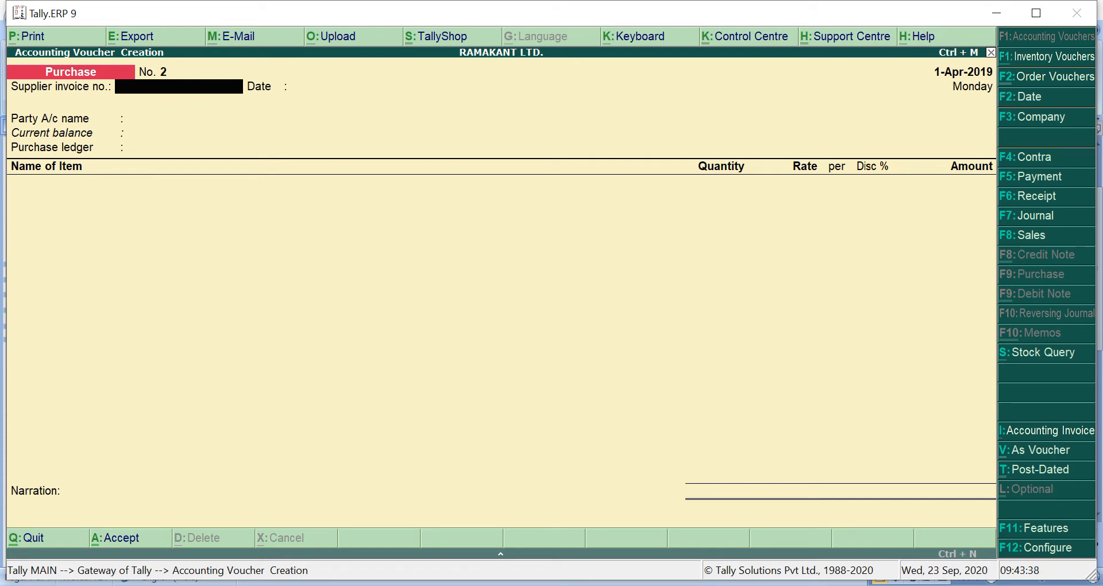
# Leave voucher entry, examine DATA CABLE's April stock vouchers through the Stock Summary, and return to the Gateway of Tally
pyautogui.press('Escape')
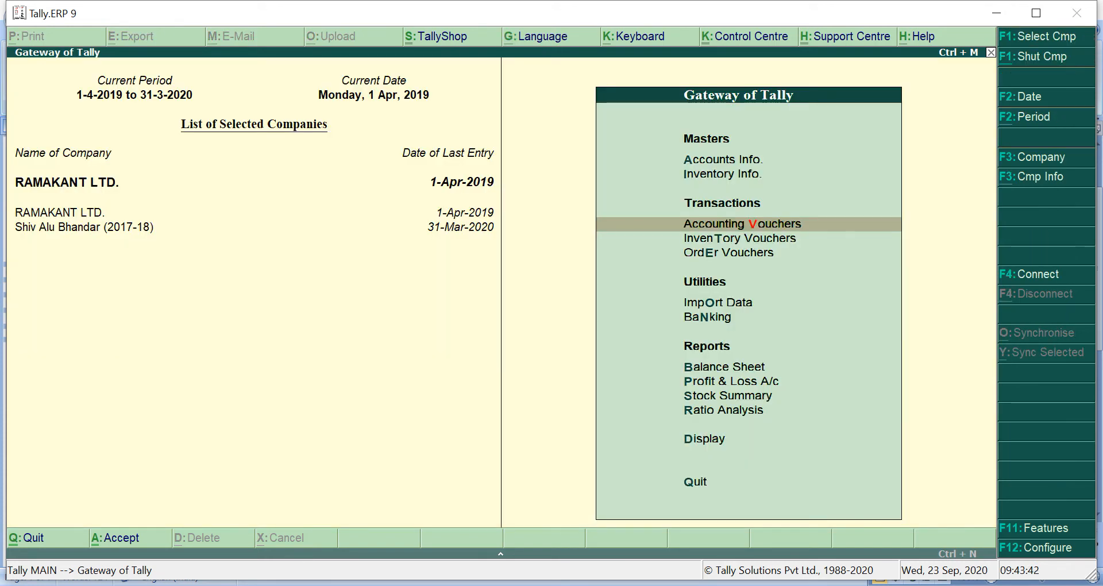
pyautogui.press('s')
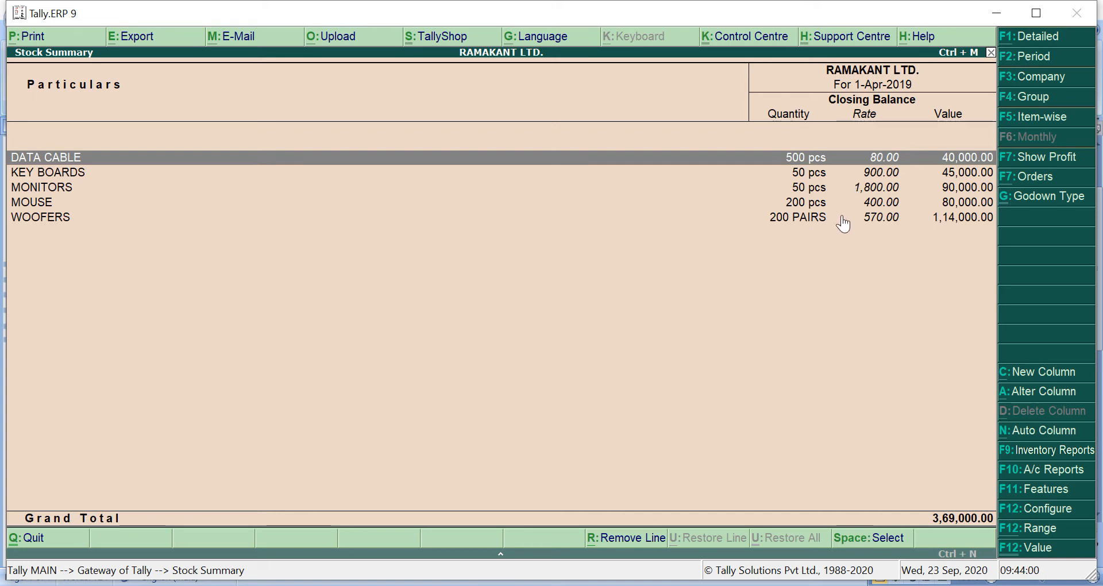
pyautogui.press('Return')
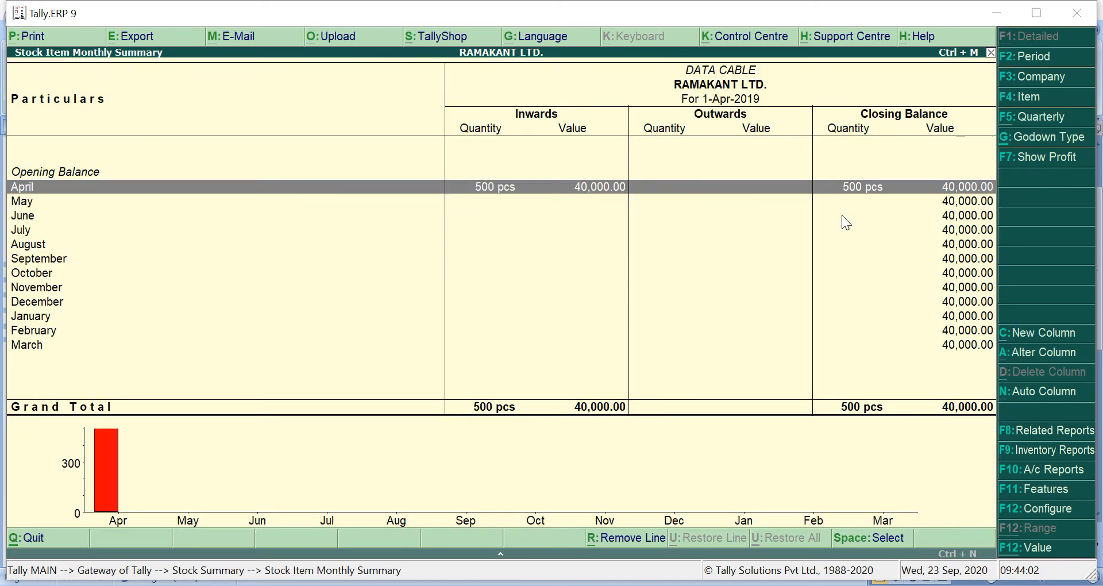
pyautogui.press('Return')
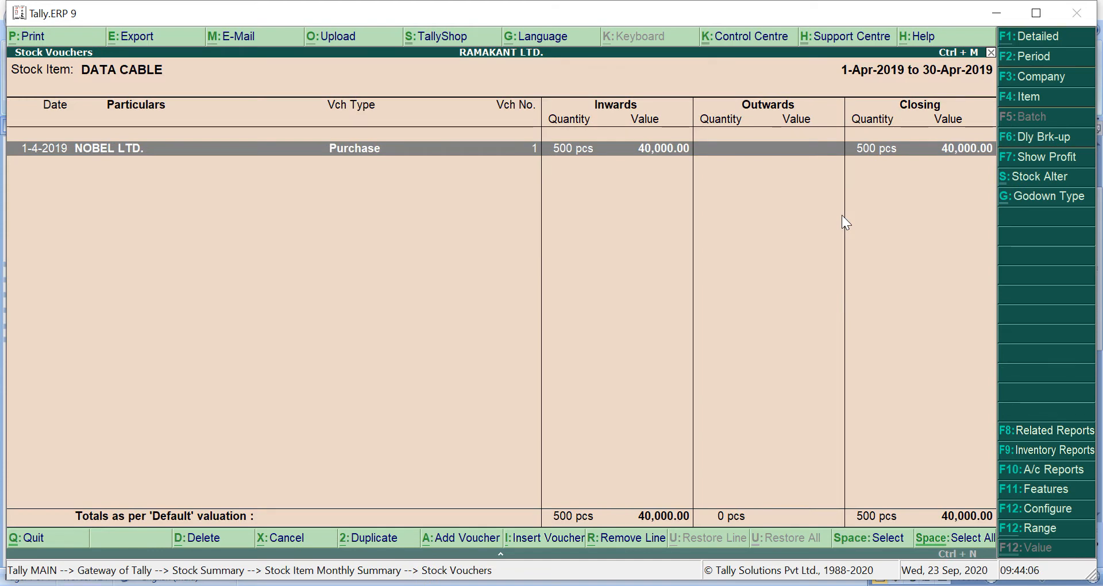
pyautogui.press('Escape')
pyautogui.press('Escape')
pyautogui.press('Escape')
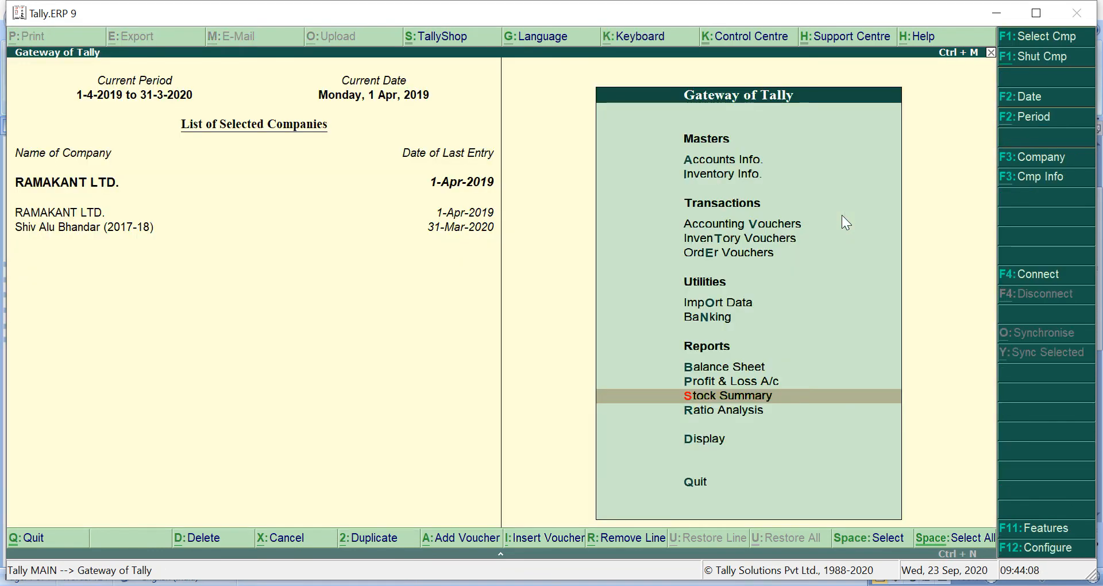
# Reopen the Stock Summary and compare its item rates with the DATA CABLE rate and discount in the Word exercise
pyautogui.press('Return')
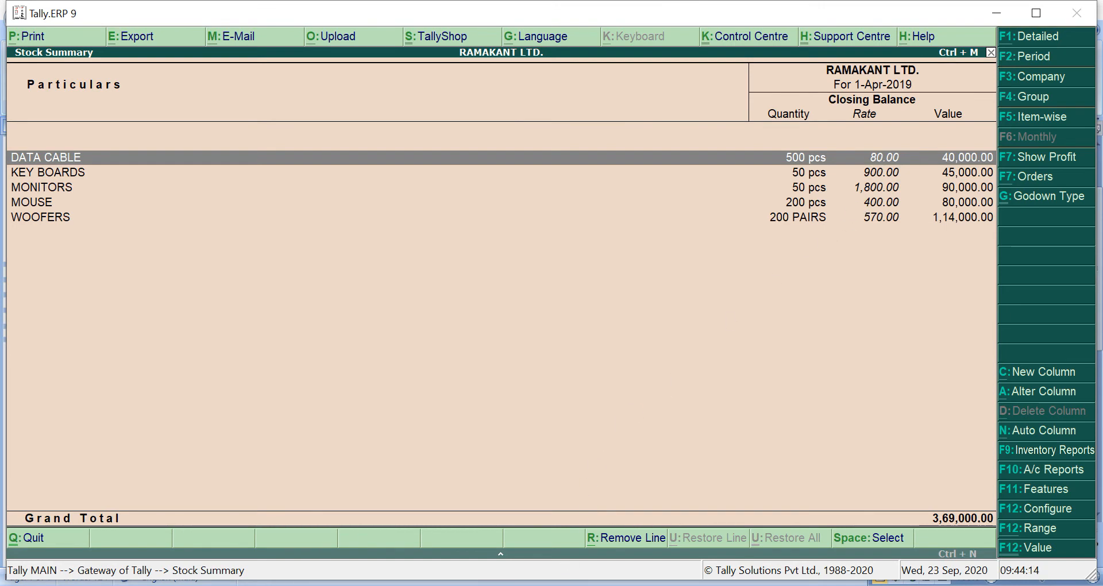
pyautogui.hotkey('alt', 'Tab')
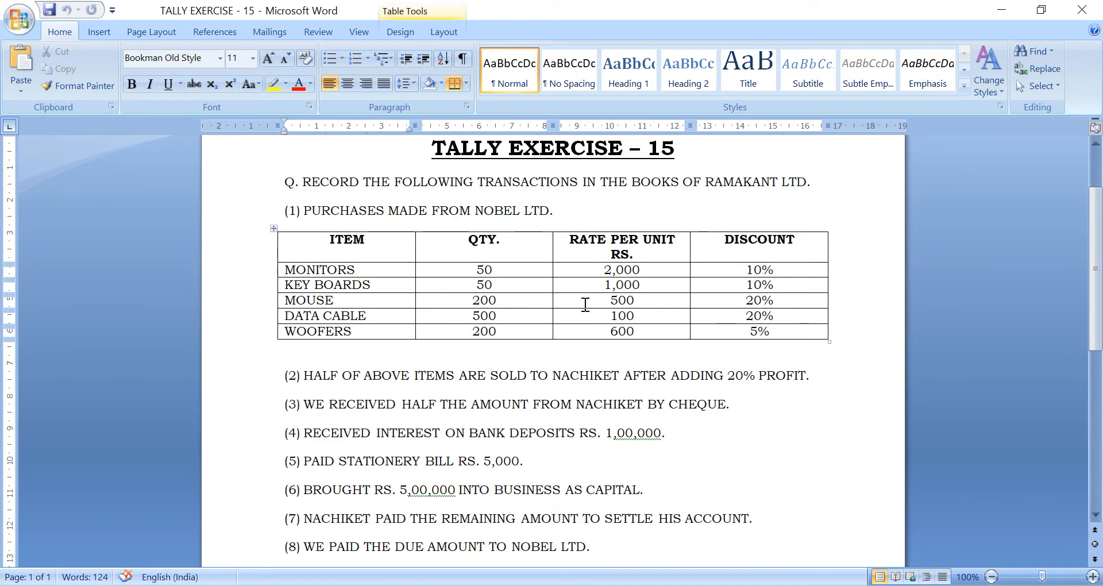
pyautogui.moveTo(607, 316); pyautogui.dragTo(652, 317)
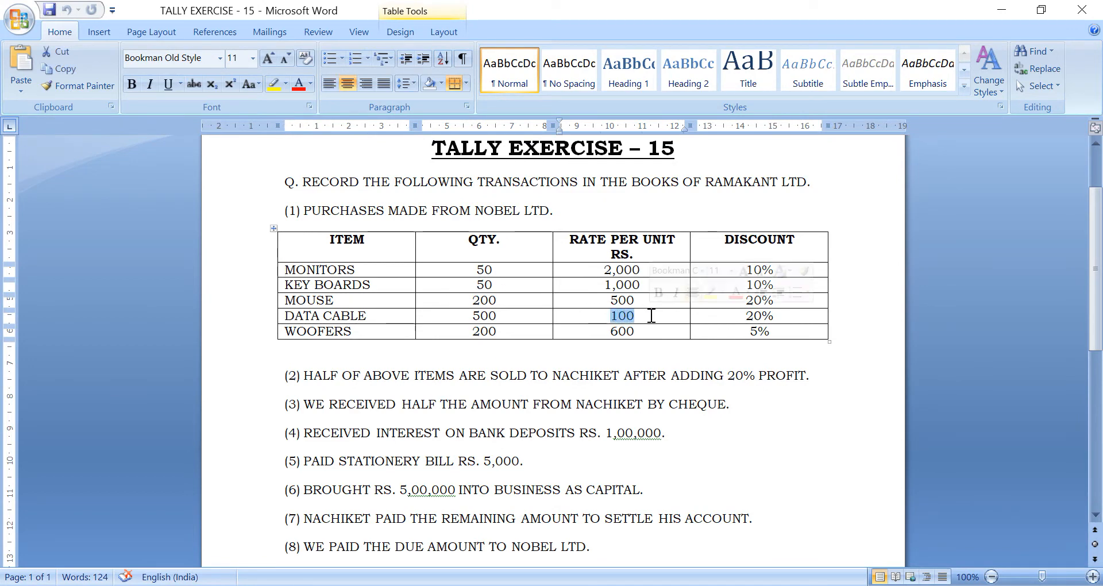
pyautogui.click(744, 315)
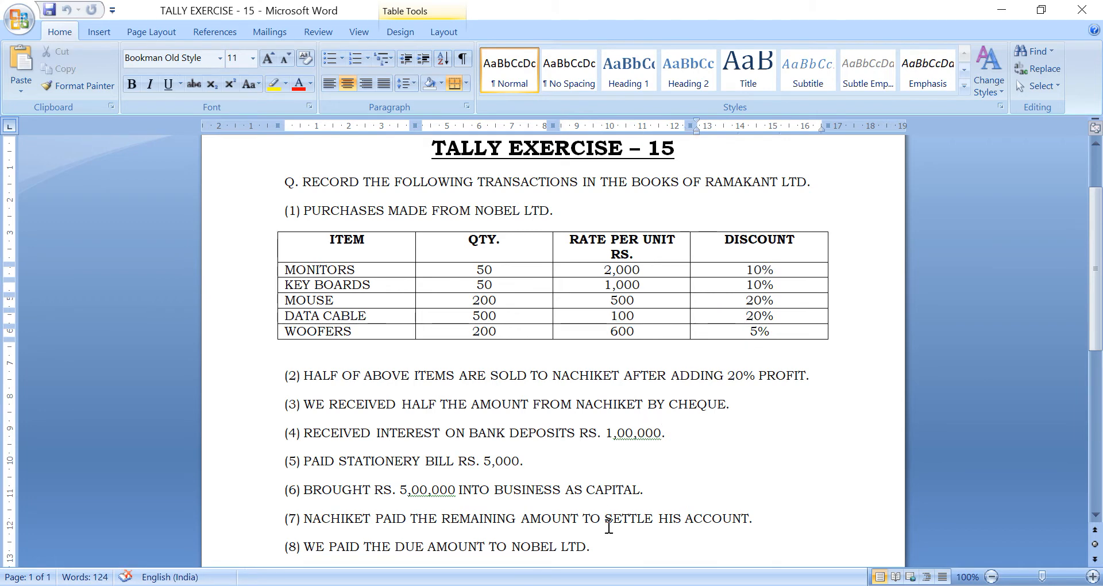
pyautogui.click(610, 584)
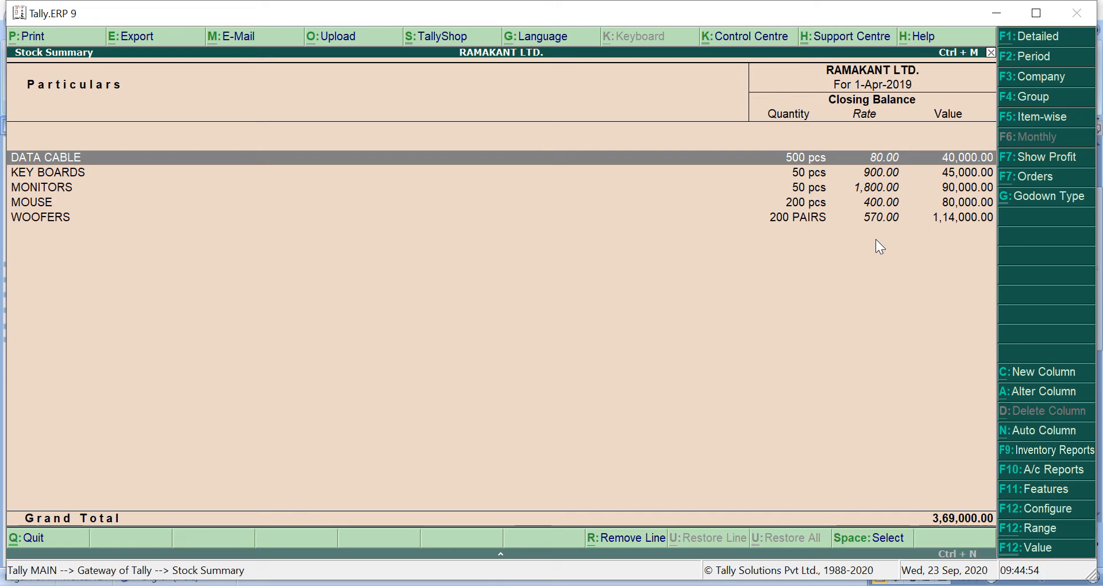
# Leave the Stock Summary, open accounting voucher creation, and read the sale transaction (2) in the Word exercise
pyautogui.press('Escape')
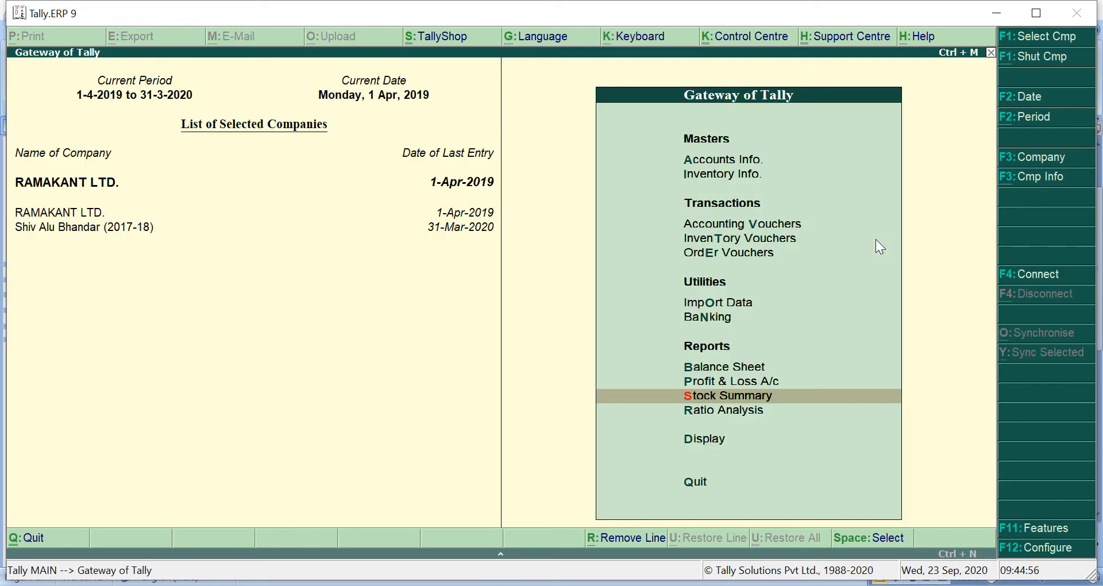
pyautogui.press('v')
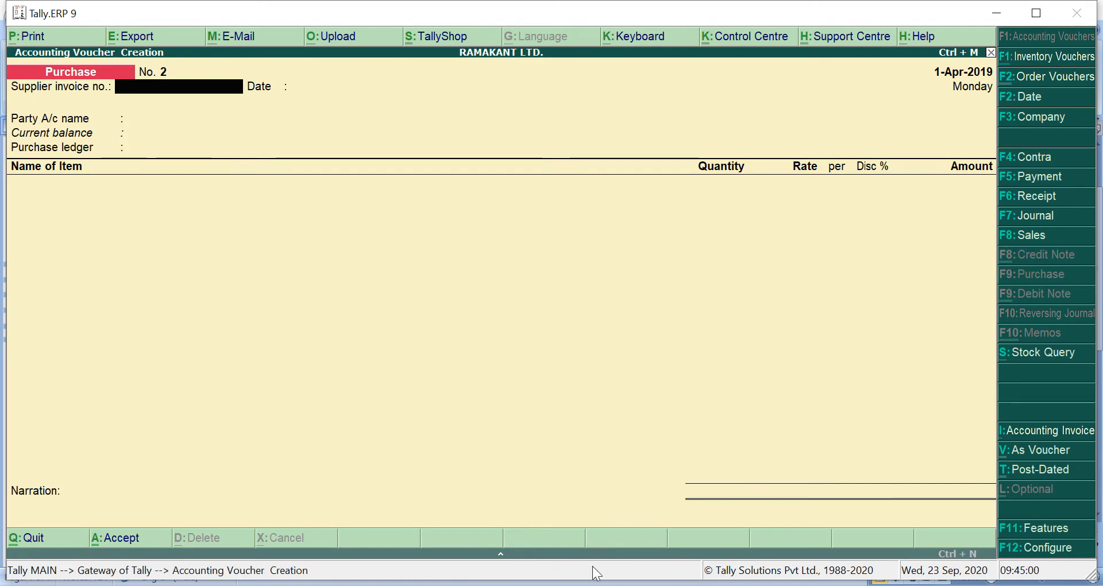
pyautogui.moveTo(574, 580)
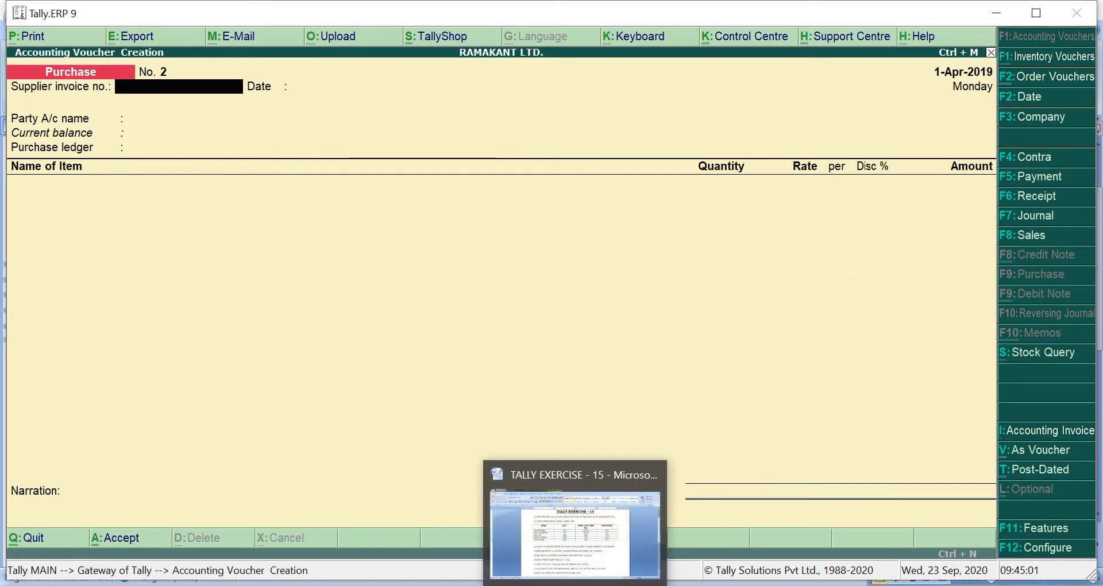
pyautogui.click(604, 515)
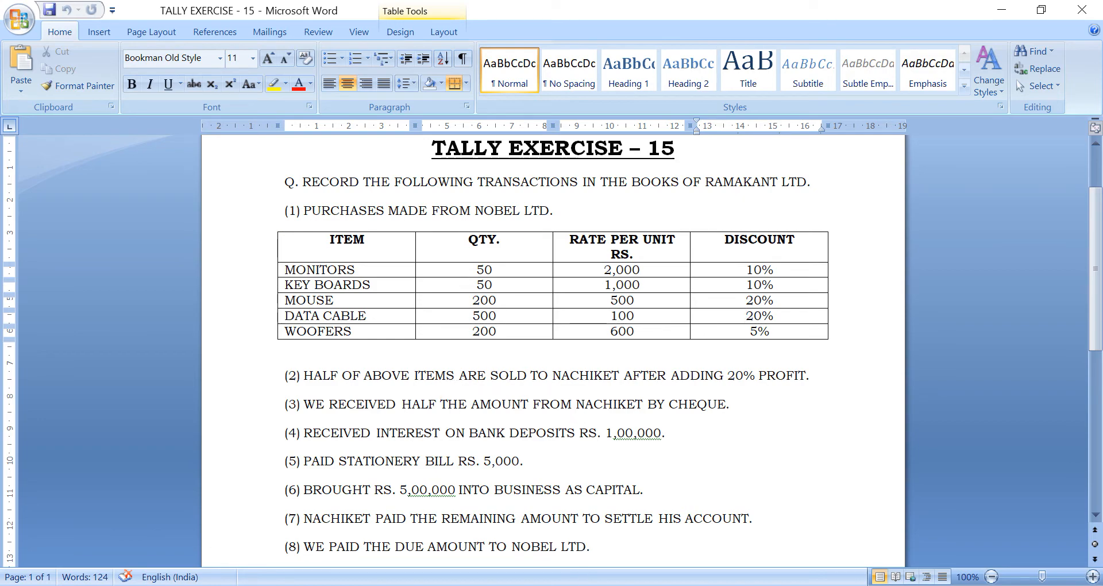
pyautogui.hotkey('alt', 'Tab')
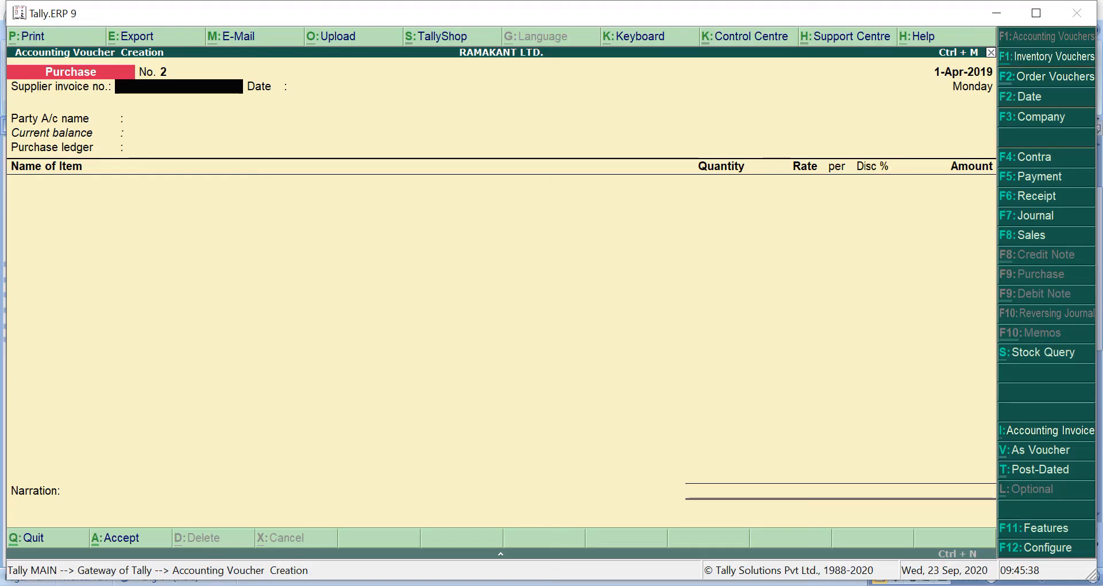
# Switch the Tally voucher to Sales, set the reference number to 1, and choose the customer's ledger as the party account
pyautogui.click(770, 279)
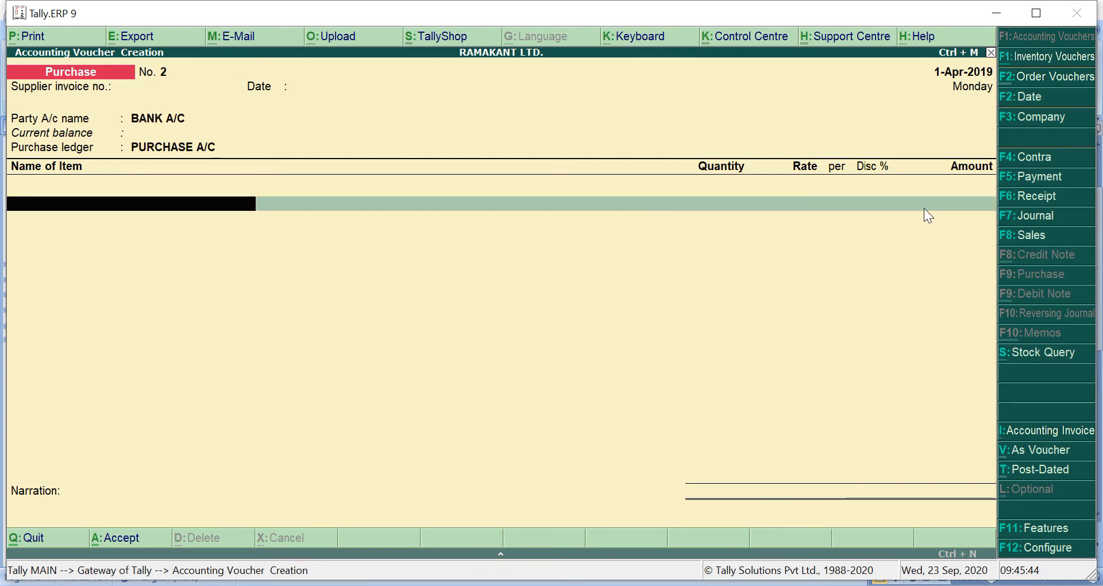
pyautogui.click(1019, 236)
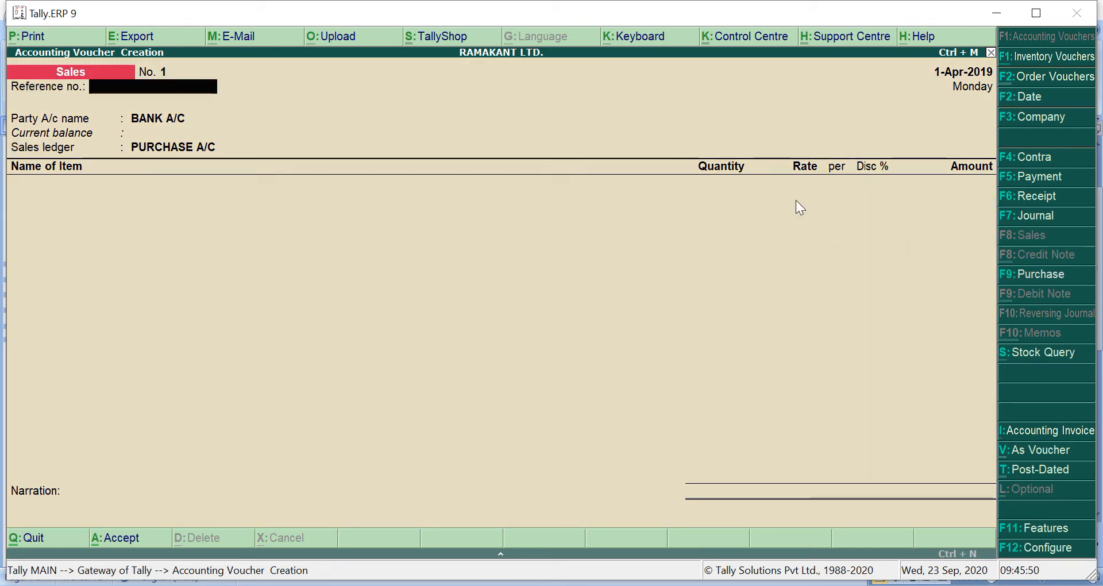
pyautogui.write('1')
pyautogui.press('Return')
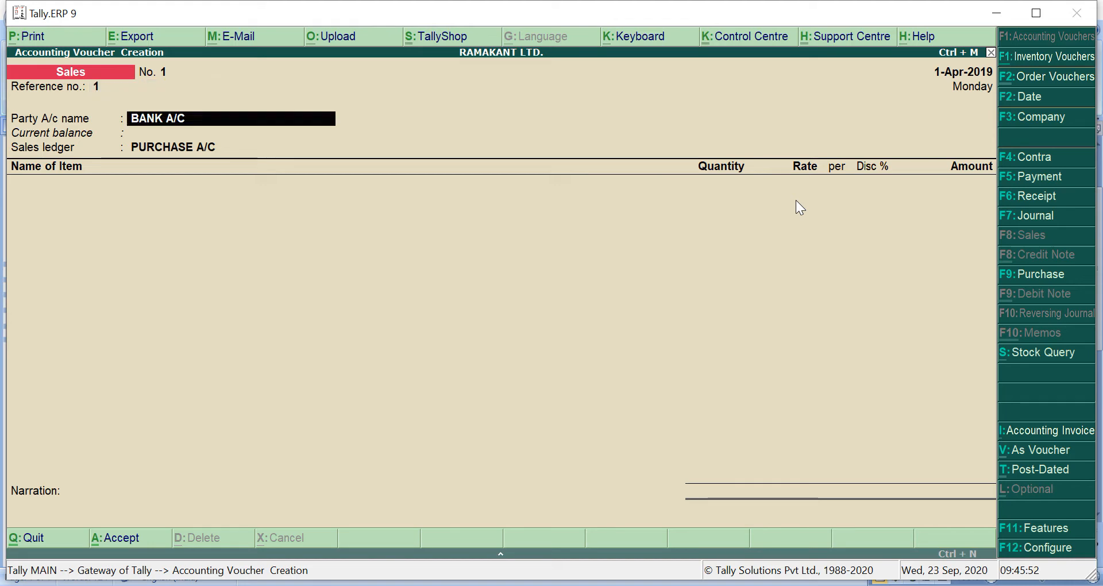
pyautogui.press('BackSpace')
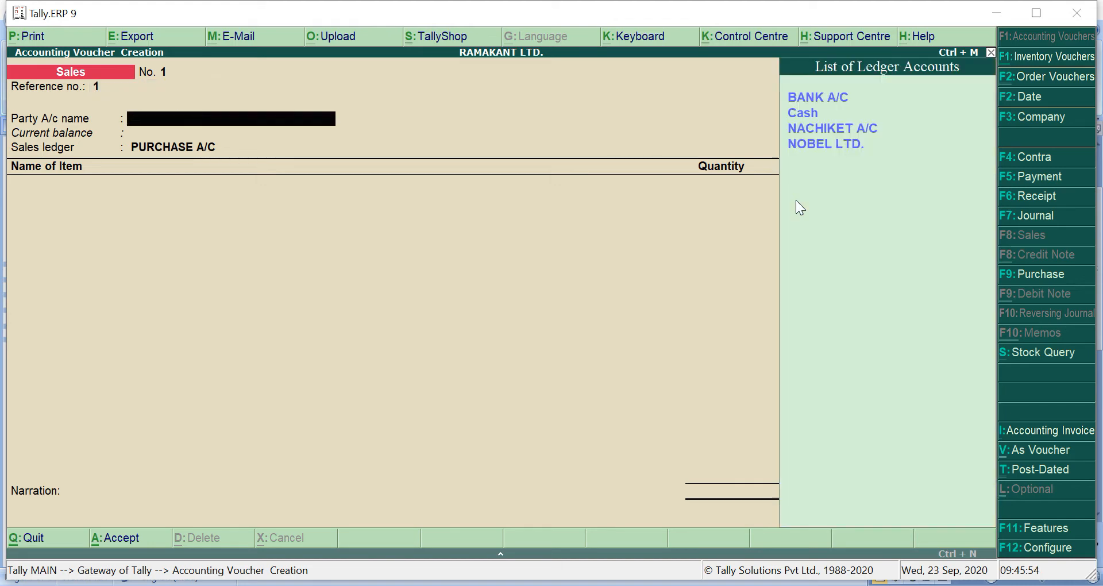
pyautogui.press('Down')
pyautogui.press('Down')
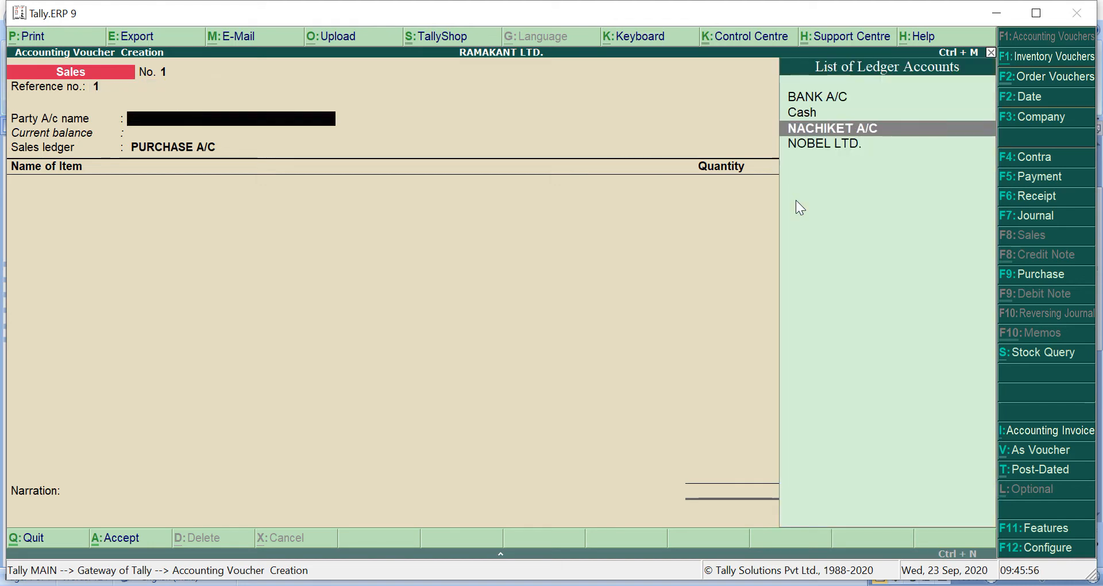
pyautogui.press('Return')
# Accept the despatch, order and buyer details without changes, and choose SALES A/C as the sales ledger
pyautogui.press('Return')
pyautogui.press('Return')
pyautogui.press('Return')
pyautogui.press('Return')
pyautogui.press('Return')
pyautogui.press('Return')
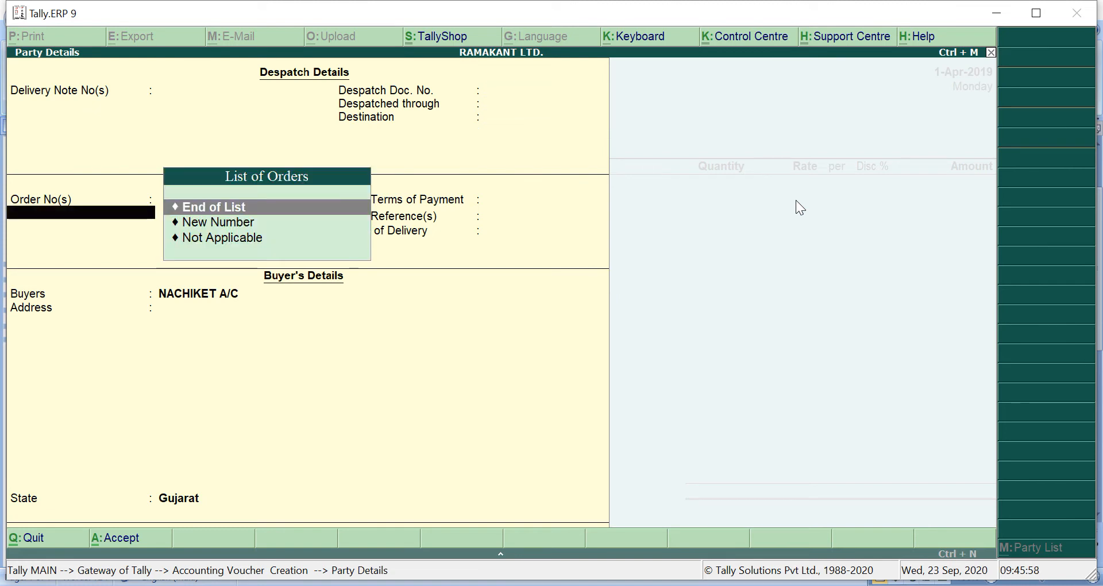
pyautogui.press('Return')
pyautogui.press('Return')
pyautogui.press('Return')
pyautogui.press('Return')
pyautogui.press('Return')
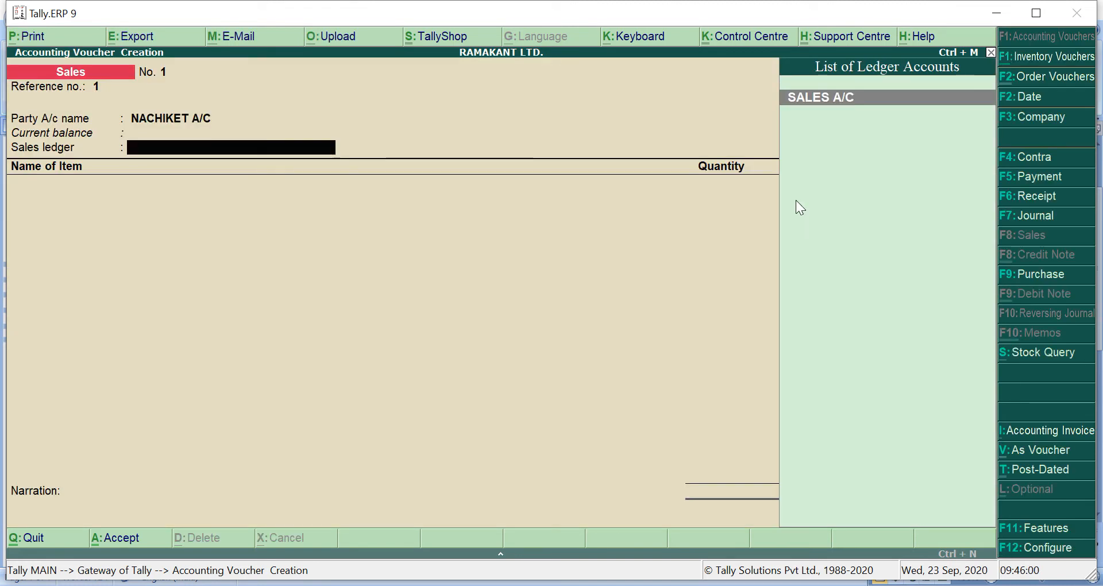
pyautogui.write('S')
pyautogui.press('Return')
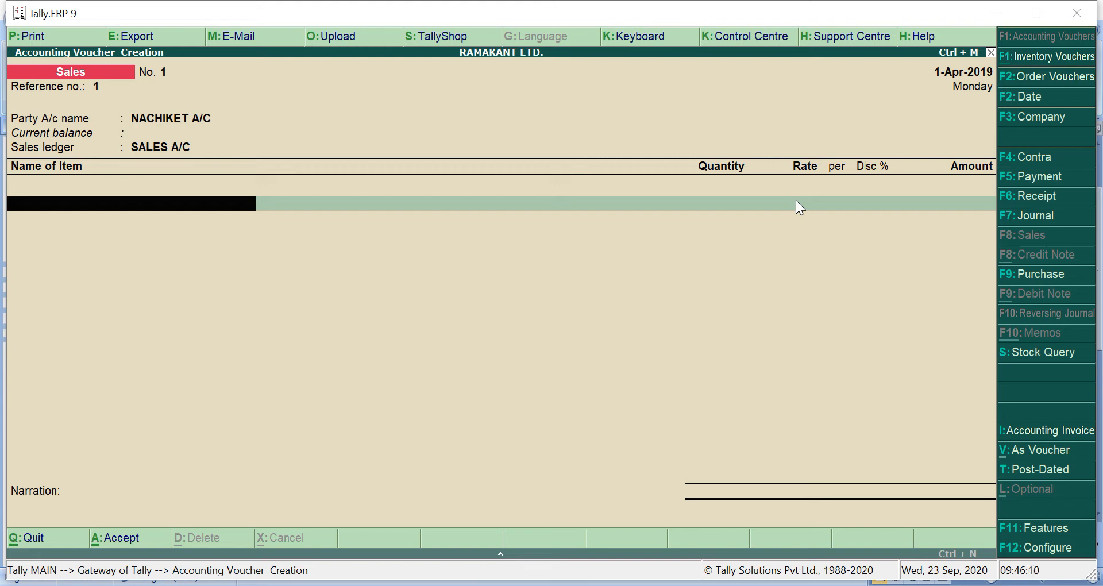
# Add DATA CABLE to the sales voucher with order number Not Applicable, Main Location as godown and a quantity of 250 pcs
pyautogui.press('space')
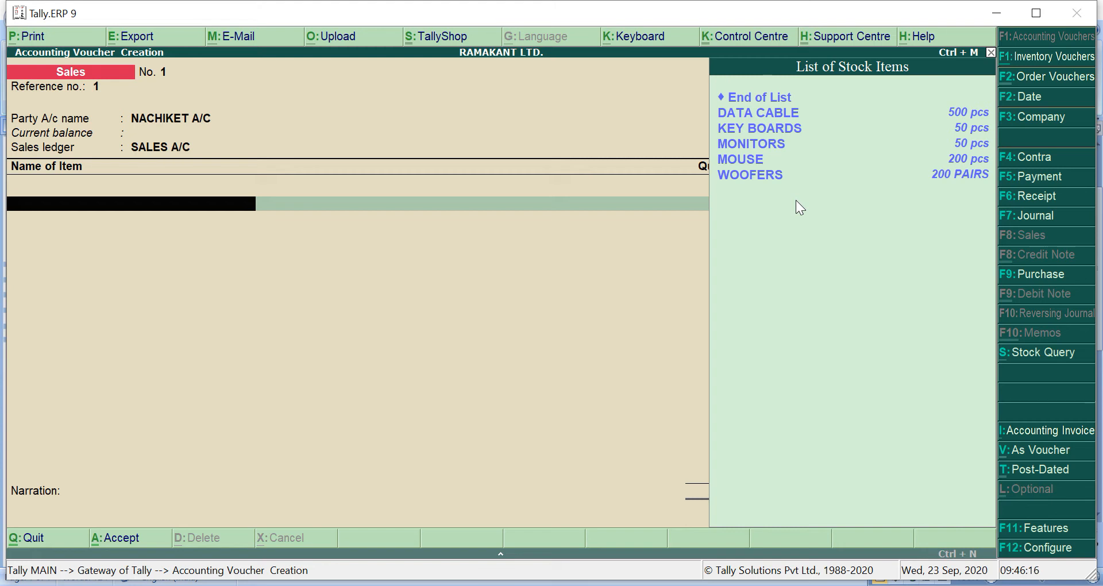
pyautogui.press('Down')
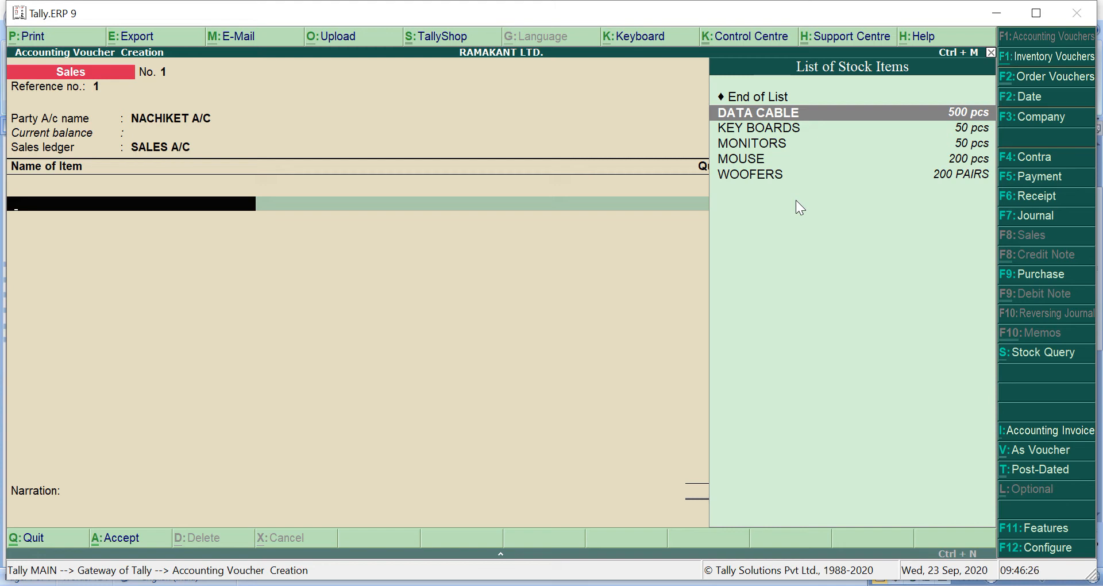
pyautogui.press('Return')
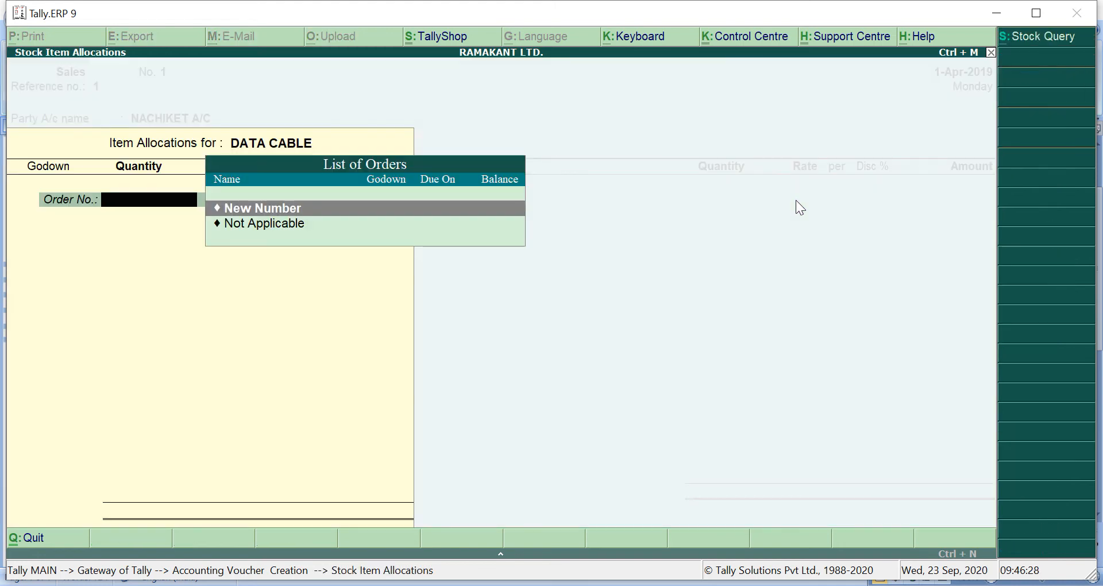
pyautogui.press('Down')
pyautogui.press('Return')
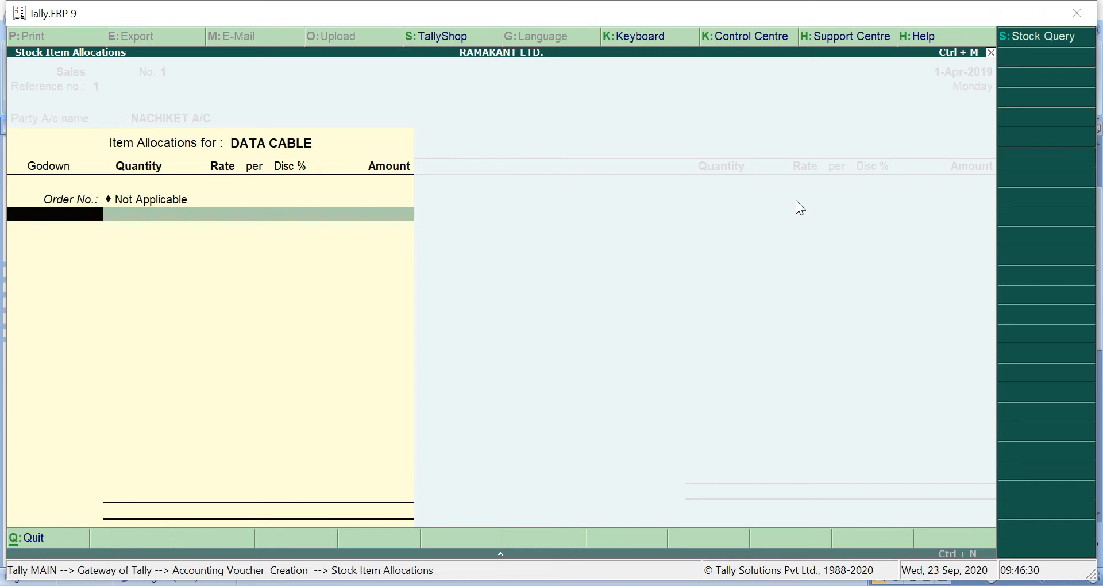
pyautogui.write('250')
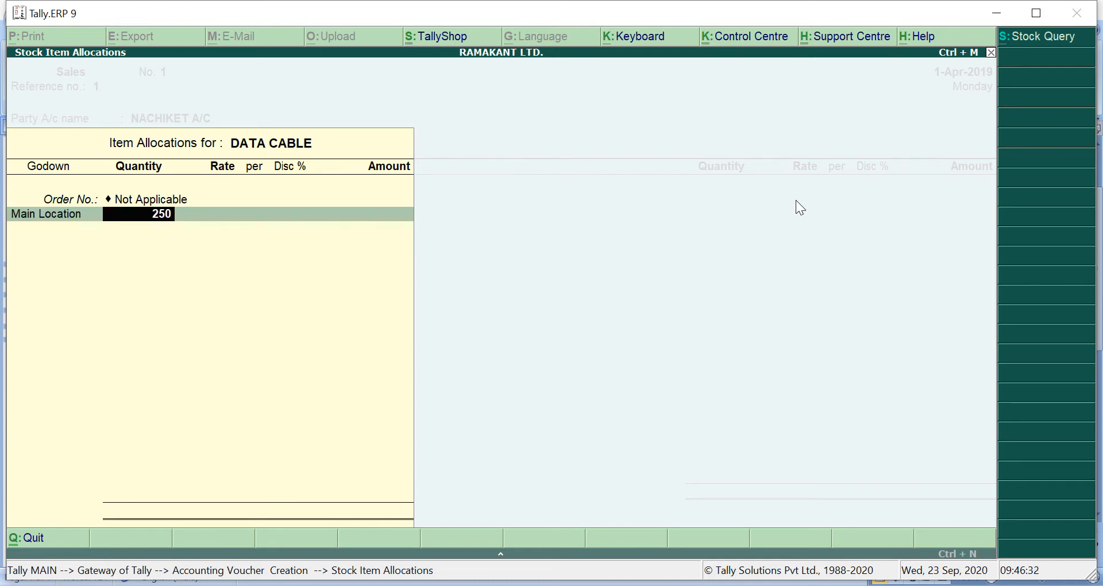
pyautogui.press('Return')
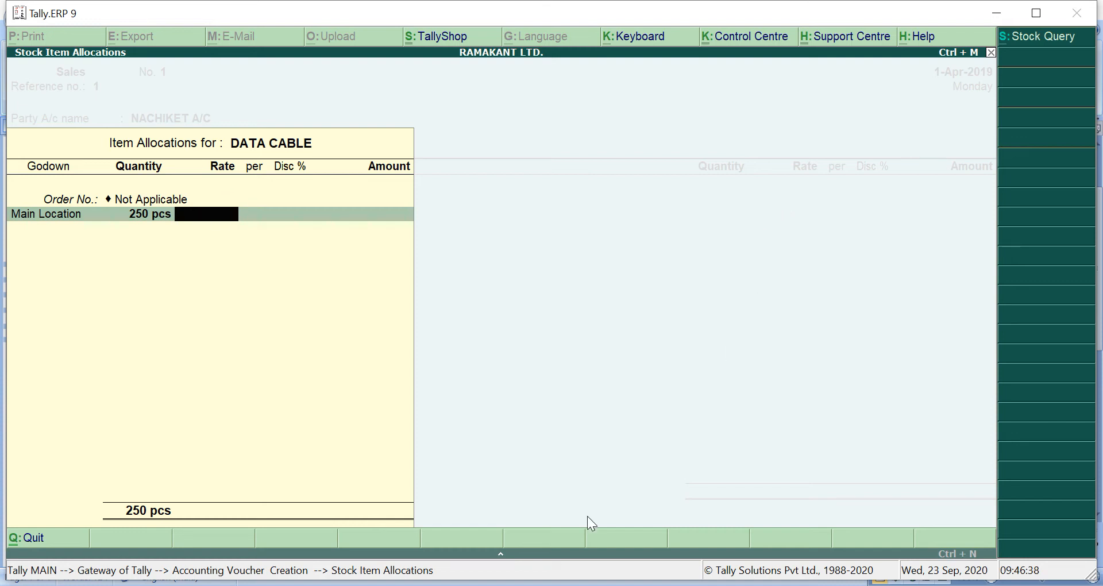
# Switch to the Word exercise and check the DATA CABLE rate per unit and discount in the purchase table
pyautogui.moveTo(575, 584)
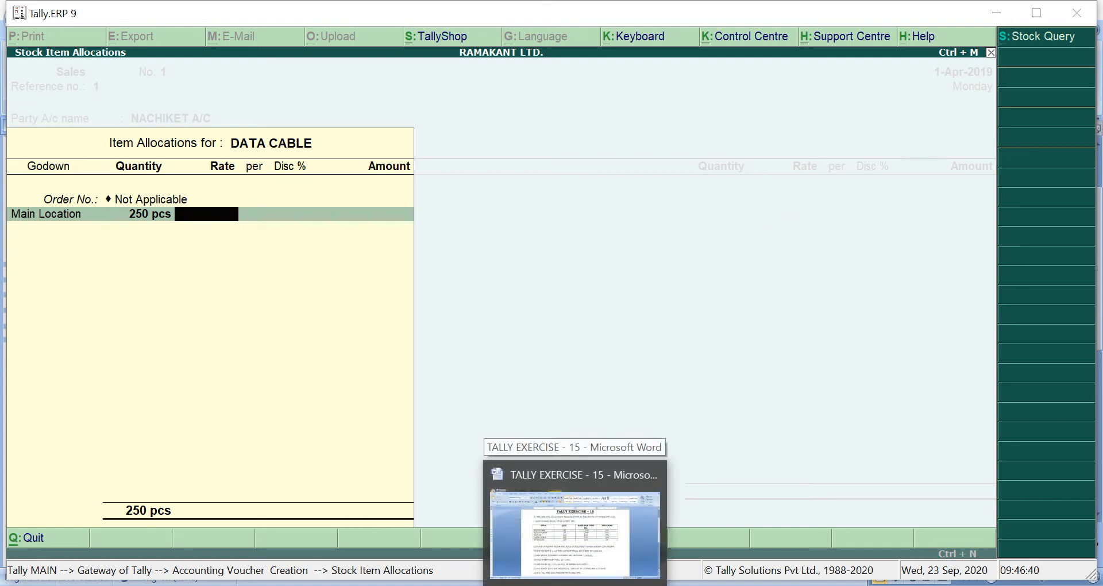
pyautogui.click(582, 553)
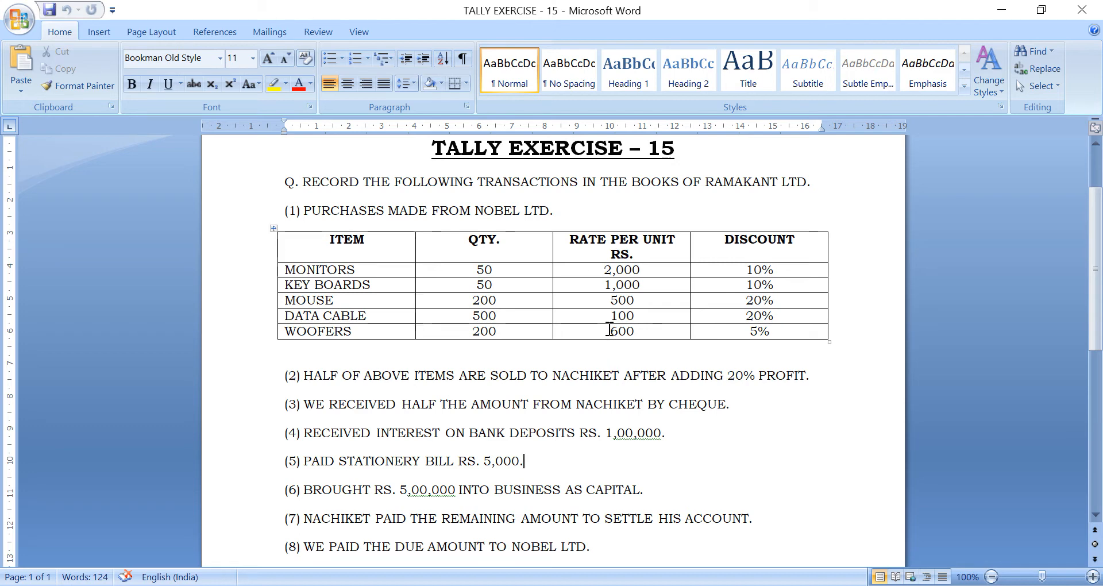
pyautogui.hotkey('alt', 'Tab')
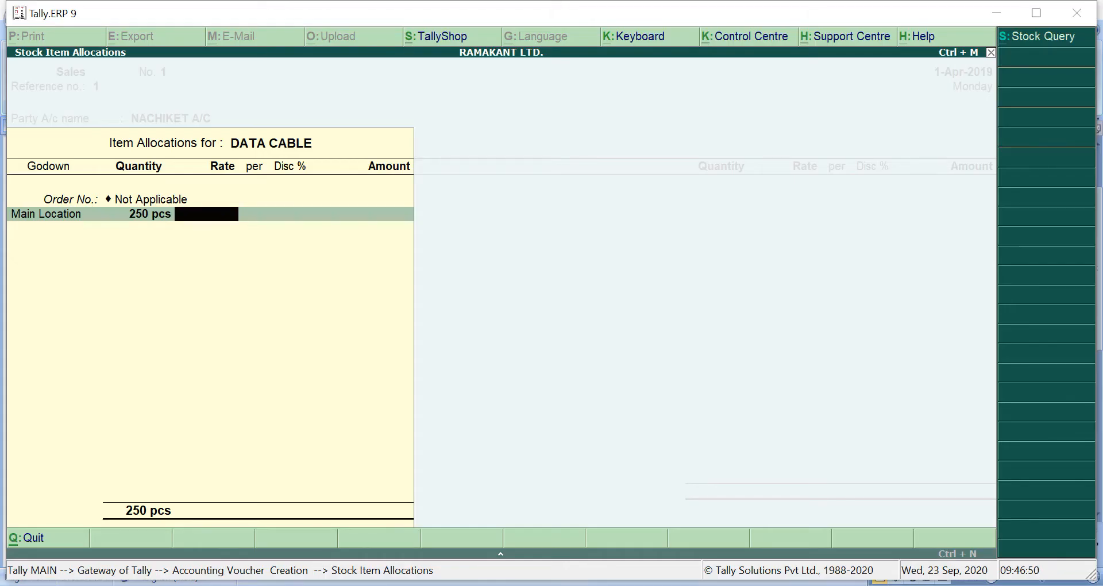
pyautogui.hotkey('alt', 'Tab')
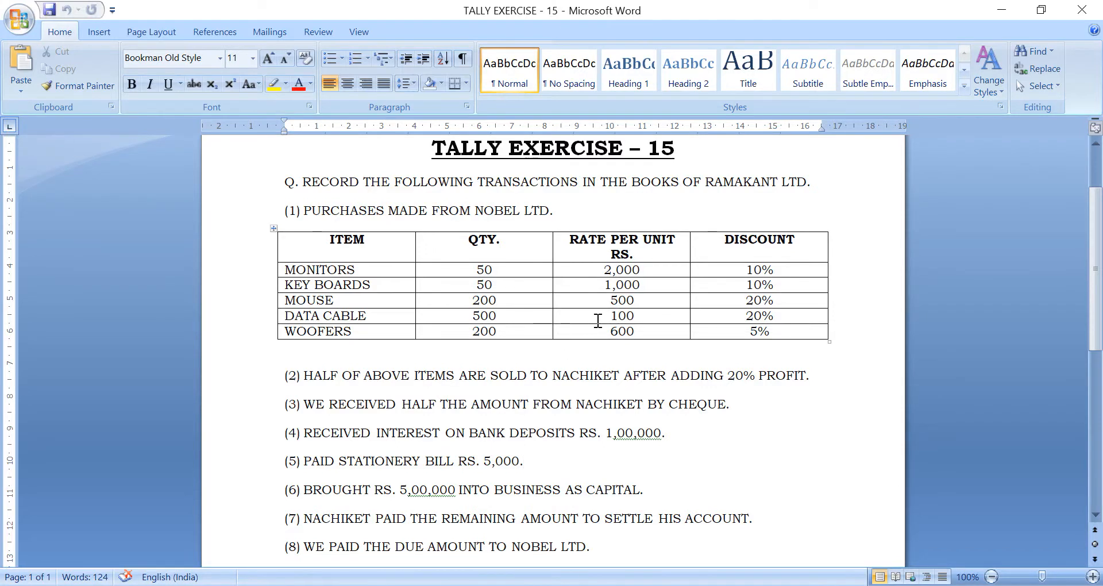
pyautogui.moveTo(604, 319); pyautogui.dragTo(648, 320)
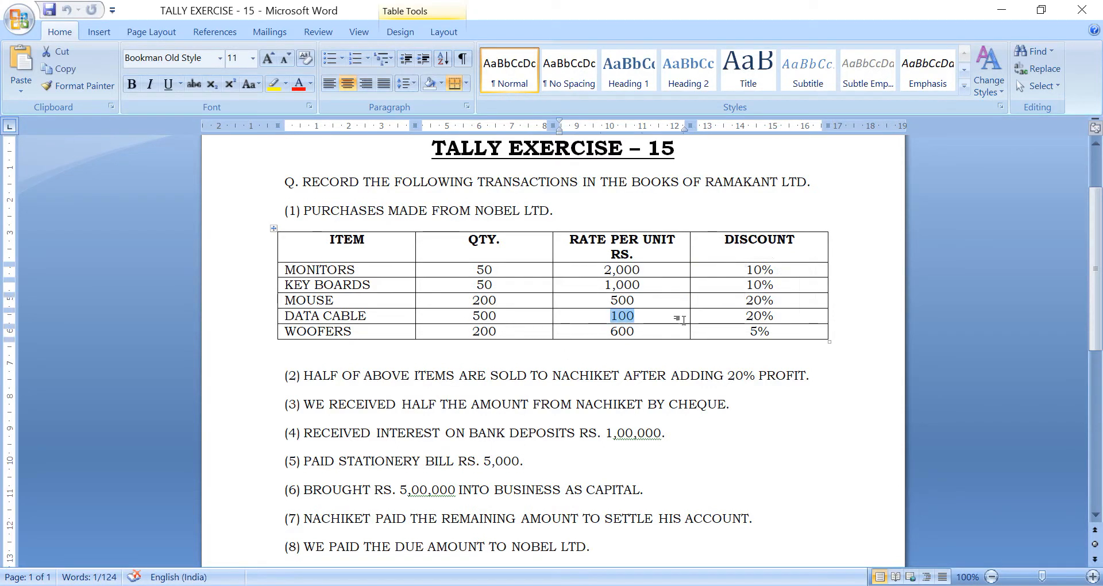
pyautogui.moveTo(742, 316); pyautogui.dragTo(790, 315)
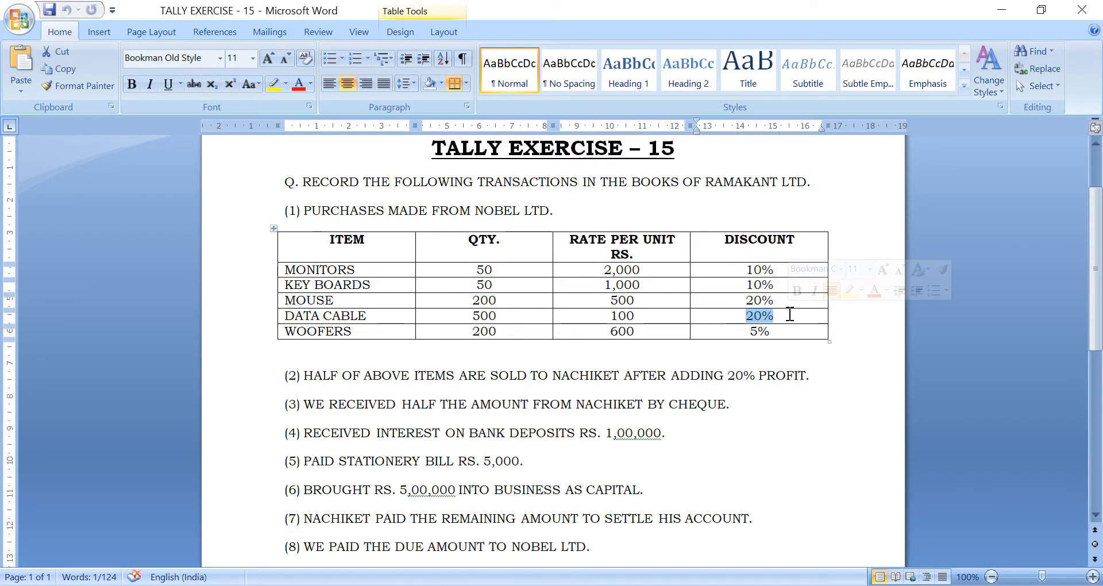
pyautogui.click(776, 360)
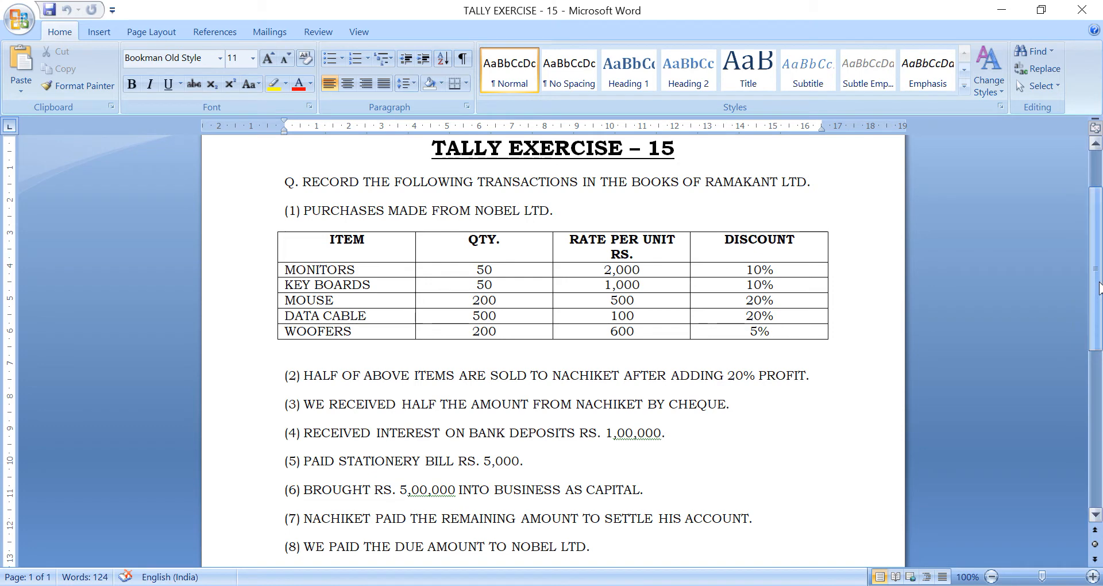
# Below transaction (10), write "DATA CABLE = 100 – 20% = 80 + 20% PROFIT = 80 +16 = 96" and save the document
pyautogui.moveTo(1097, 285); pyautogui.dragTo(1098, 437)
pyautogui.click(507, 300)
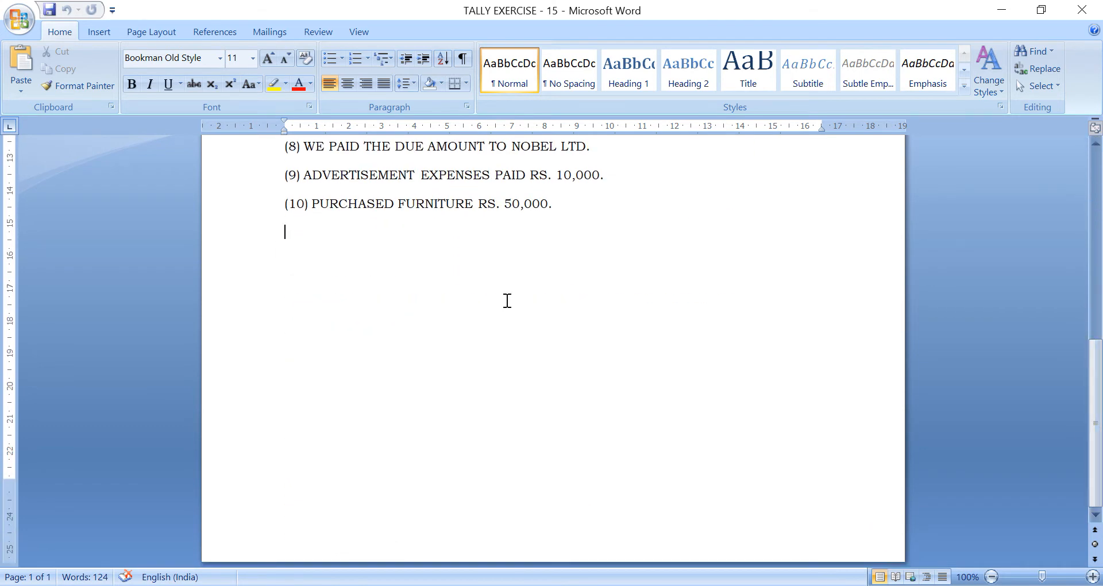
pyautogui.write('DATA CABLE =')
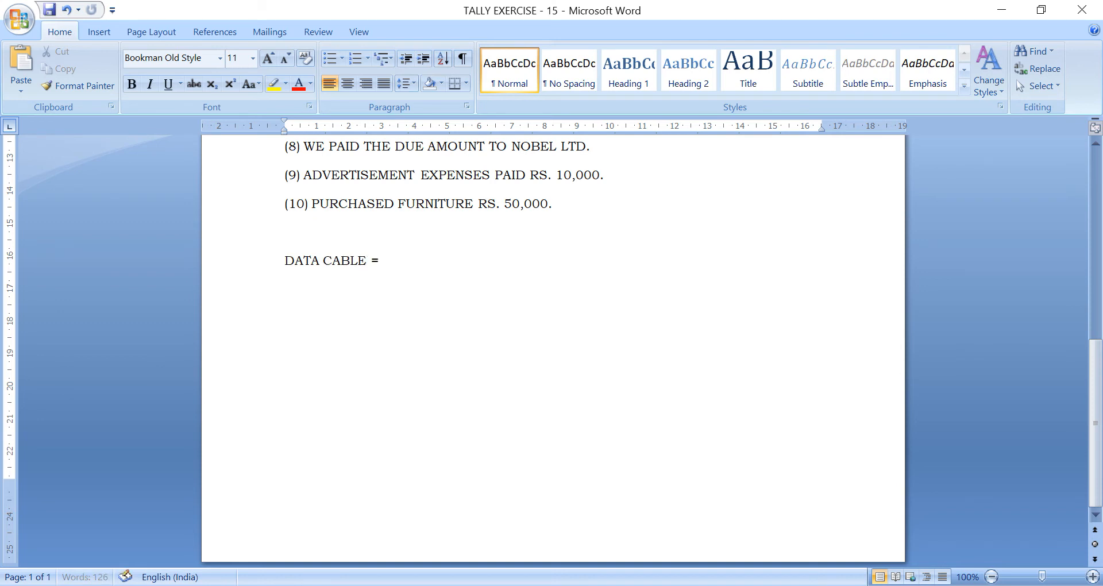
pyautogui.write(' 100')
pyautogui.write(' - 20')
pyautogui.write('% ')
pyautogui.write('= 8')
pyautogui.write('0')
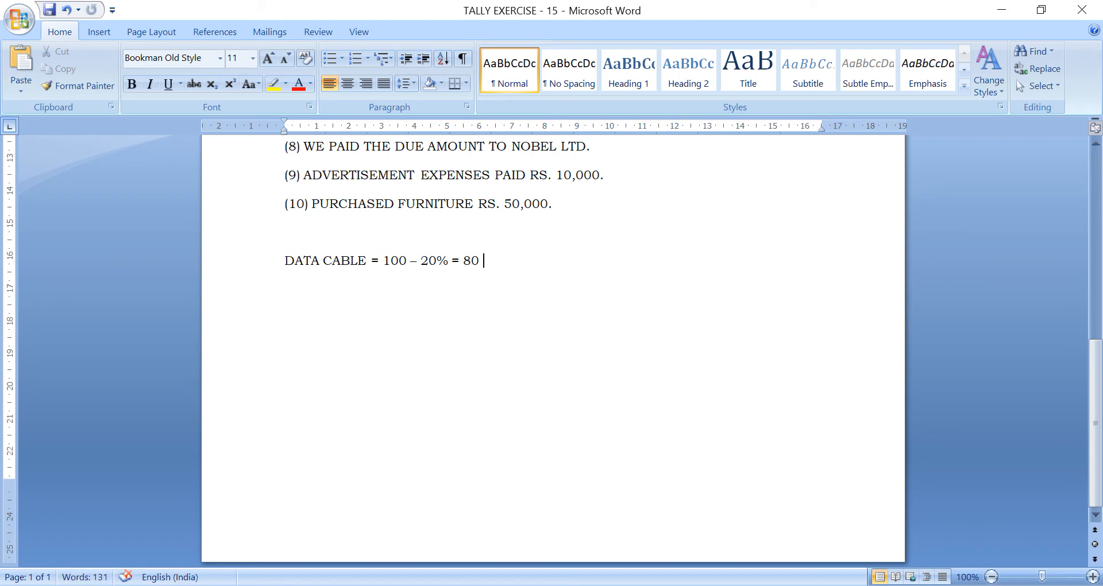
pyautogui.write(' + 20% PROFIT = 80 +16 = 96')
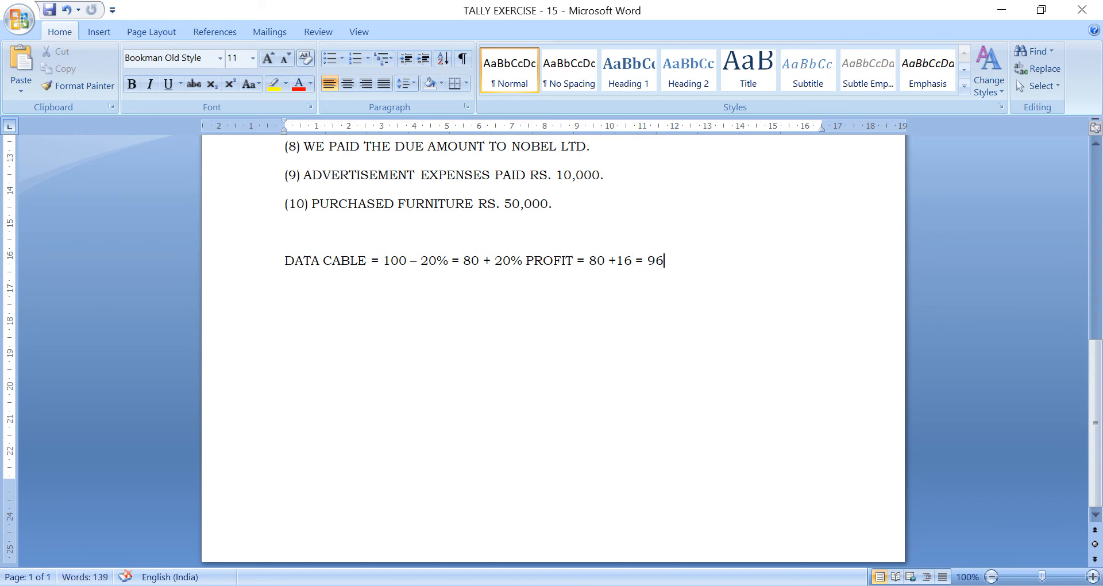
pyautogui.hotkey('ctrl', 's')
# Review the purchase table and the list of transactions, and return to the end of the DATA CABLE calculation
pyautogui.press('Up')
pyautogui.press('Up')
pyautogui.press('Up')
pyautogui.press('Up')
pyautogui.press('Up')
pyautogui.press('Up')
pyautogui.press('Up')
pyautogui.press('Up')
pyautogui.press('Up')
pyautogui.press('Up')
pyautogui.press('Up')
pyautogui.press('Up')
pyautogui.press('Up')
pyautogui.press('Up')
pyautogui.press('Up')
pyautogui.press('Up')
pyautogui.press('Up')
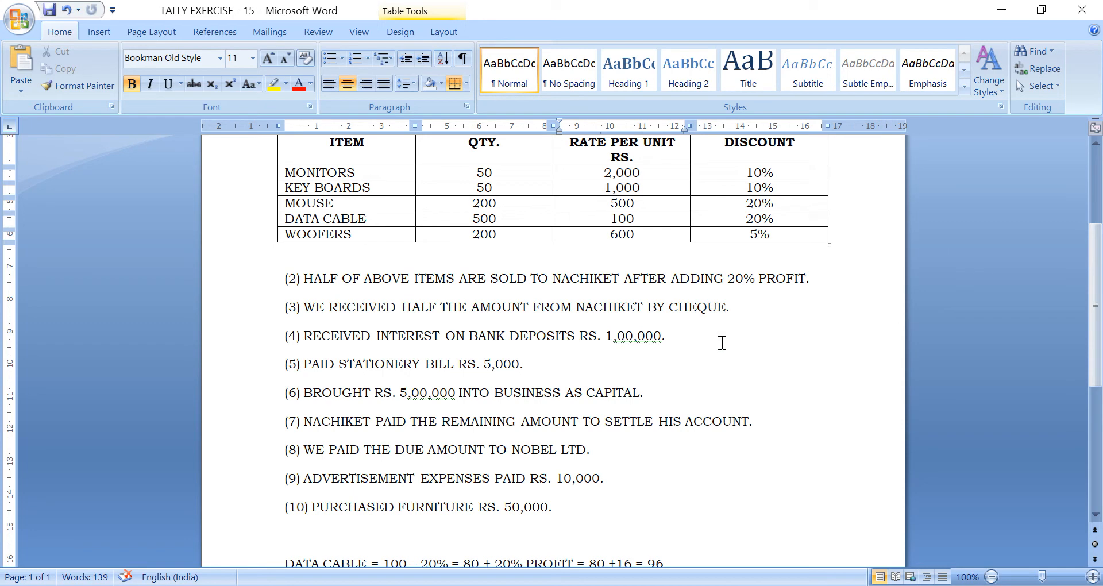
pyautogui.moveTo(1100, 349); pyautogui.dragTo(1087, 462)
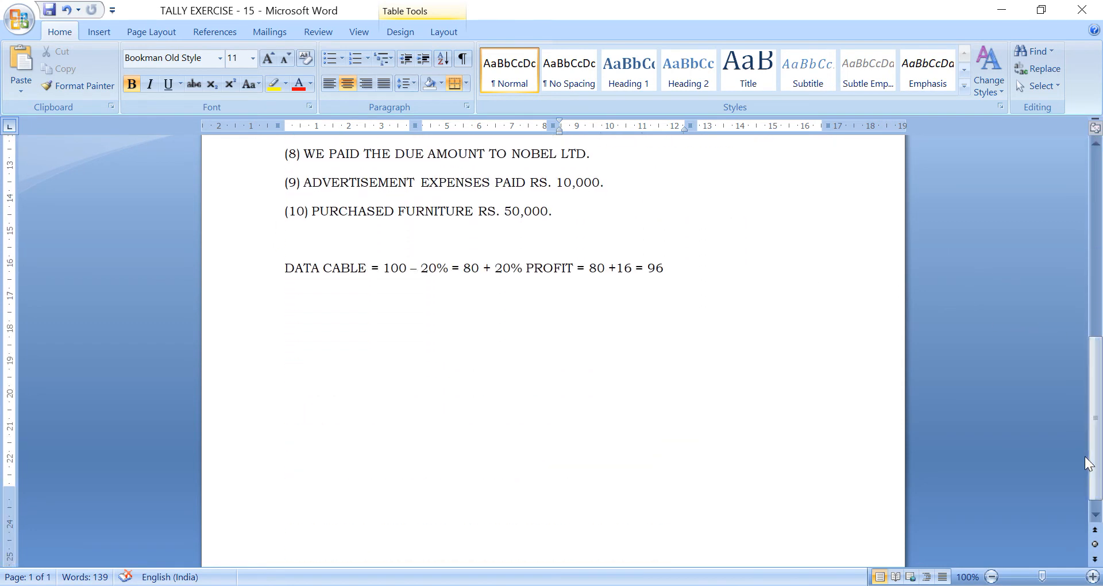
pyautogui.click(664, 268)
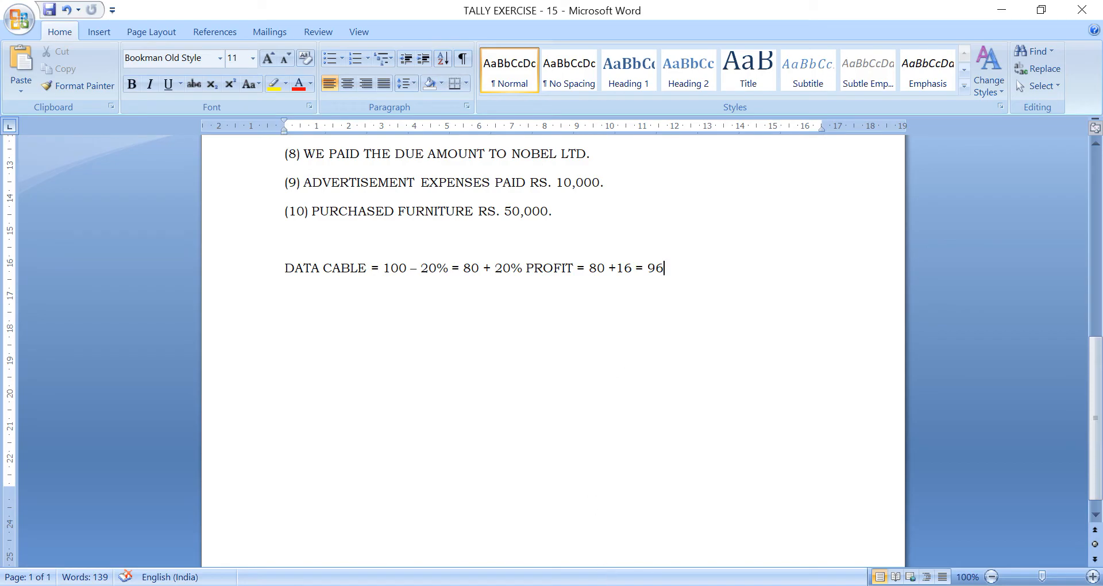
# Switch back to Tally, set the DATA CABLE rate to 96 per pcs without discount, and complete its item allocation
pyautogui.hotkey('alt', 'Tab')
pyautogui.write('96')
pyautogui.press('Return')
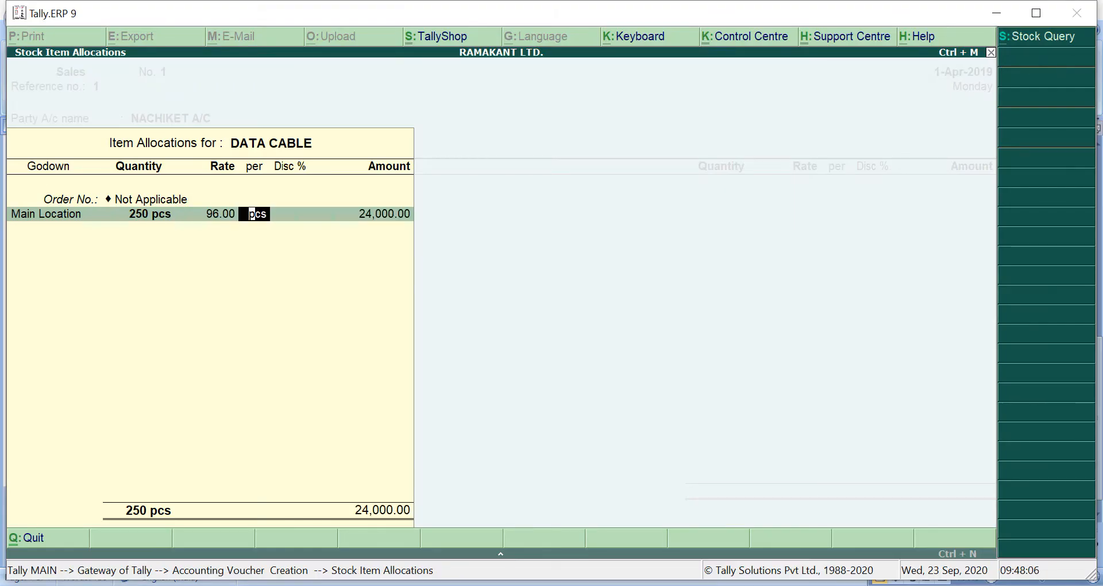
pyautogui.press('Return')
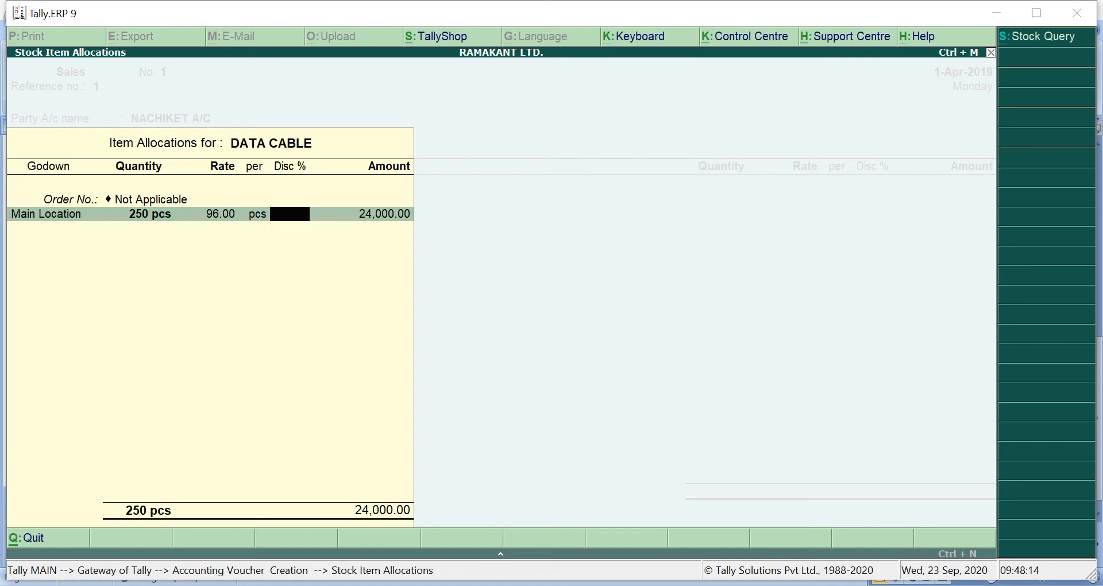
pyautogui.press('Return')
pyautogui.press('Return')
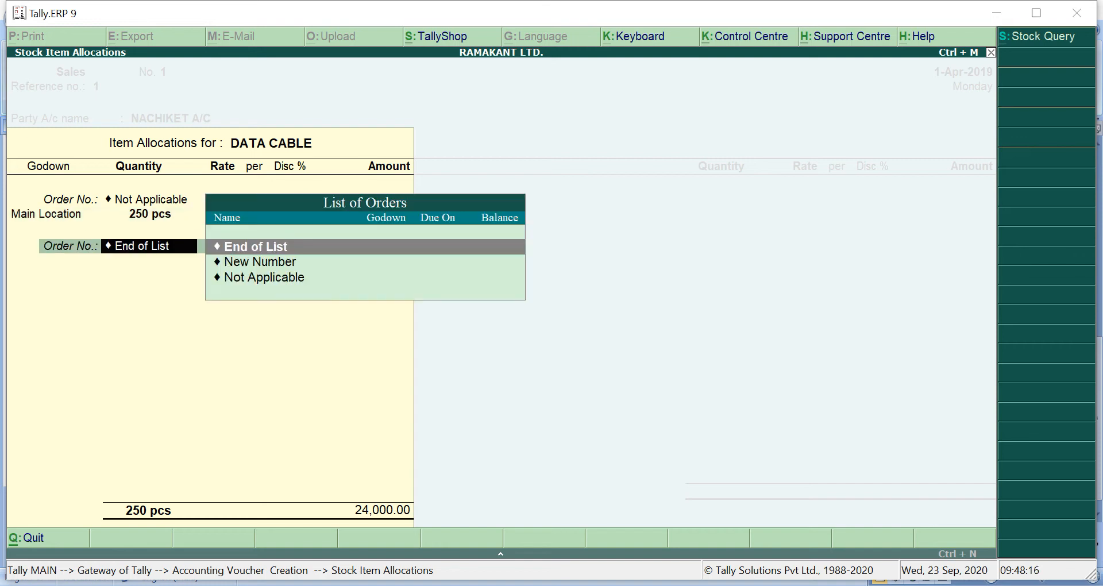
pyautogui.press('Return')
pyautogui.press('Return')
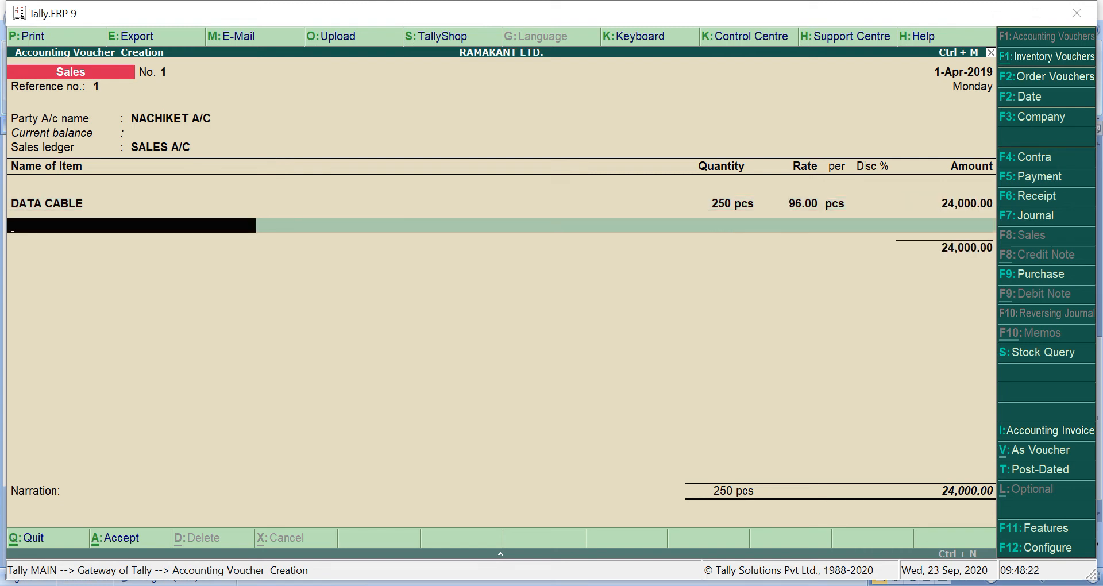
# Add KEY BOARDS to the sales voucher with order number Not Applicable, Main Location as godown and a quantity of 25 pcs
pyautogui.press('space')
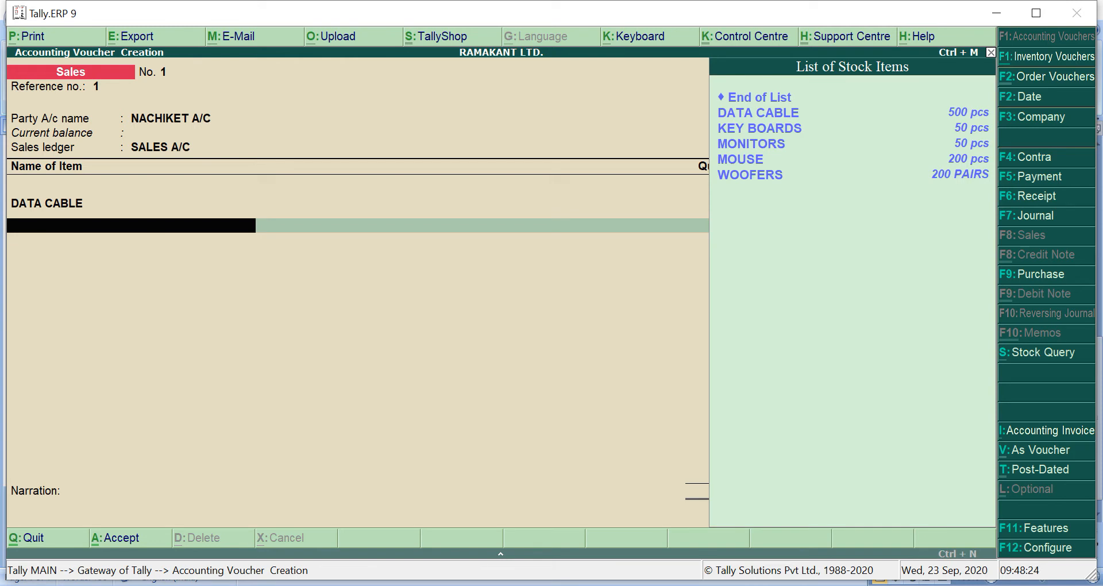
pyautogui.press('Down')
pyautogui.press('Down')
pyautogui.press('Down')
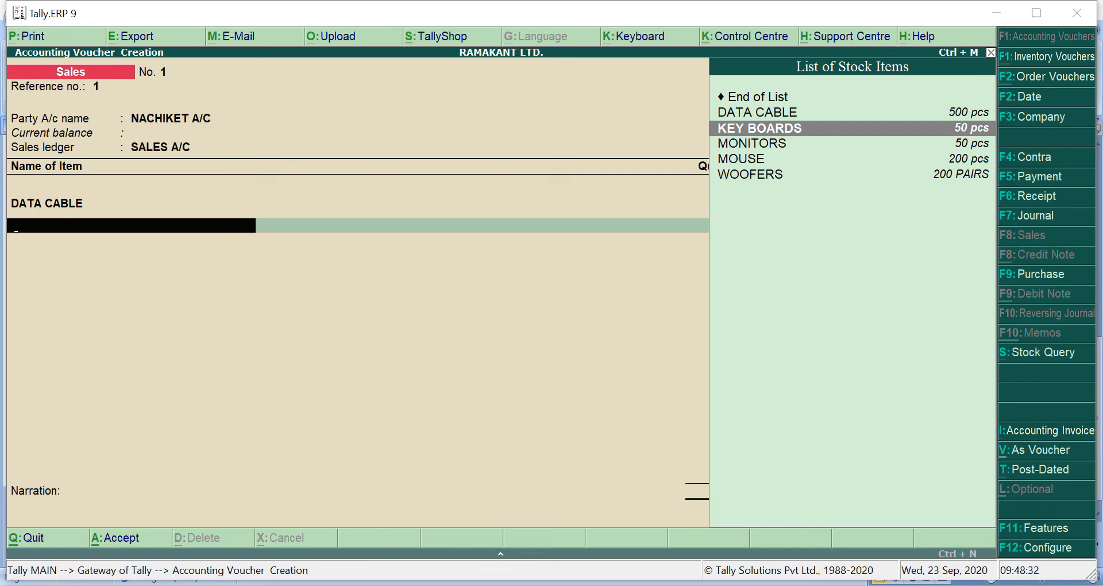
pyautogui.press('Return')
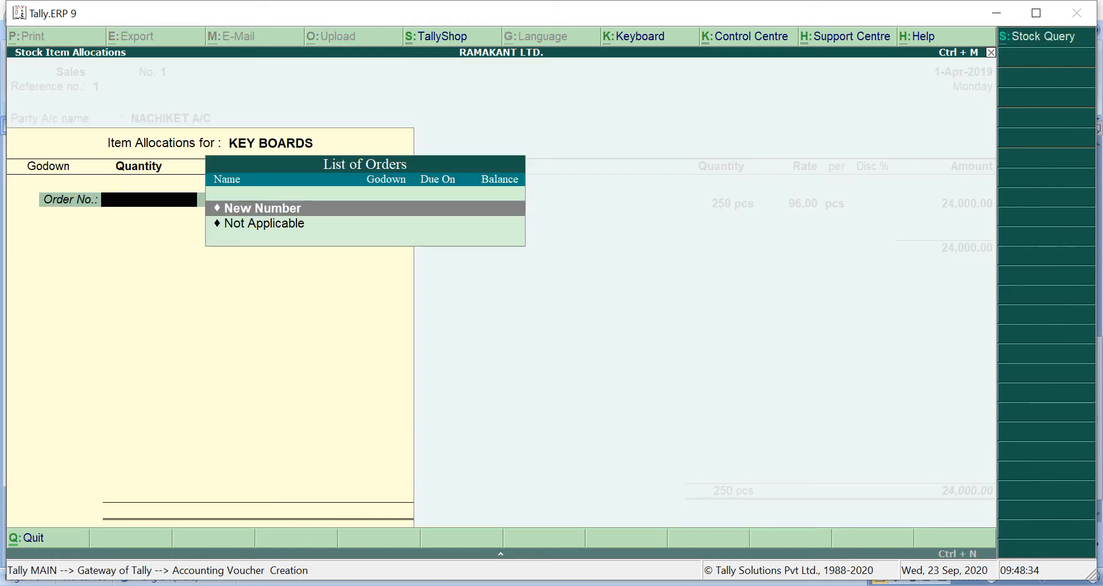
pyautogui.press('Down')
pyautogui.press('Return')
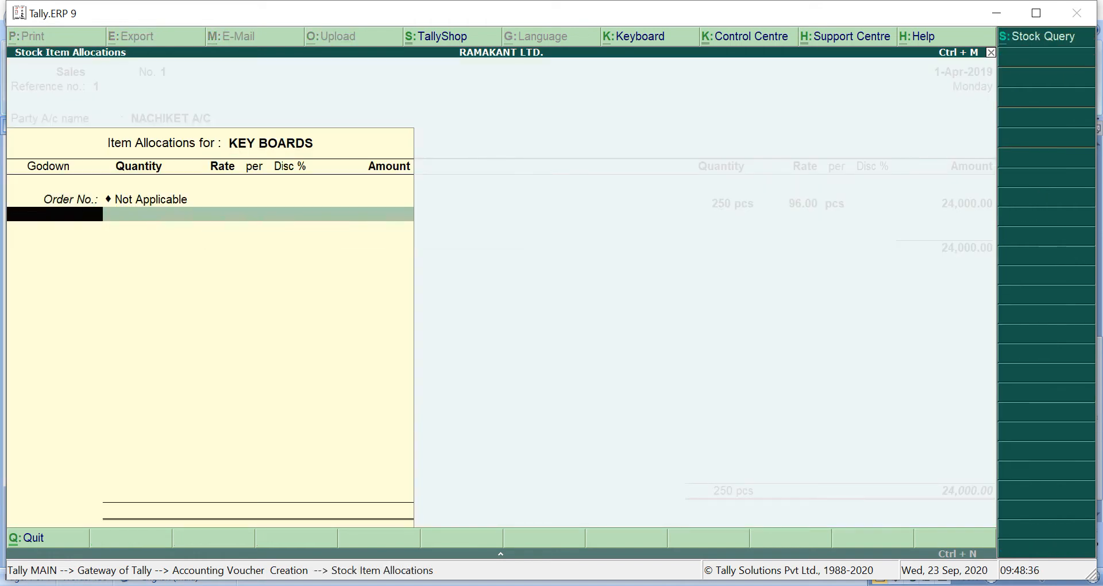
pyautogui.press('Return')
pyautogui.write('25')
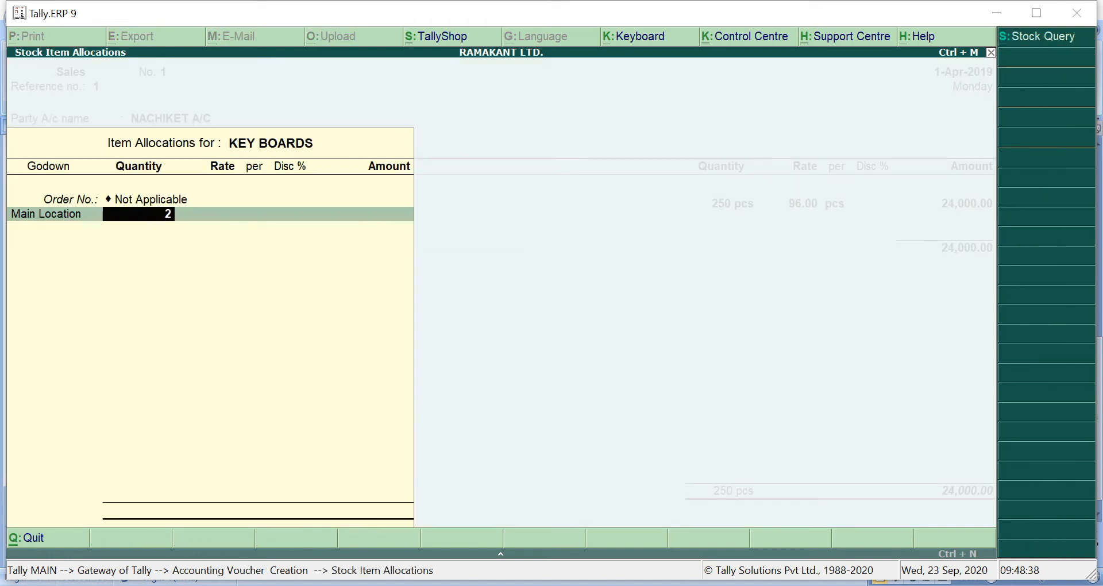
pyautogui.press('Return')
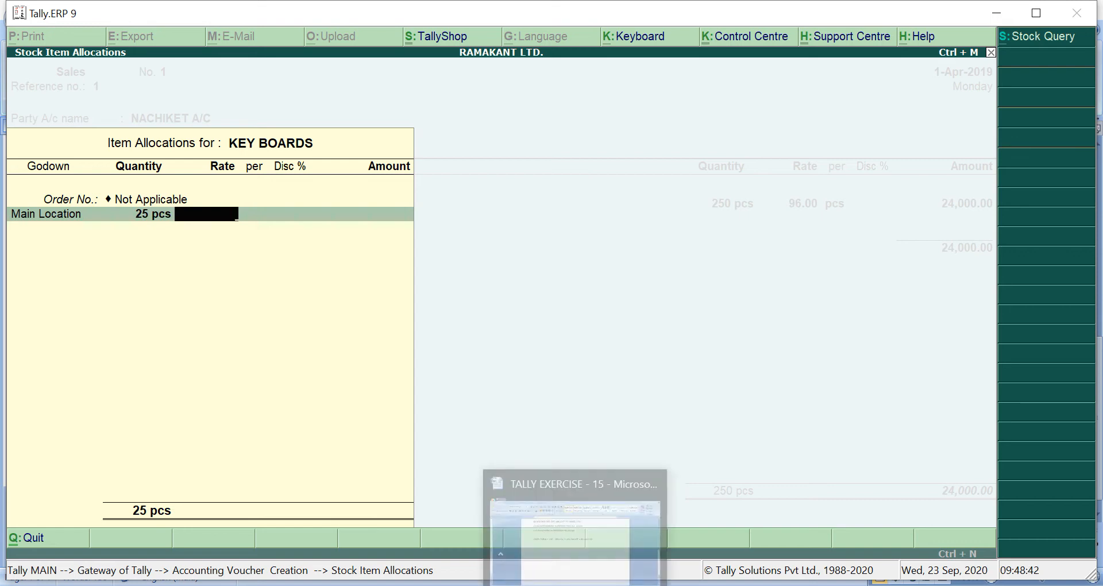
# Switch to the Word exercise and start a new line reading "KEY BOARD =" under the DATA CABLE calculation
pyautogui.hotkey('alt', 'Tab')
pyautogui.press('Return')
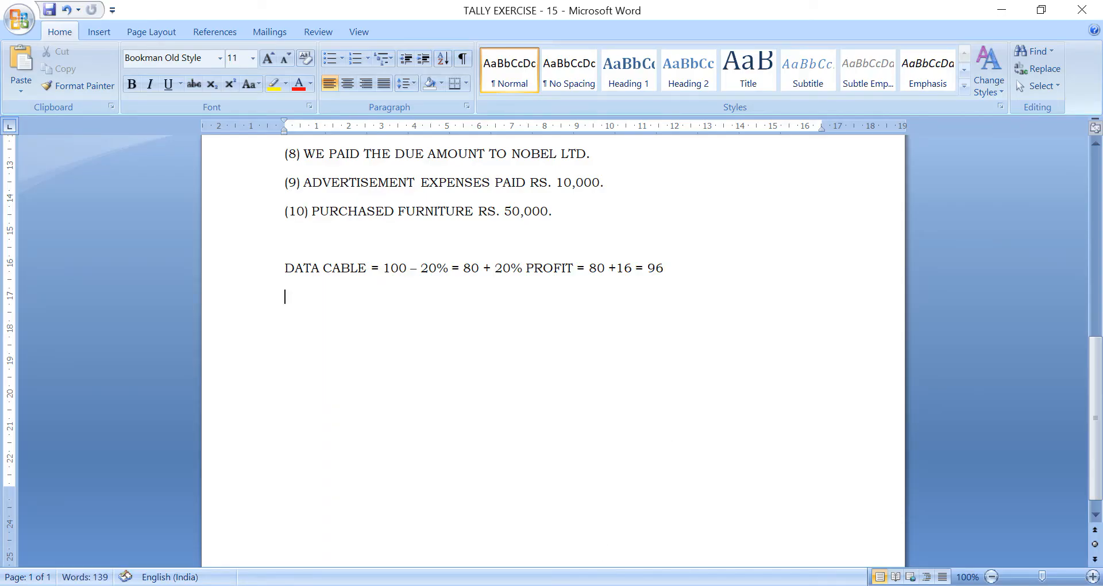
pyautogui.write('KEY BOARD =')
# Check the KEY BOARDS rate per unit and discount in the purchase table, and return to the KEY BOARD calculation line
pyautogui.press('Up')
pyautogui.press('Up')
pyautogui.press('Up')
pyautogui.press('Up')
pyautogui.press('Up')
pyautogui.press('Up')
pyautogui.press('Up')
pyautogui.press('Up')
pyautogui.press('Up')
pyautogui.press('Up')
pyautogui.press('Up')
pyautogui.press('Up')
pyautogui.press('Up')
pyautogui.press('Up')
pyautogui.press('Up')
pyautogui.press('Up')
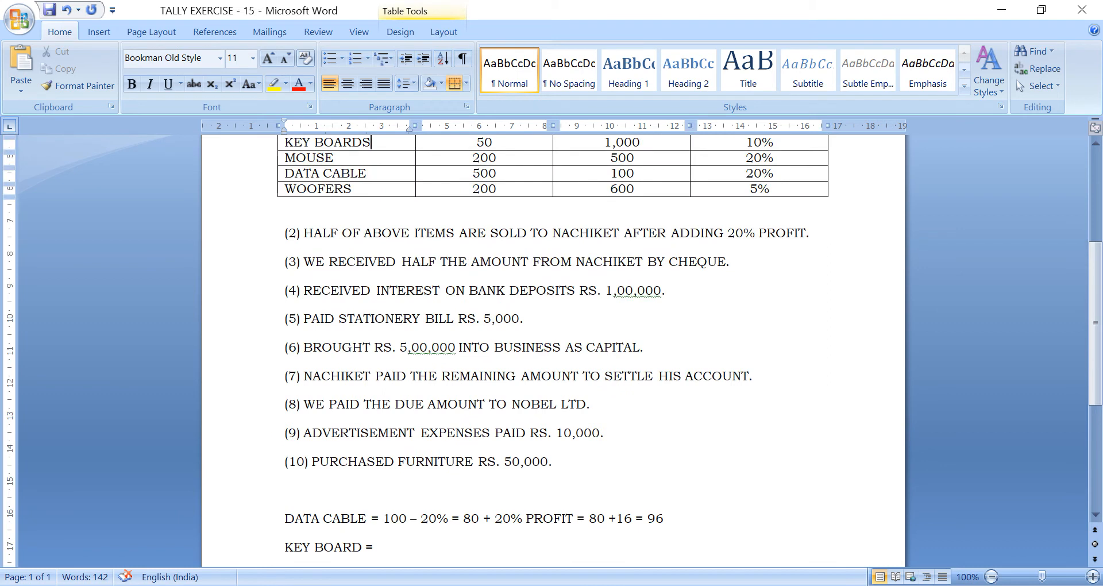
pyautogui.press('Up')
pyautogui.press('Up')
pyautogui.press('Up')
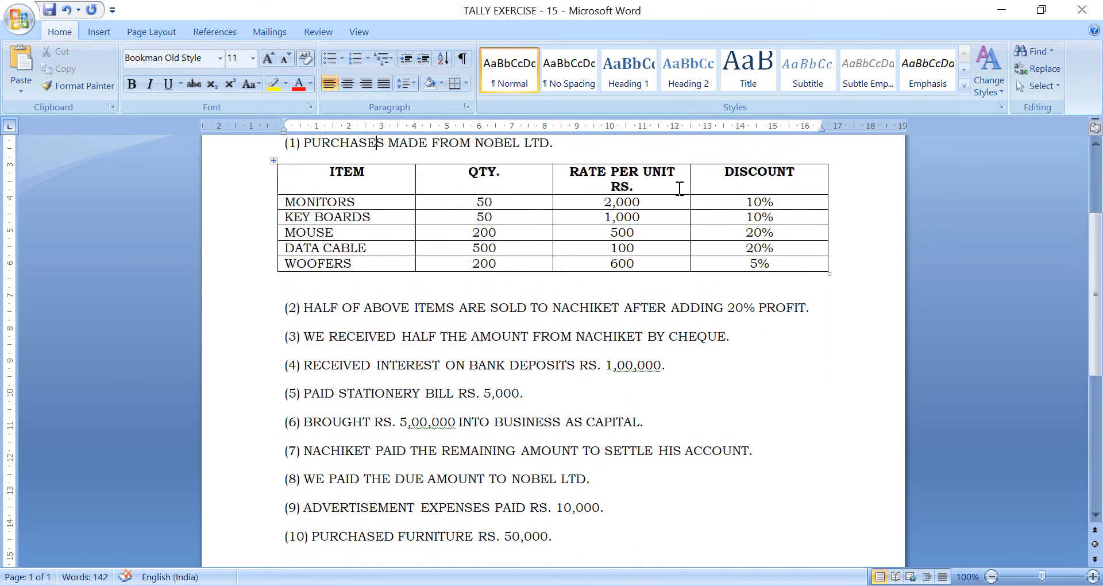
pyautogui.moveTo(608, 216); pyautogui.dragTo(765, 215)
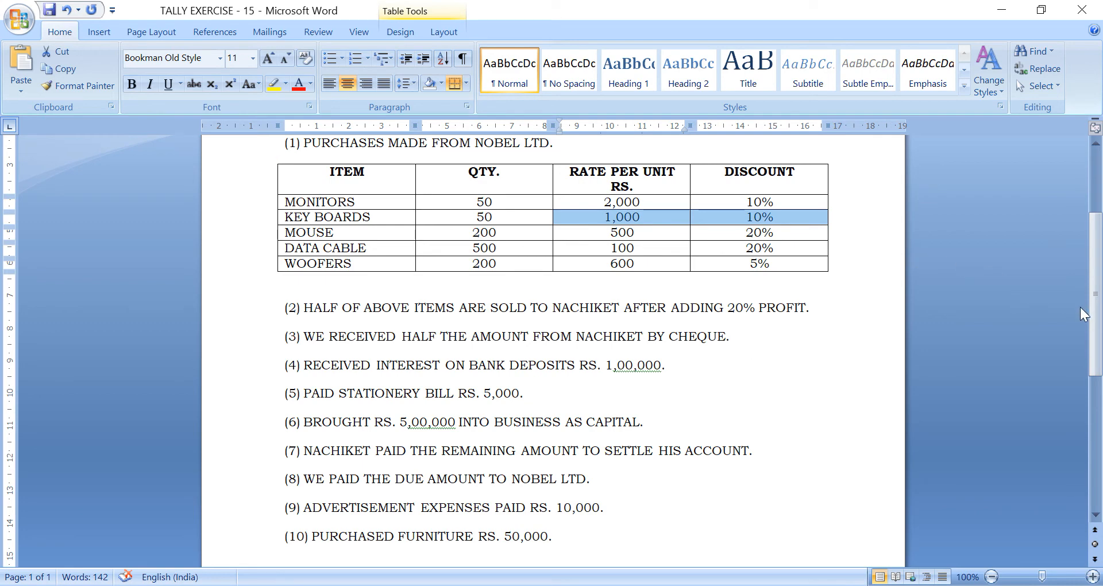
pyautogui.moveTo(1095, 295); pyautogui.dragTo(1095, 391)
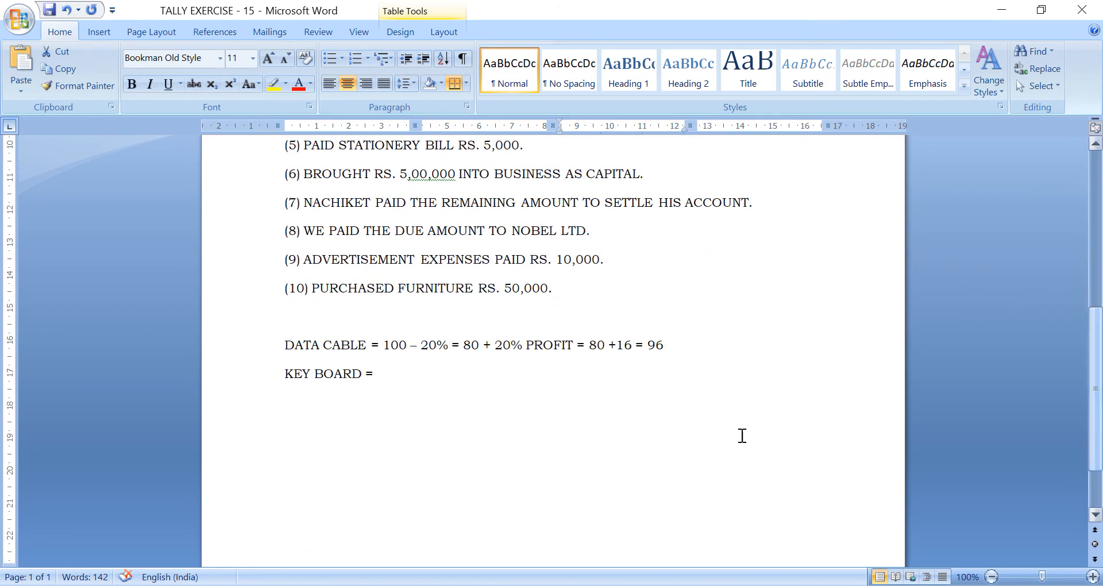
# Complete the KEY BOARD line as "1,000 – 10% = 900 + 20% PROFIT = 900 + 180 = 1,080" and save the document
pyautogui.click(385, 371)
pyautogui.write('1,000 -')
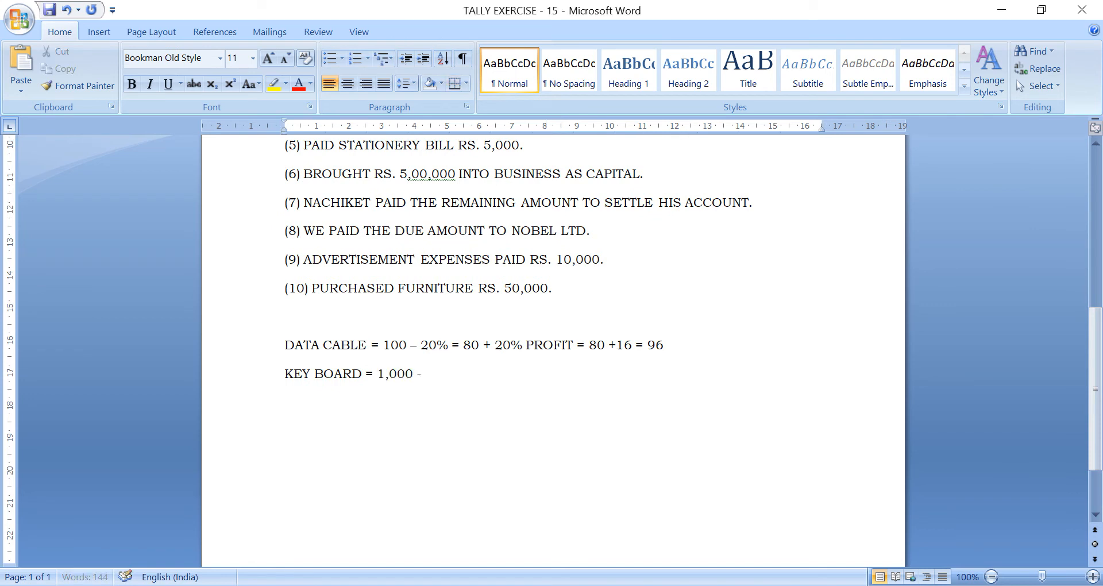
pyautogui.write(' 10% = 900')
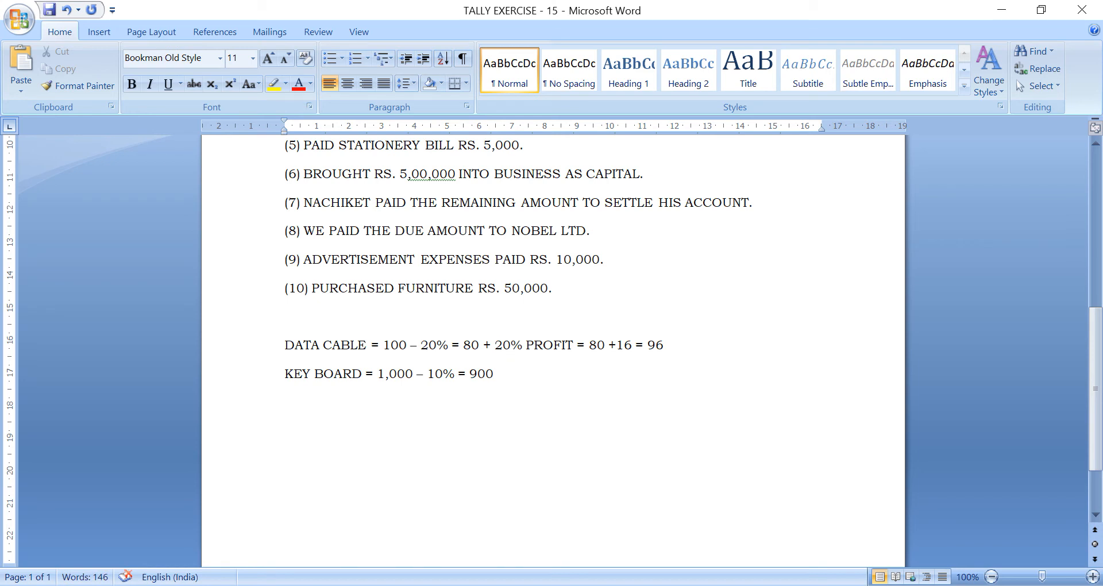
pyautogui.write(' + 20% PROFIT = 900 +')
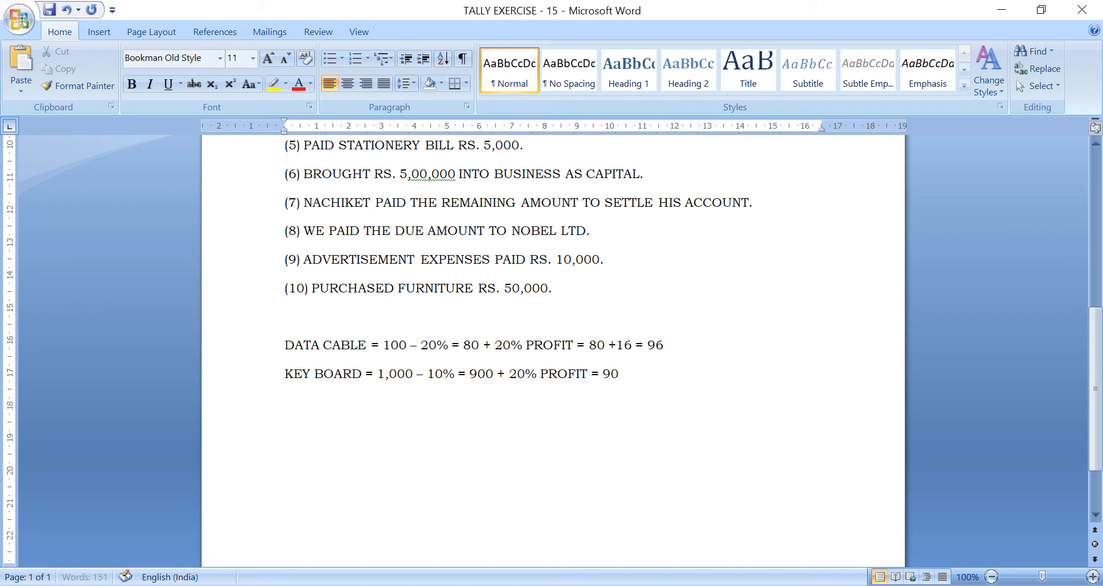
pyautogui.write(' 180 =')
pyautogui.write('1,080')
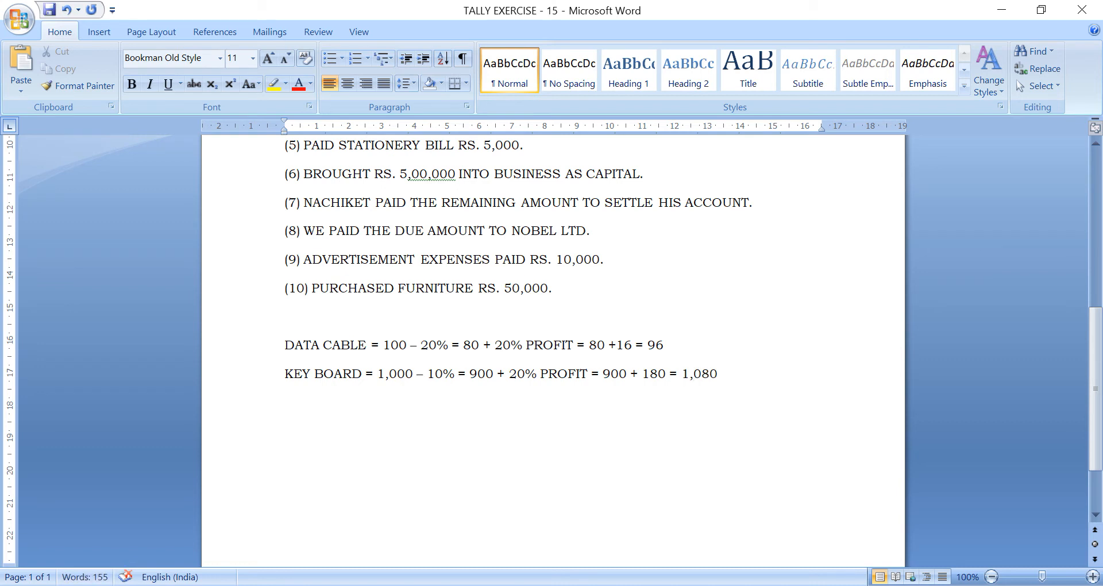
pyautogui.hotkey('ctrl', 's')
# Switch to Tally, set the KEY BOARDS rate to 1,080 per pcs without discount, and complete its item allocation
pyautogui.click(618, 583)
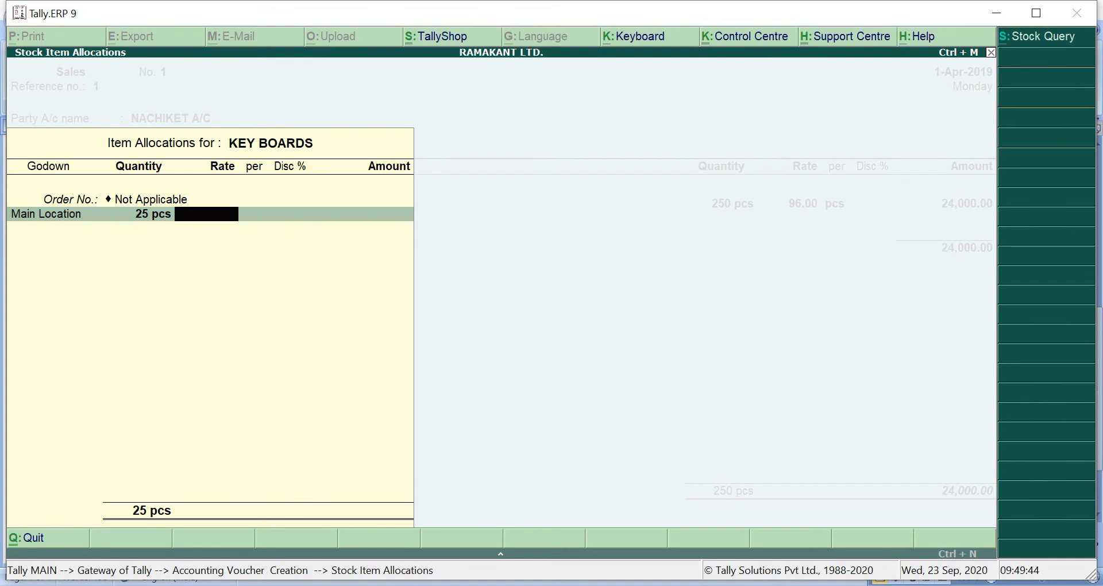
pyautogui.write('1,080')
pyautogui.press('Return')
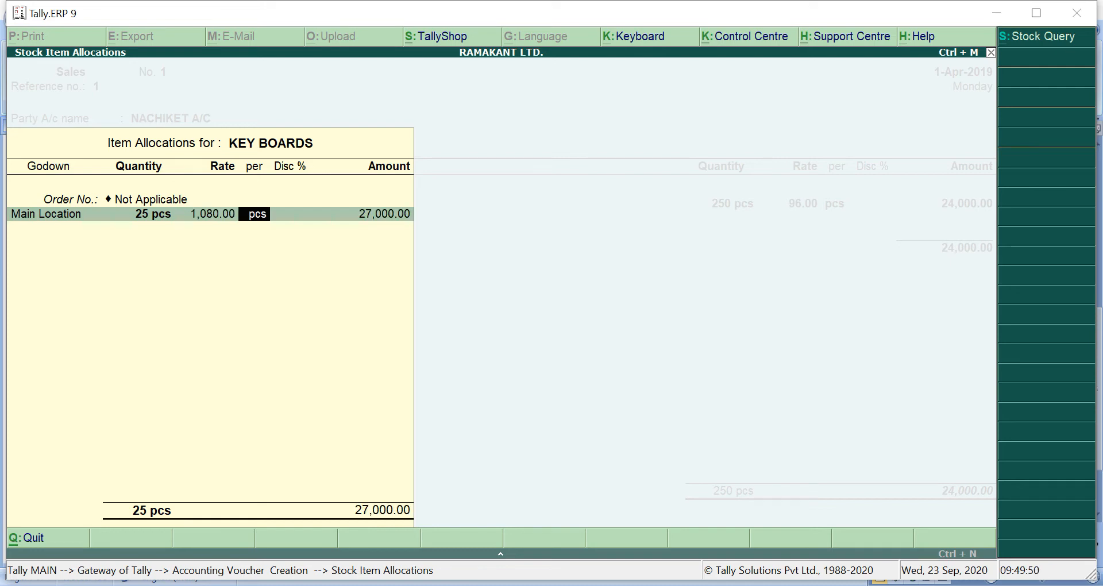
pyautogui.press('Return')
pyautogui.press('Return')
pyautogui.press('Return')
pyautogui.press('Return')
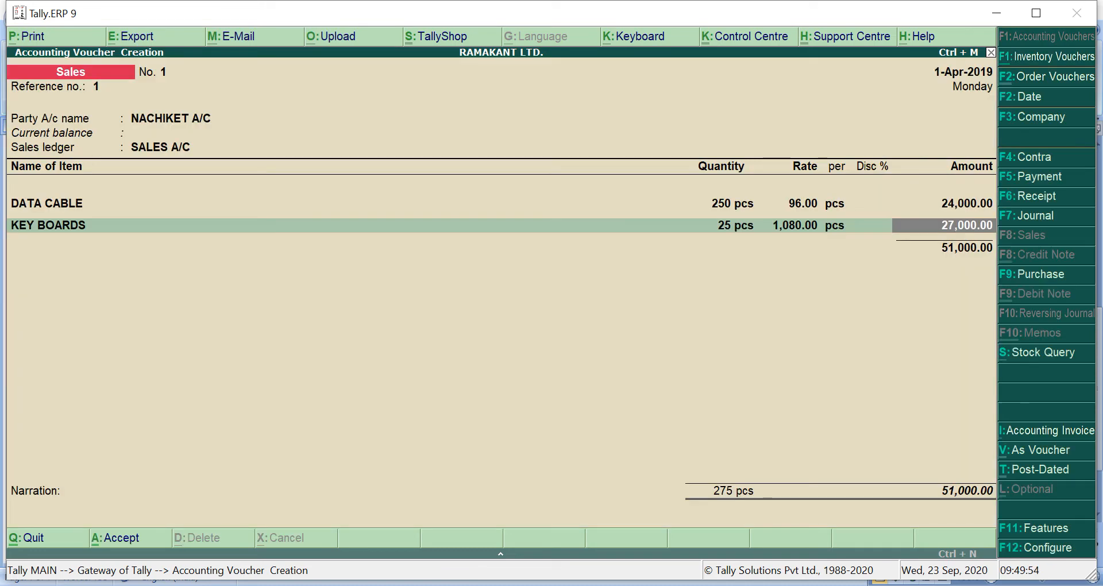
pyautogui.press('Return')
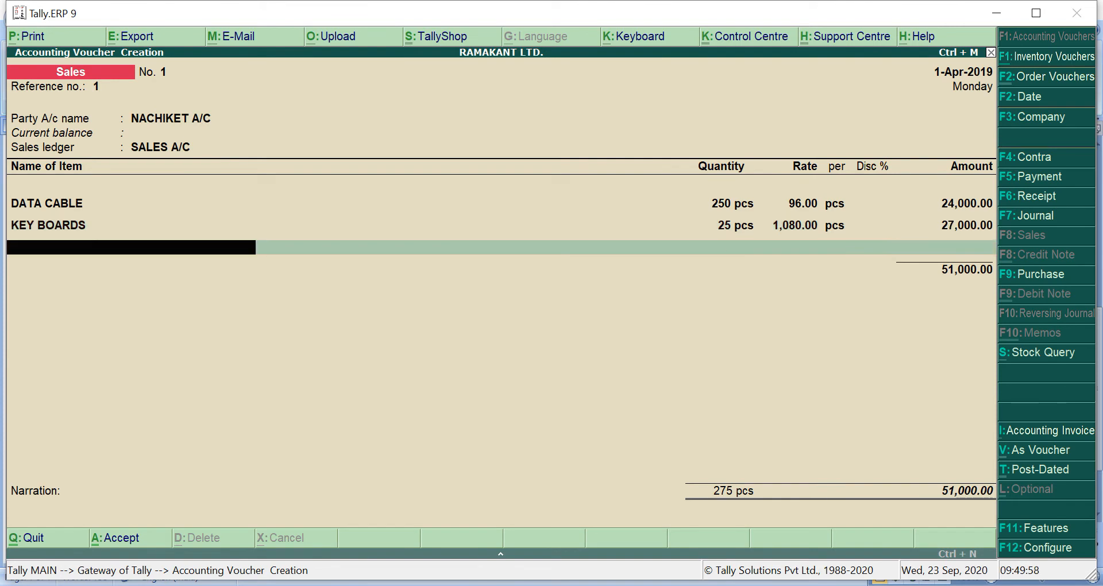
# Add MONITORS to the sales voucher with order number Not Applicable, Main Location as godown and a quantity of 25 pcs
pyautogui.hotkey('alt', 'Tab')
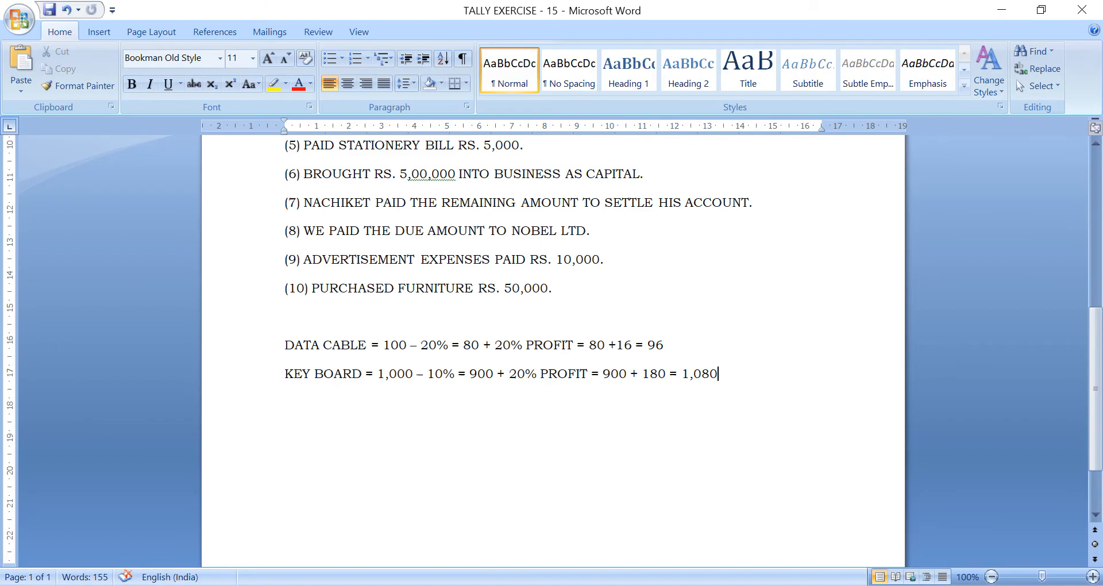
pyautogui.hotkey('alt', 'Tab')
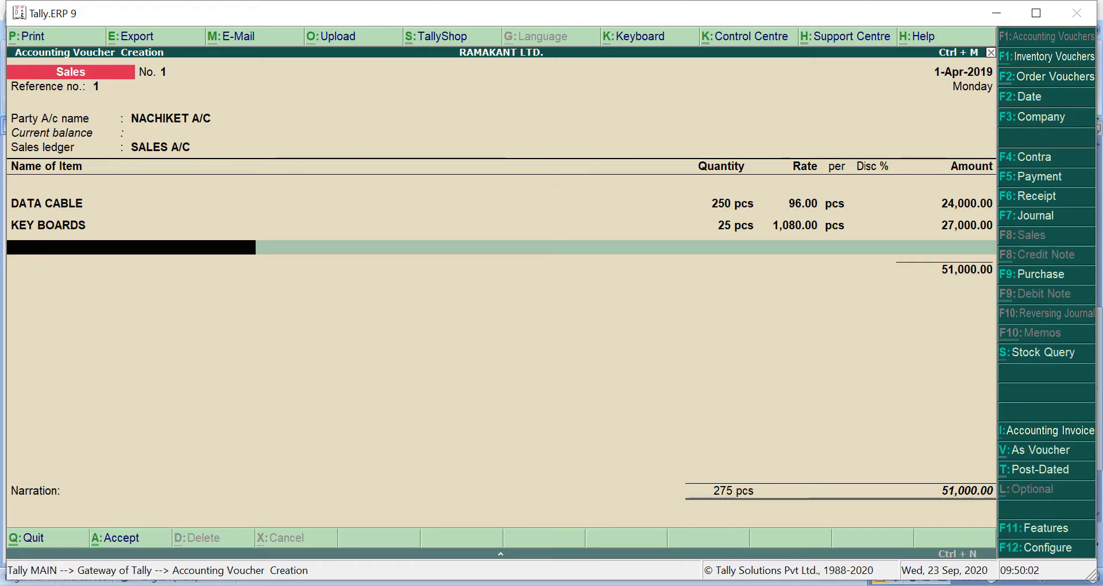
pyautogui.press('Down')
pyautogui.press('Down')
pyautogui.press('Down')
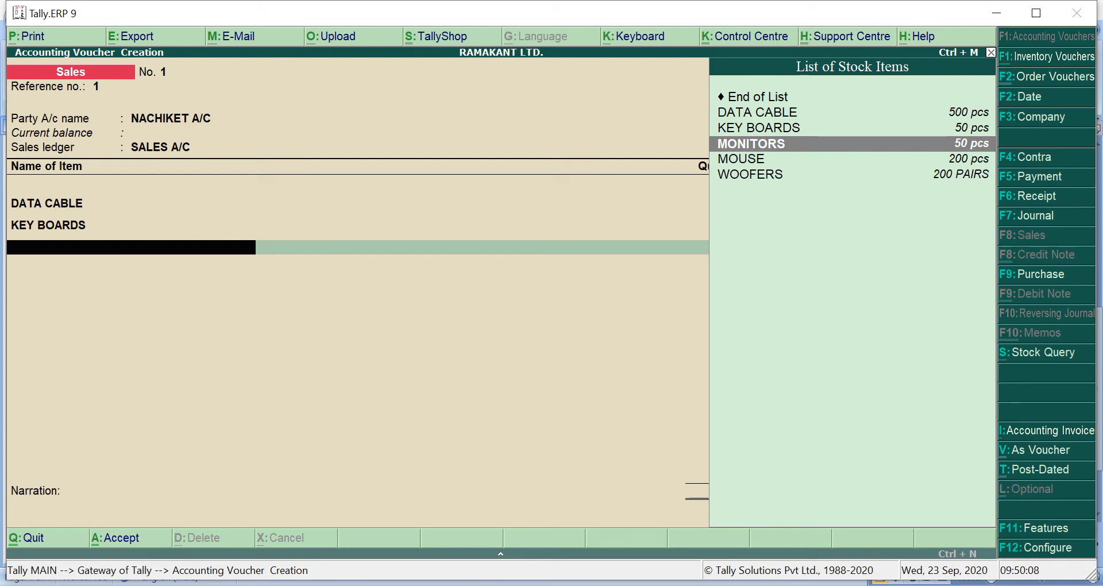
pyautogui.press('Return')
pyautogui.press('Down')
pyautogui.press('Return')
pyautogui.press('Return')
pyautogui.write('25 pcs')
pyautogui.press('Return')
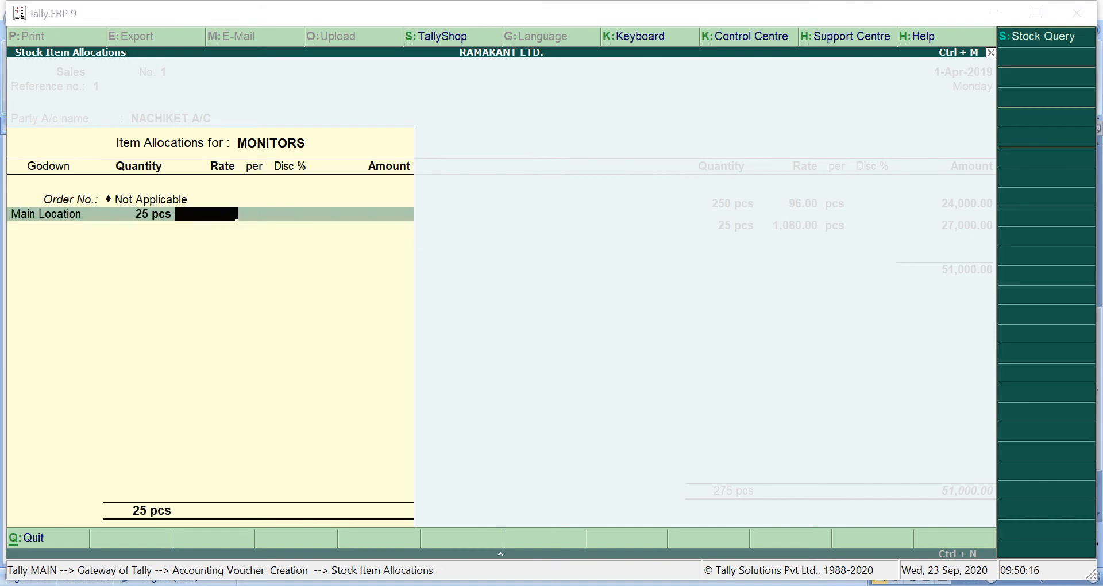
# Switch to the Word exercise, start a new line reading "MONITOR =" under the KEY BOARD calculation, and save the document
pyautogui.hotkey('alt', 'Tab')
pyautogui.press('Return')
pyautogui.write('M')
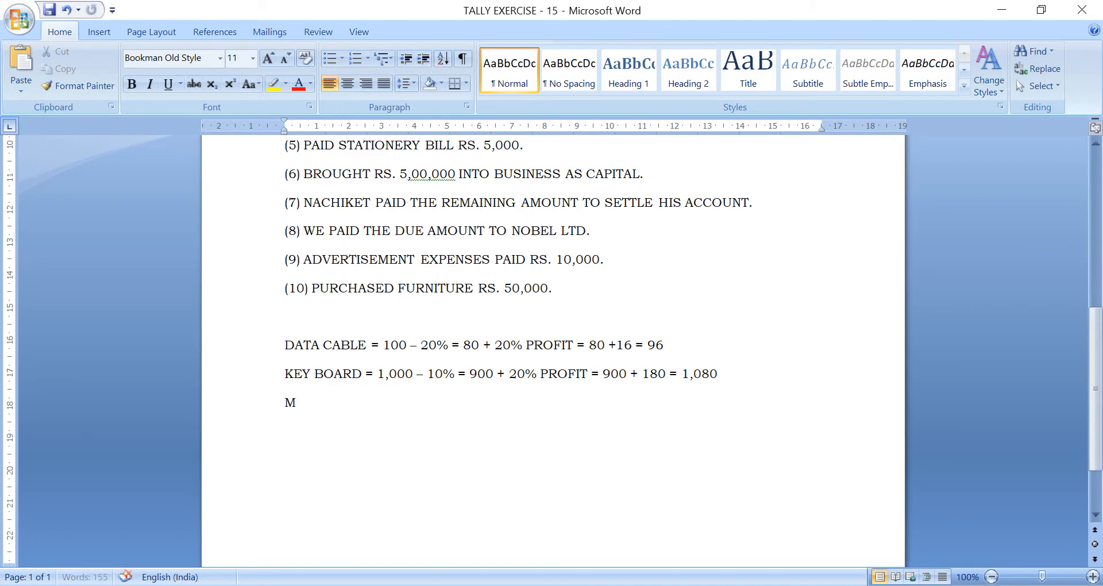
pyautogui.write('ONITOR =')
pyautogui.hotkey('ctrl', 's')
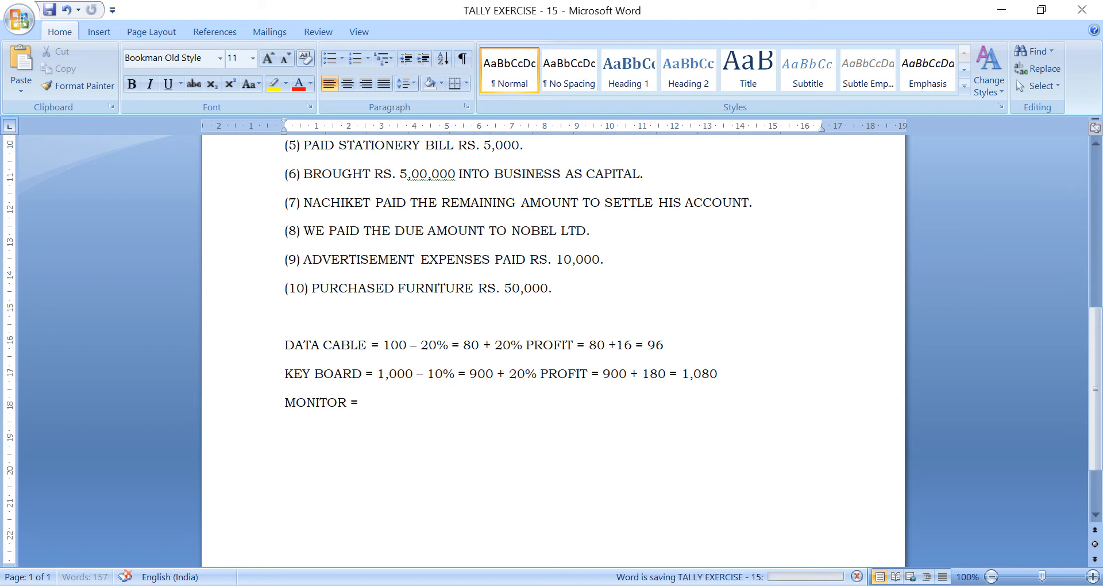
# Check the MONITORS rate per unit and discount in the purchase table, and return to the calculation lines
pyautogui.press('Up')
pyautogui.press('Up')
pyautogui.press('Up')
pyautogui.press('Up')
pyautogui.press('Up')
pyautogui.press('Up')
pyautogui.press('Up')
pyautogui.press('Up')
pyautogui.press('Up')
pyautogui.press('Up')
pyautogui.press('Up')
pyautogui.press('Up')
pyautogui.press('Up')
pyautogui.press('Up')
pyautogui.press('Up')
pyautogui.press('Up')
pyautogui.press('Up')
pyautogui.press('Up')
pyautogui.press('Up')
pyautogui.press('Up')
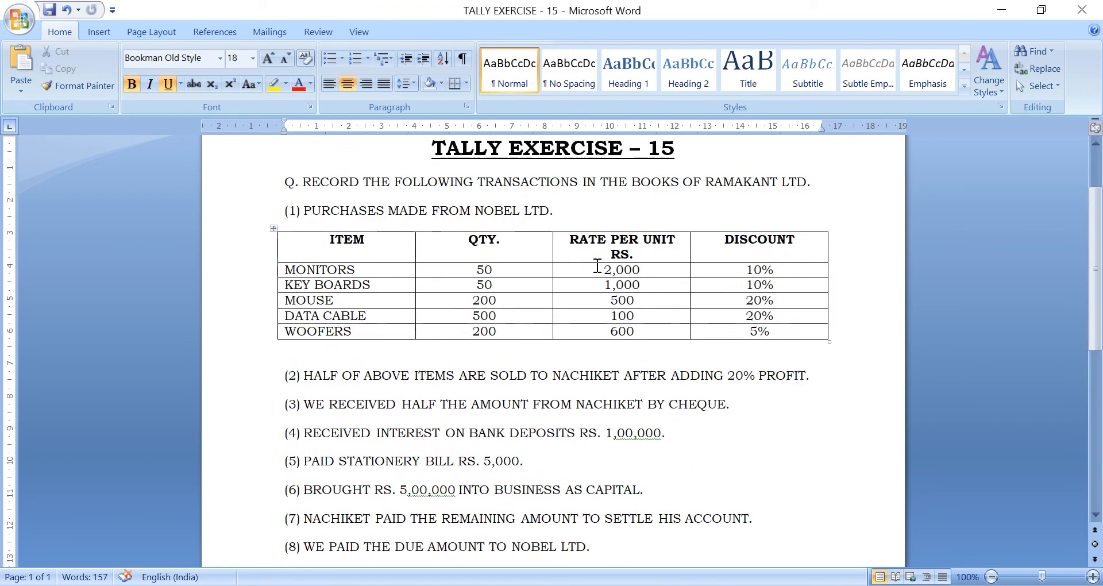
pyautogui.moveTo(597, 265); pyautogui.dragTo(732, 269)
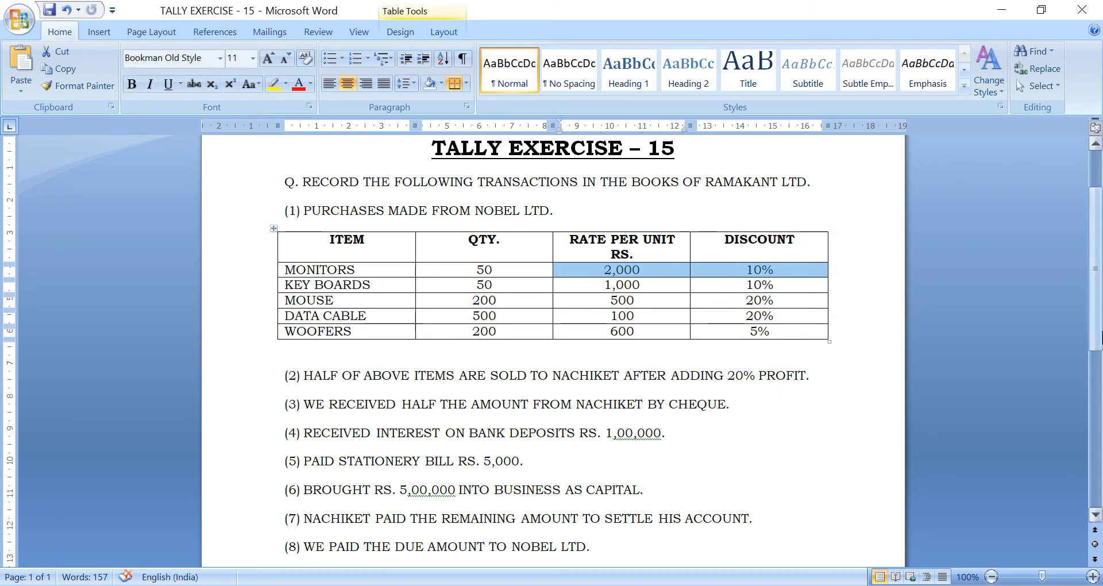
pyautogui.moveTo(1097, 343); pyautogui.dragTo(1078, 504)
# Complete the MONITOR line as "2,000 – 10% = 1,800 + 20% PROFIT = 1,800 + 360 = 2,160" and save the document
pyautogui.click(409, 313)
pyautogui.write('2,000 -')
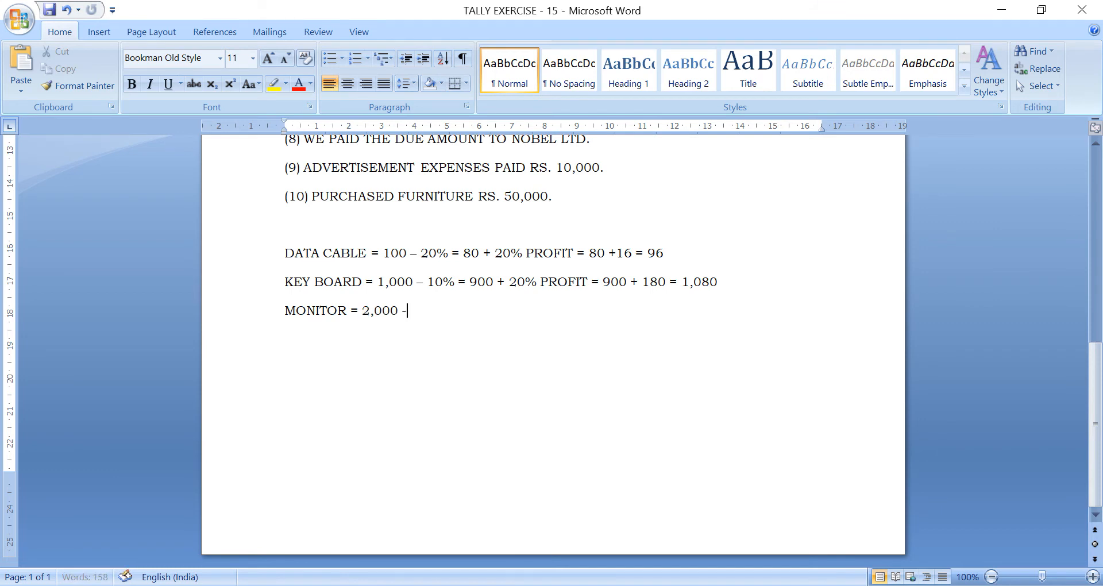
pyautogui.write(' 10% = 1,800')
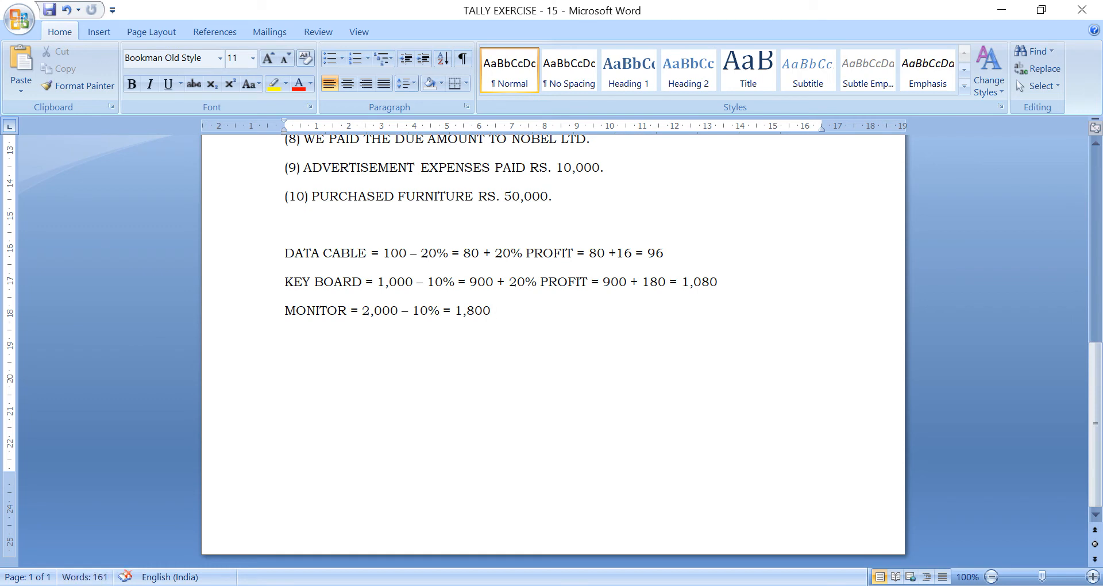
pyautogui.write(' + 20')
pyautogui.write('% PROFIT')
pyautogui.write(' =')
pyautogui.write('2,')
pyautogui.press('BackSpace')
pyautogui.press('BackSpace')
pyautogui.write('1')
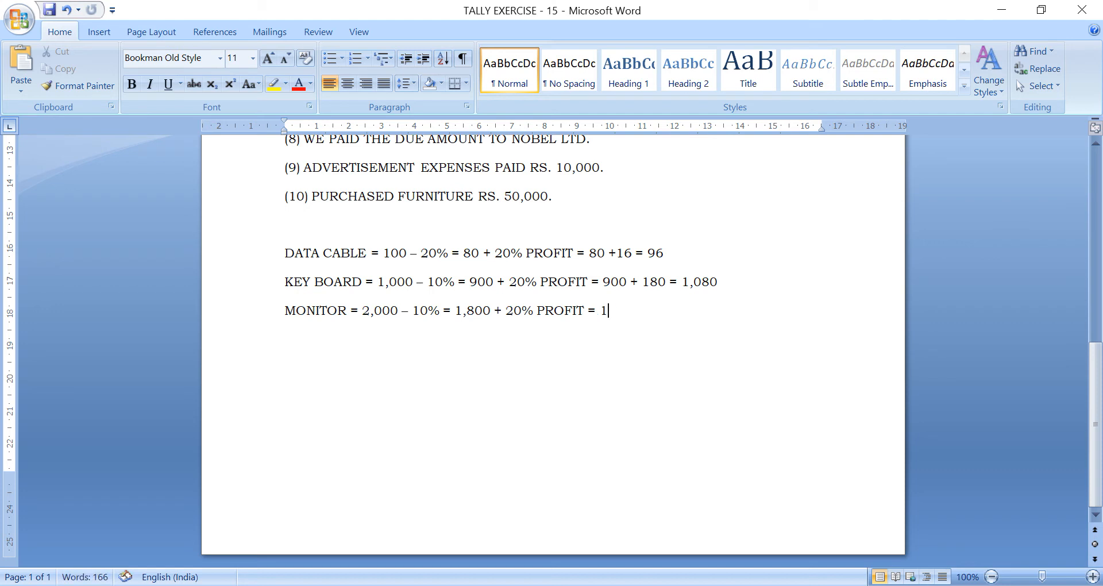
pyautogui.write(',800 + 360 = 2,160')
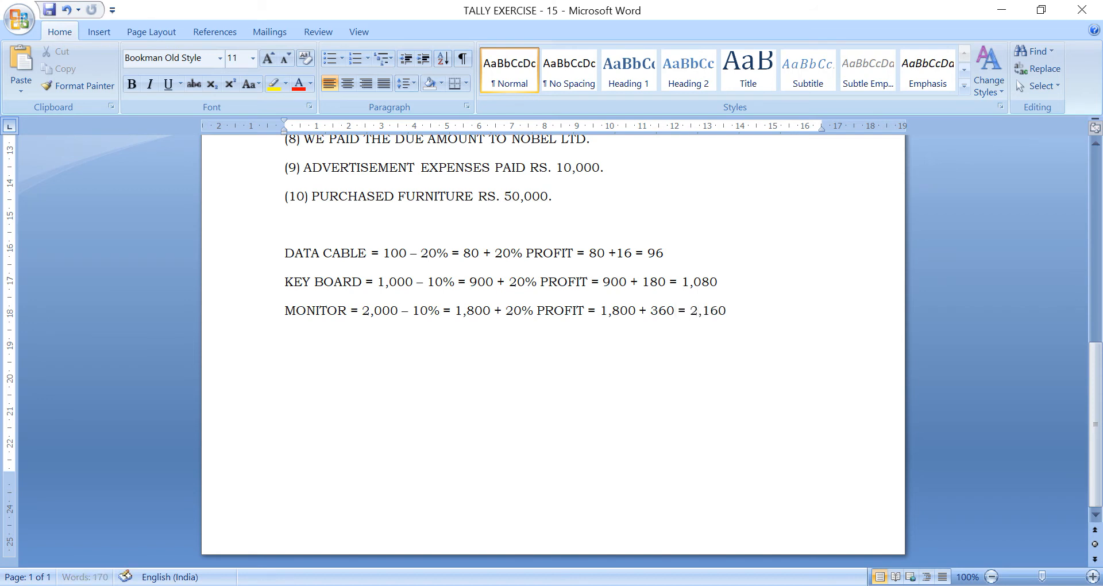
pyautogui.hotkey('ctrl', 's')
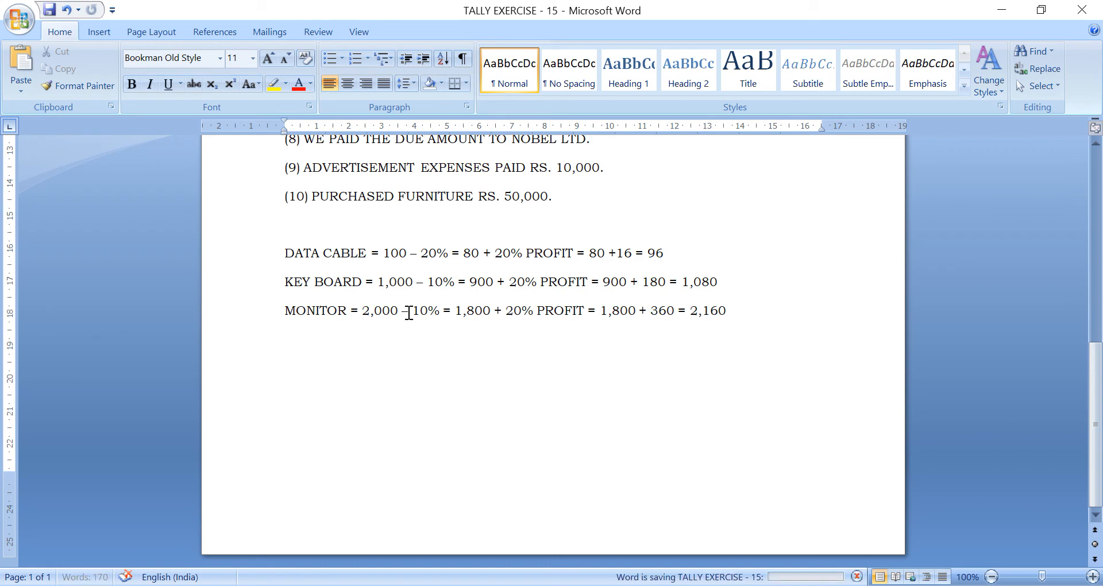
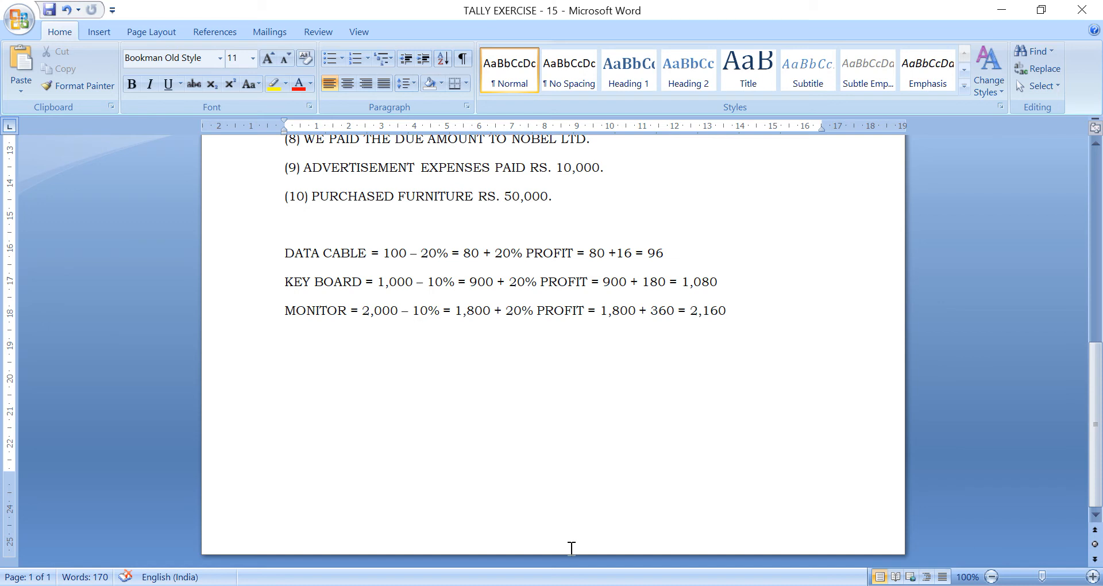
# Switch to Tally, set the MONITORS rate to 2,160 per pcs without discount, and complete its item allocation
pyautogui.hotkey('alt', 'Tab')
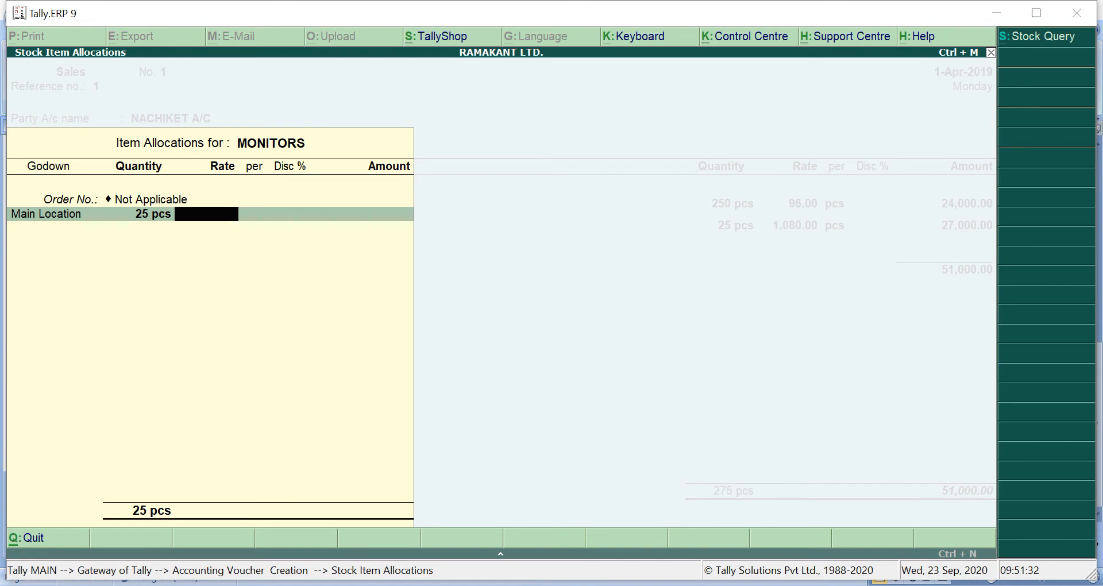
pyautogui.write('2,160')
pyautogui.press('Return')
pyautogui.press('Return')
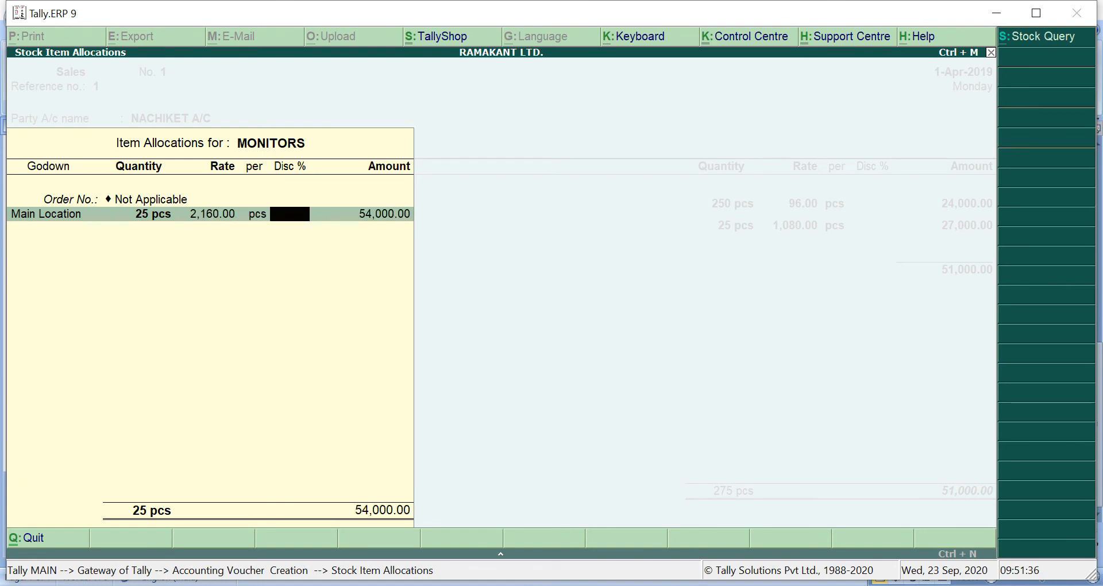
pyautogui.press('Return')
pyautogui.press('Return')
pyautogui.press('Return')
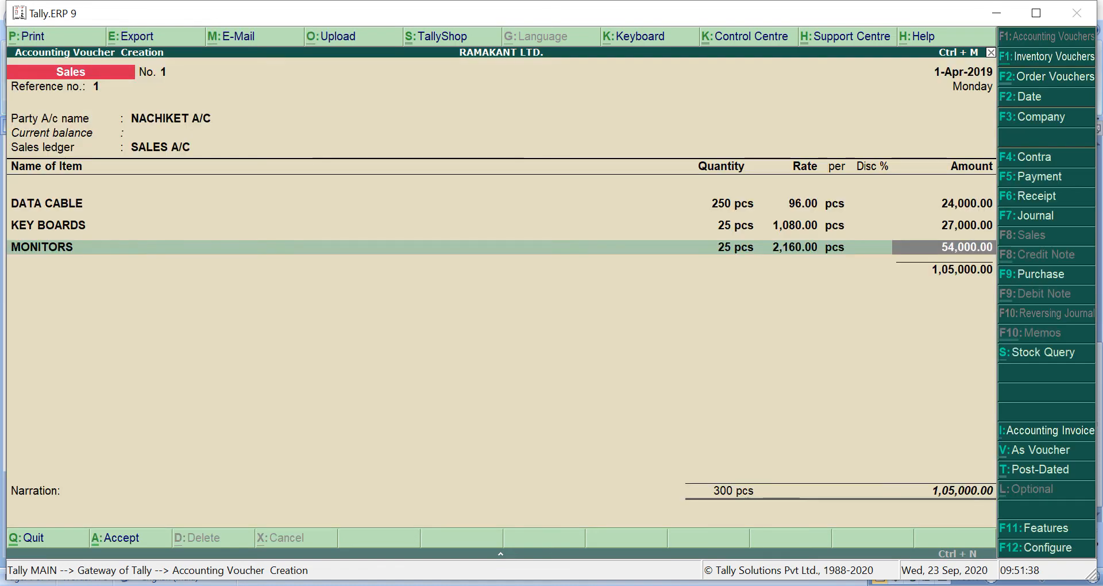
pyautogui.press('Return')
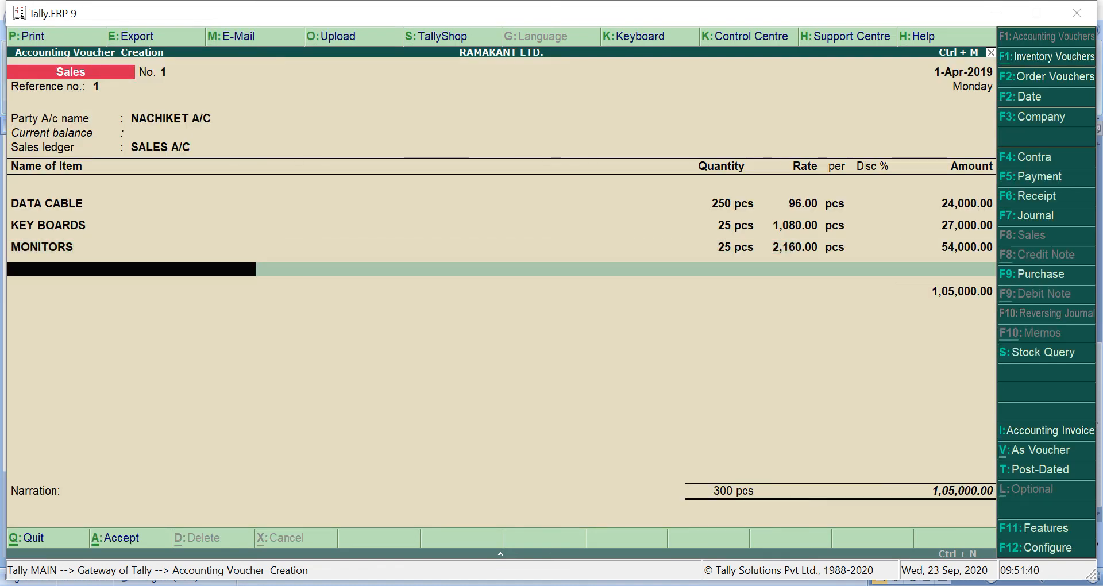
# Add MOUSE to the sales voucher with order number Not Applicable, Main Location as godown and a quantity of 100 pcs
pyautogui.press('space')
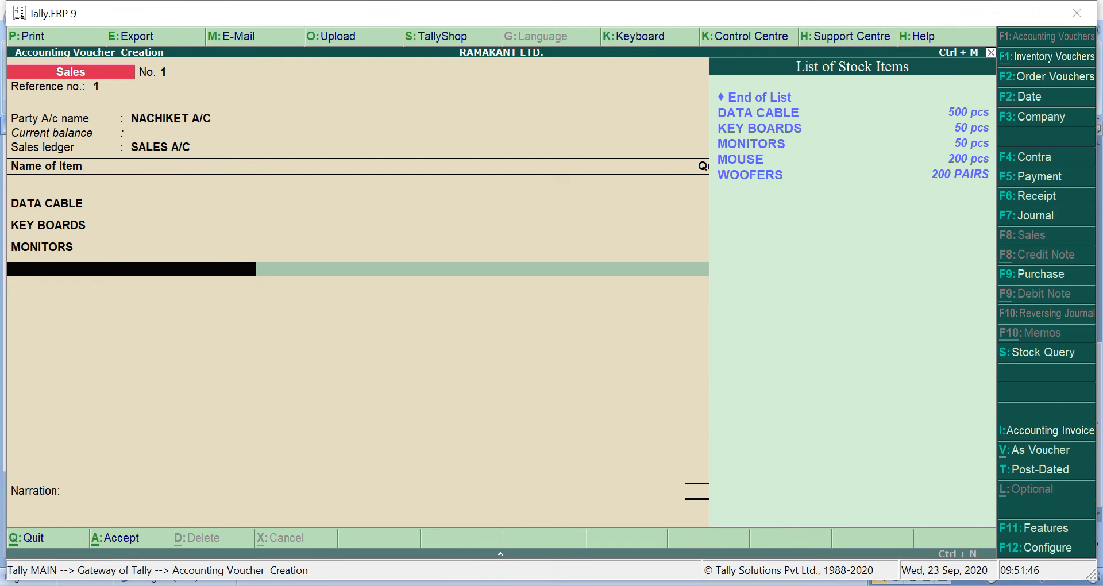
pyautogui.press('Down')
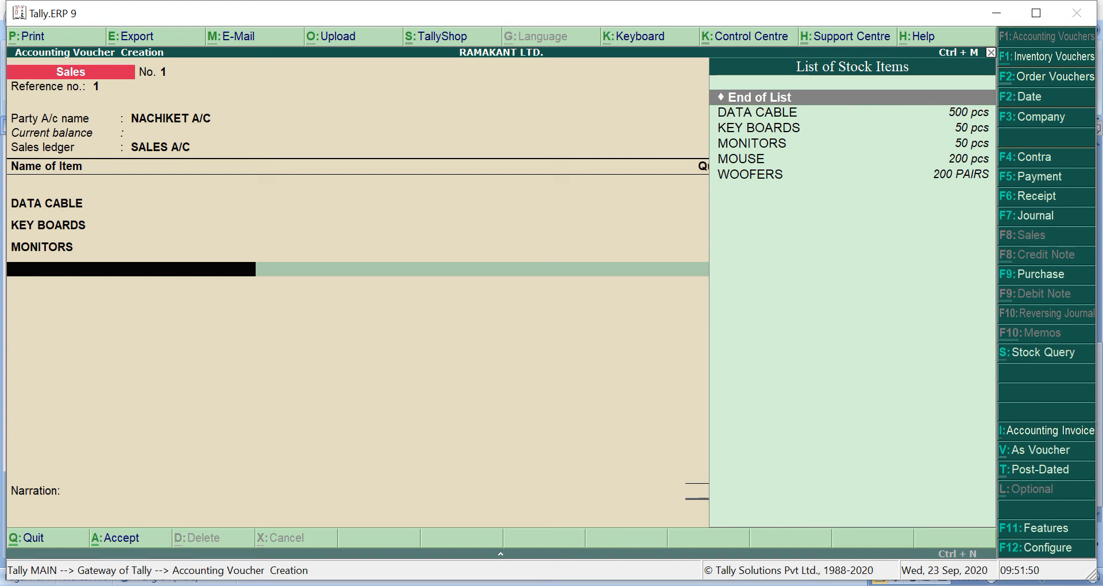
pyautogui.press('Down')
pyautogui.press('Down')
pyautogui.press('Down')
pyautogui.press('Down')
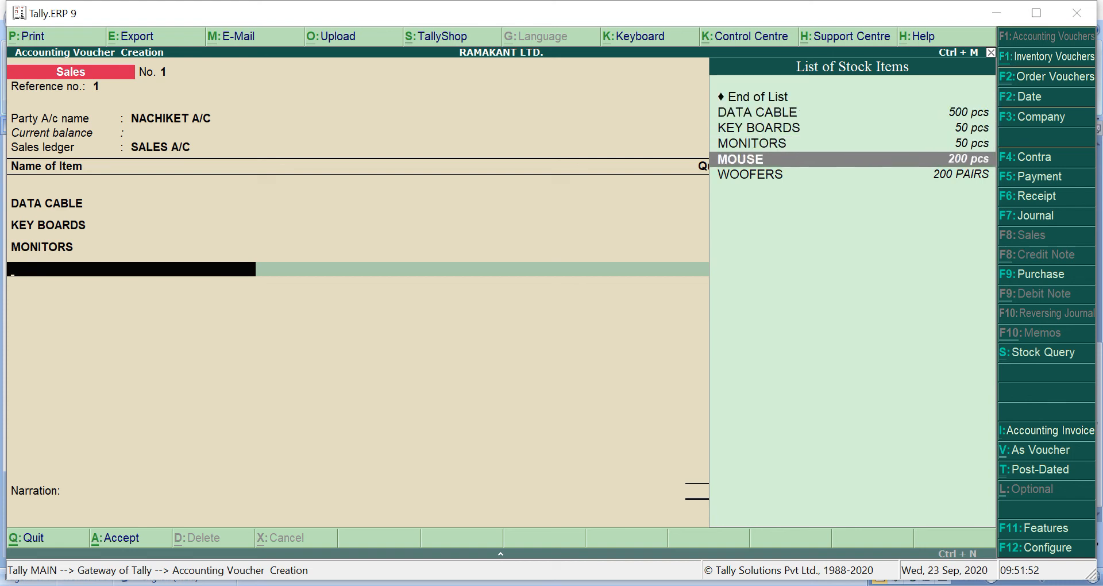
pyautogui.press('Return')
pyautogui.press('Down')
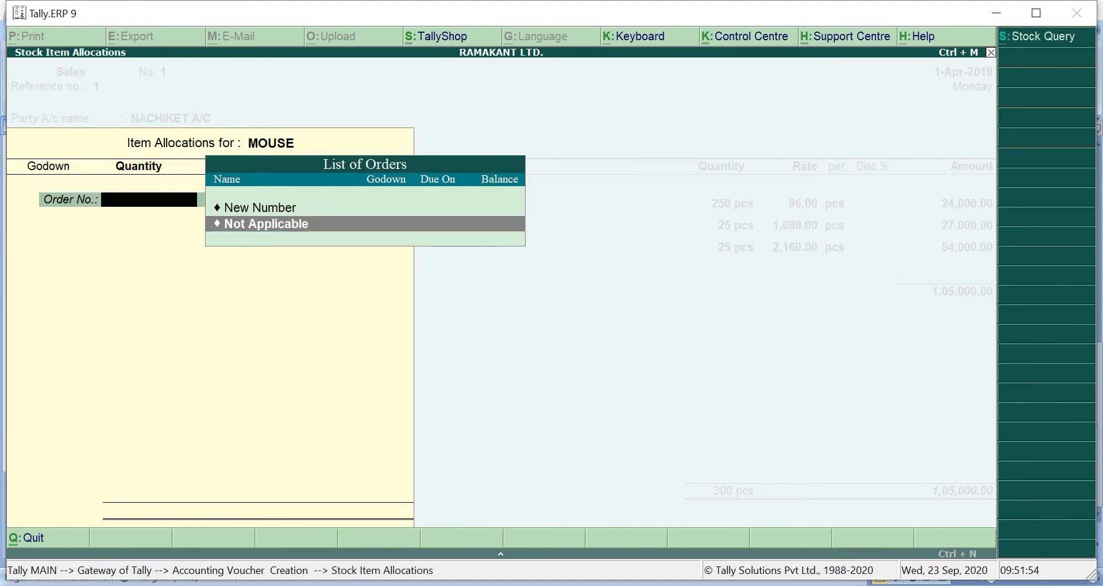
pyautogui.press('Return')
pyautogui.write('100')
pyautogui.press('Return')
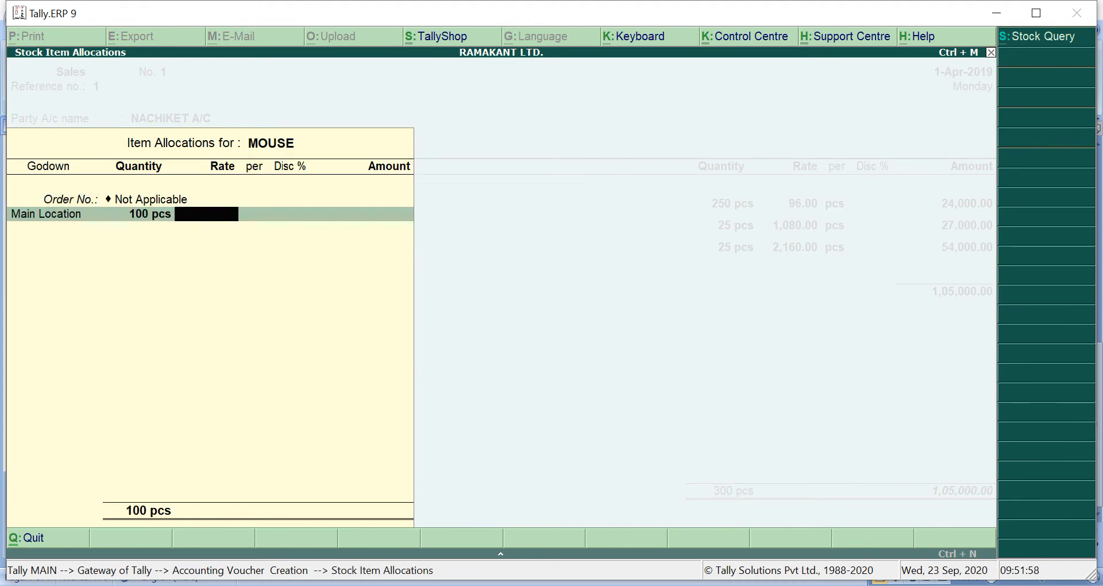
# Switch to the Word exercise and start a new line reading "MOUSE =" under the MONITOR calculation
pyautogui.hotkey('alt', 'Tab')
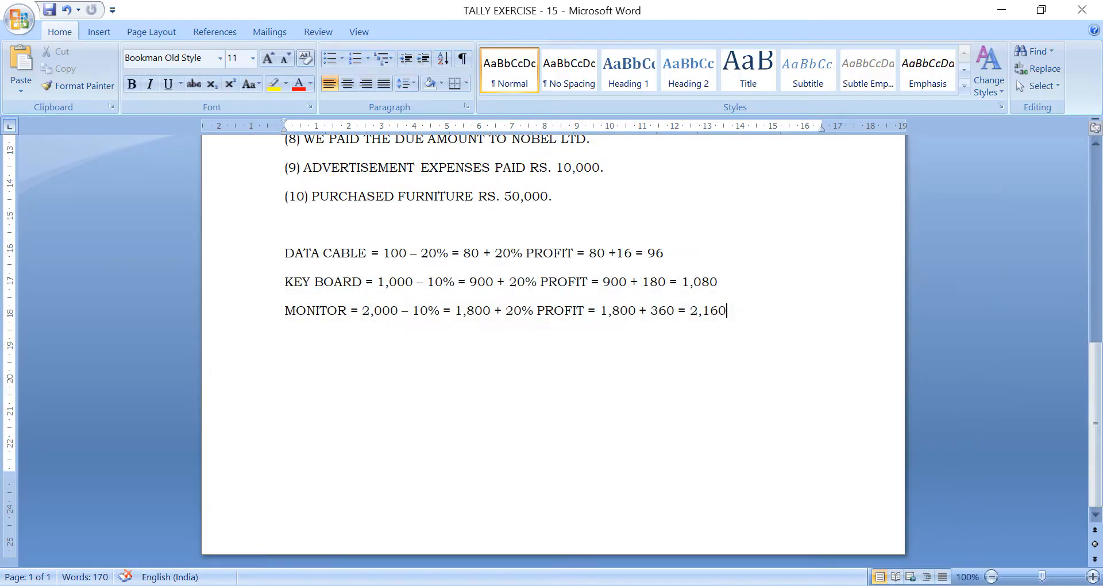
pyautogui.press('Return')
pyautogui.write('MOUSE =')
# Check the MOUSE rate per unit and discount in the purchase table, and return to the MOUSE calculation line
pyautogui.scroll(10, 349, 310)
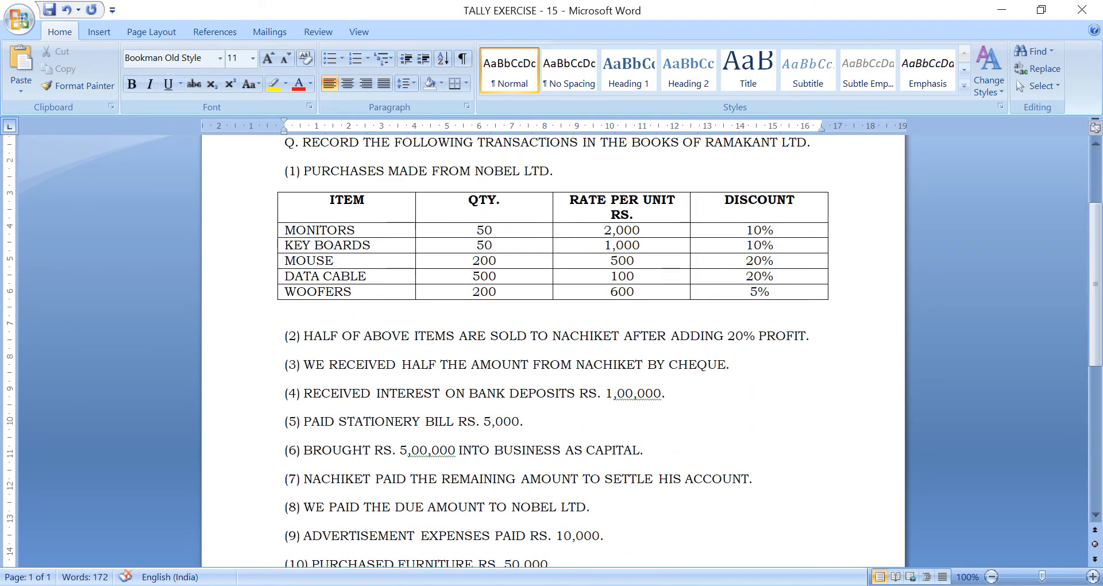
pyautogui.moveTo(608, 260); pyautogui.dragTo(723, 259)
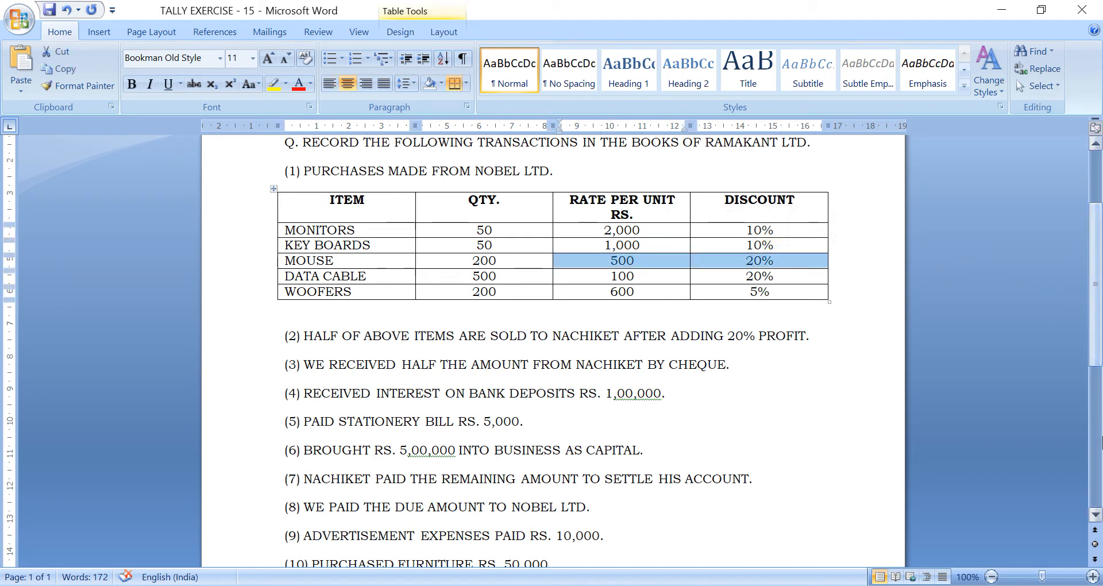
pyautogui.click(1095, 498)
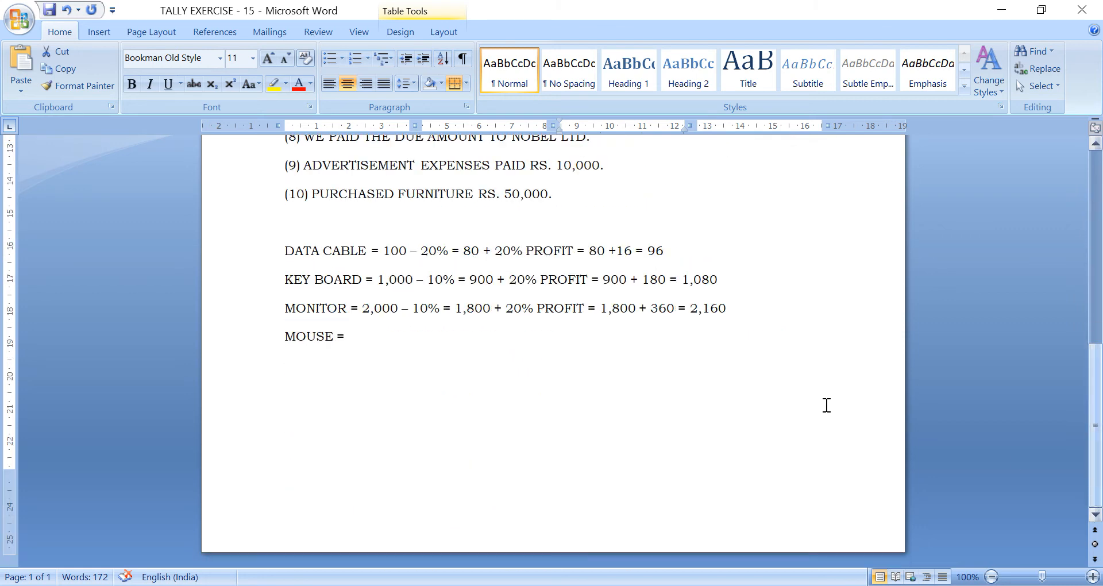
# Complete the MOUSE line as "500 – 20% = 400 + 20% PROFIT = 400 + 80 = 480" and save the document
pyautogui.click(635, 352)
pyautogui.write('500')
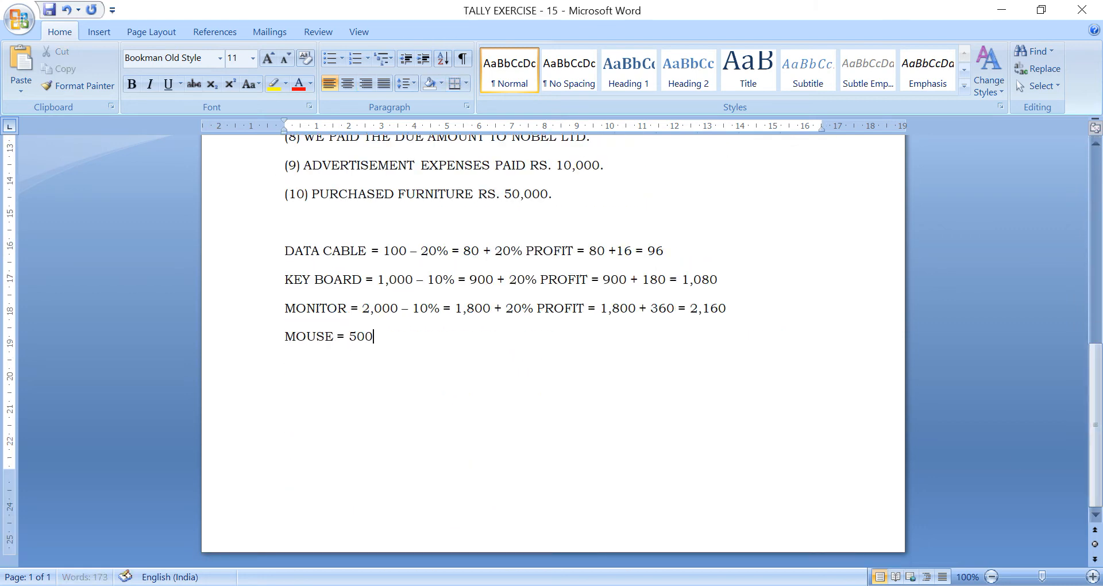
pyautogui.write(' -')
pyautogui.write(' 20%')
pyautogui.write(' =')
pyautogui.write(' 400 ')
pyautogui.write('+')
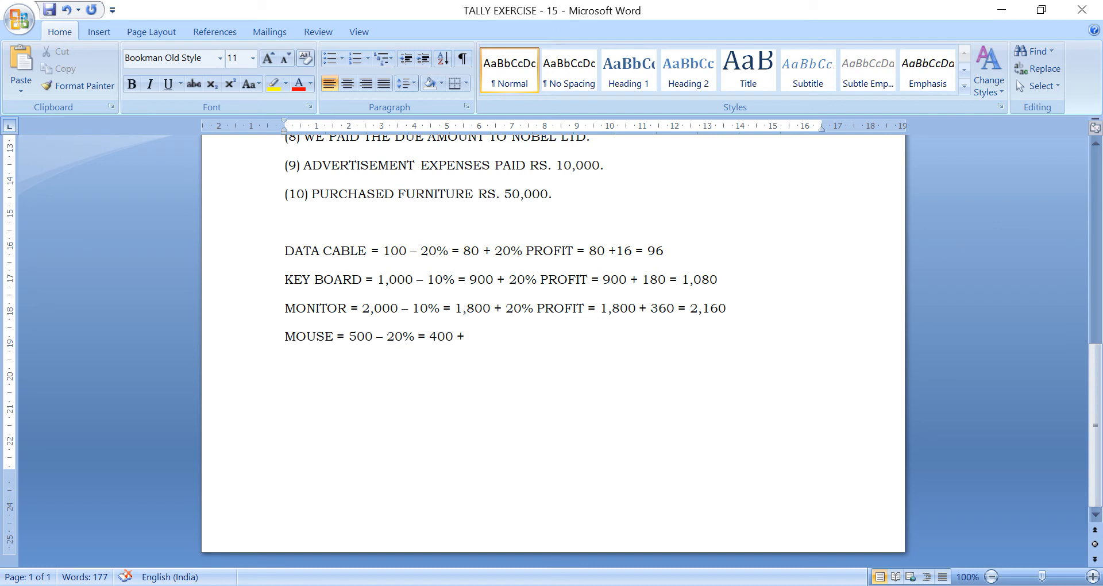
pyautogui.write('20% PROFIT')
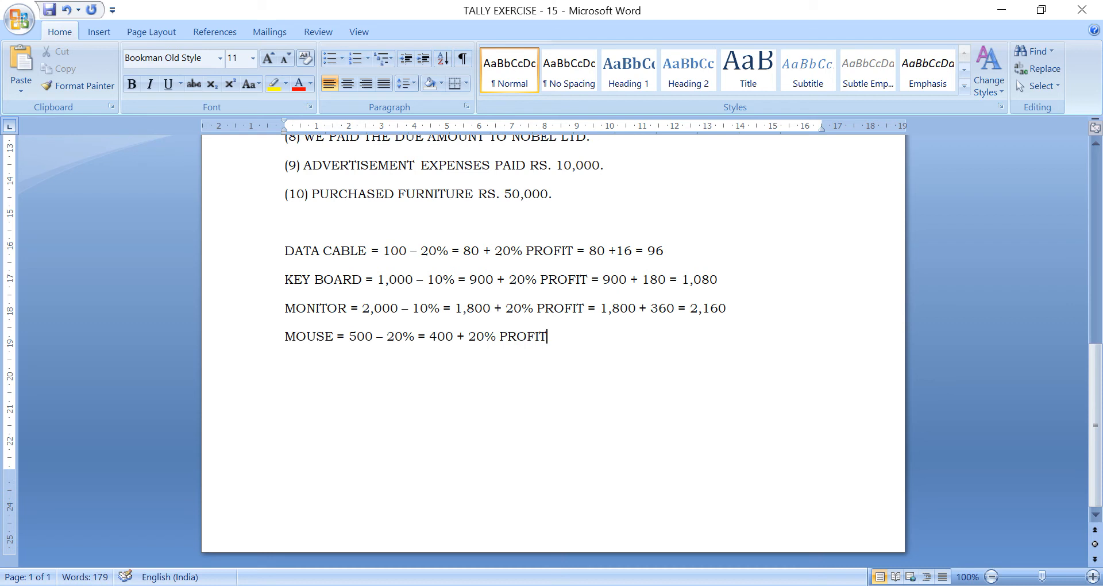
pyautogui.write(' = 400 + 80 =')
pyautogui.write('480')
pyautogui.hotkey('ctrl', 's')
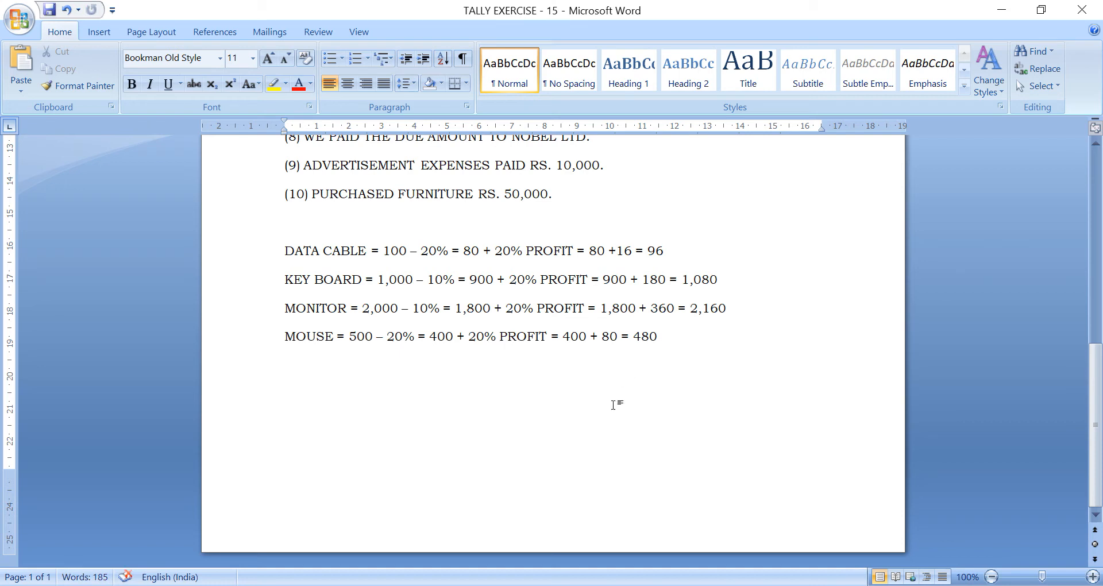
# Switch to Tally, set the MOUSE rate to 480 per pcs without discount, and complete its item allocation
pyautogui.click(622, 585)
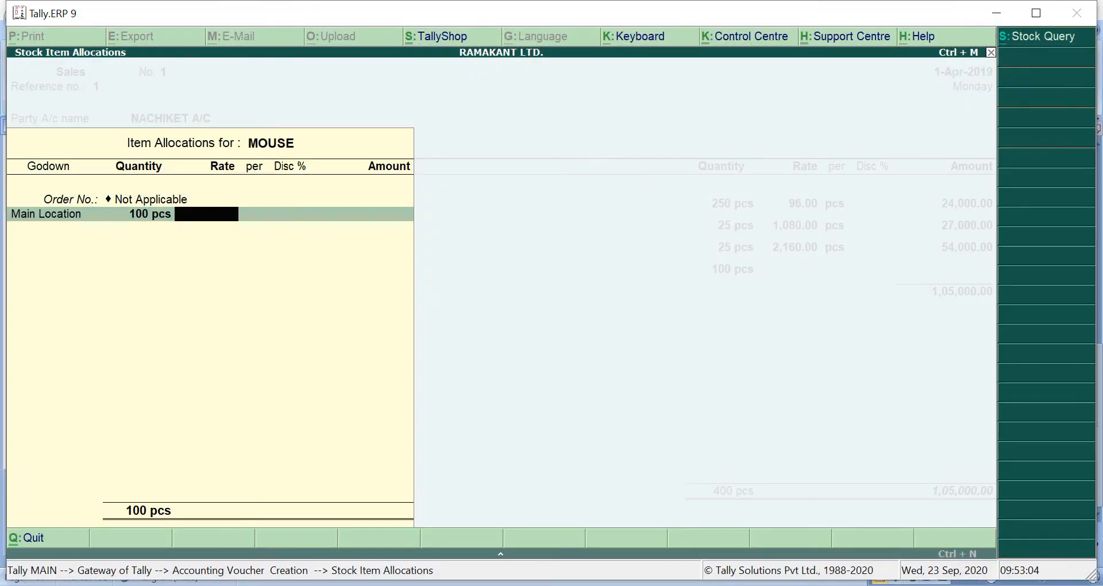
pyautogui.write('480')
pyautogui.press('Return')
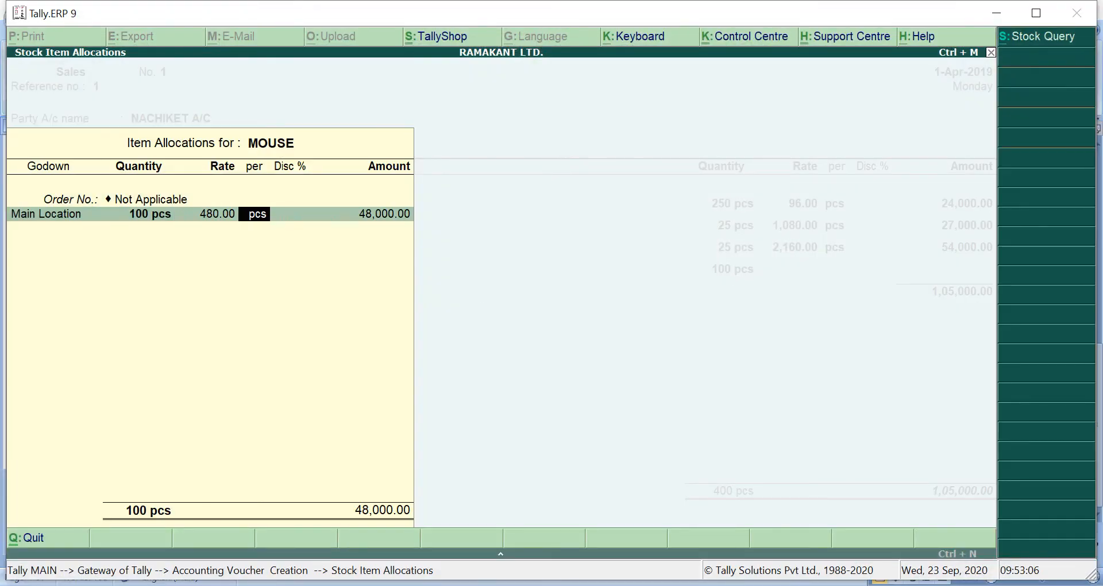
pyautogui.press('Return')
pyautogui.press('Return')
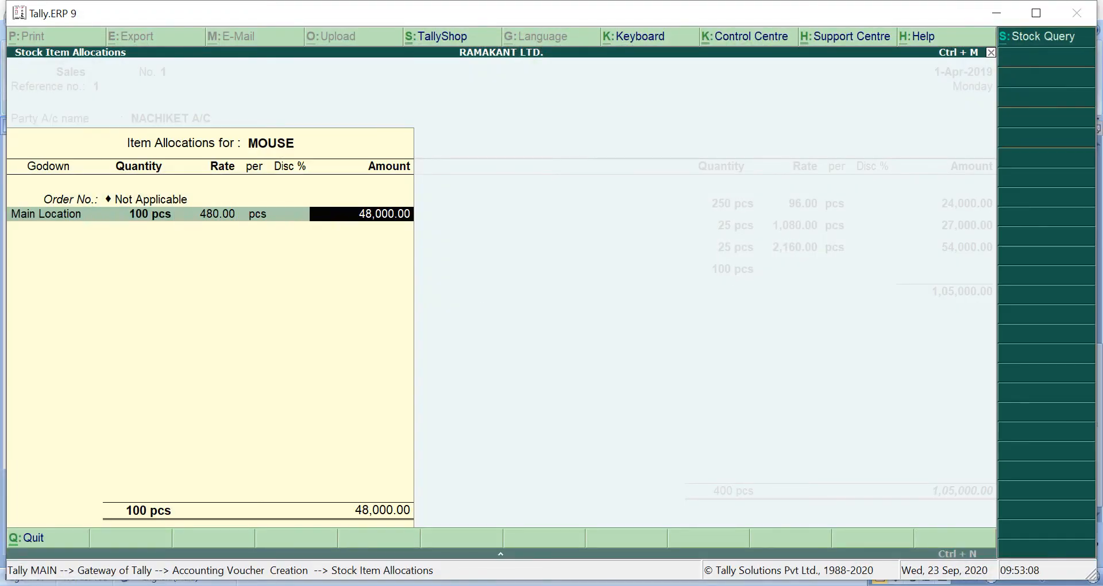
pyautogui.press('Return')
pyautogui.press('Return')
pyautogui.press('Return')
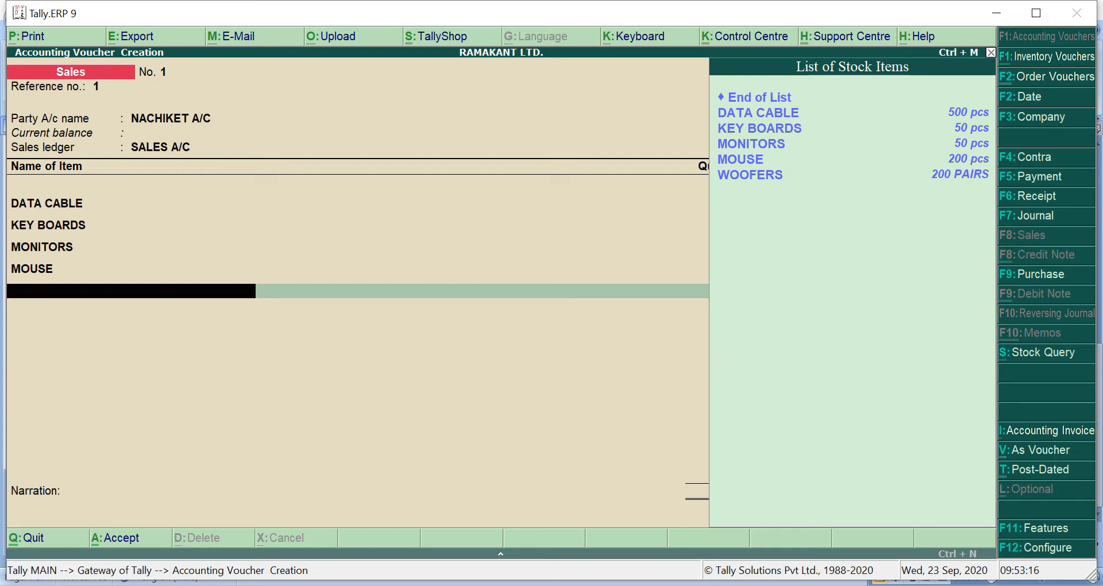
# Add WOOFERS to the sales voucher with order number Not Applicable, Main Location as godown and a quantity of 100 PAIRS
pyautogui.press('Down')
pyautogui.press('Down')
pyautogui.press('Down')
pyautogui.press('Down')
pyautogui.press('Down')
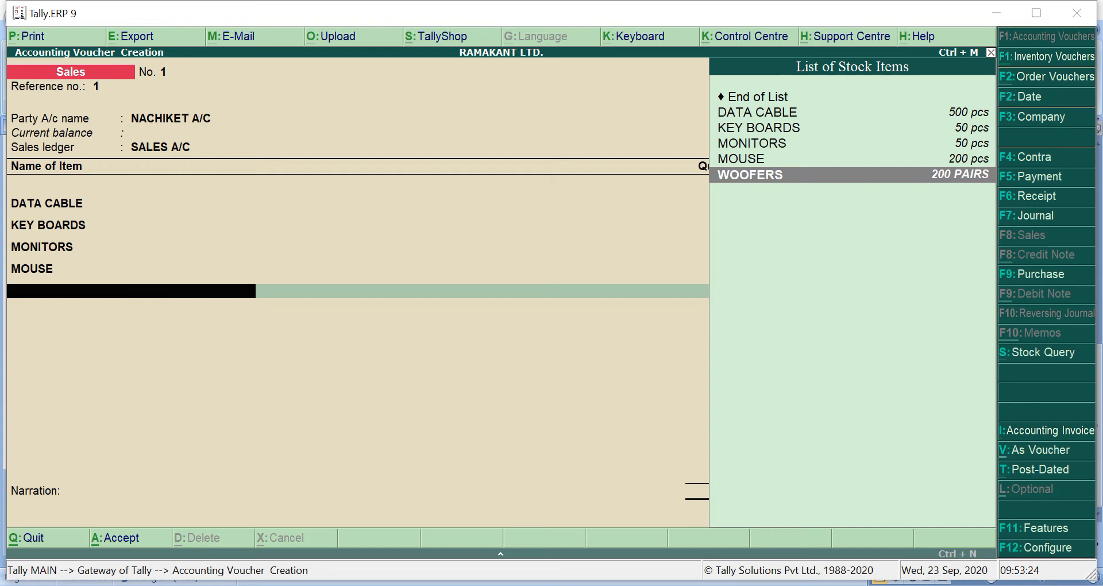
pyautogui.press('Return')
pyautogui.press('Down')
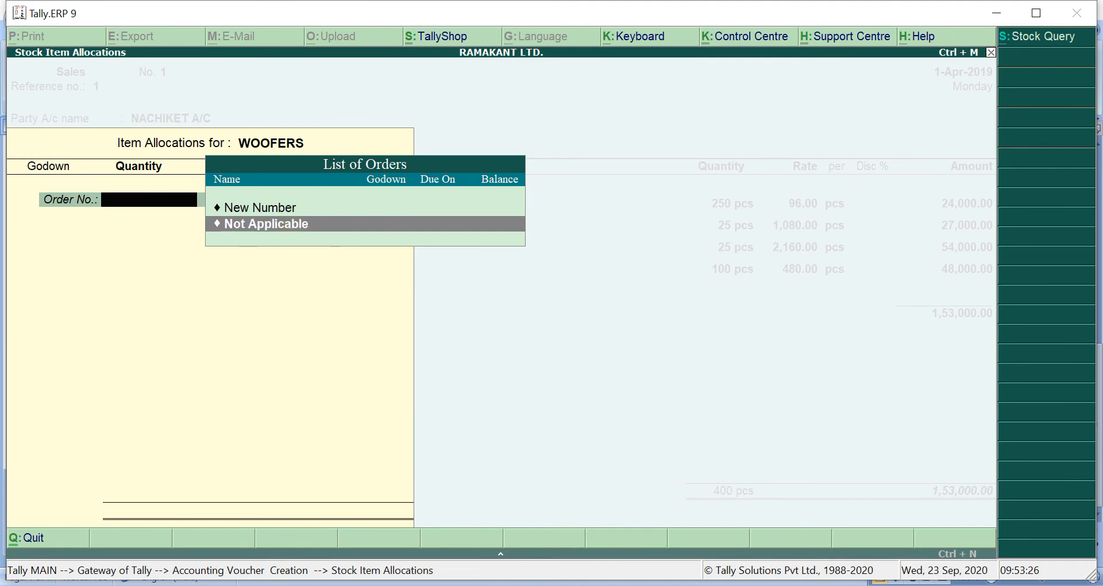
pyautogui.press('Return')
pyautogui.press('Return')
pyautogui.write('100')
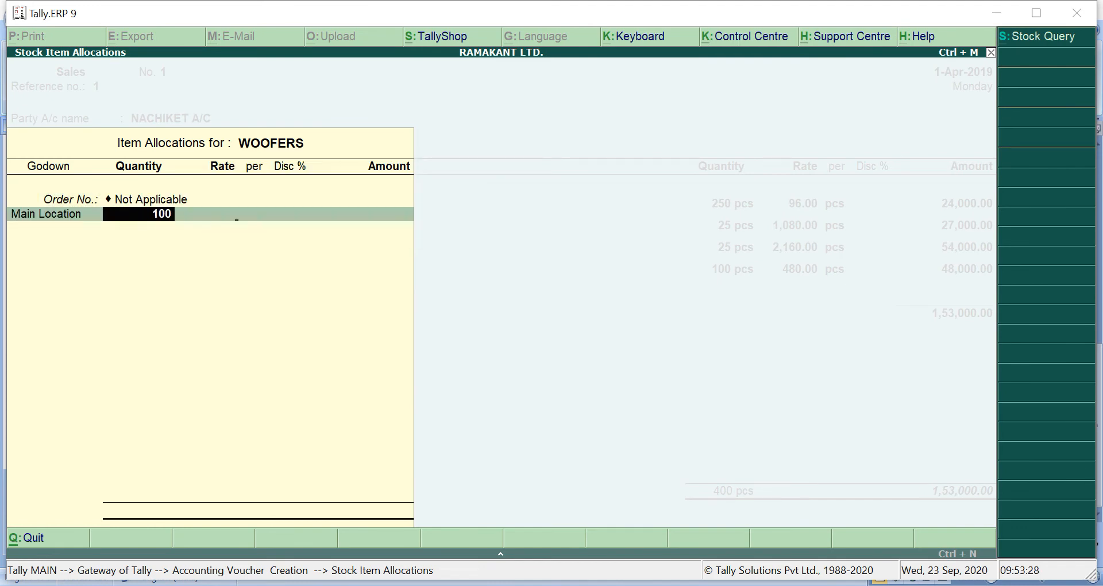
pyautogui.press('Return')
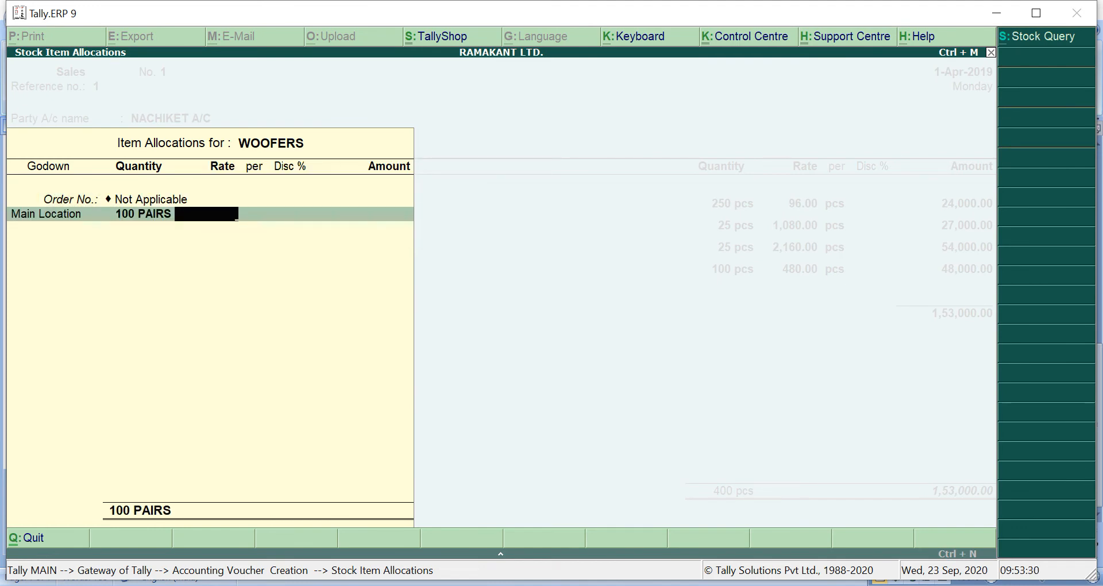
# Switch to the Word exercise and start a new line reading "WOOFERS =" under the MOUSE calculation
pyautogui.click(576, 585)
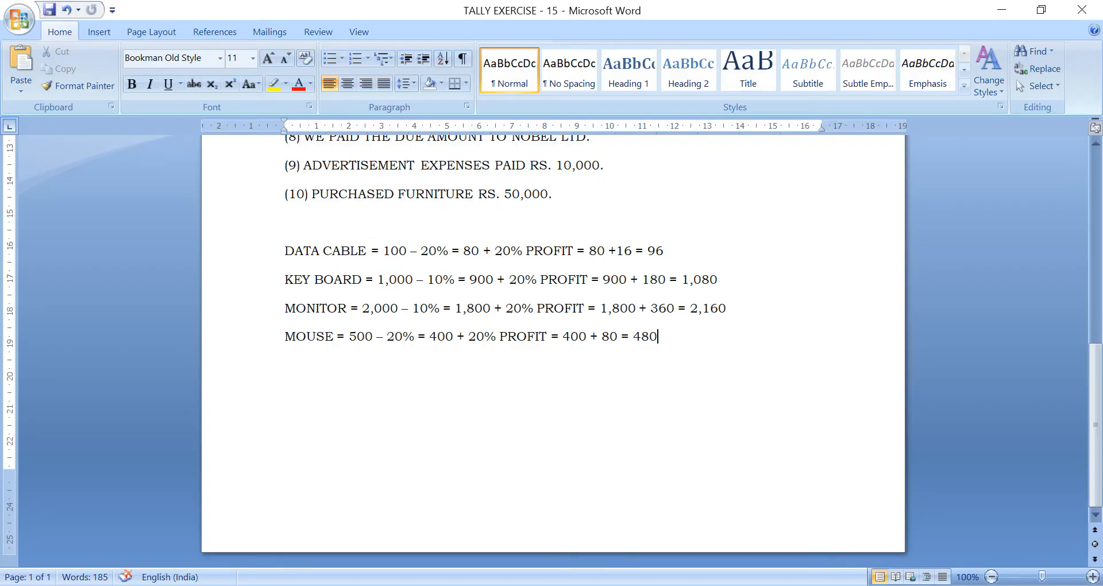
pyautogui.press('Return')
pyautogui.write('WOOFERS')
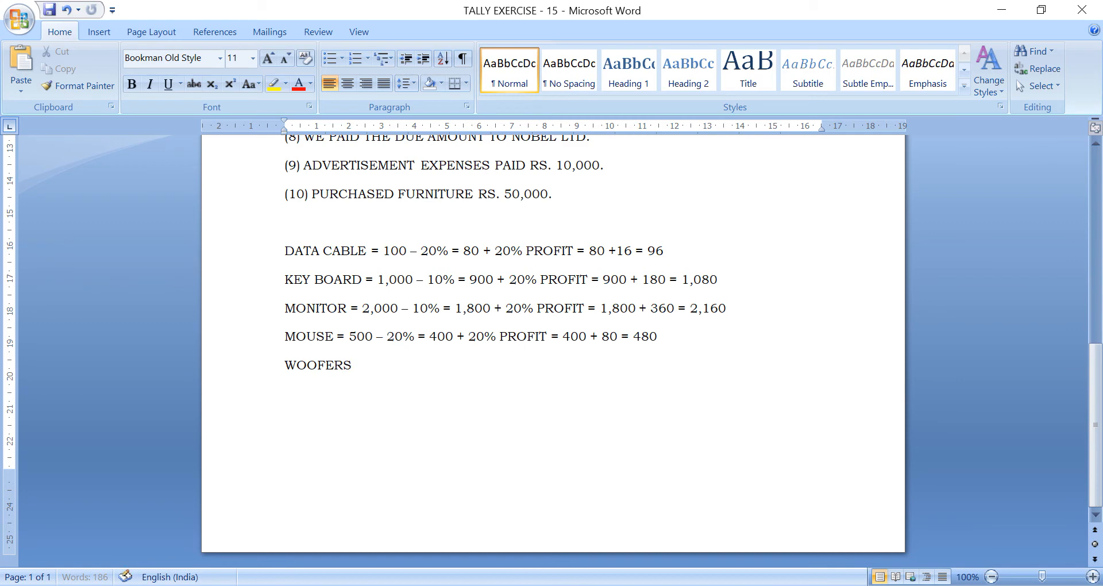
pyautogui.write('  =')
# Check the WOOFERS rate per unit and discount in the purchase table, and return to the calculation lines
pyautogui.hotkey('ctrl', 'Home')
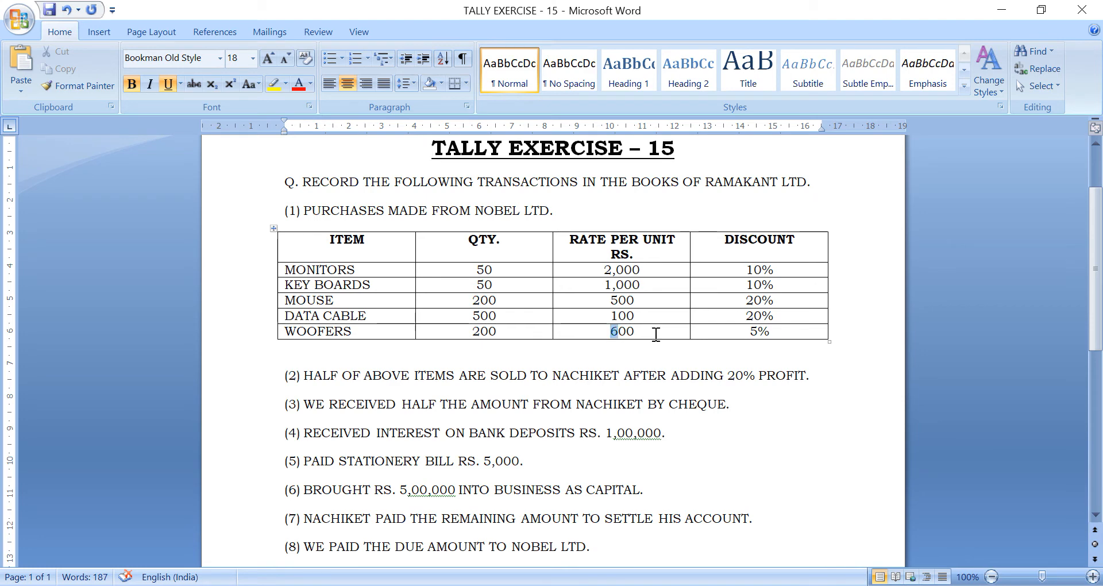
pyautogui.moveTo(644, 332); pyautogui.dragTo(740, 333)
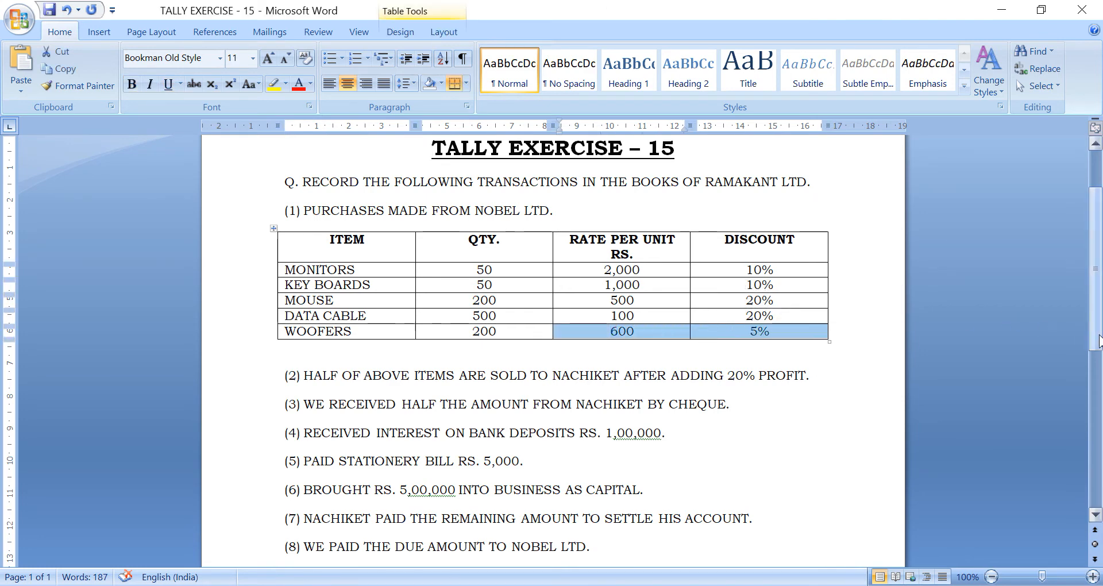
pyautogui.scroll(-12, 1084, 331)
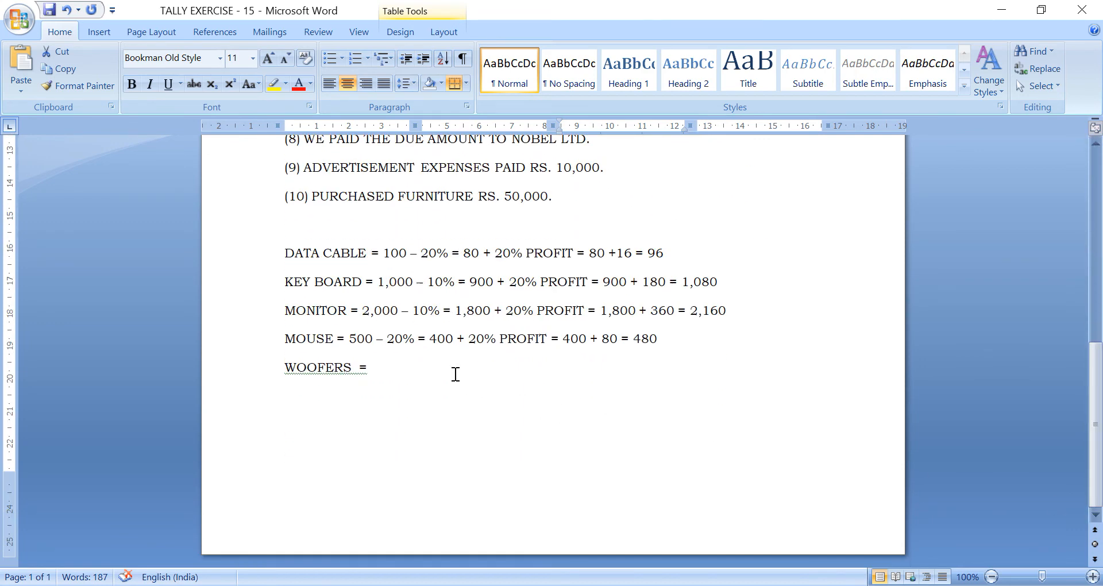
# Complete the WOOFERS line as "600 – 5% = 570 + 20% PROFIT = 570 + 114 = 684" and save the document
pyautogui.click(456, 374)
pyautogui.write('600')
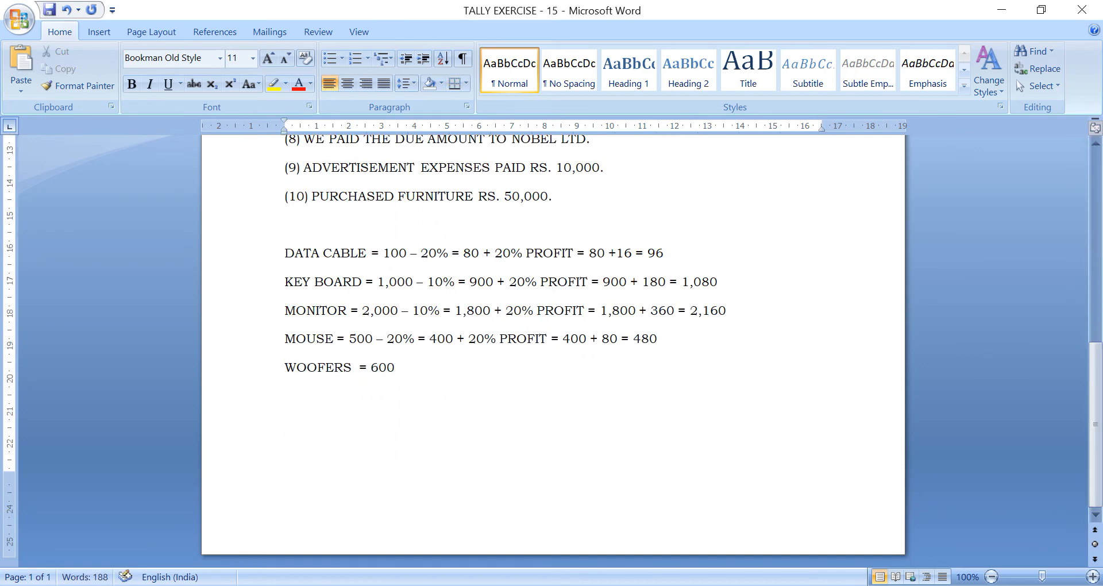
pyautogui.write(' - 5% = 570 + 20%')
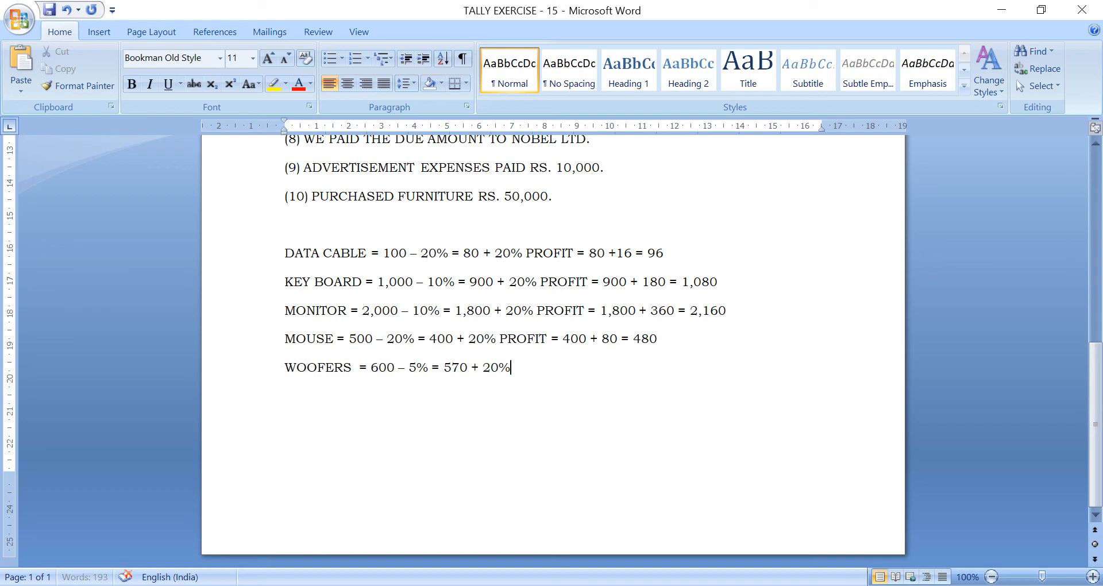
pyautogui.write(' PROFIT = 570 +')
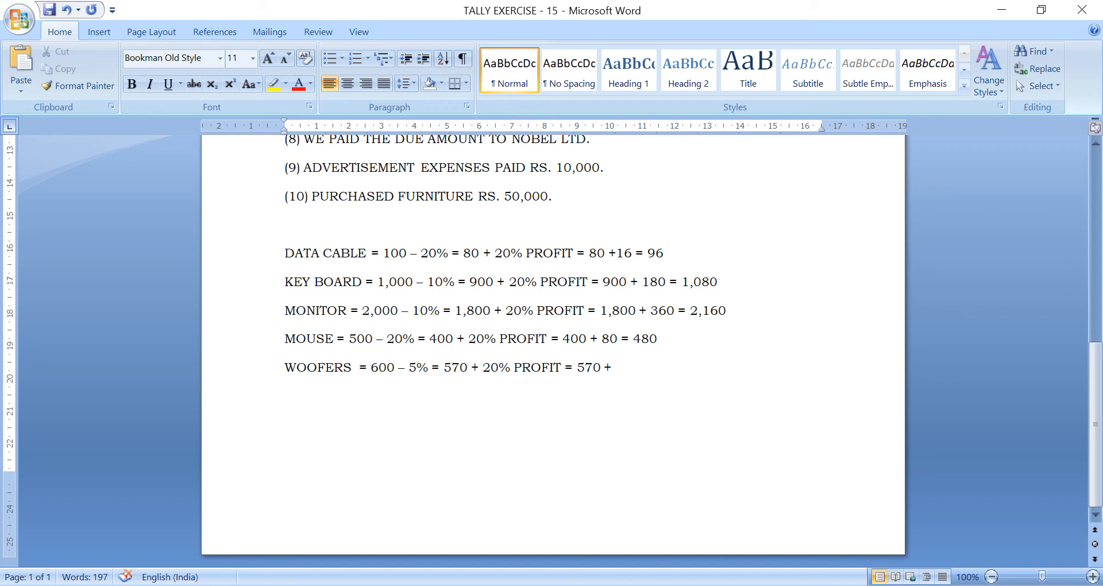
pyautogui.write('114 =')
pyautogui.write('684')
pyautogui.hotkey('ctrl', 's')
# Switch to Tally, set the WOOFERS rate to 684 per PAIRS without discount, and complete its item allocation
pyautogui.hotkey('alt', 'Tab')
pyautogui.write('684')
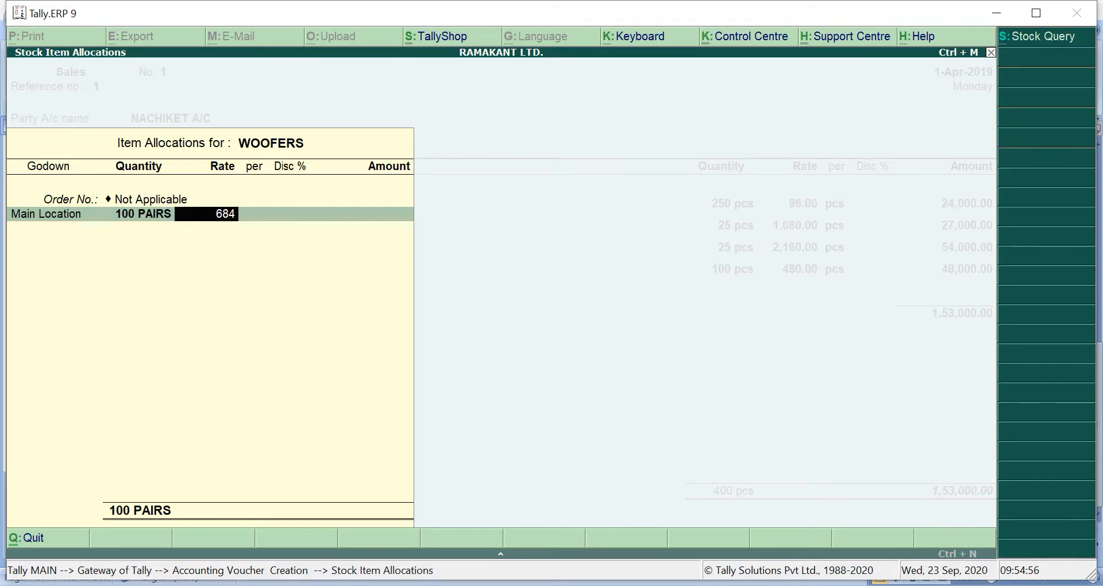
pyautogui.press('Return')
pyautogui.press('Return')
pyautogui.press('Return')
pyautogui.press('Return')
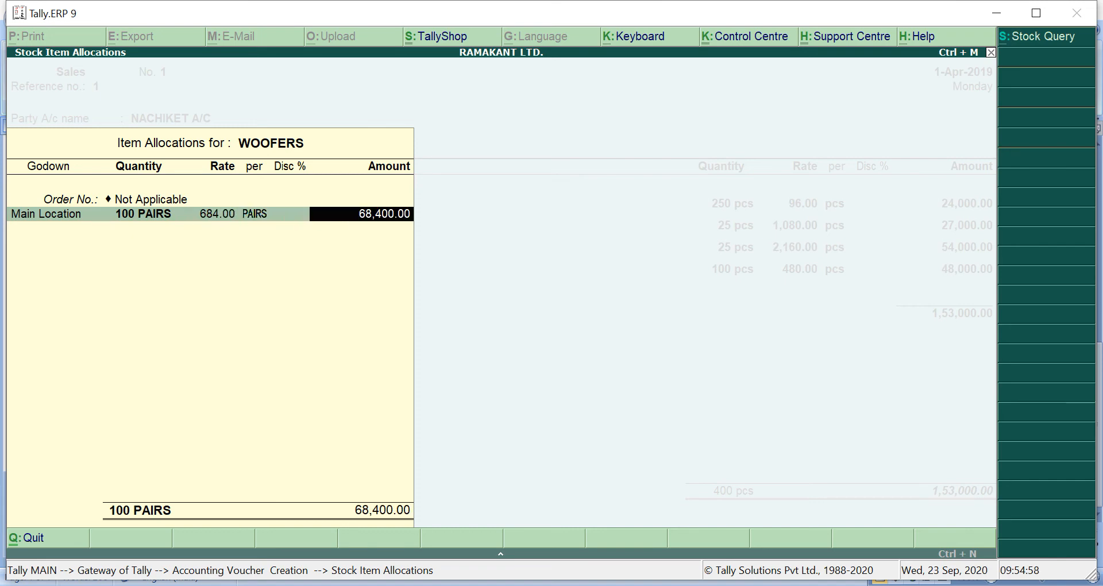
pyautogui.press('Return')
pyautogui.press('Return')
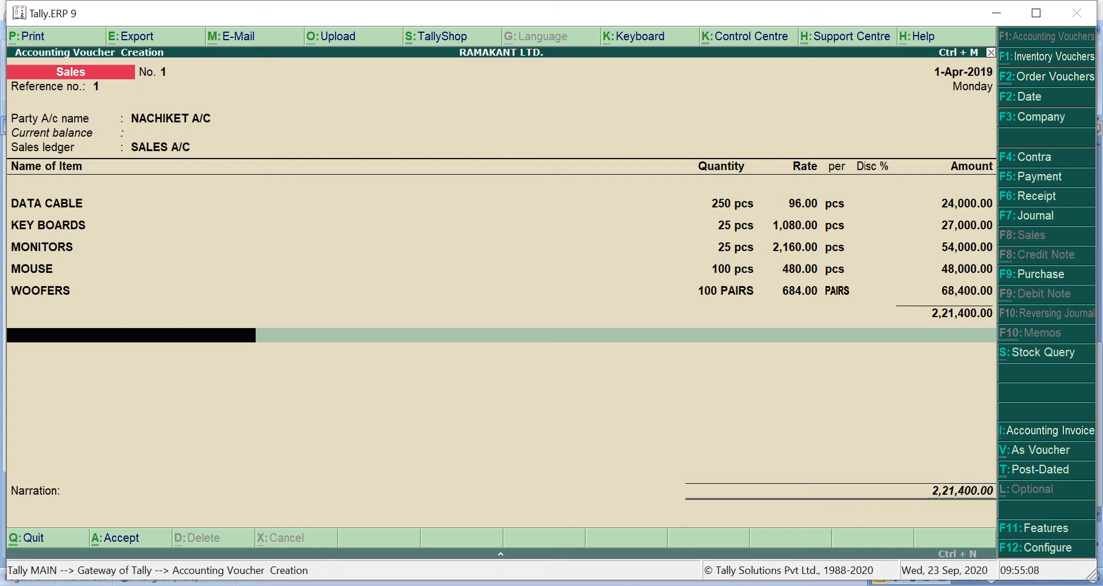
# End the item list, enter a narration stating that goods were sold to the customer, and accept the sales voucher
pyautogui.press('Return')
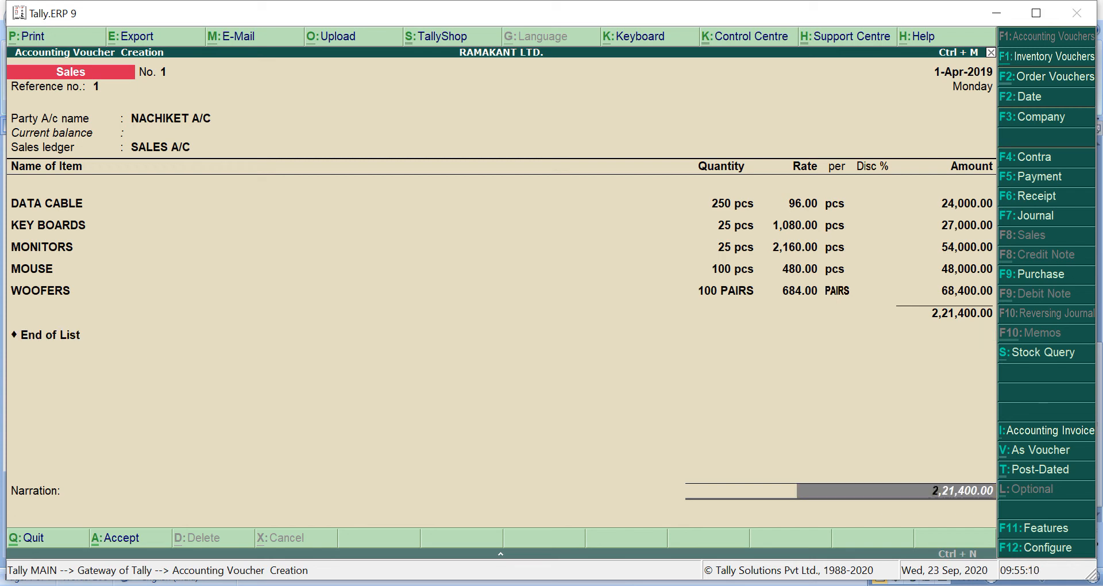
pyautogui.press('Return')
pyautogui.write('GOODS')
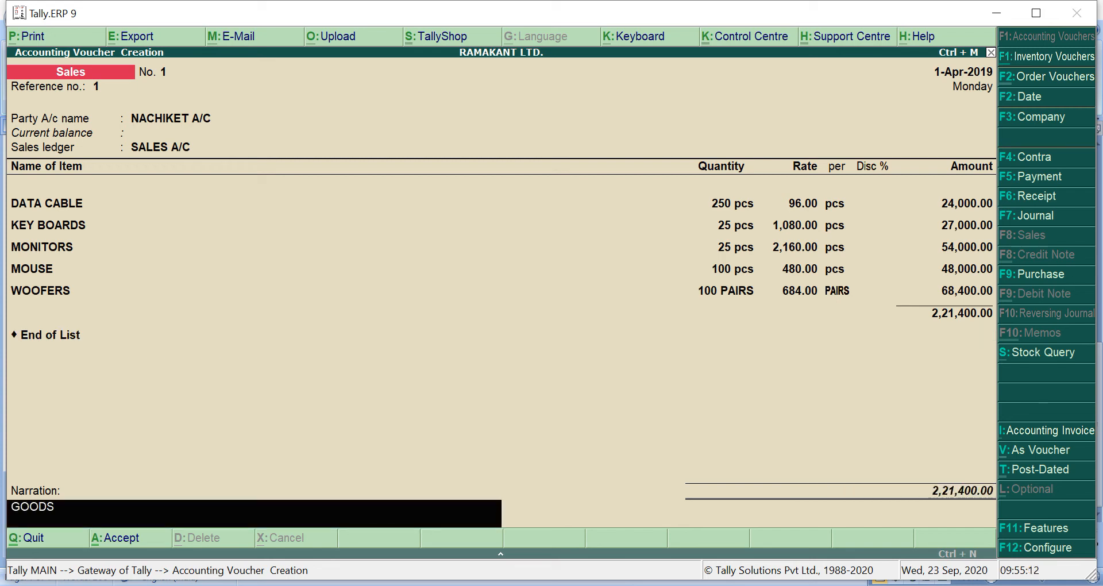
pyautogui.write(' SOLD TO NACHIKET.')
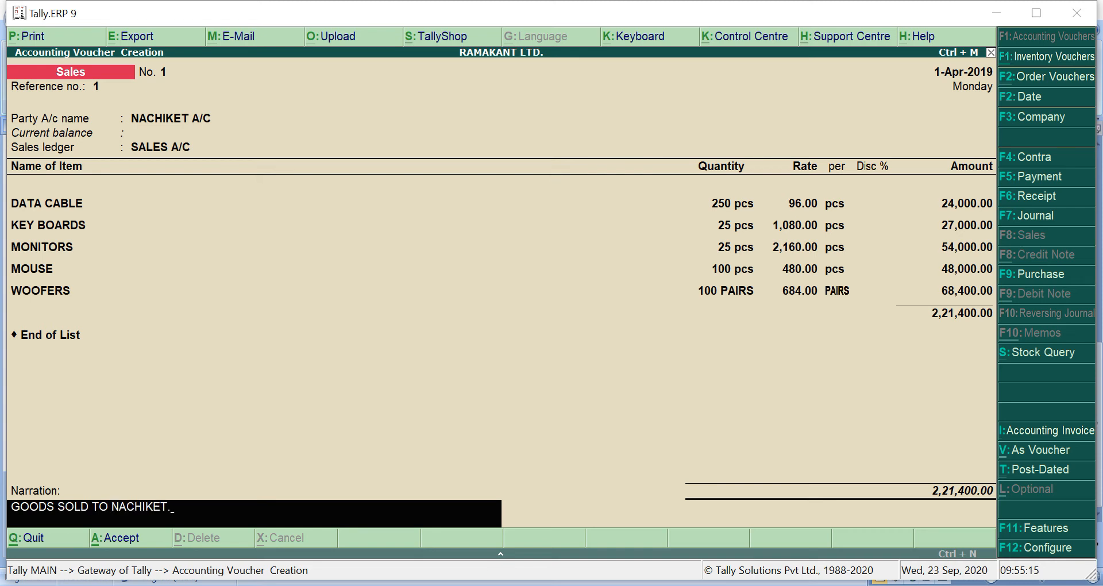
pyautogui.press('Return')
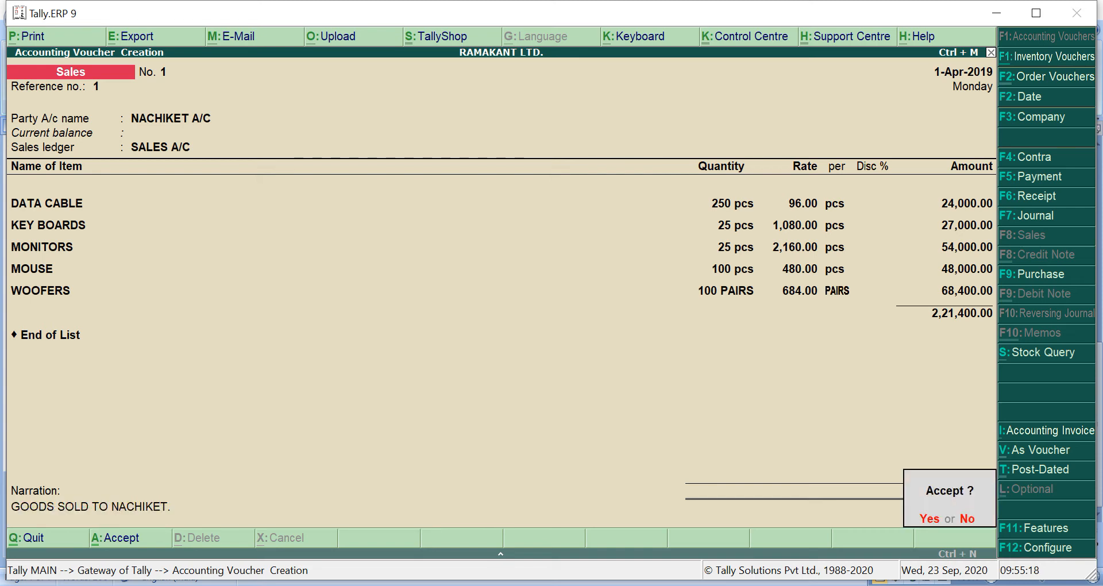
pyautogui.press('y')
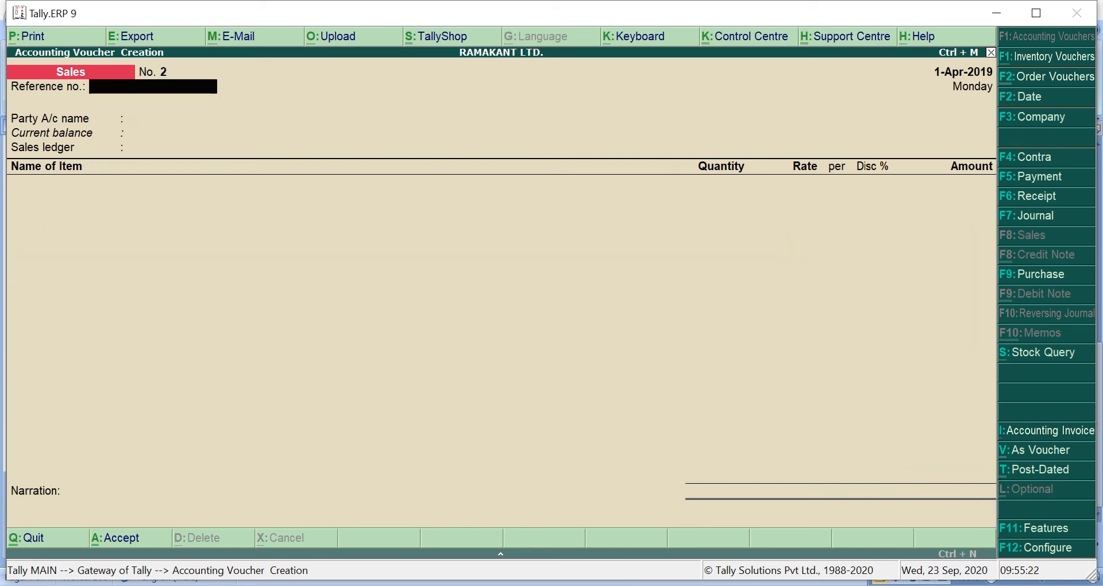
# Switch to the Word exercise, make the five profit calculation lines from DATA CABLE to WOOFERS bold, and save the document
pyautogui.hotkey('alt', 'Tab')
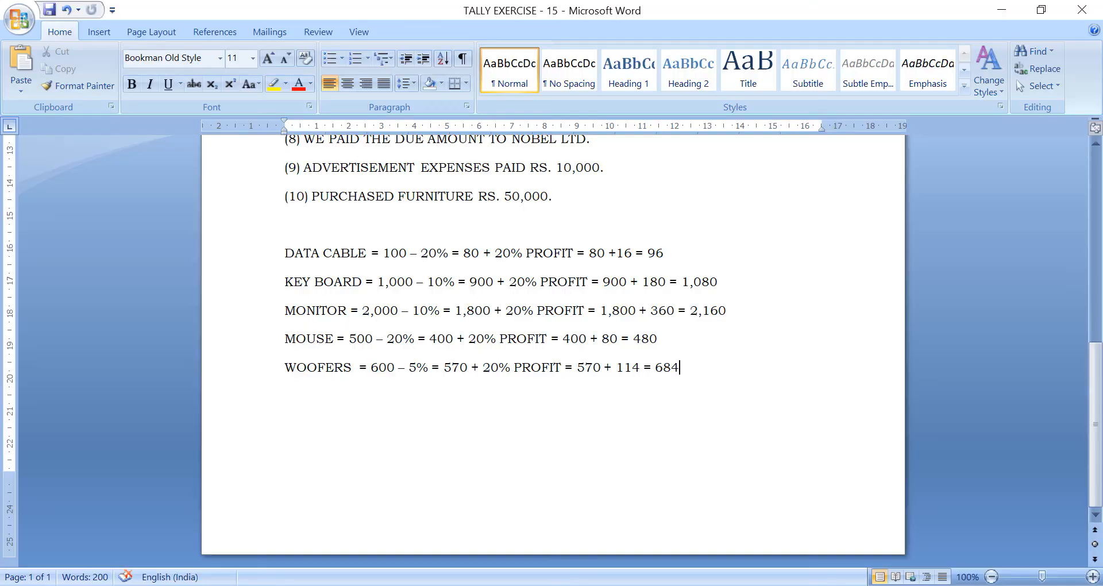
pyautogui.press('Up')
pyautogui.press('Up')
pyautogui.press('Up')
pyautogui.press('Up')
pyautogui.press('Up')
pyautogui.moveTo(284, 253); pyautogui.dragTo(718, 402)
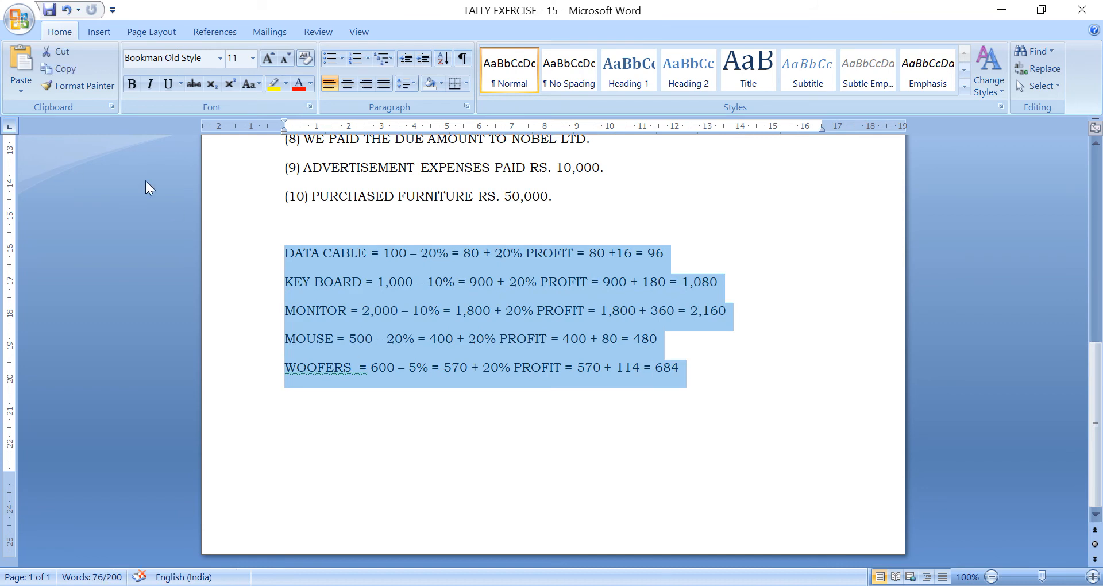
pyautogui.click(132, 84)
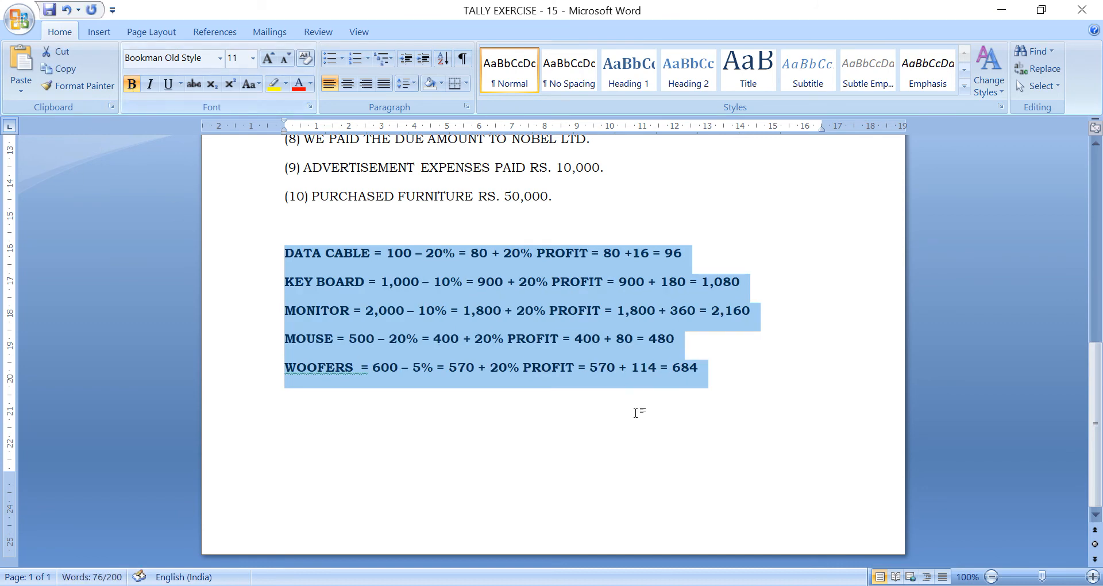
pyautogui.click(639, 367)
pyautogui.hotkey('ctrl', 's')
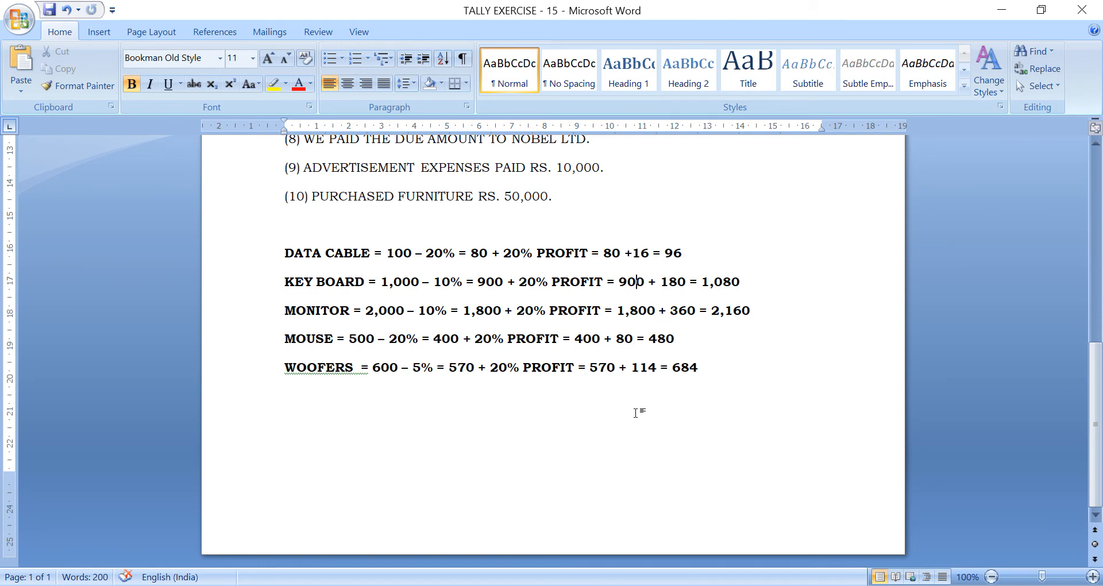
# Review the transactions following the half-items sale in the exercise, and switch back to Tally
pyautogui.press('Up')
pyautogui.press('Up')
pyautogui.press('Up')
pyautogui.press('Up')
pyautogui.press('Up')
pyautogui.press('Up')
pyautogui.press('Up')
pyautogui.press('Up')
pyautogui.press('Up')
pyautogui.press('Up')
pyautogui.press('Up')
pyautogui.press('Up')
pyautogui.press('Up')
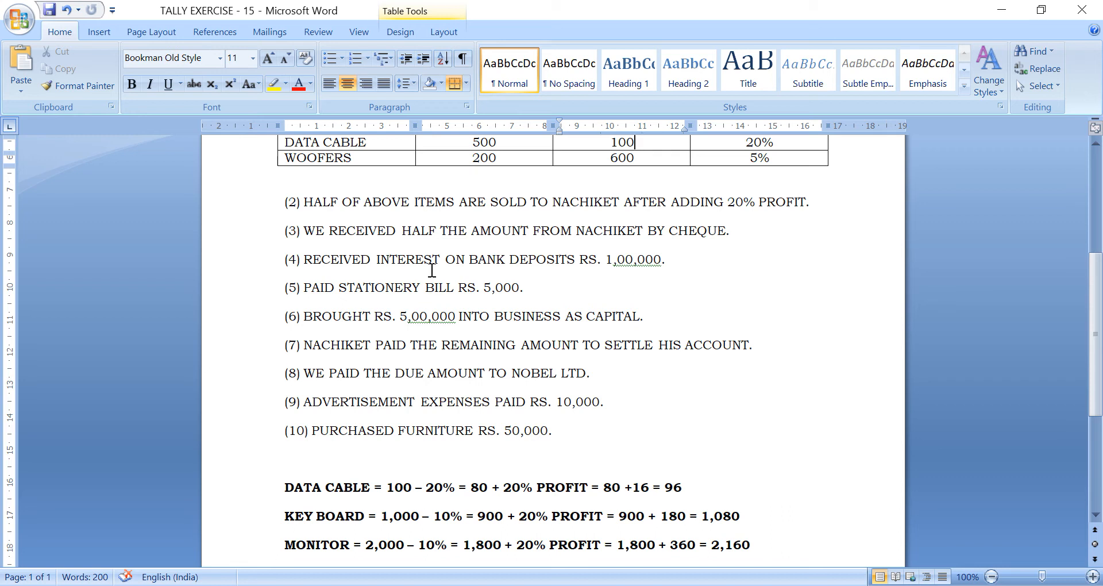
pyautogui.click(432, 269)
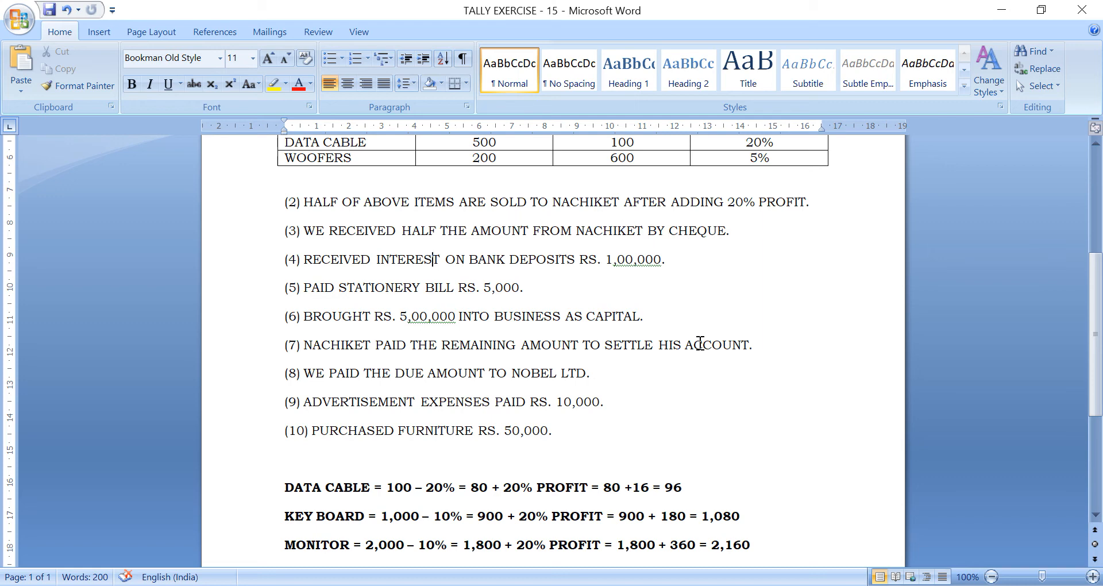
pyautogui.hotkey('alt', 'Tab')
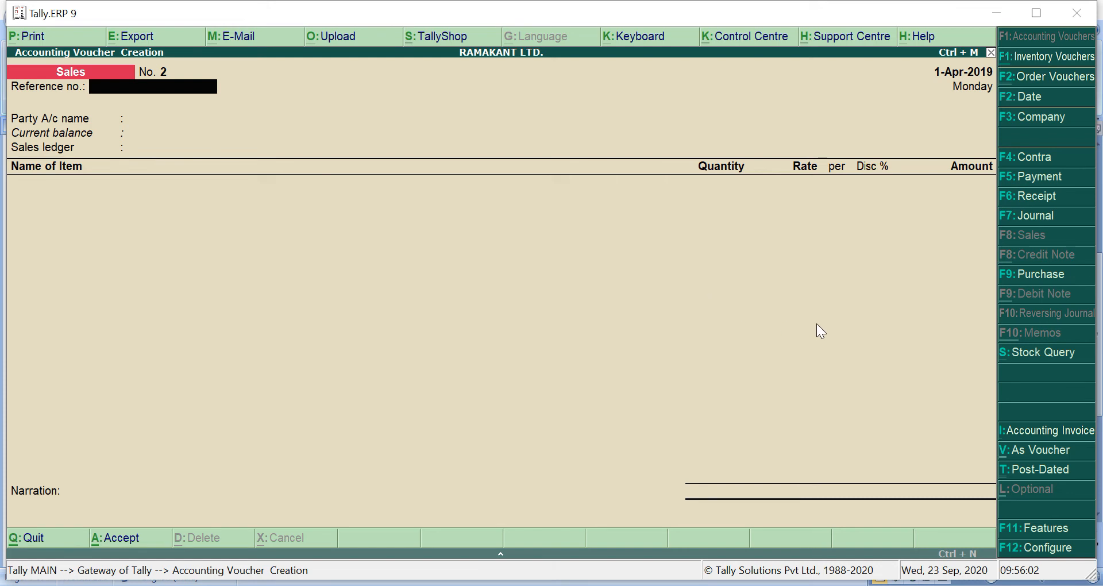
# Start a receipt voucher for BANK A/C and enter 1,10,700 against the ledger of the customer from the half-items sale
pyautogui.click(1040, 201)
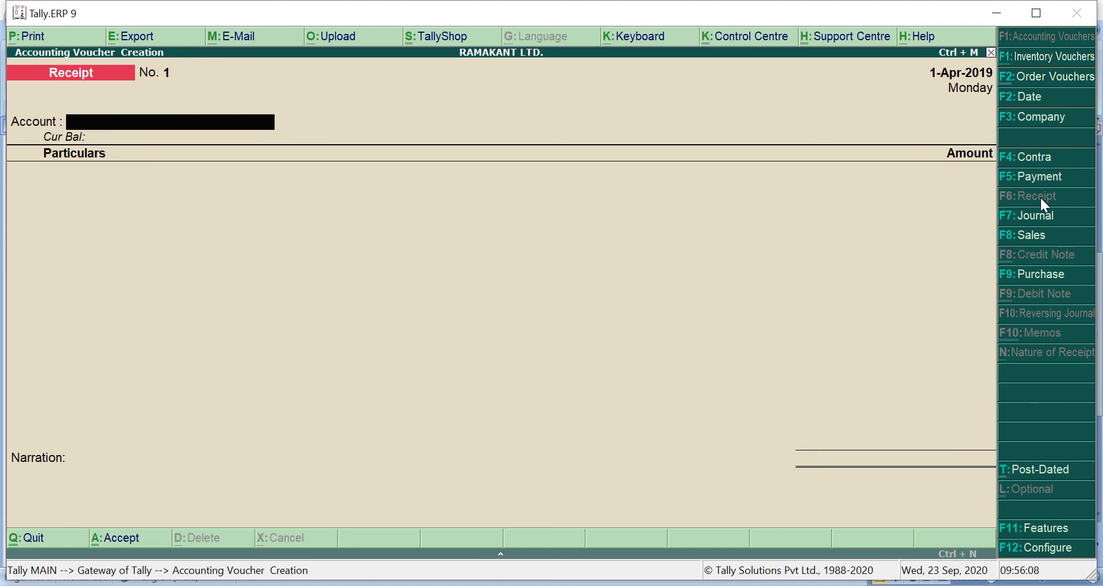
pyautogui.write('B')
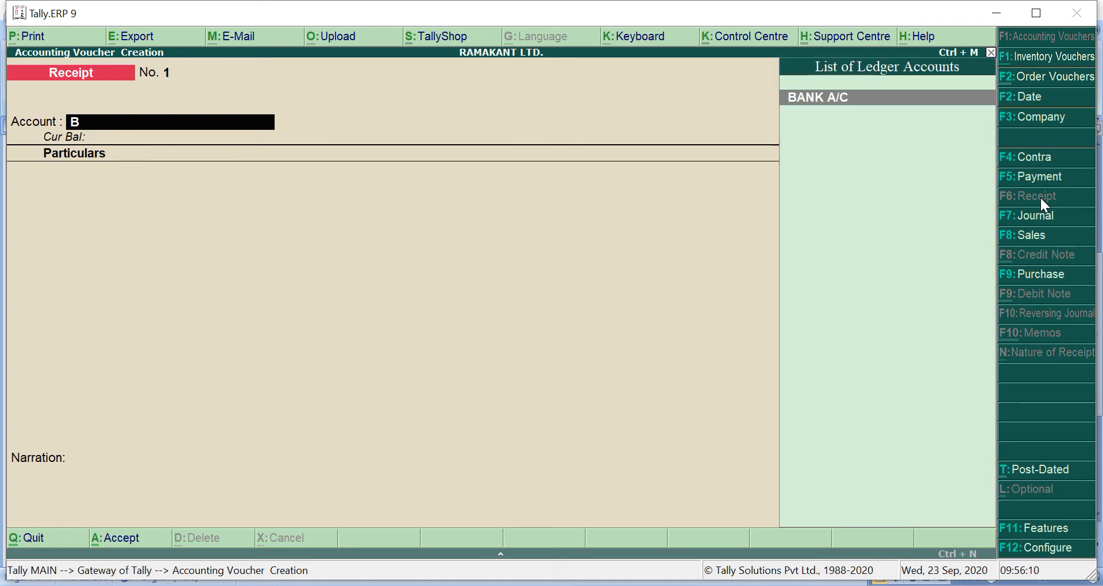
pyautogui.press('Return')
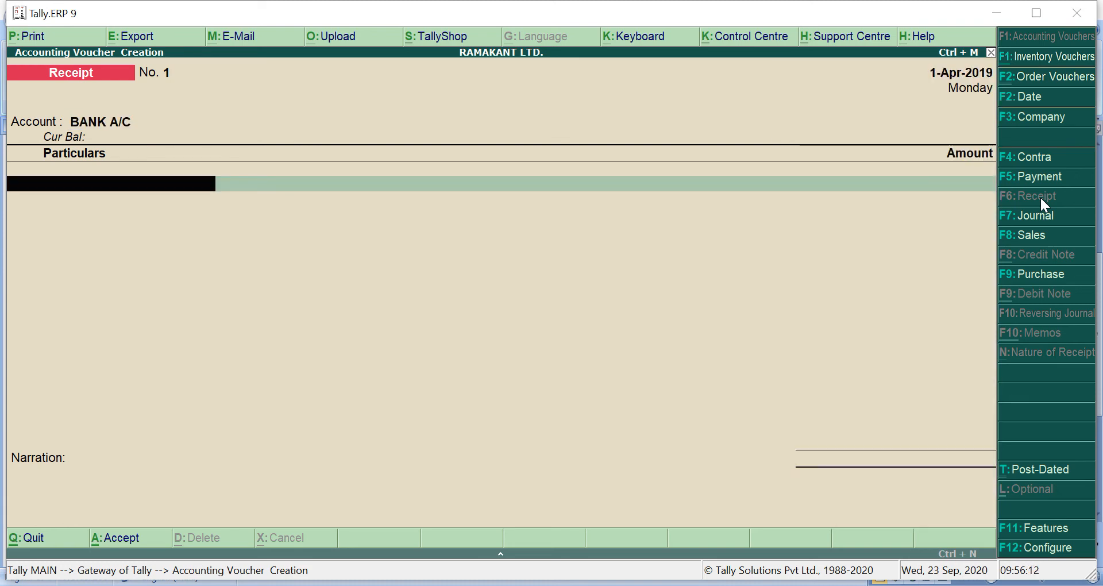
pyautogui.write('N')
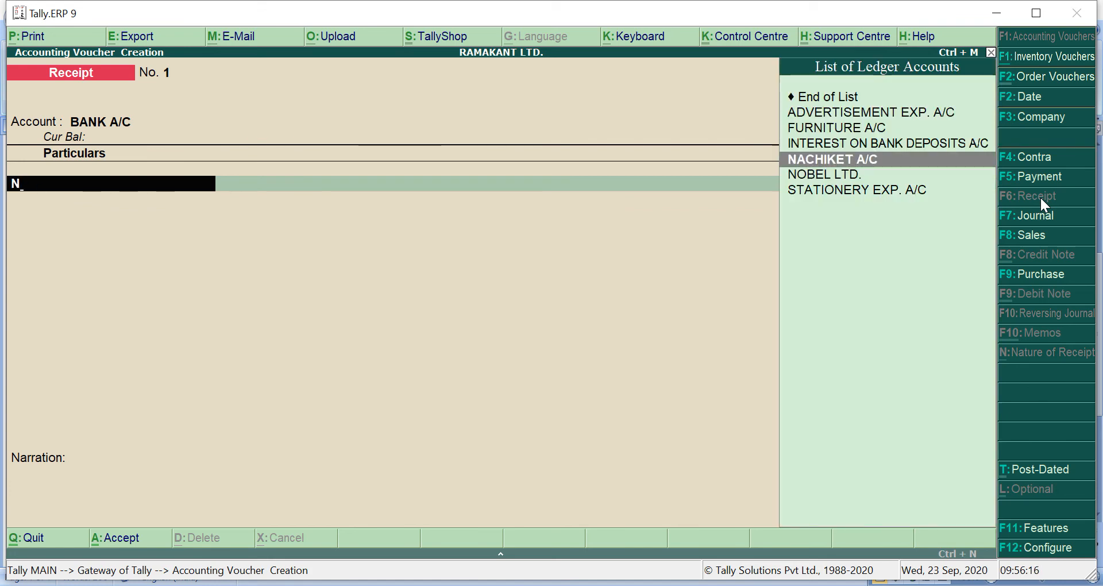
pyautogui.press('Return')
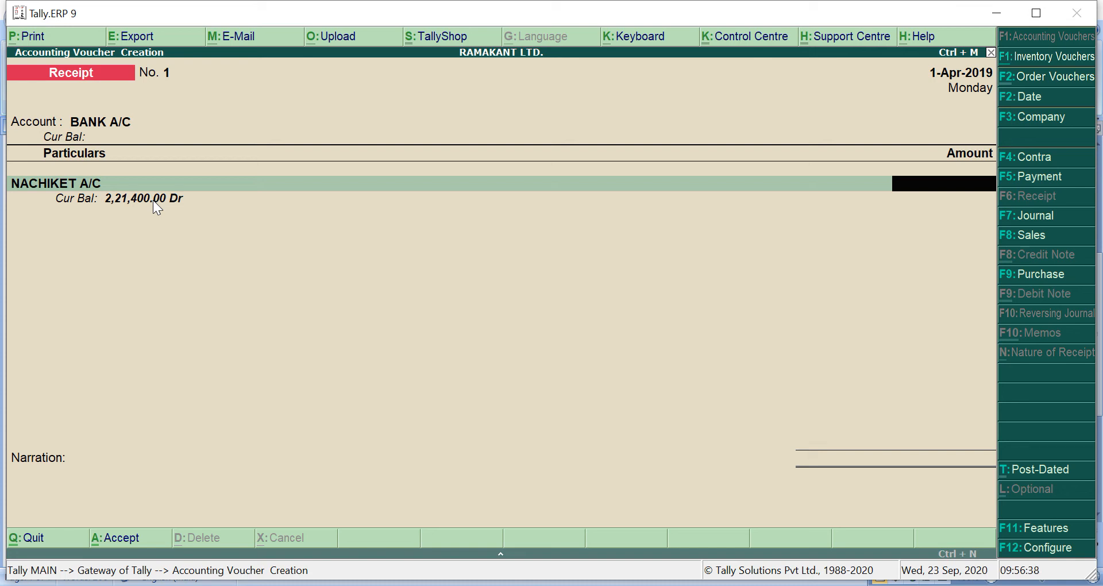
pyautogui.write('1,10,700')
pyautogui.press('Return')
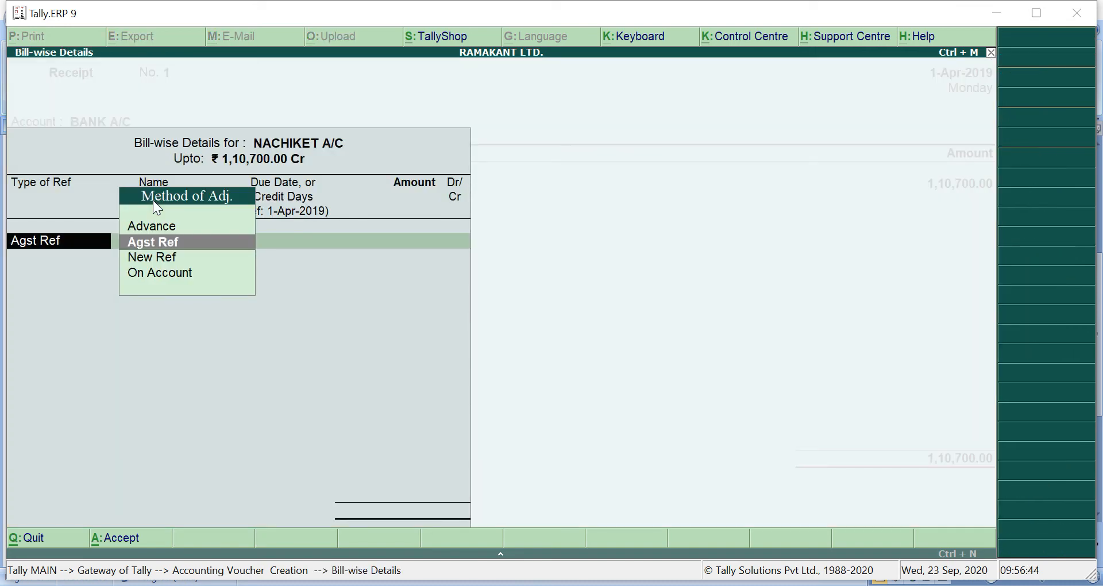
# Adjust the customer's receipt as Agst Ref against pending bill 1 for the full amount and end the particulars list
pyautogui.press('Return')
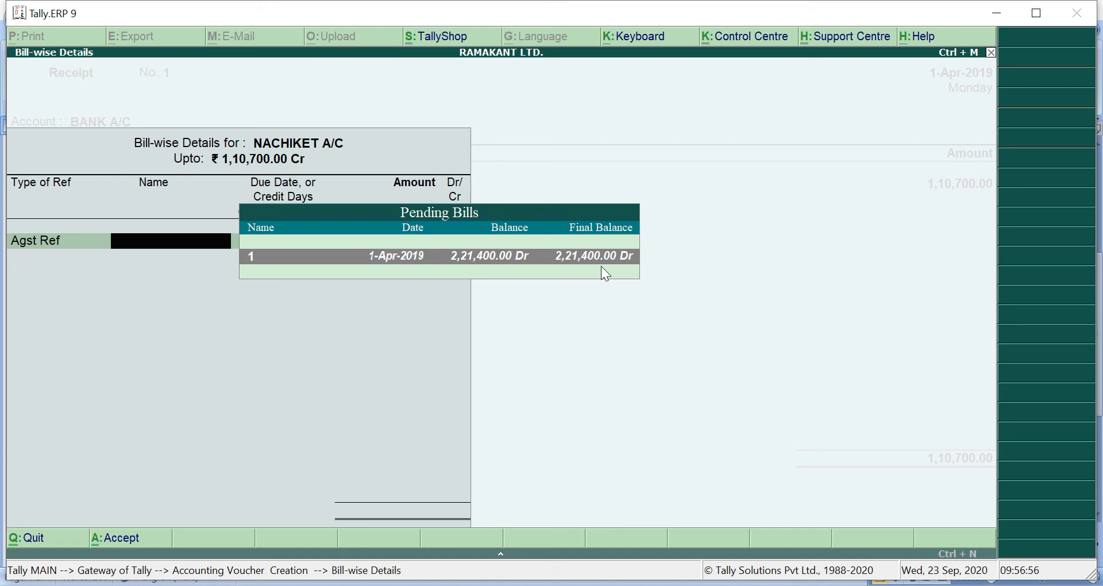
pyautogui.press('Return')
pyautogui.press('Return')
pyautogui.press('Return')
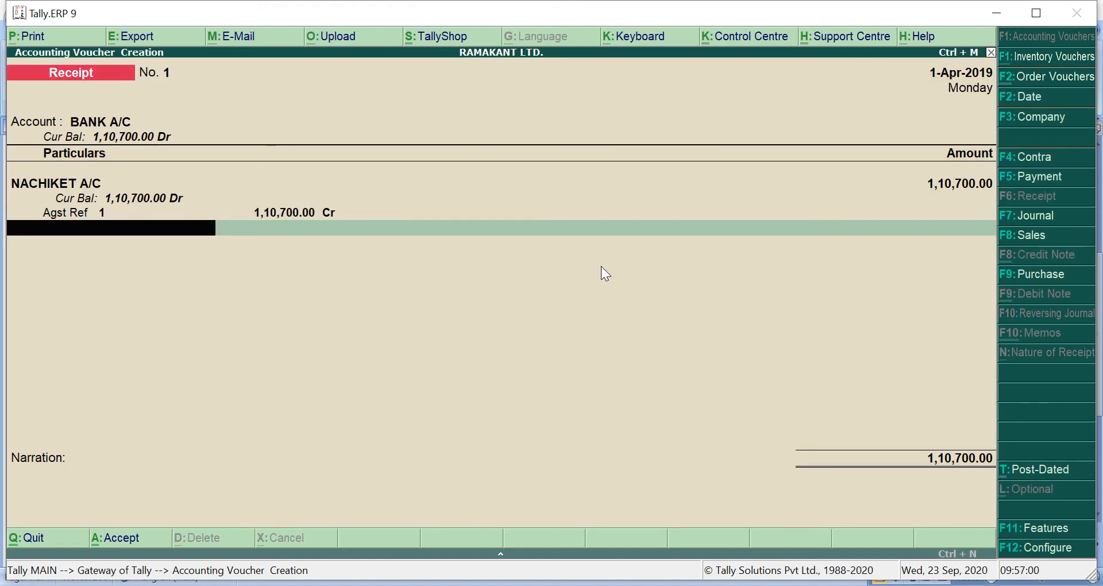
pyautogui.press('Return')
pyautogui.press('Return')
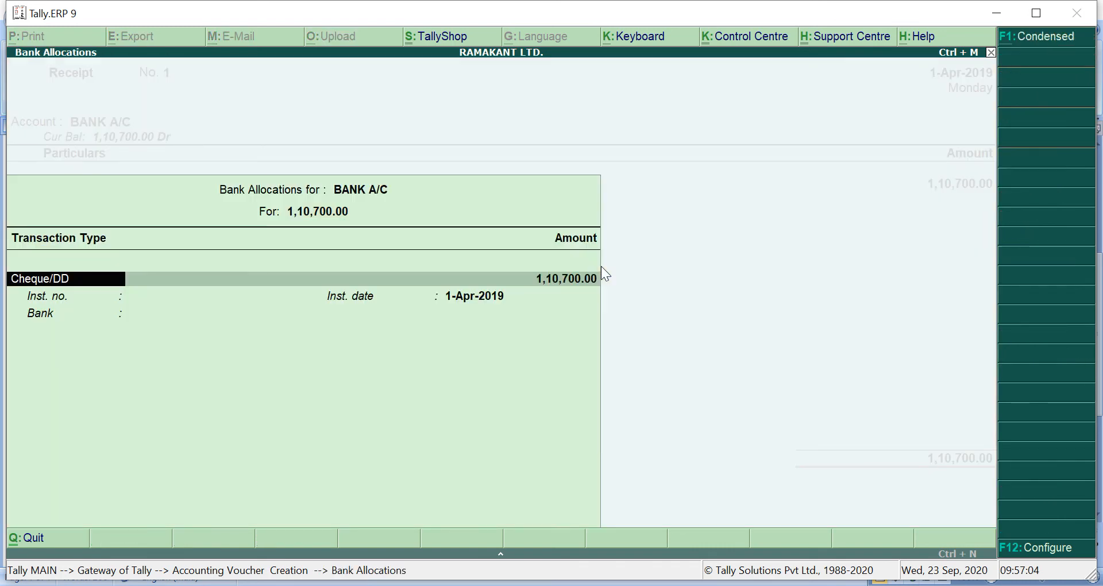
# Allocate the bank receipt as Cheque/DD with instrument number 345678 and accept the voucher without bank name or narration
pyautogui.press('Return')
pyautogui.press('Return')
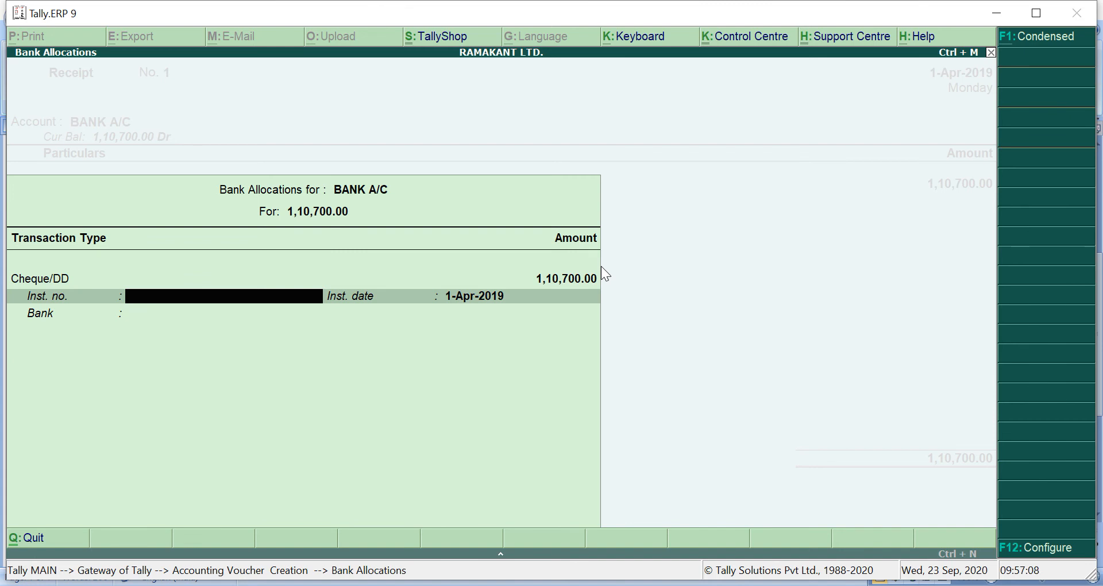
pyautogui.write('345678')
pyautogui.press('Return')
pyautogui.press('Return')
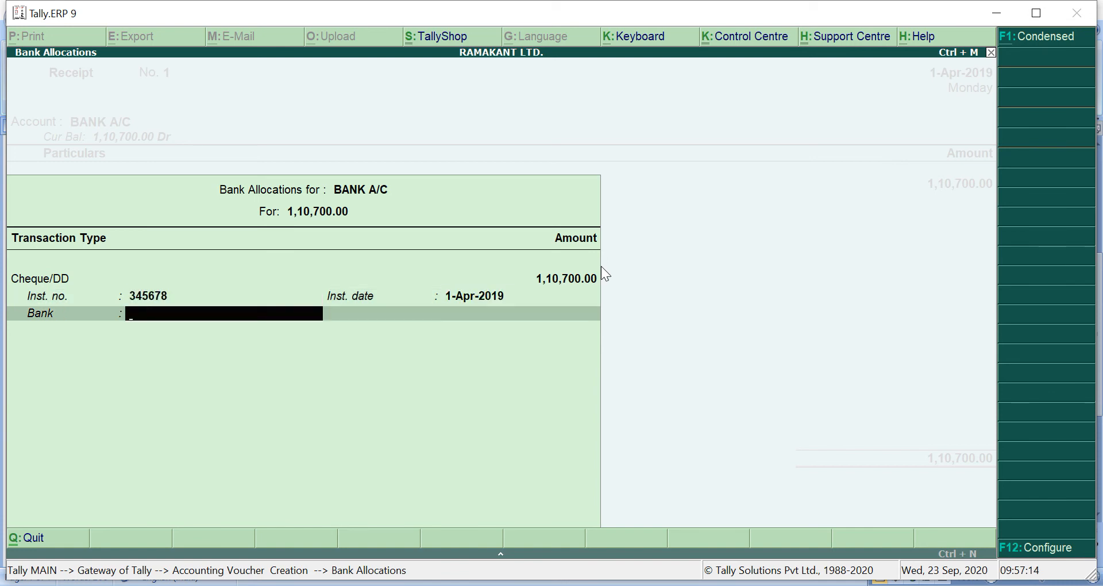
pyautogui.press('Return')
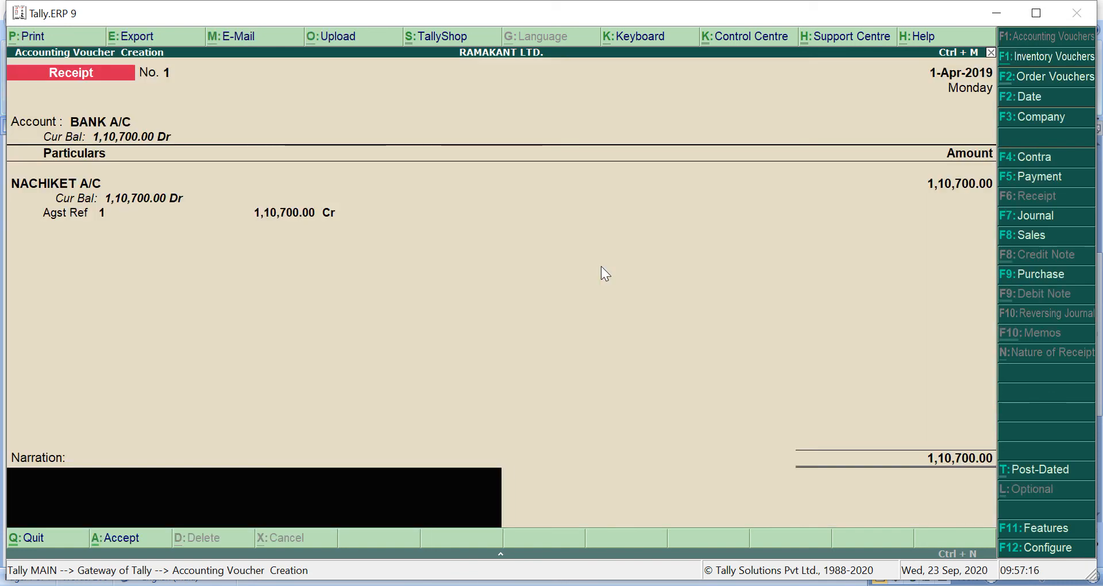
pyautogui.press('Return')
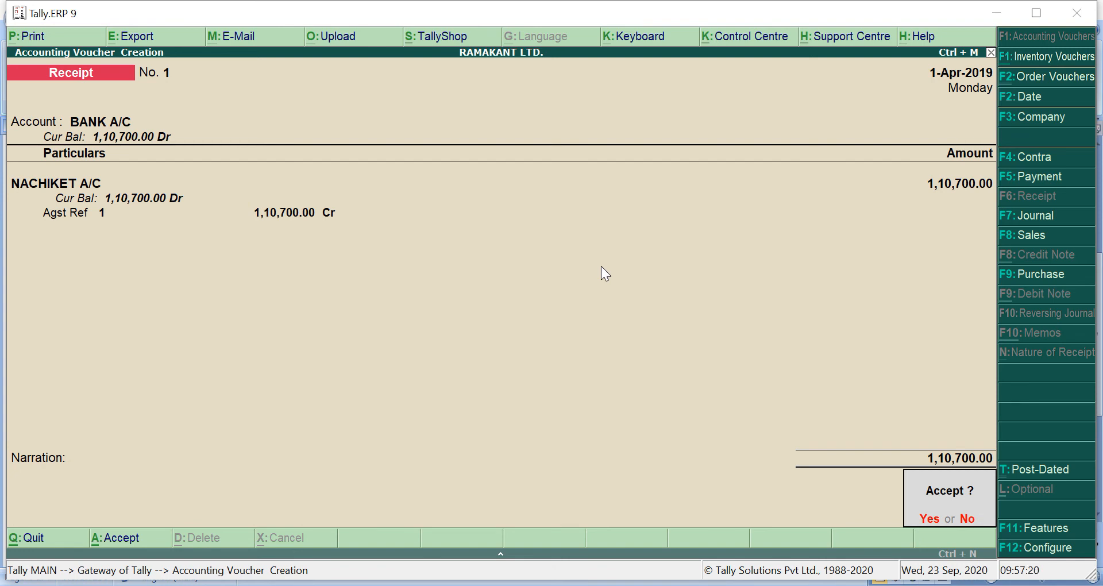
pyautogui.press('Return')
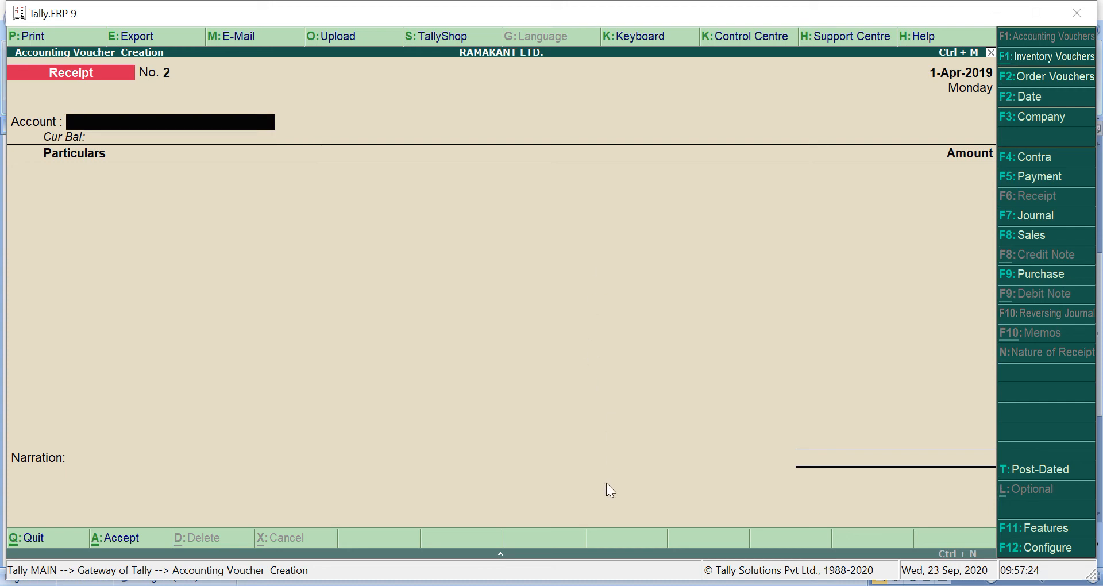
# Consult the Word exercise, return to Tally, and enter a BANK A/C receipt of 1,00,000 against INTEREST ON BANK DEPOSITS A/C
pyautogui.click(581, 582)
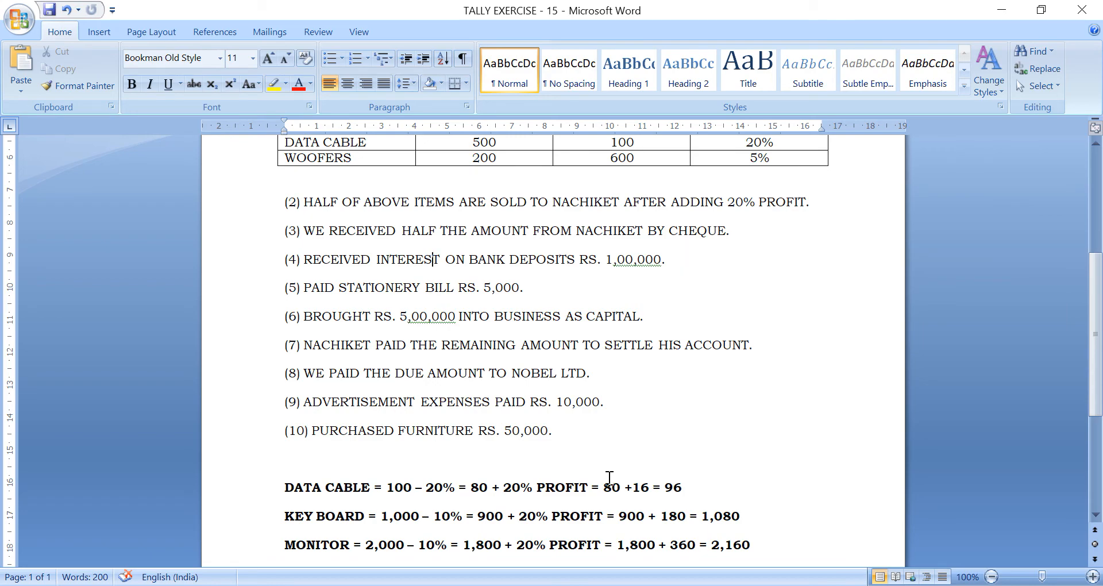
pyautogui.hotkey('alt', 'Tab')
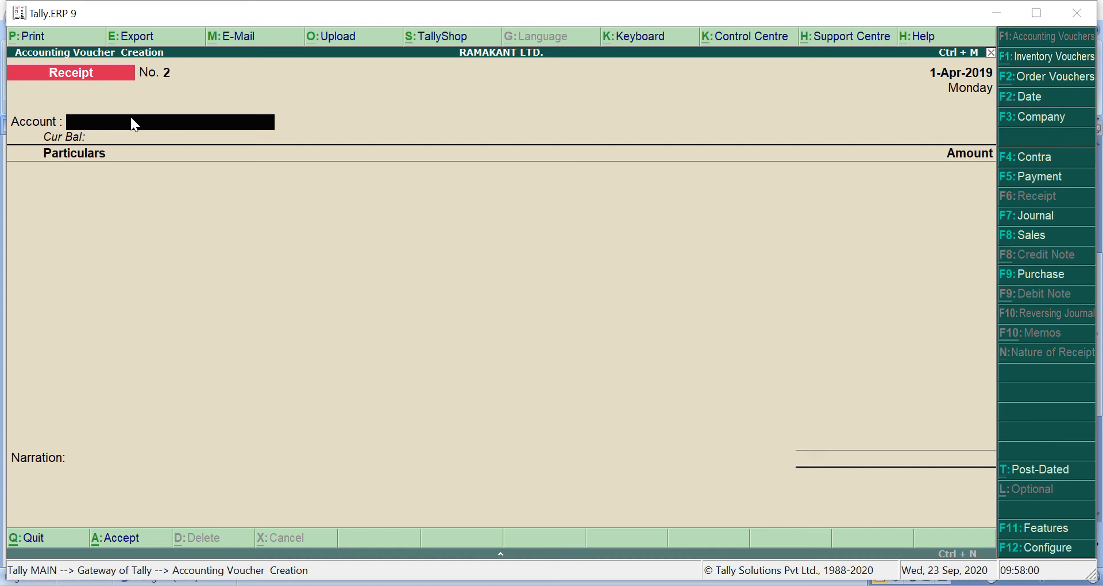
pyautogui.write('B')
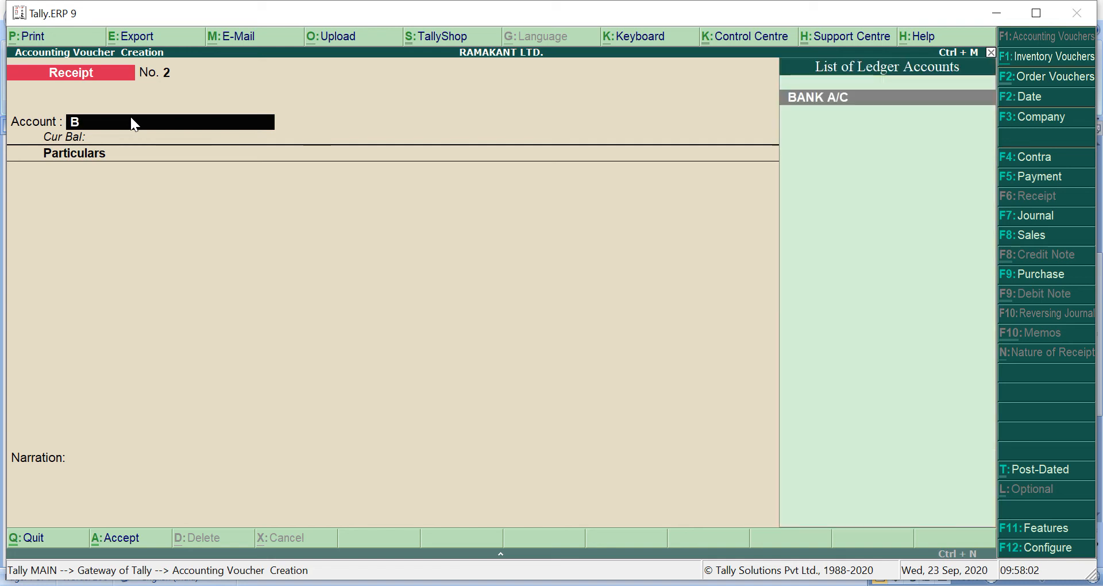
pyautogui.press('Return')
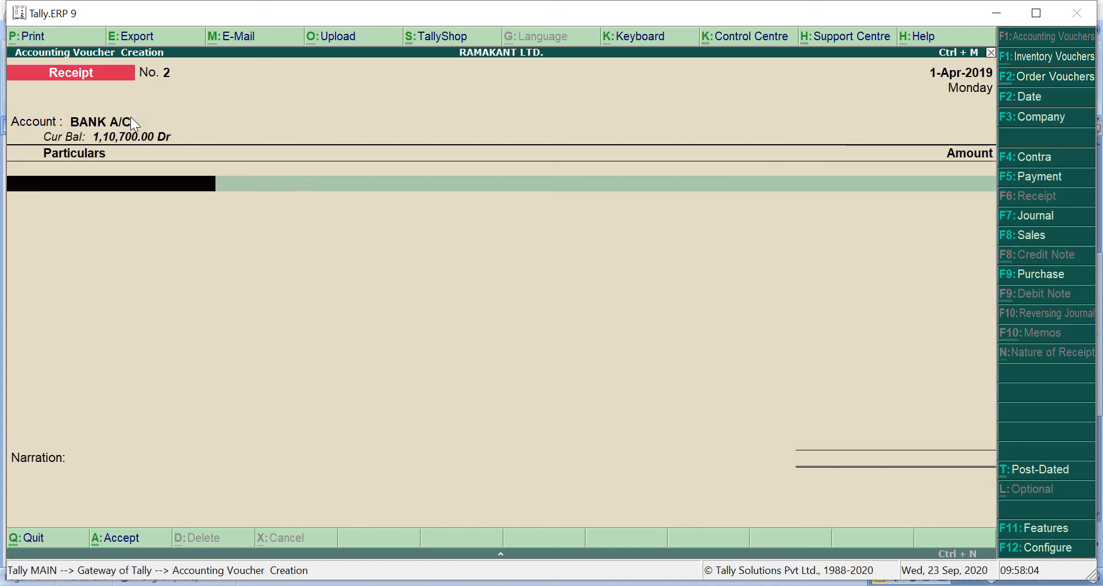
pyautogui.write('I')
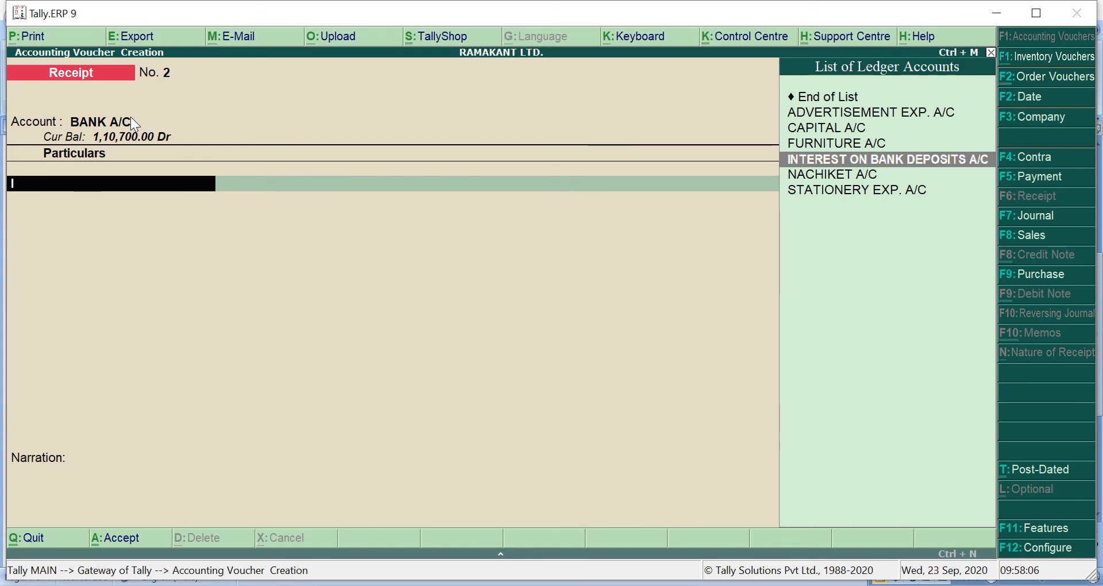
pyautogui.press('Return')
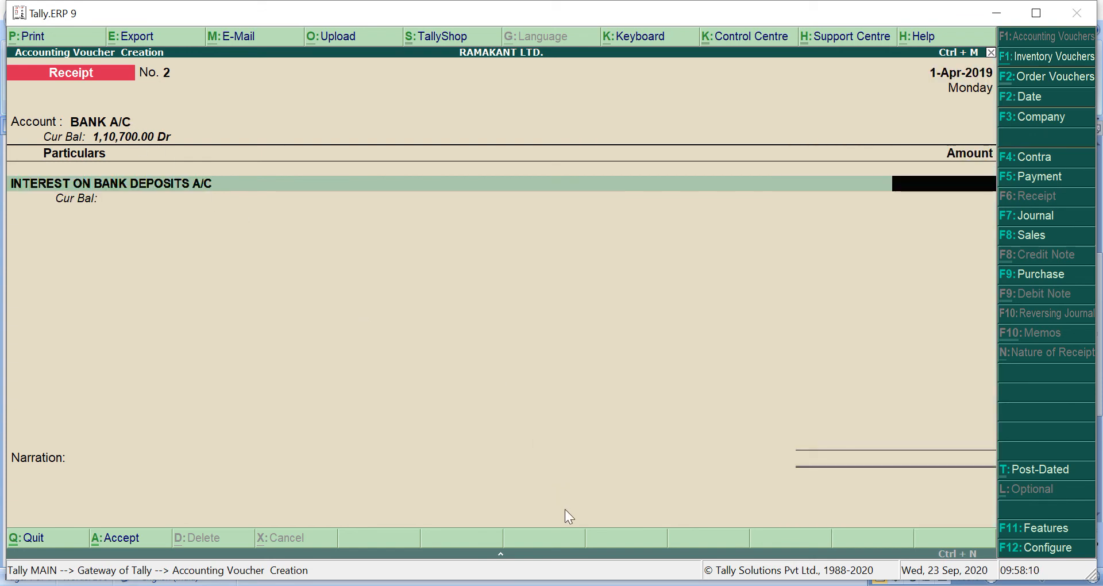
pyautogui.click(576, 581)
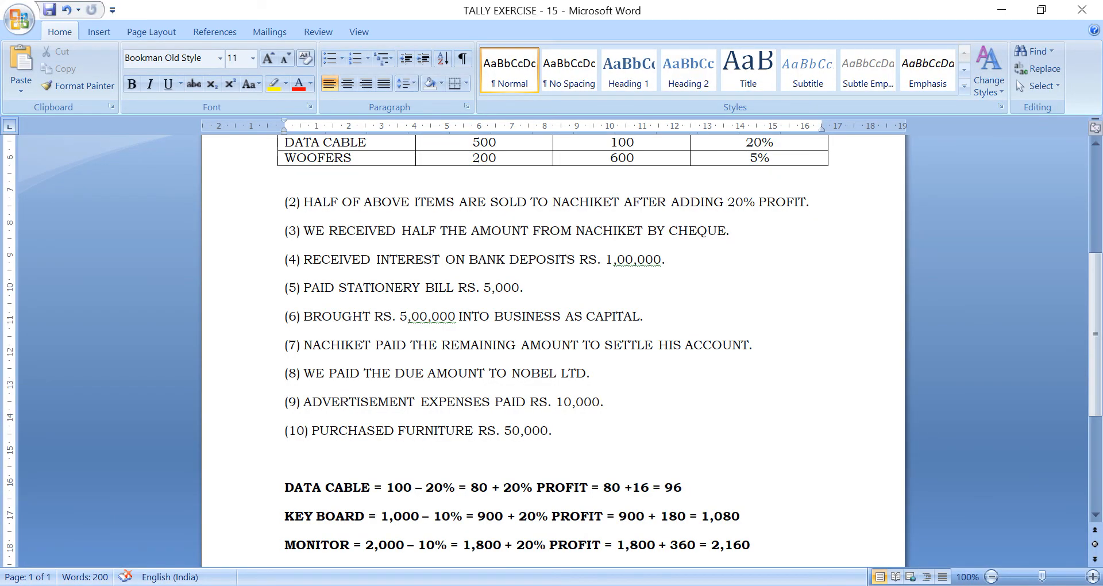
pyautogui.click(619, 584)
pyautogui.write('100000')
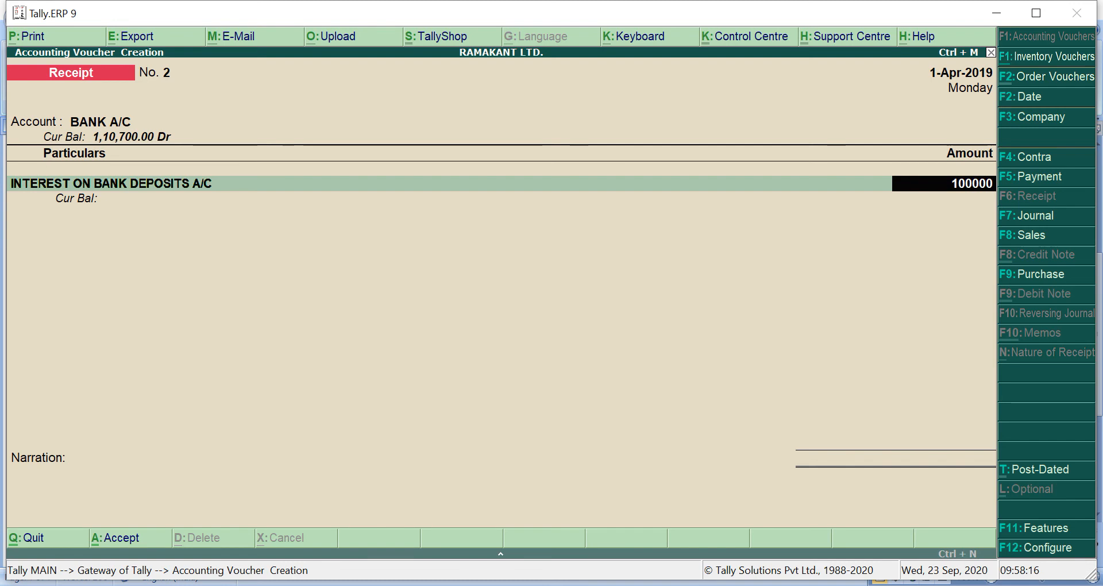
pyautogui.press('Return')
pyautogui.press('Return')
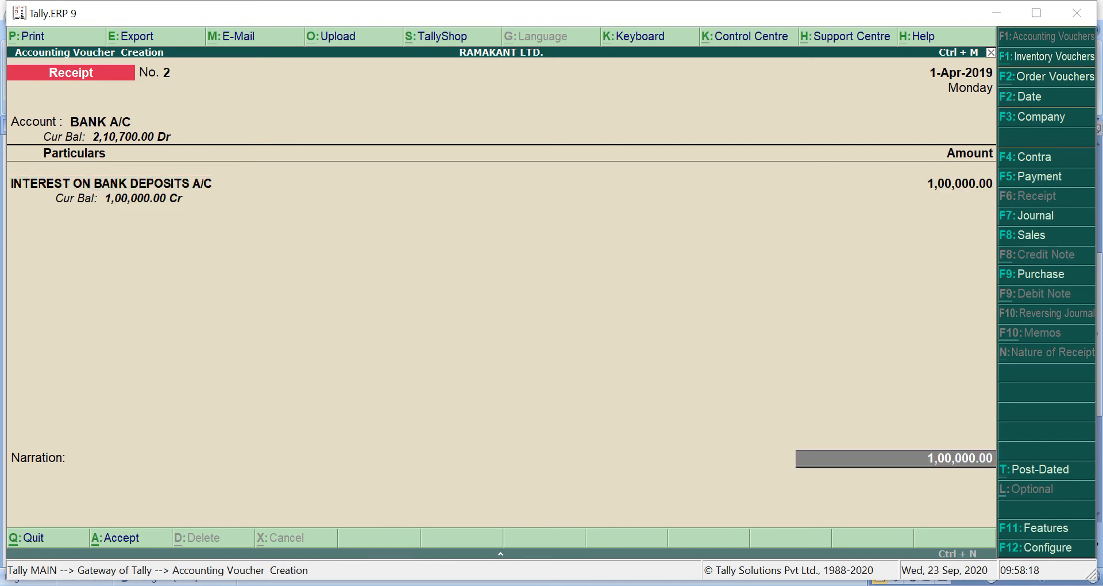
# Allocate the interest receipt as Cheque/DD with instrument number 235689 and accept the voucher without bank name or narration
pyautogui.press('Return')
pyautogui.press('Return')
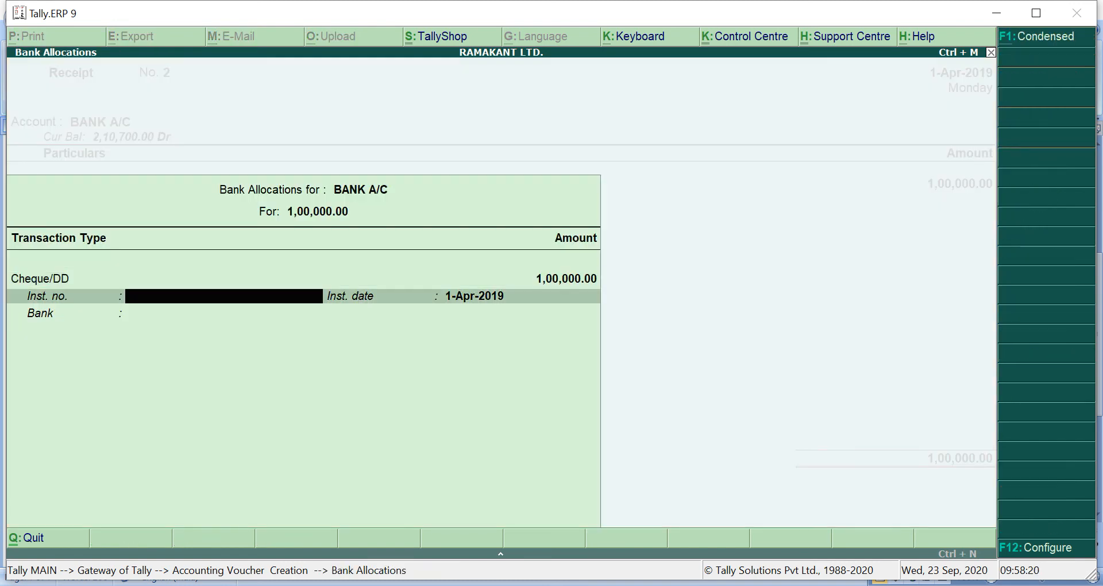
pyautogui.write('235689')
pyautogui.press('Return')
pyautogui.press('Return')
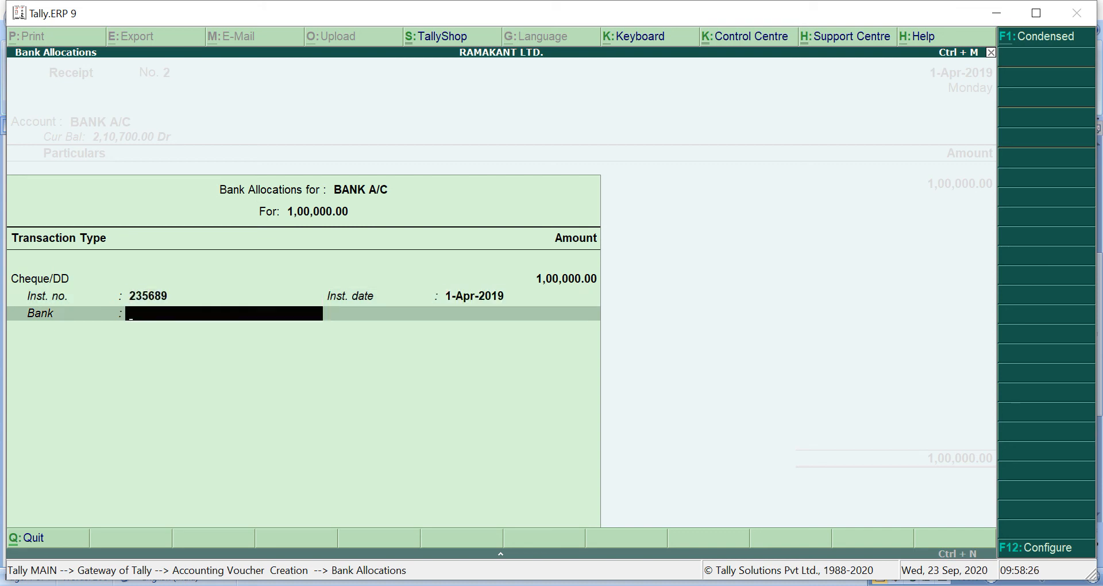
pyautogui.press('Return')
pyautogui.press('Return')
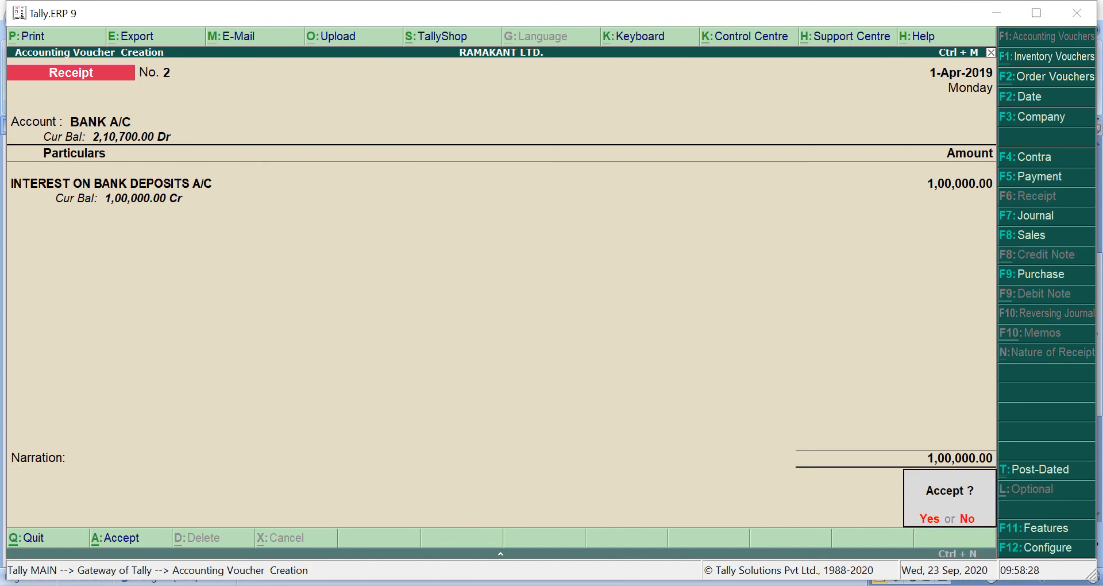
pyautogui.press('Return')
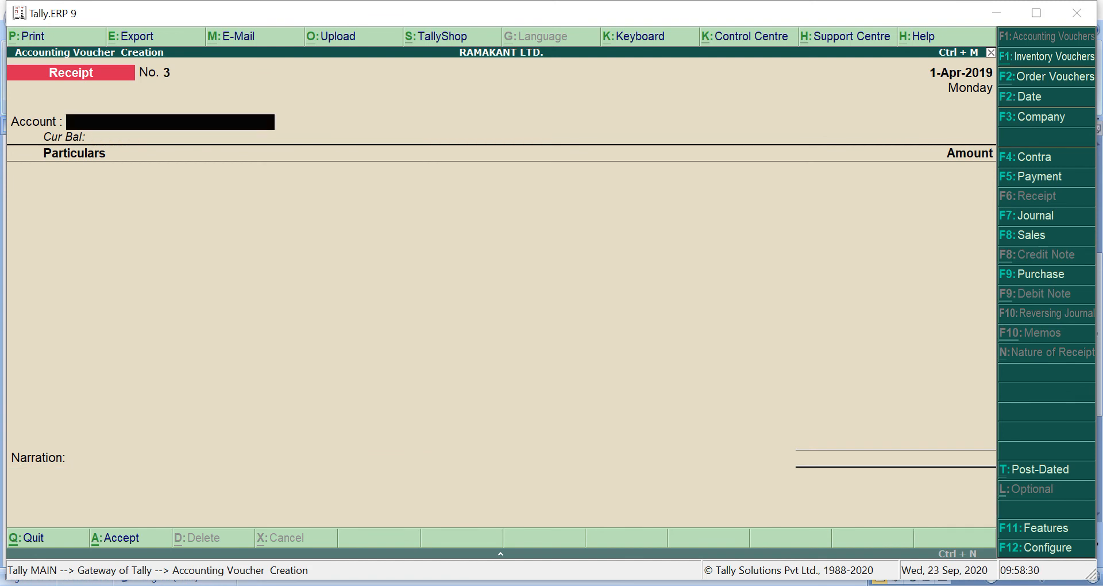
# Consult the Word exercise, return to Tally, and enter a Cash payment of 5,000 against STATIONERY EXP. A/C
pyautogui.hotkey('alt', 'Tab')
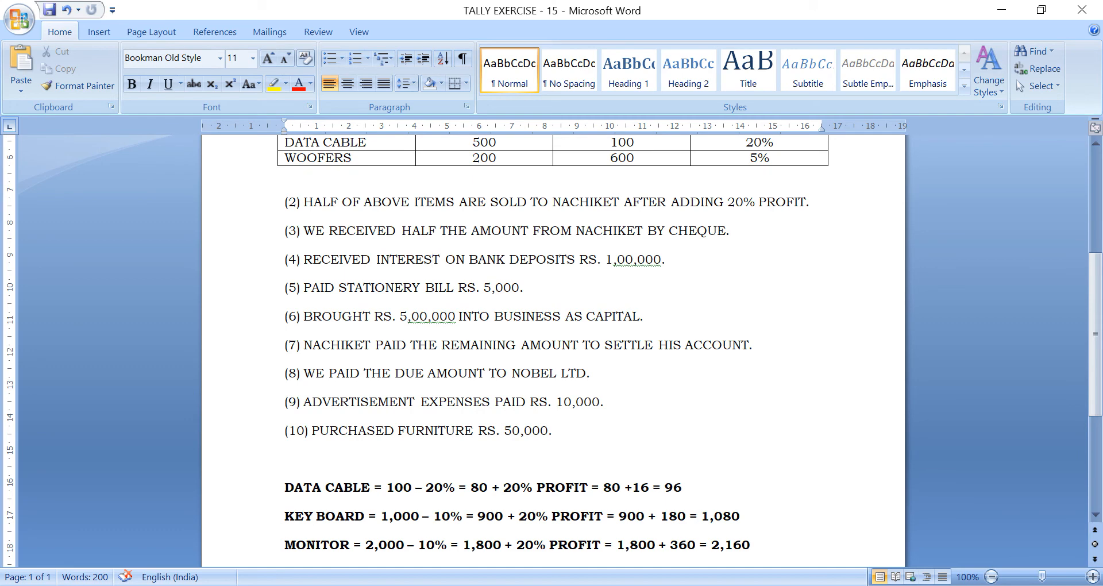
pyautogui.hotkey('alt', 'Tab')
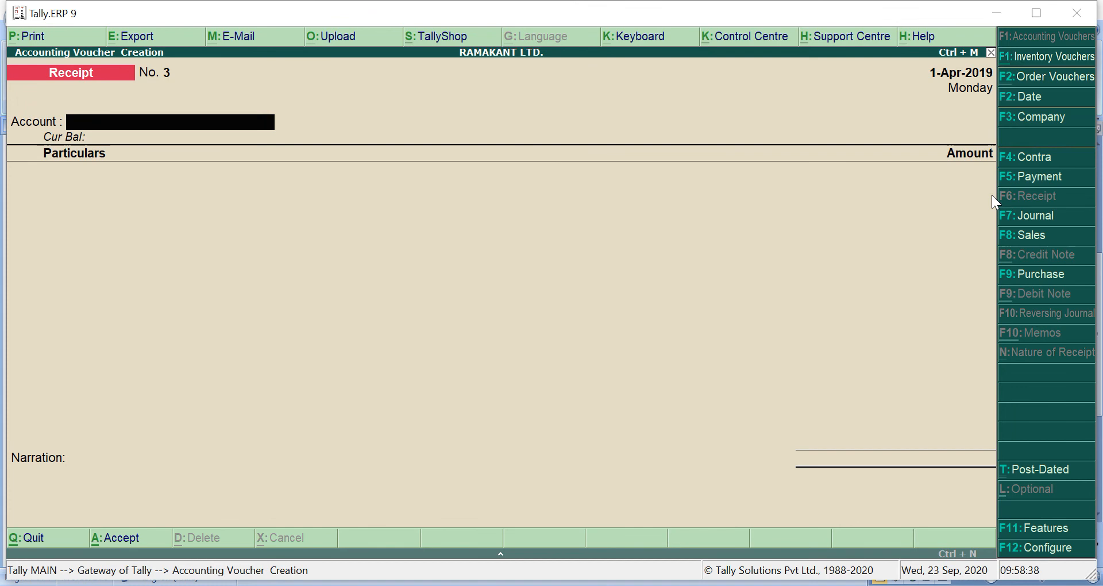
pyautogui.click(1038, 182)
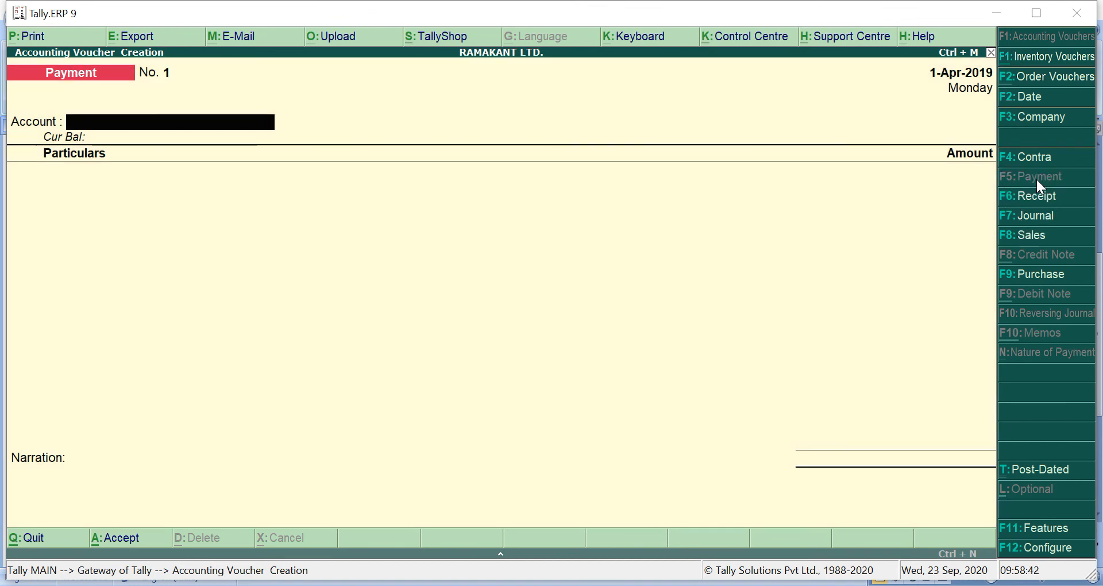
pyautogui.write('C')
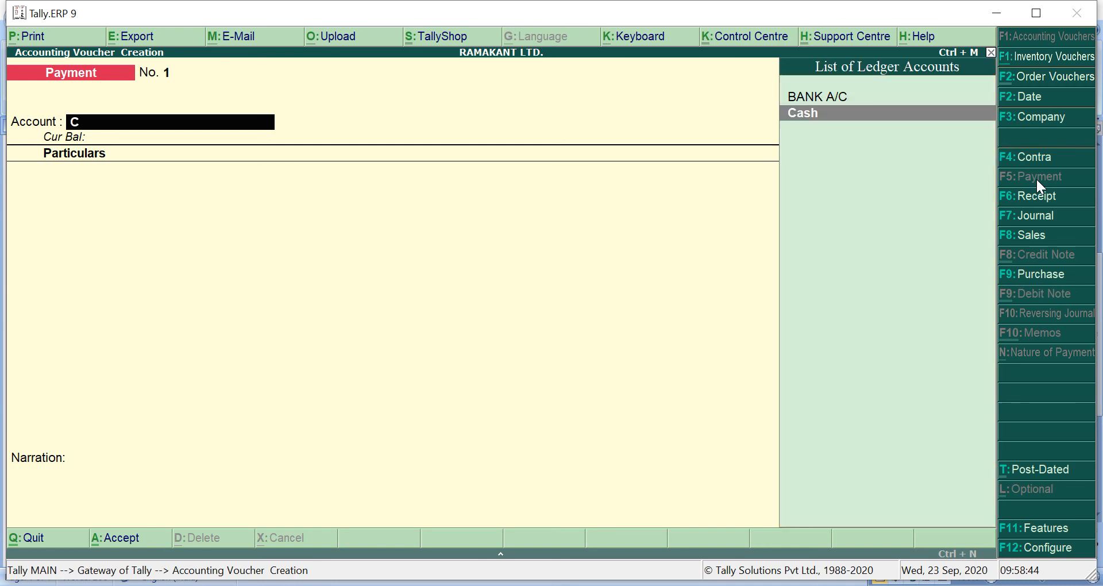
pyautogui.press('Return')
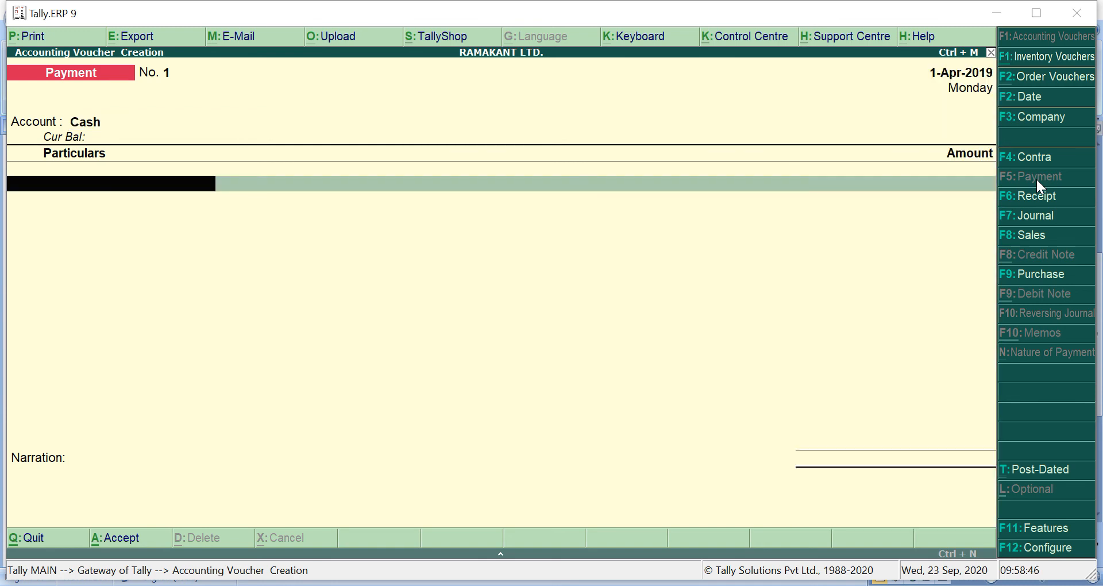
pyautogui.write('S')
pyautogui.press('Down')
pyautogui.press('Down')
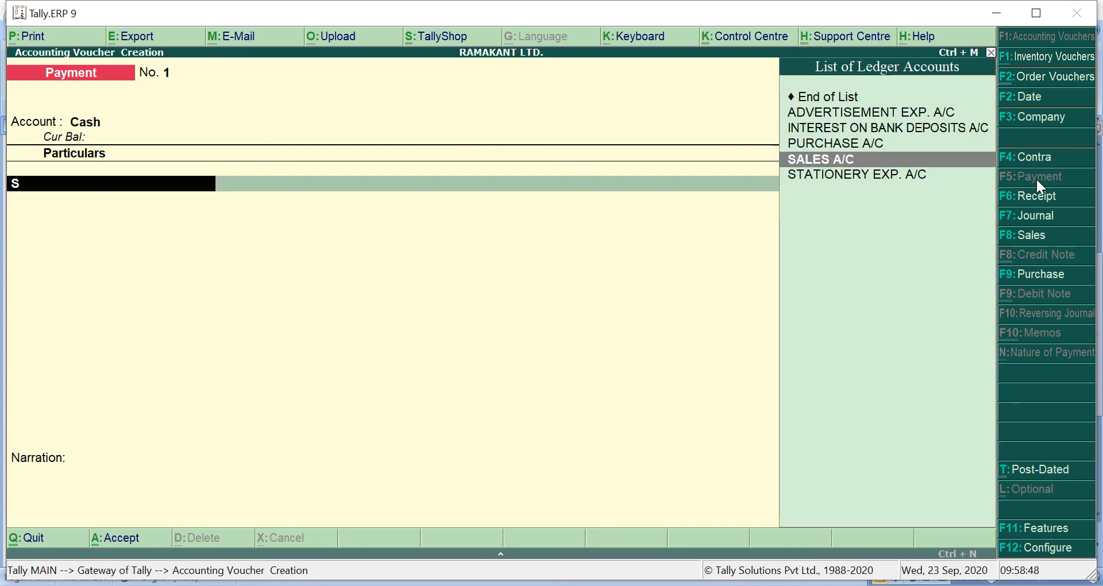
pyautogui.press('Return')
pyautogui.write('5000')
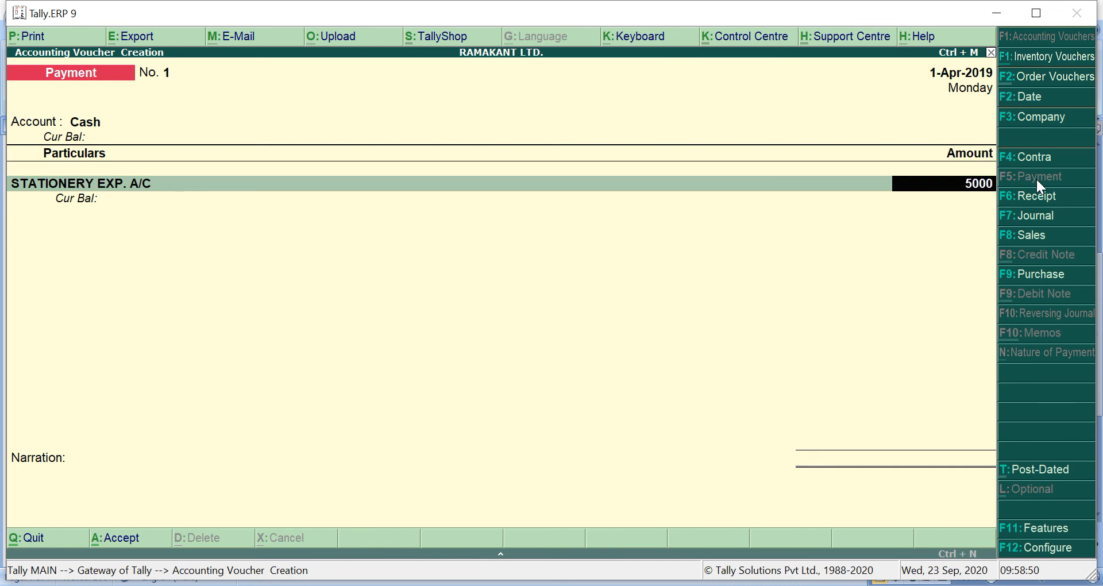
# End the stationery payment's particulars and accept the voucher without a narration
pyautogui.press('Return')
pyautogui.press('Return')
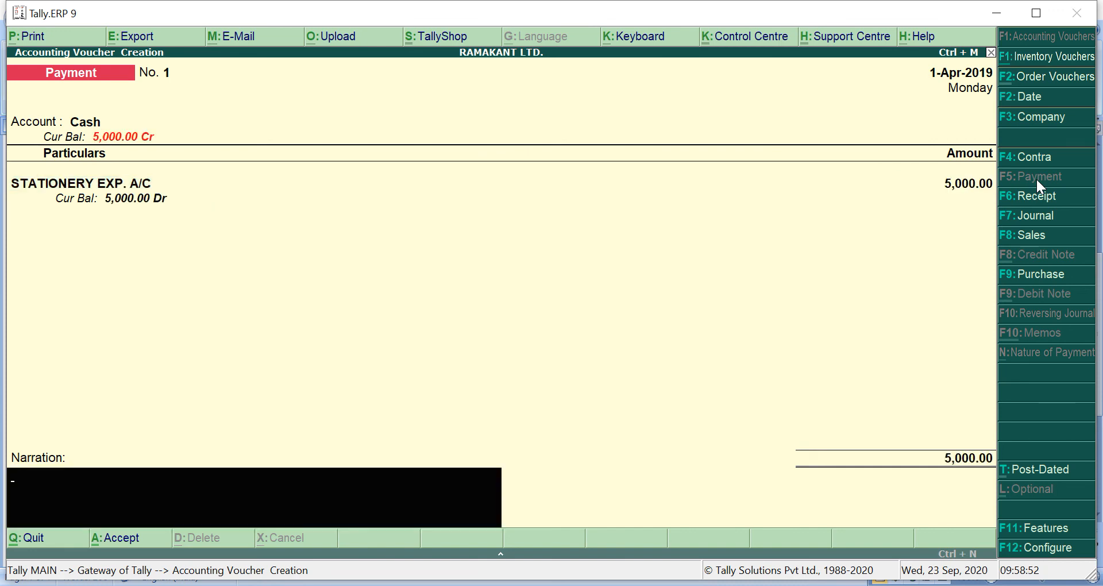
pyautogui.press('Return')
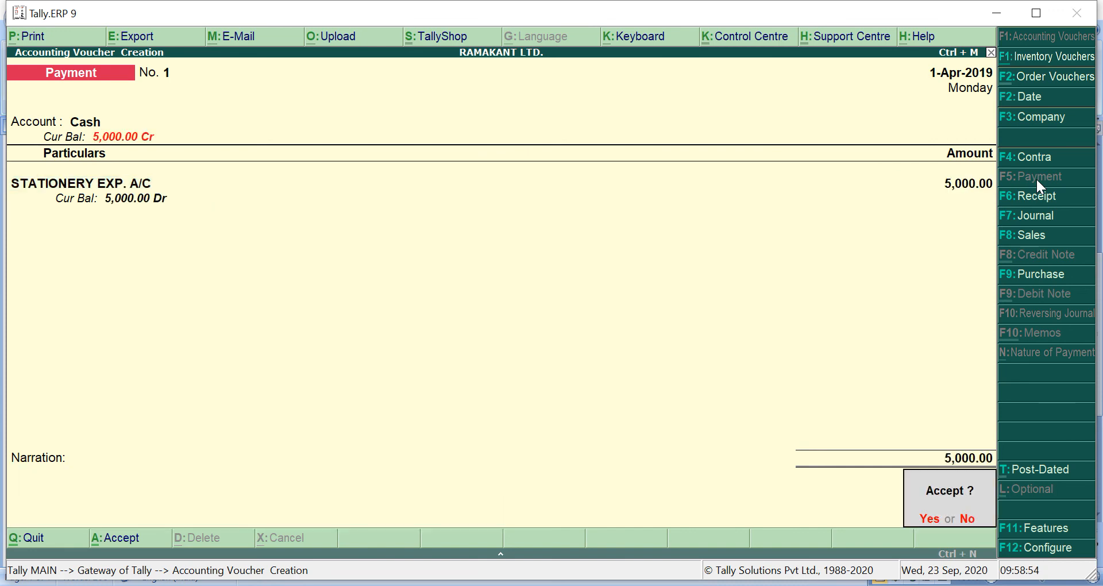
pyautogui.press('Return')
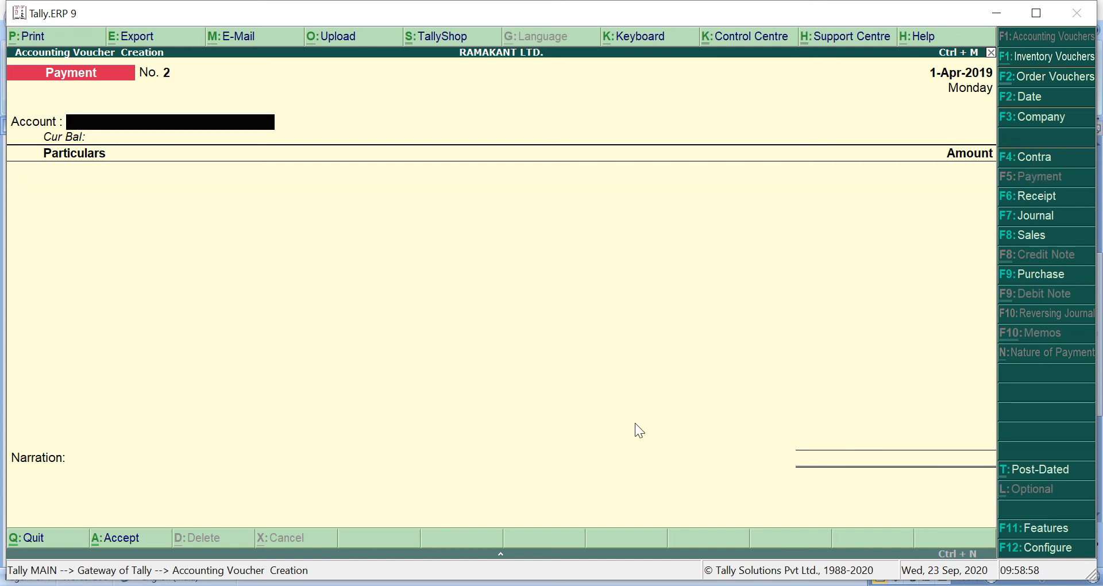
# Check the next transaction in the Word exercise, return to Tally, and enter a Cash receipt of 5,00,000 against CAPITAL A/C
pyautogui.hotkey('alt', 'Tab')
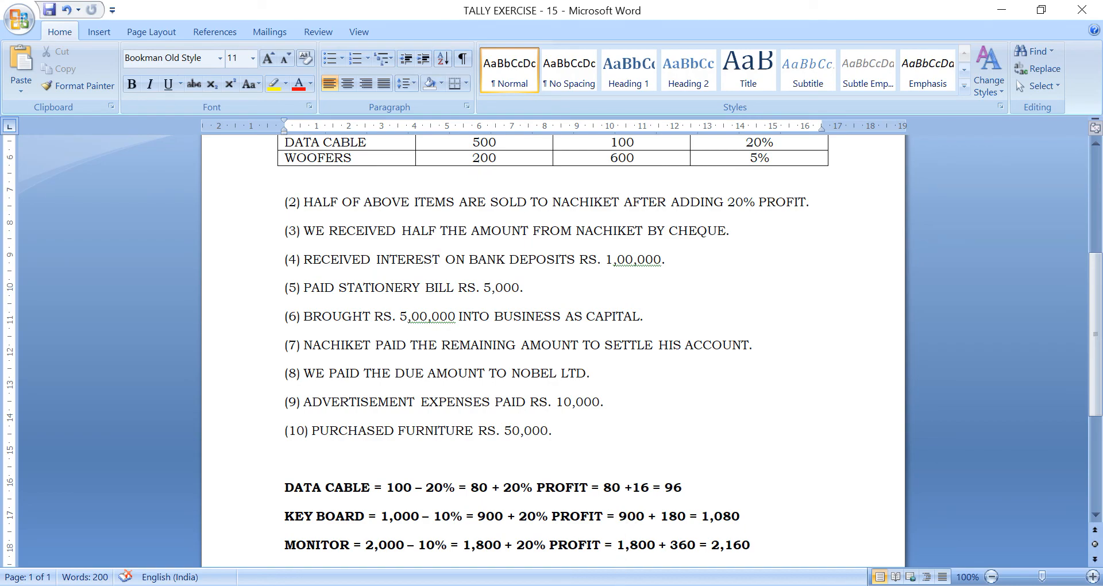
pyautogui.click(619, 585)
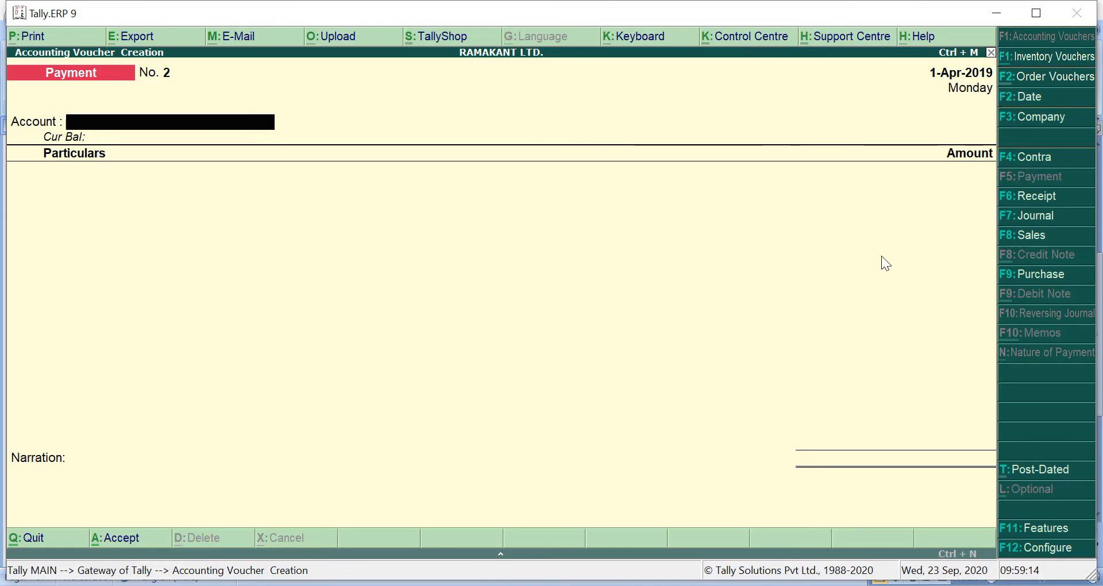
pyautogui.click(1025, 195)
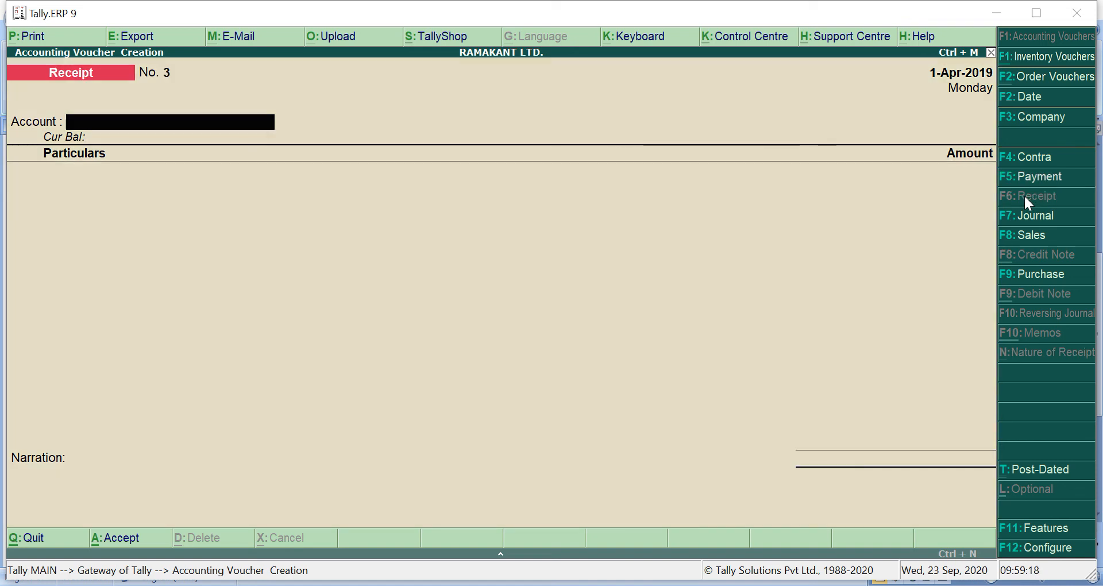
pyautogui.press('Down')
pyautogui.press('Down')
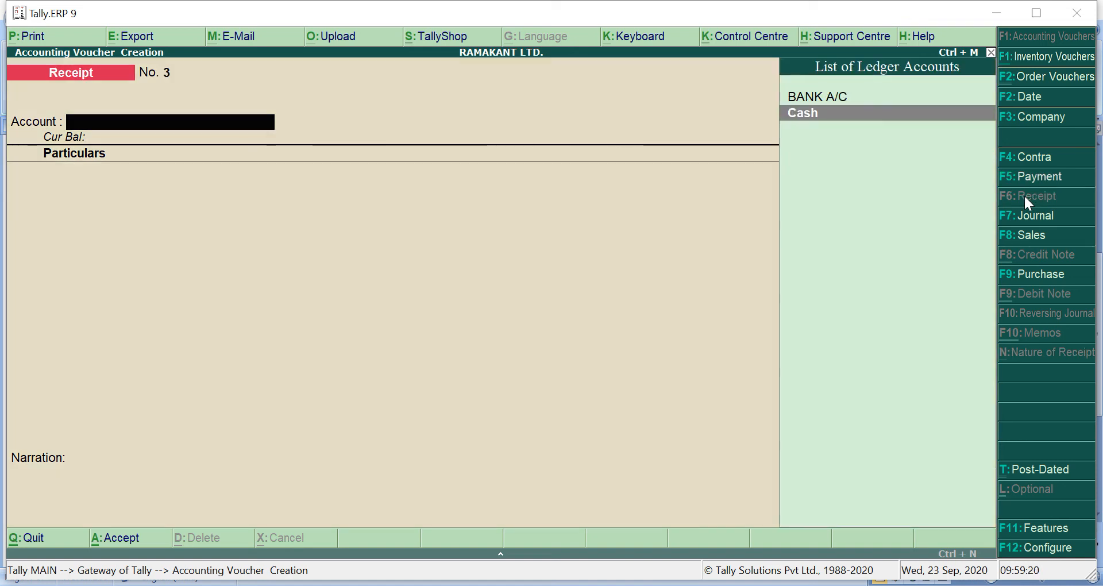
pyautogui.press('Return')
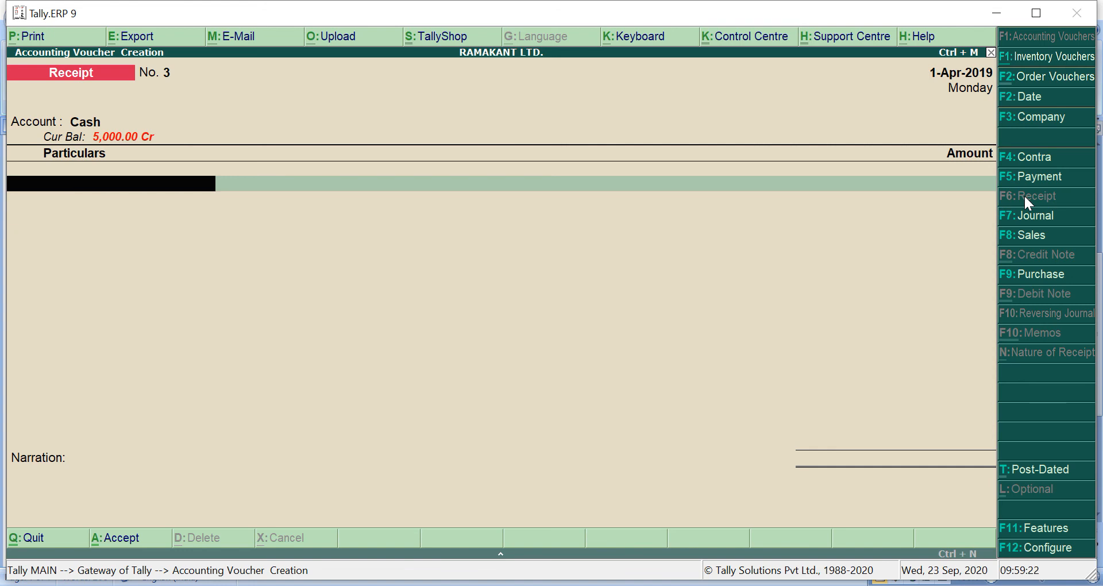
pyautogui.write('C')
pyautogui.press('Return')
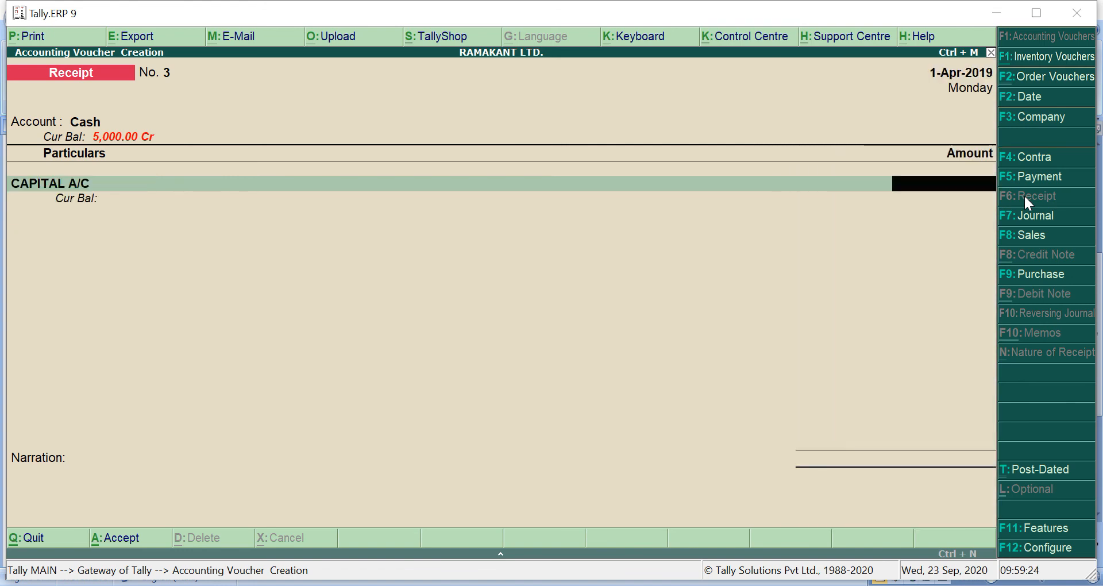
pyautogui.write('5,00,000')
pyautogui.press('Return')
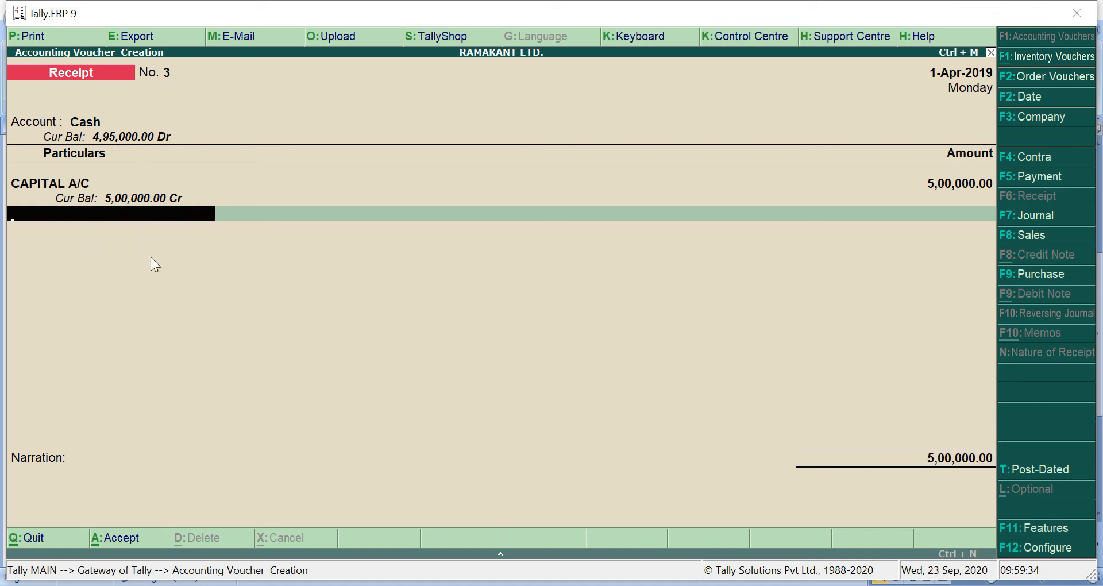
# End the capital receipt's particulars and accept the voucher without a narration
pyautogui.press('Return')
pyautogui.press('Return')
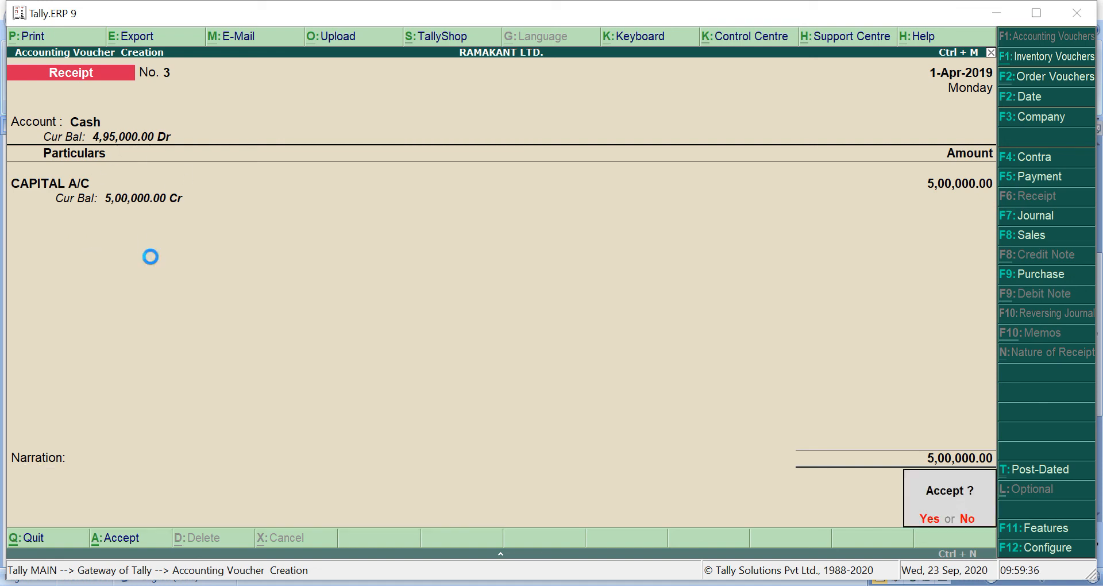
pyautogui.press('Return')
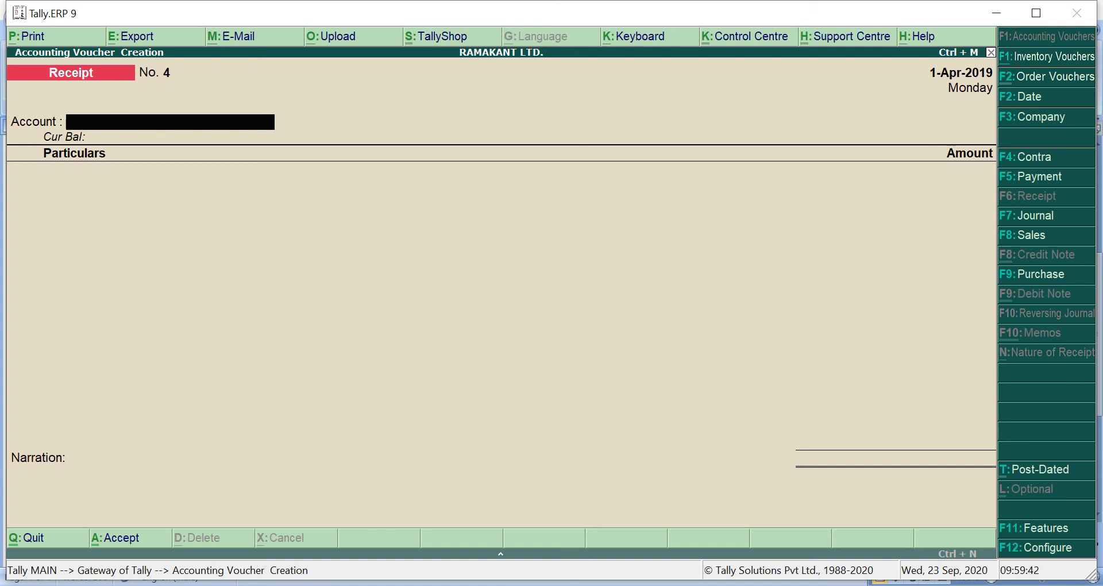
# Review the settlement entry in the Word exercise, return to Tally, and enter a Cash receipt of 1,10,700 against the customer's account
pyautogui.hotkey('alt', 'Tab')
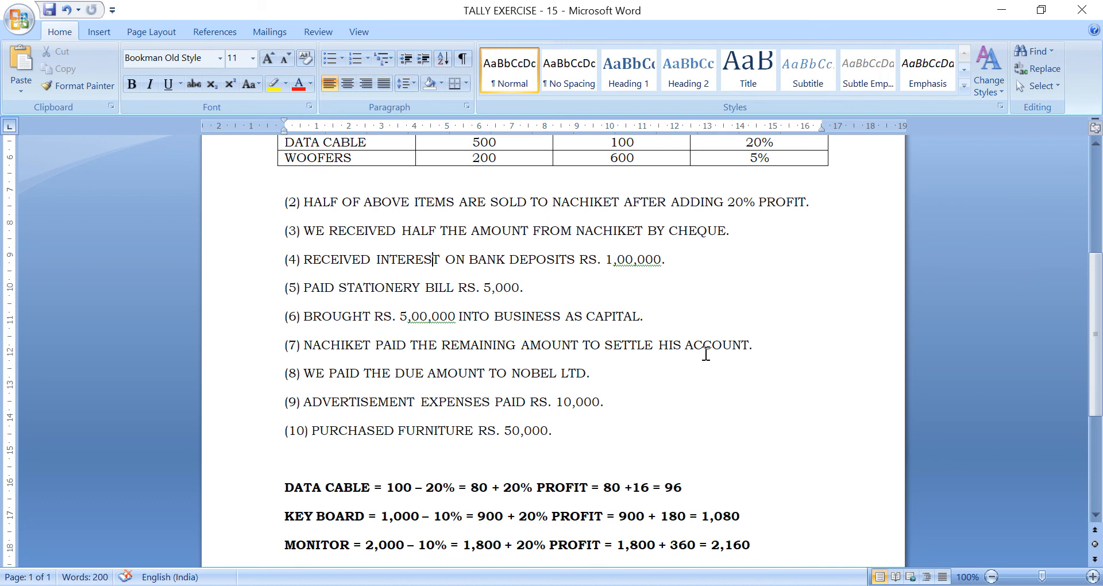
pyautogui.click(771, 347)
pyautogui.click(668, 395)
pyautogui.click(619, 585)
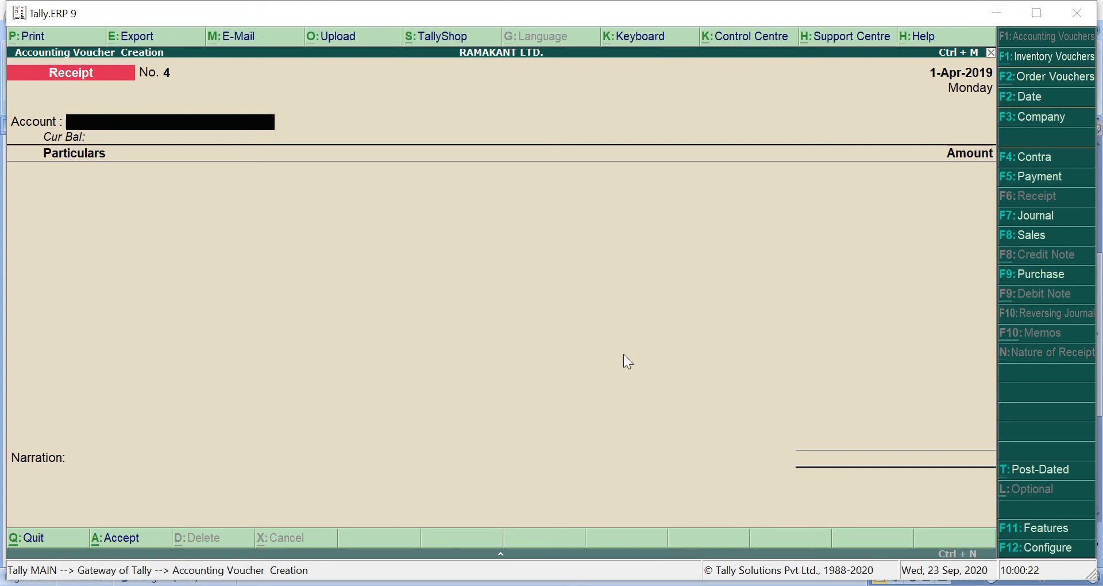
pyautogui.write('C')
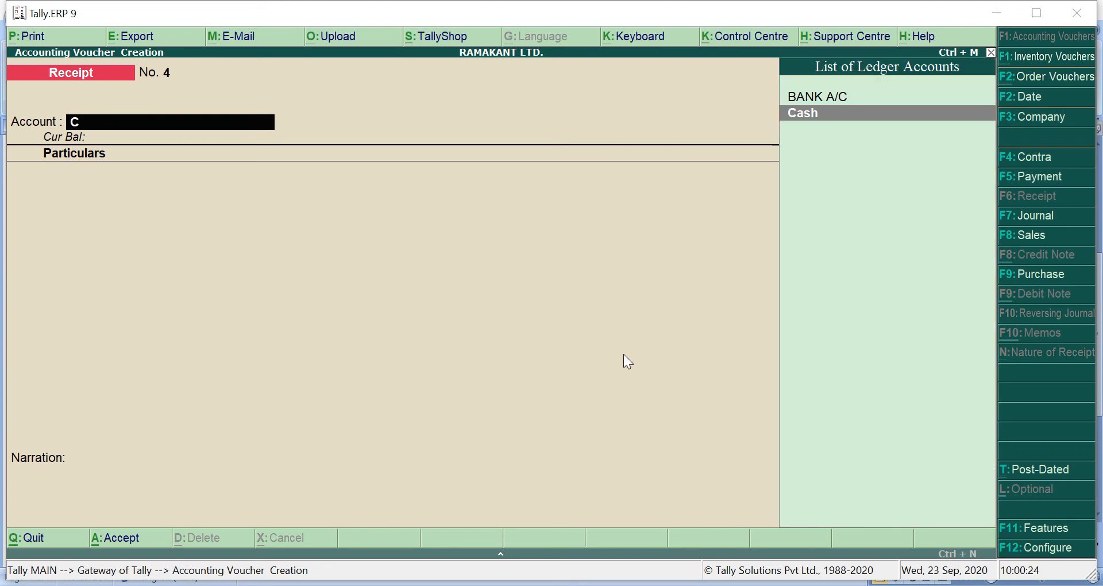
pyautogui.press('Return')
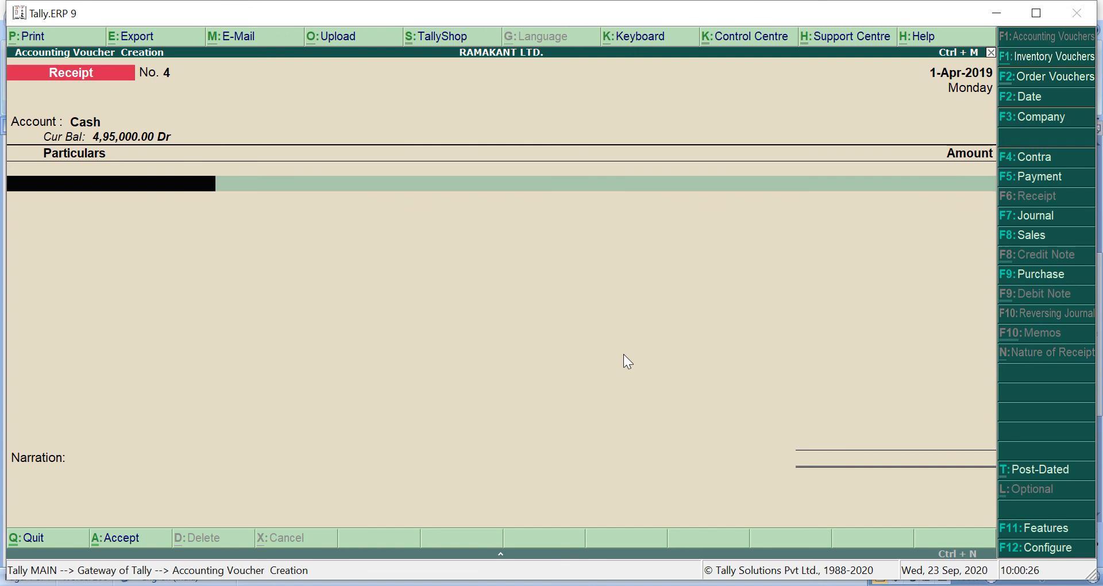
pyautogui.write('NACHIKET A/C')
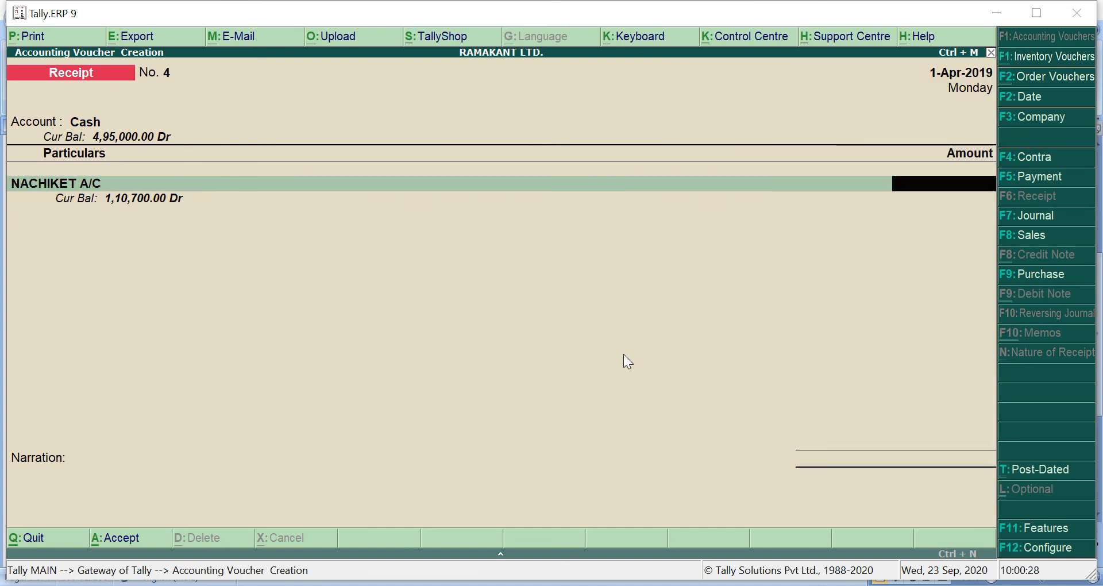
pyautogui.press('Return')
pyautogui.write('110700')
pyautogui.press('Return')
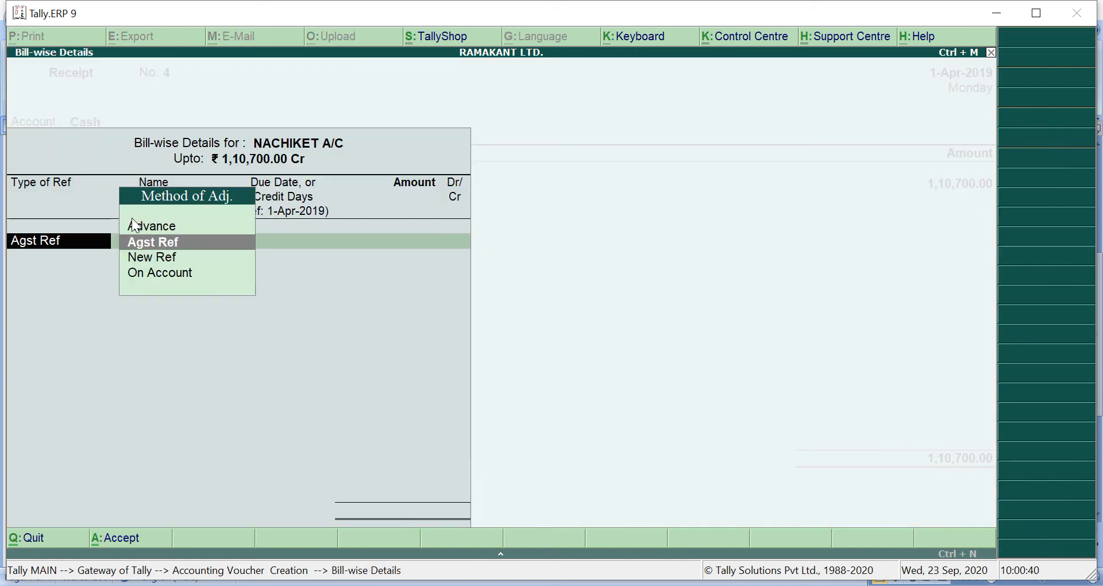
# Adjust the customer's settlement as Agst Ref against pending bill 1 for 1,10,700 and accept the voucher without a narration
pyautogui.press('Return')
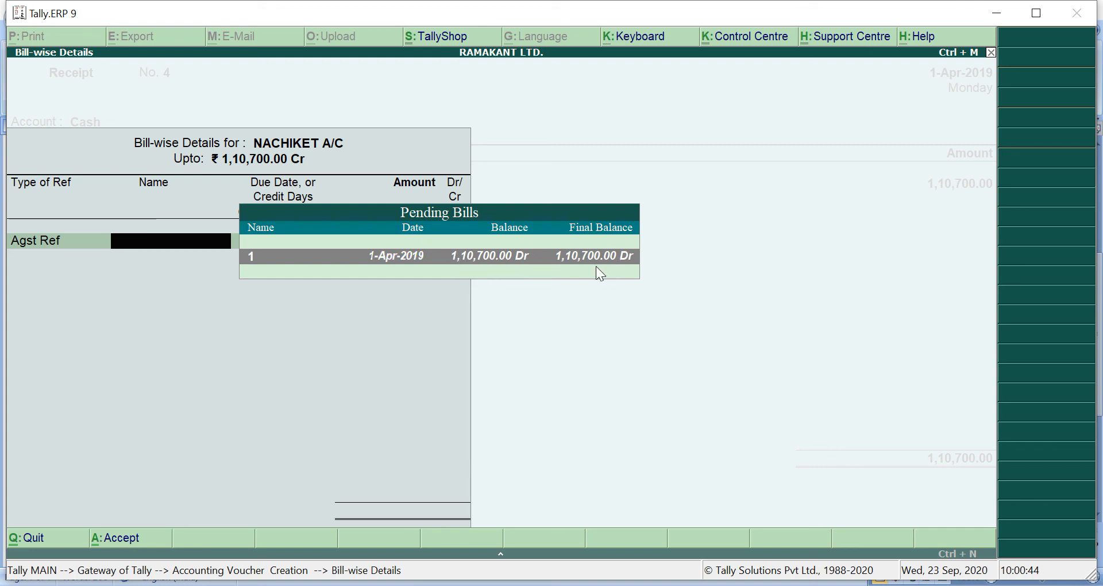
pyautogui.press('Return')
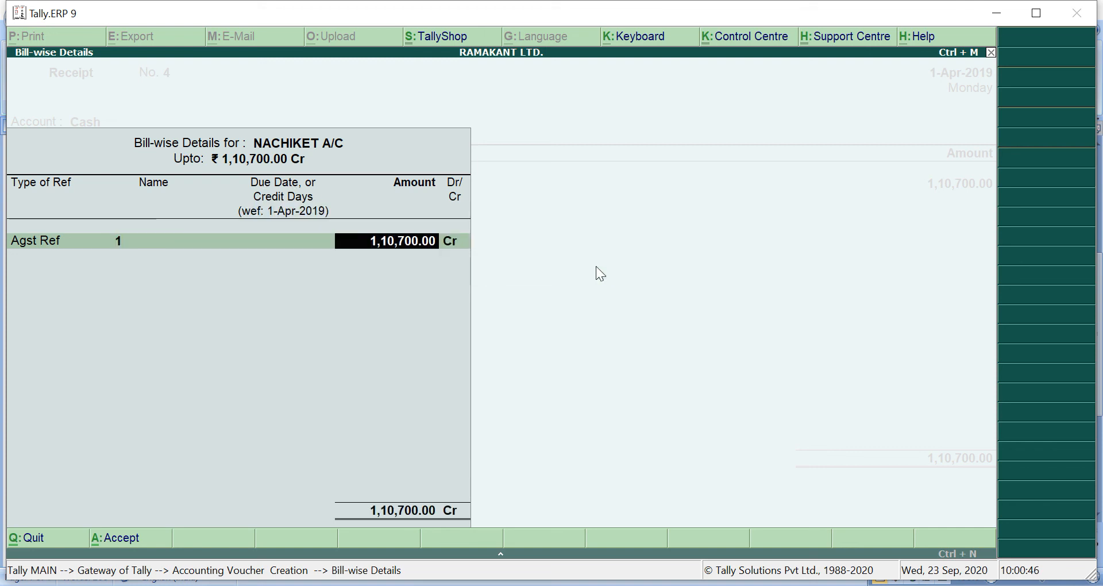
pyautogui.press('Return')
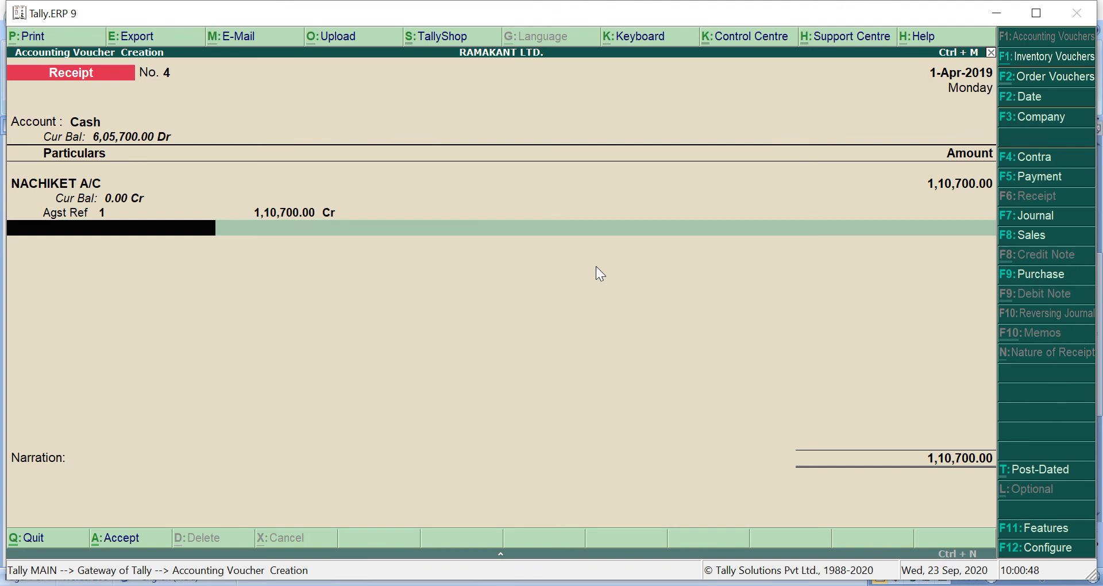
pyautogui.press('Return')
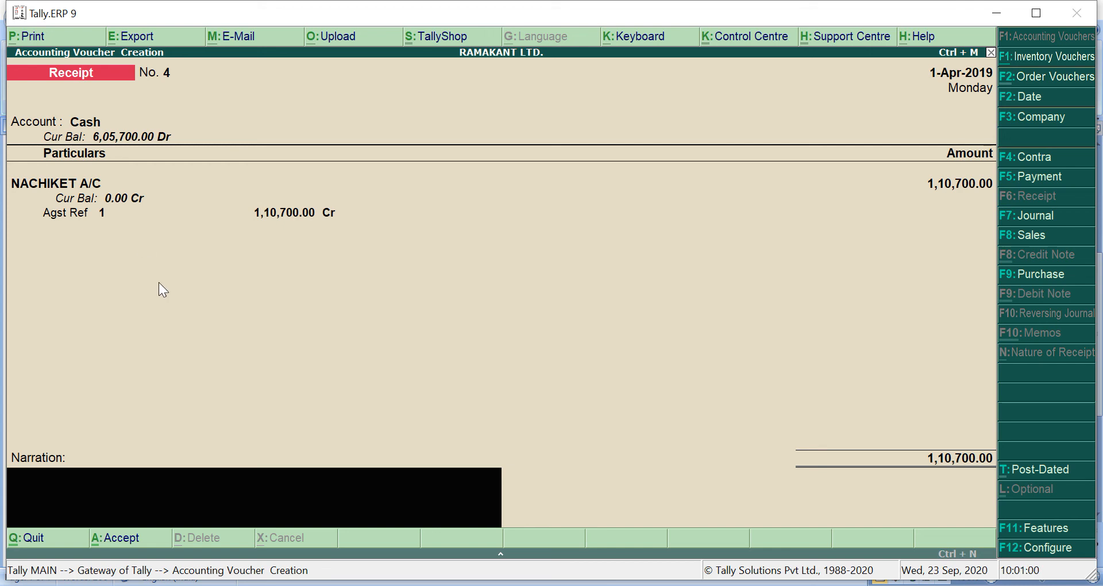
pyautogui.press('Return')
pyautogui.press('Return')
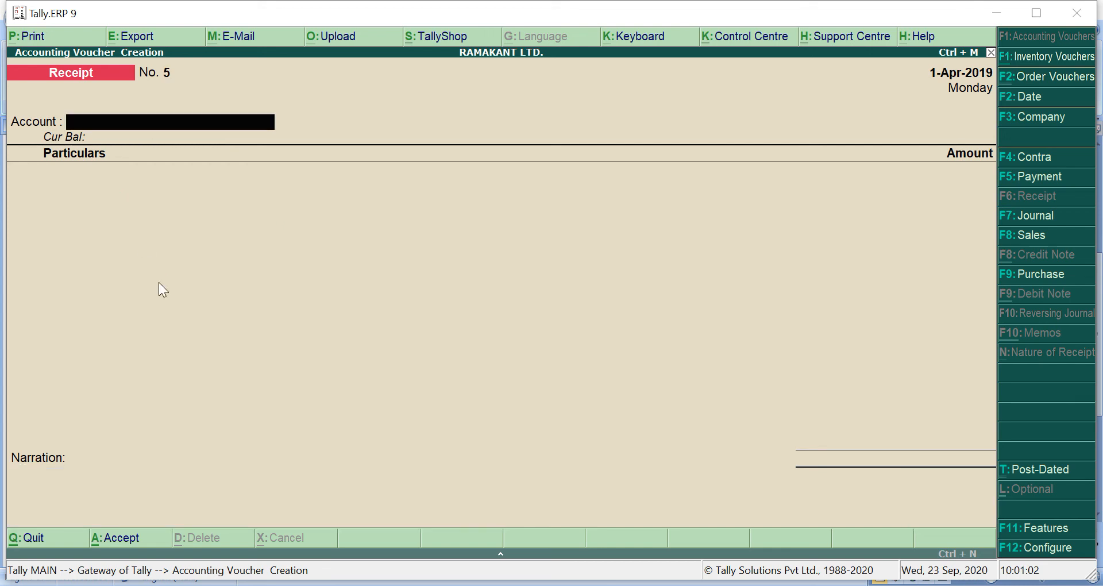
# Check the NOBEL LTD. entry in the Word exercise, return to Tally, and start a Payment voucher from the Cash account
pyautogui.click(585, 585)
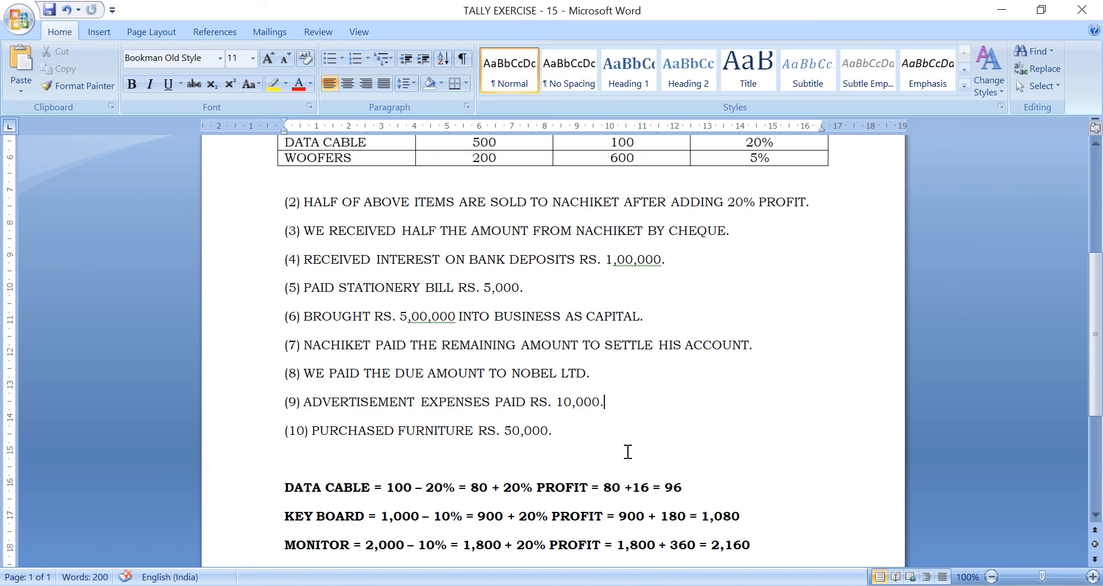
pyautogui.hotkey('alt', 'Tab')
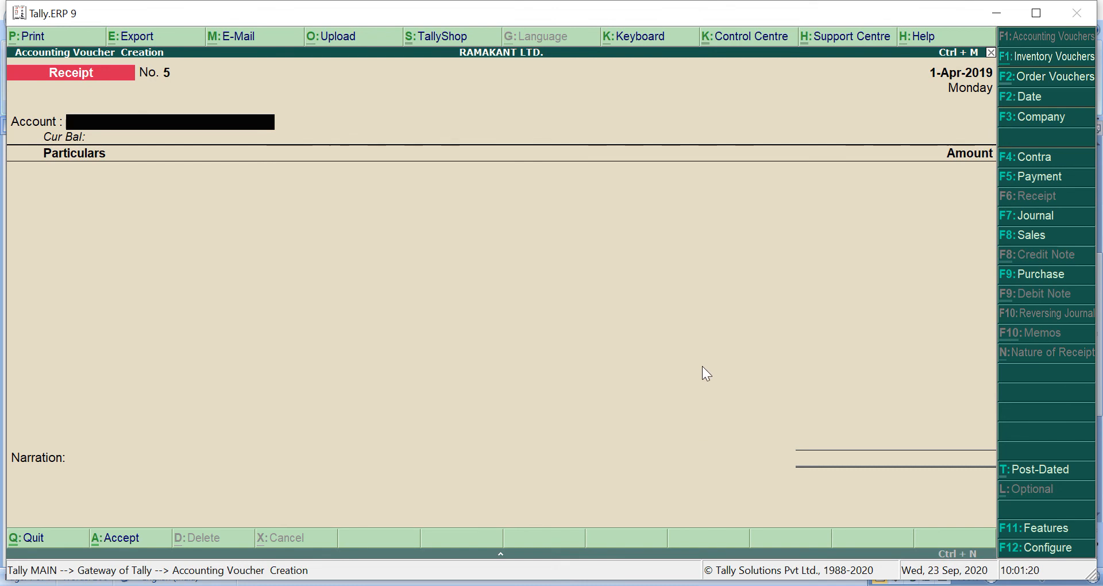
pyautogui.click(1031, 176)
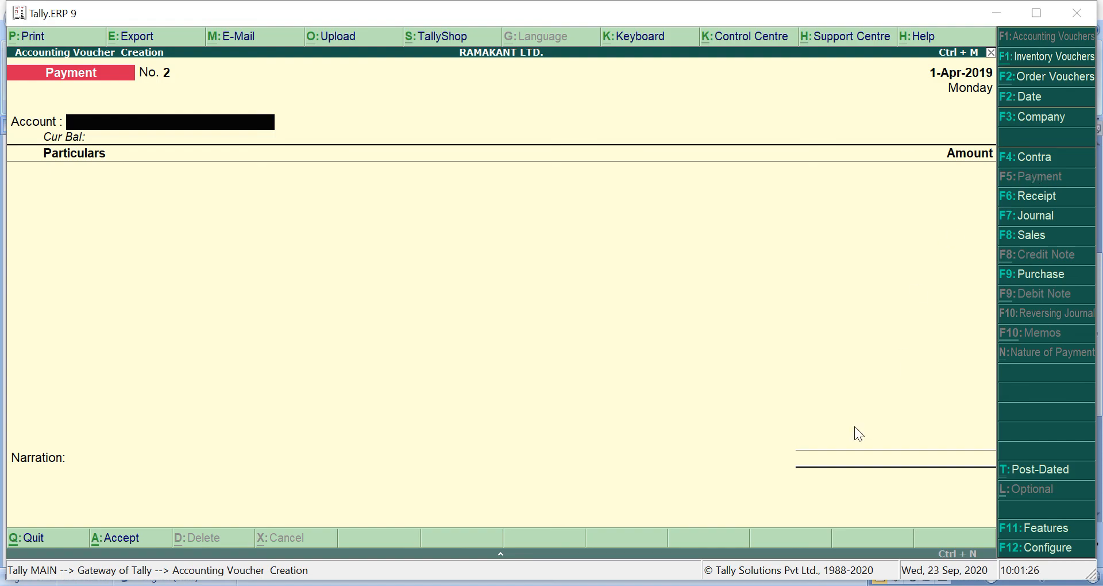
pyautogui.hotkey('alt', 'Tab')
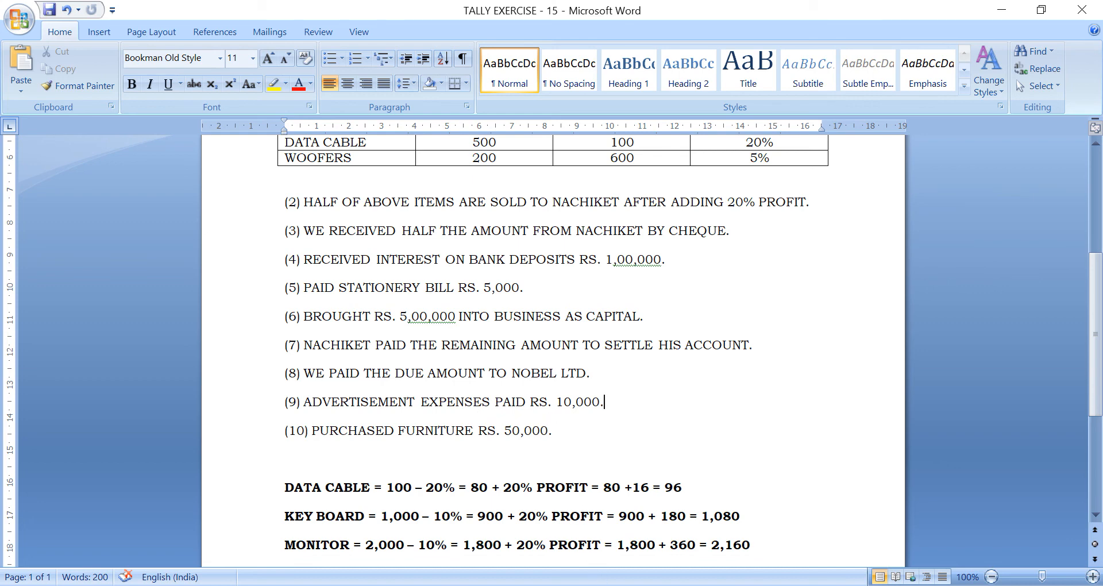
pyautogui.hotkey('alt', 'Tab')
pyautogui.press('Return')
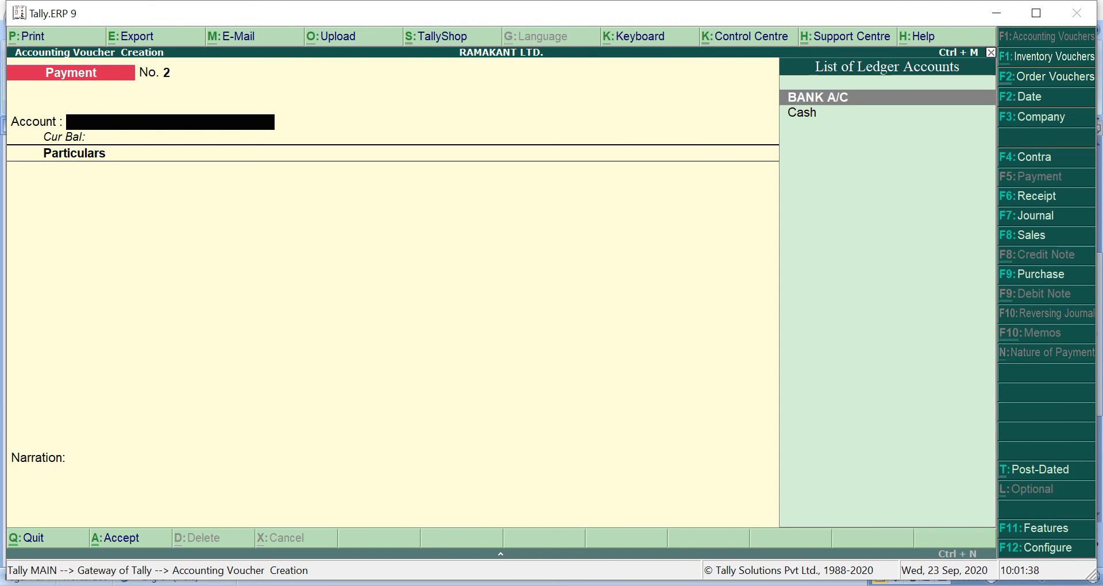
pyautogui.press('Down')
pyautogui.press('Return')
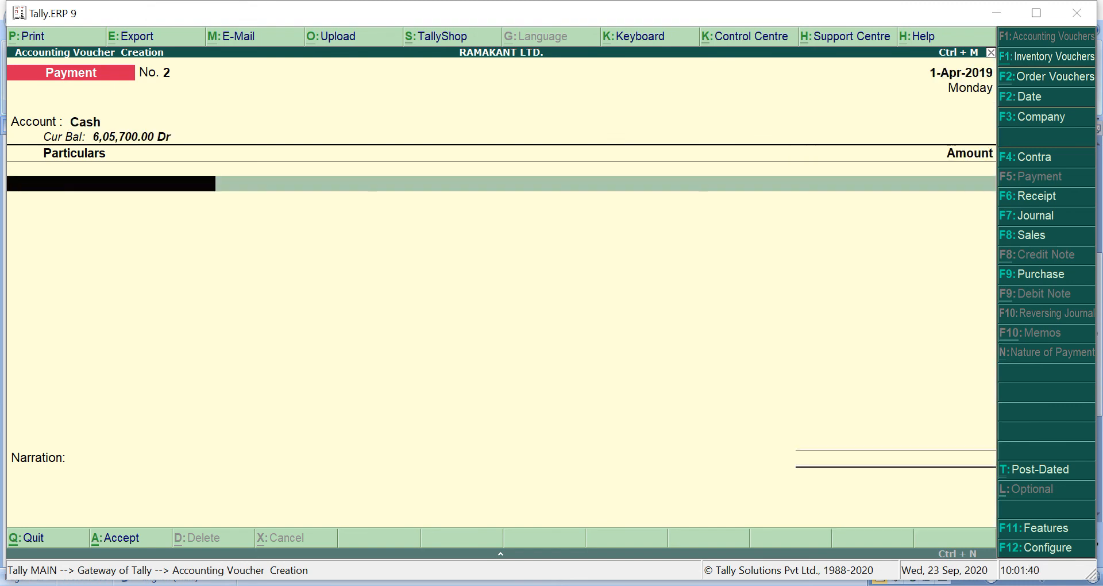
# Enter NOBEL LTD. as the payment's particulars with an amount of 3,69,000
pyautogui.write('N')
pyautogui.press('Down')
pyautogui.press('Return')
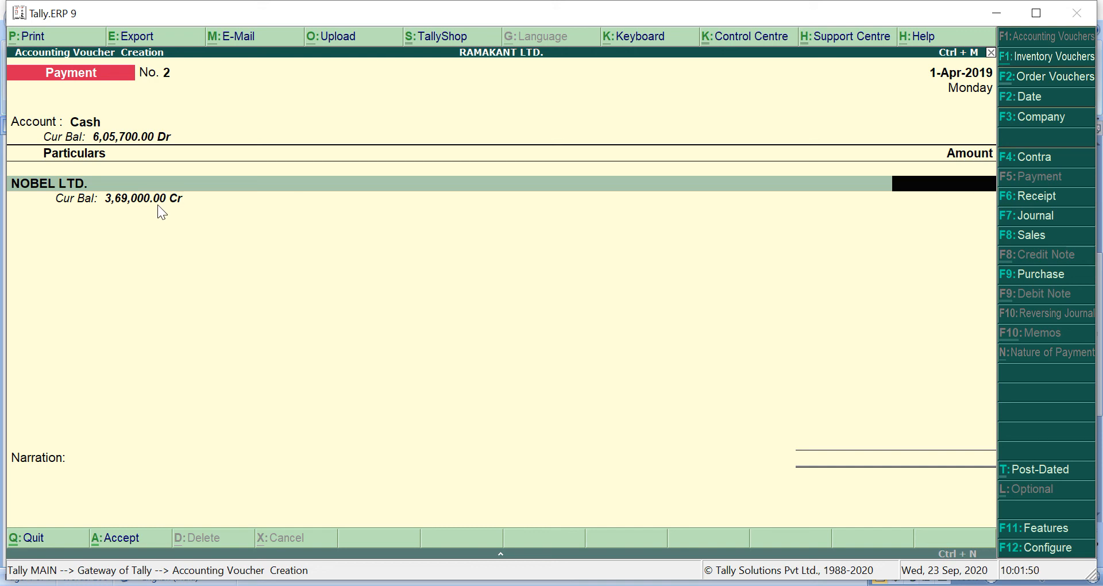
pyautogui.write('369000')
pyautogui.press('Return')
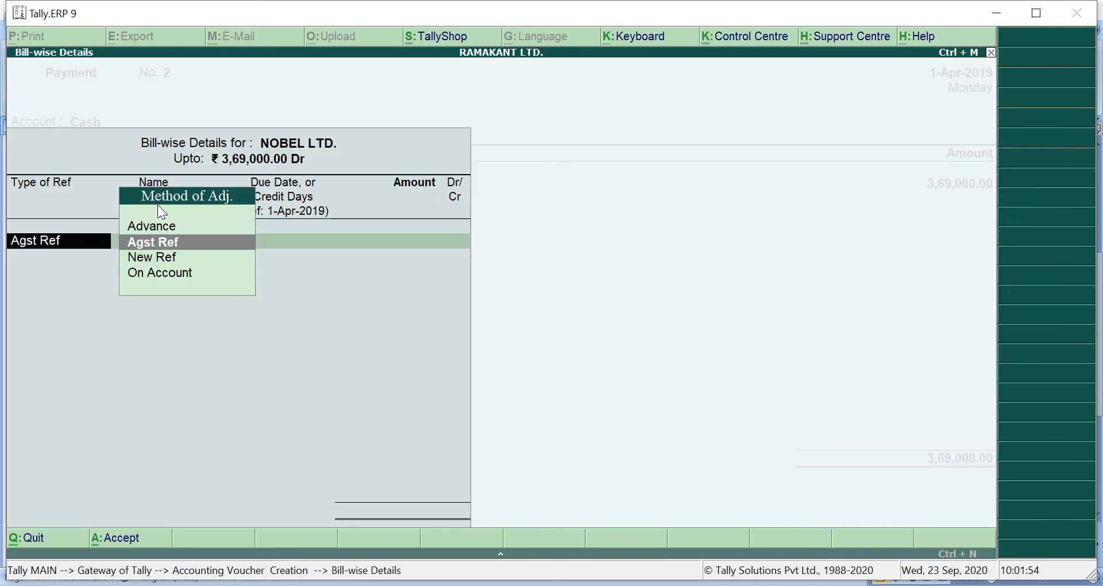
# Adjust the NOBEL LTD. payment as Agst Ref against pending bill 1 and accept the voucher without a narration
pyautogui.press('Return')
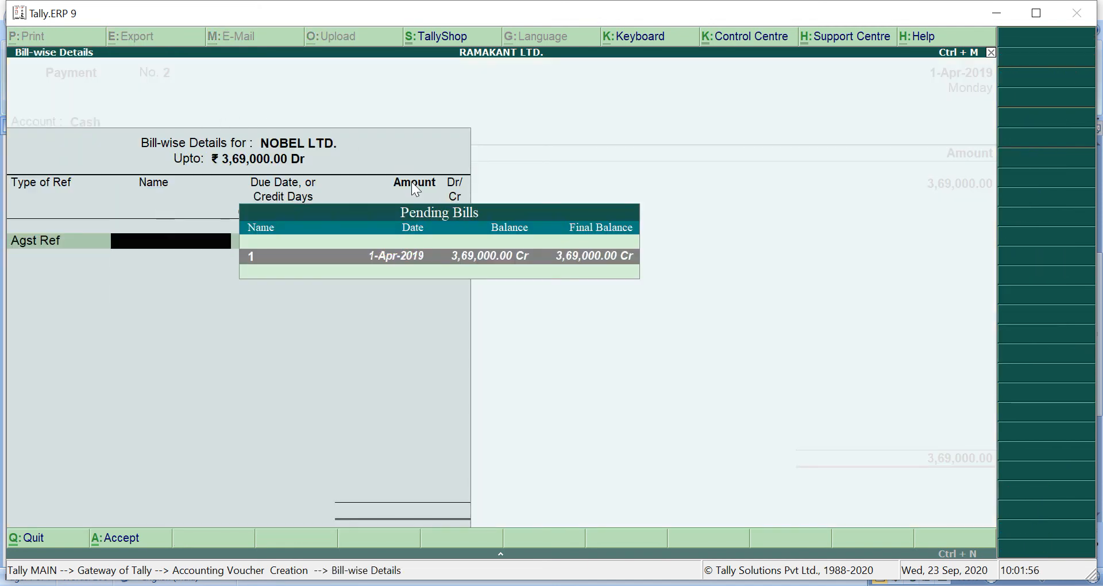
pyautogui.click(585, 260)
pyautogui.press('Return')
pyautogui.press('Return')
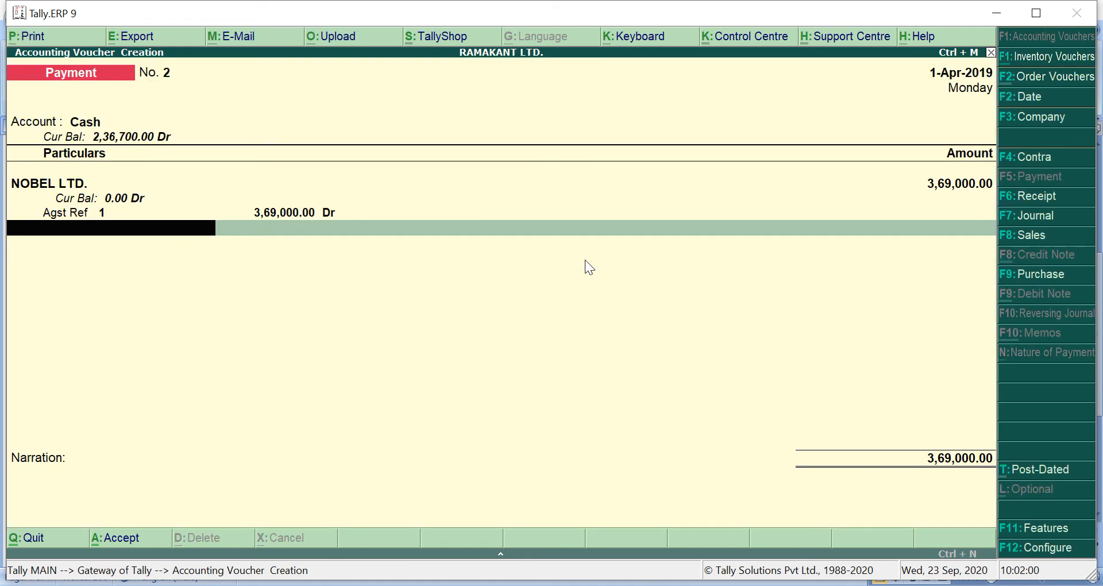
pyautogui.press('Return')
pyautogui.press('Return')
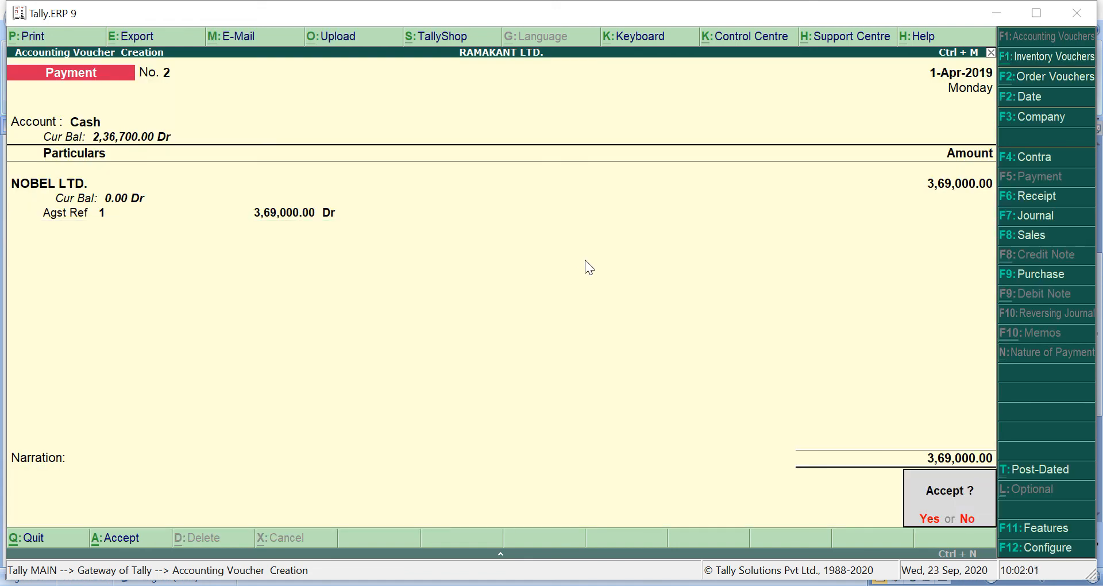
pyautogui.press('y')
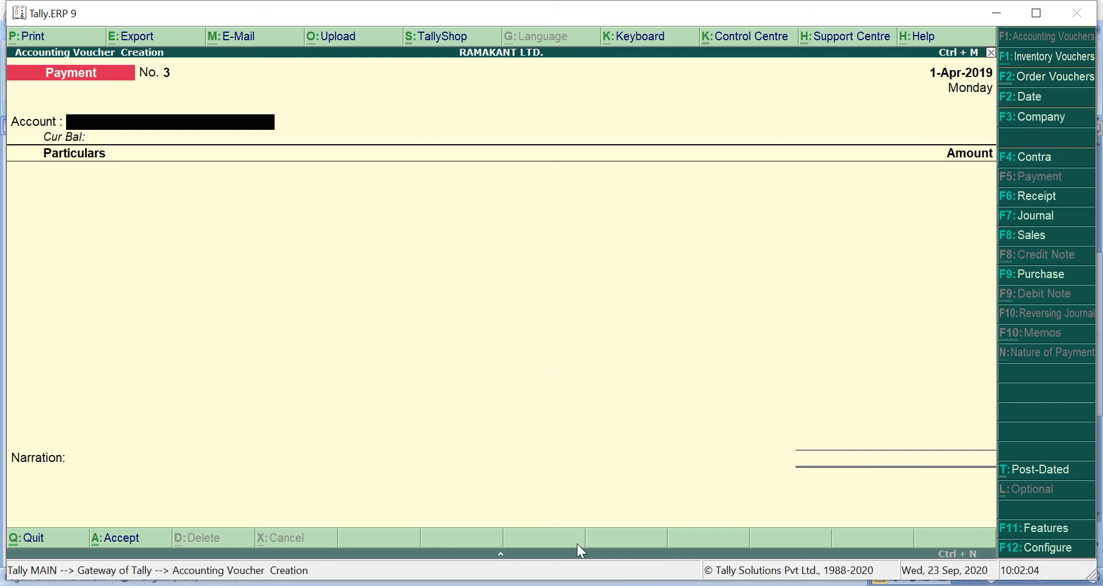
# Check the advertisement entry in the Word exercise, return to Tally, and select ADVERTISEMENT EXP. A/C in a Cash Payment voucher
pyautogui.click(574, 585)
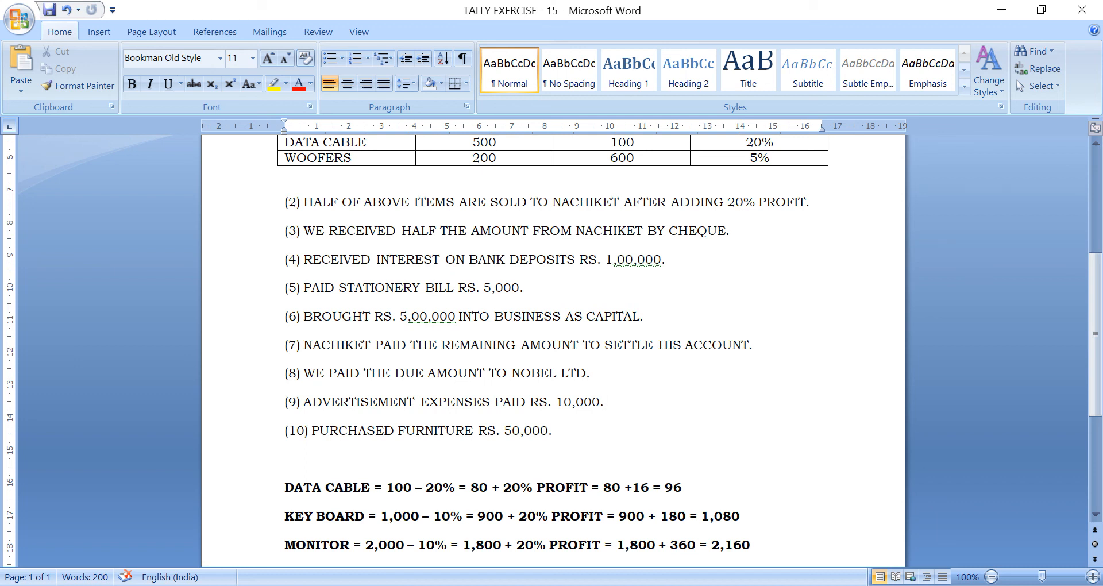
pyautogui.hotkey('alt', 'Tab')
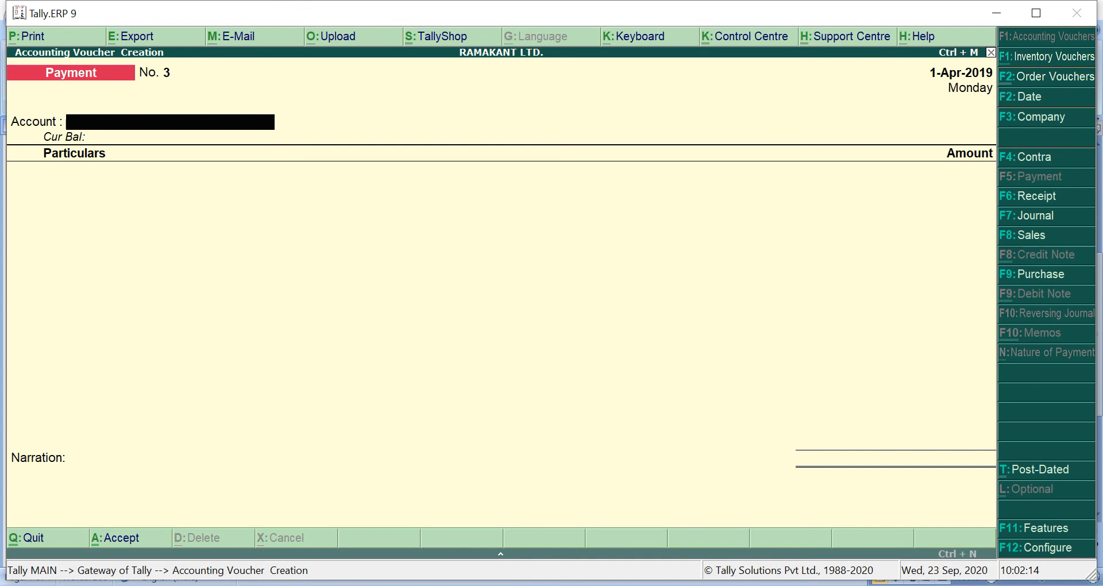
pyautogui.write('C')
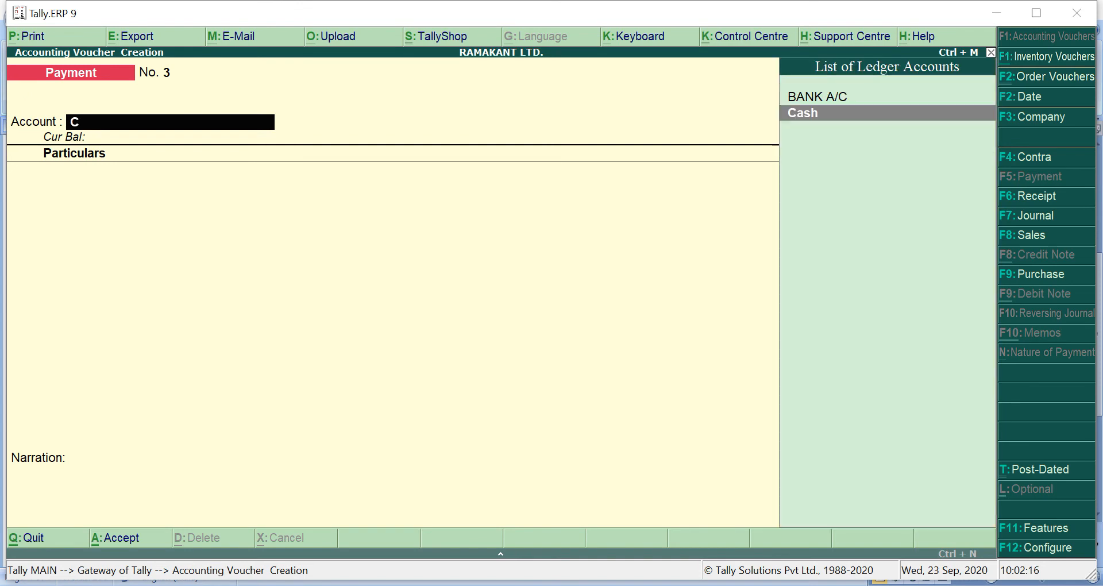
pyautogui.press('Return')
pyautogui.write('A')
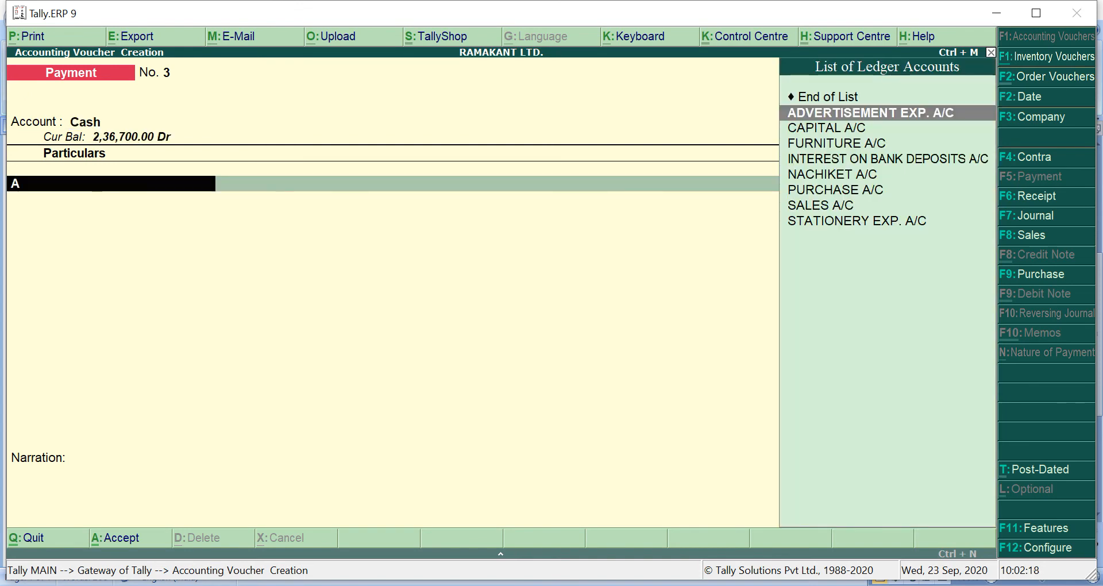
pyautogui.press('Return')
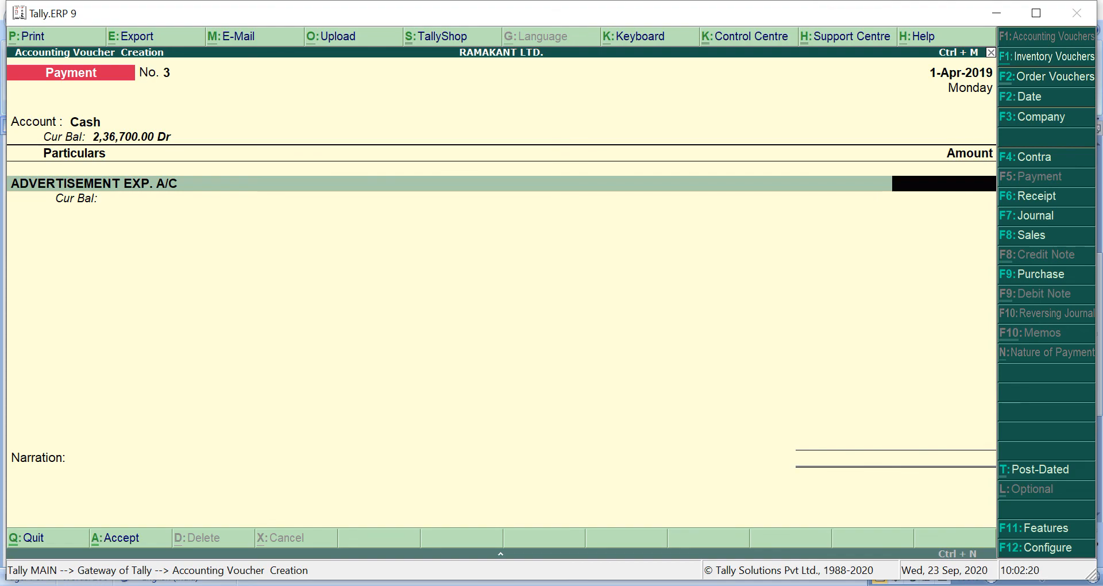
# Recheck the advertisement amount in the Word exercise, enter 10,000 in the Tally payment, and accept the voucher without a narration
pyautogui.hotkey('alt', 'Tab')
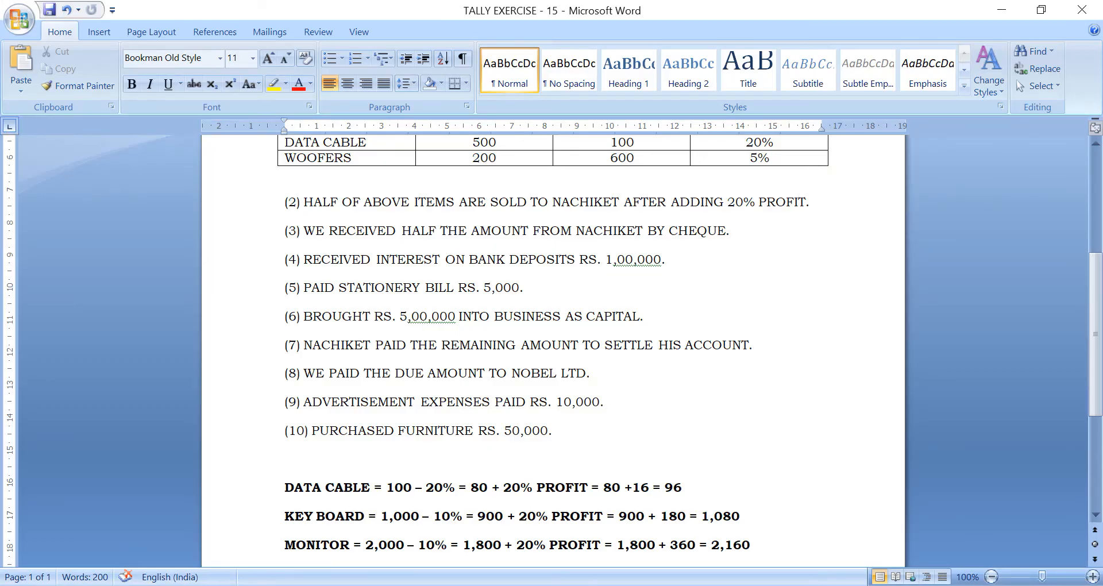
pyautogui.hotkey('alt', 'Tab')
pyautogui.write('10,000')
pyautogui.press('Return')
pyautogui.press('Return')
pyautogui.press('Return')
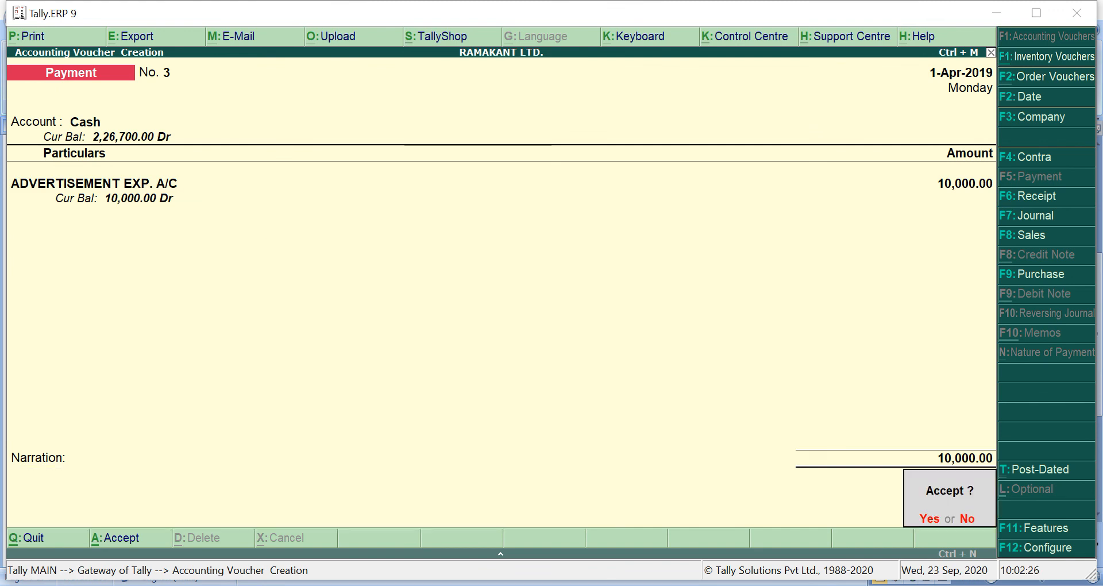
pyautogui.press('Return')
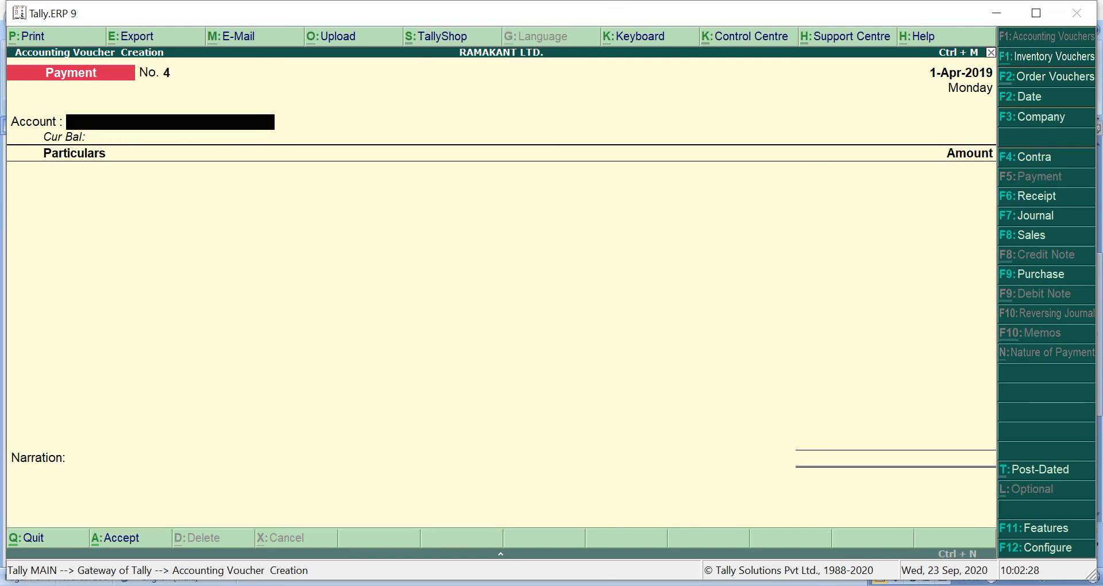
# Review the furniture entry in the Word exercise, return to Tally, and select FURNITURE A/C in a Cash Payment voucher
pyautogui.hotkey('alt', 'Tab')
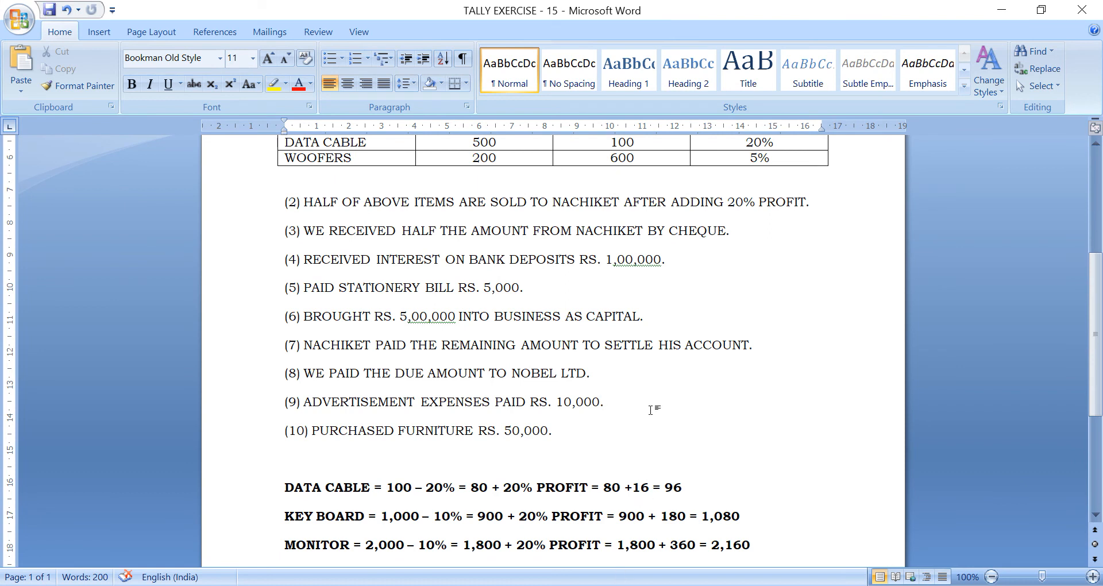
pyautogui.hotkey('alt', 'Tab')
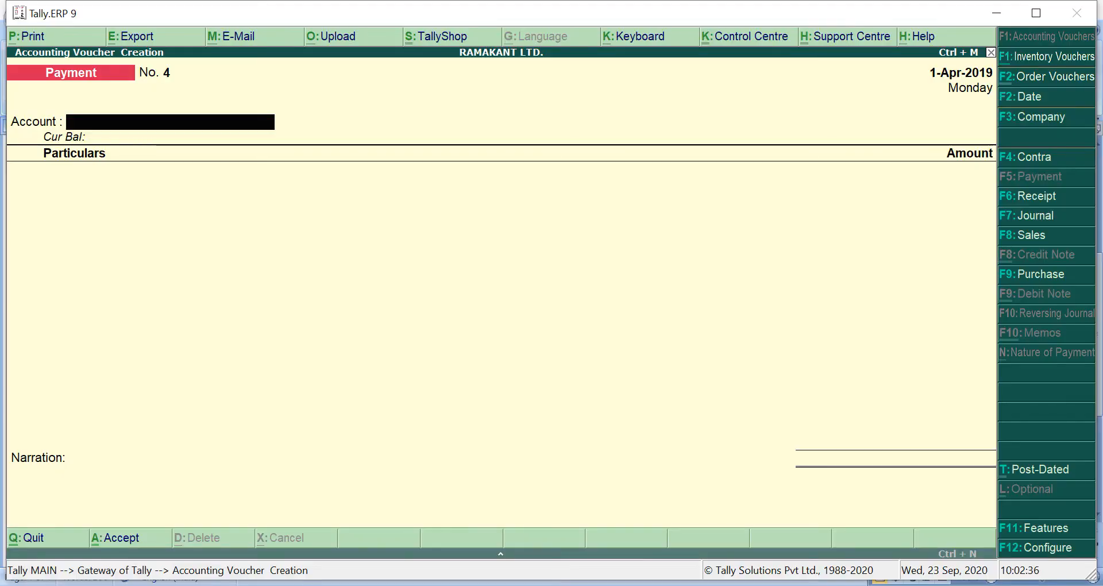
pyautogui.click(1019, 273)
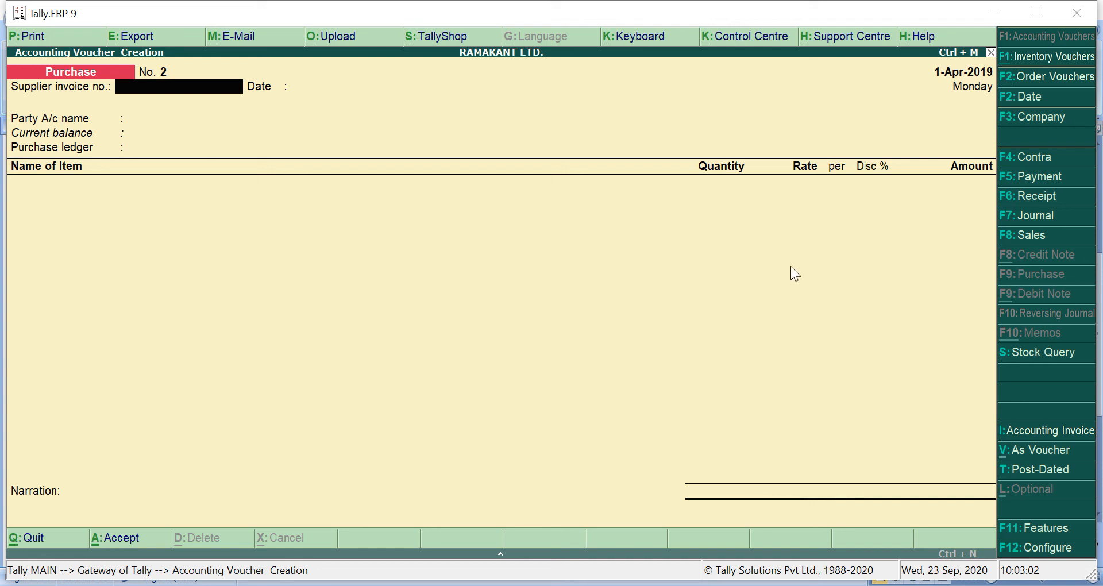
pyautogui.click(1036, 176)
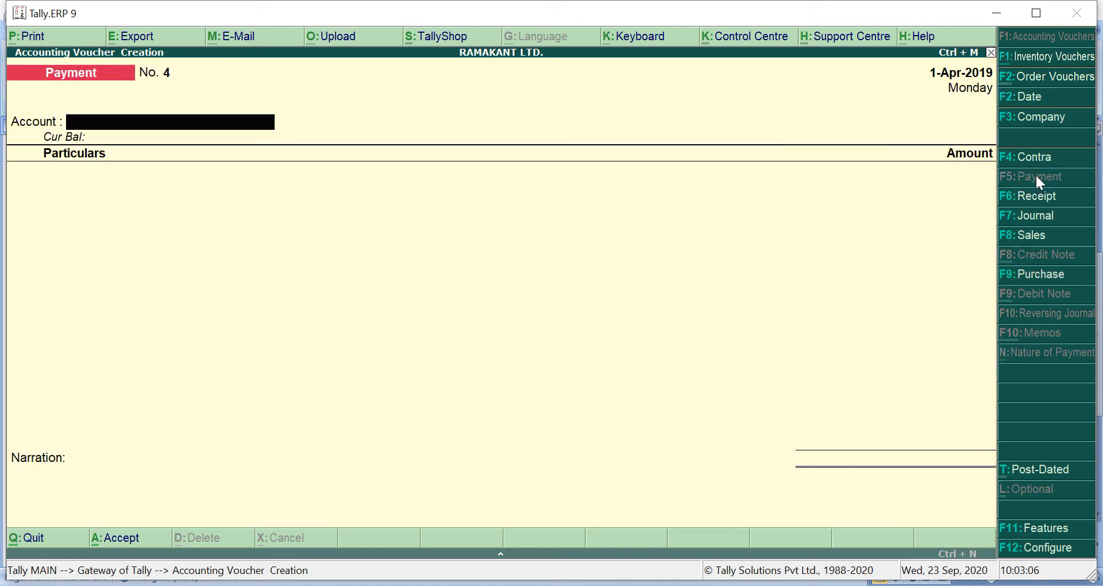
pyautogui.write('C')
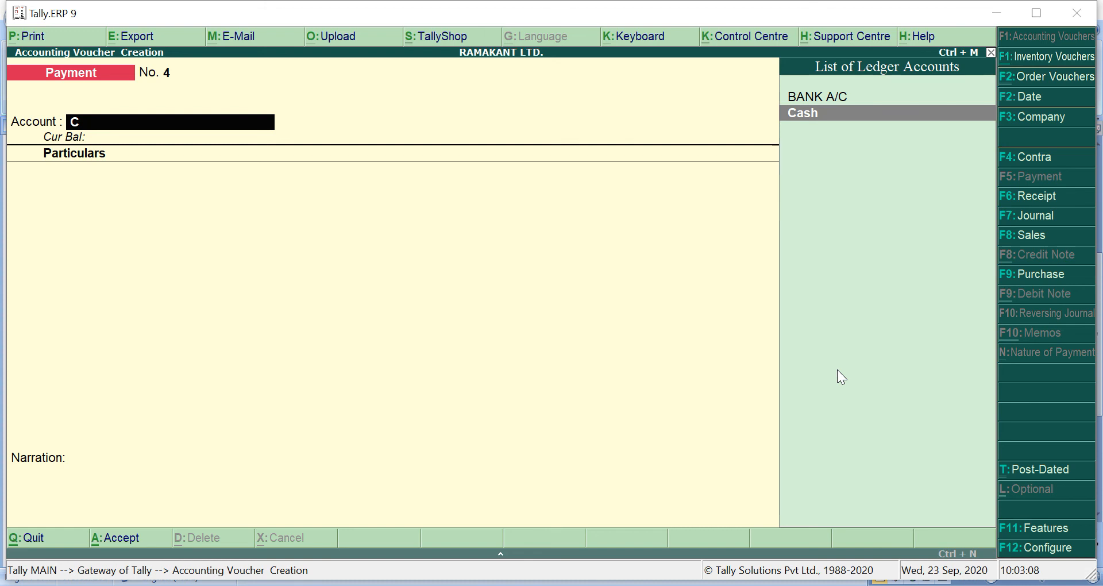
pyautogui.press('Return')
pyautogui.write('F')
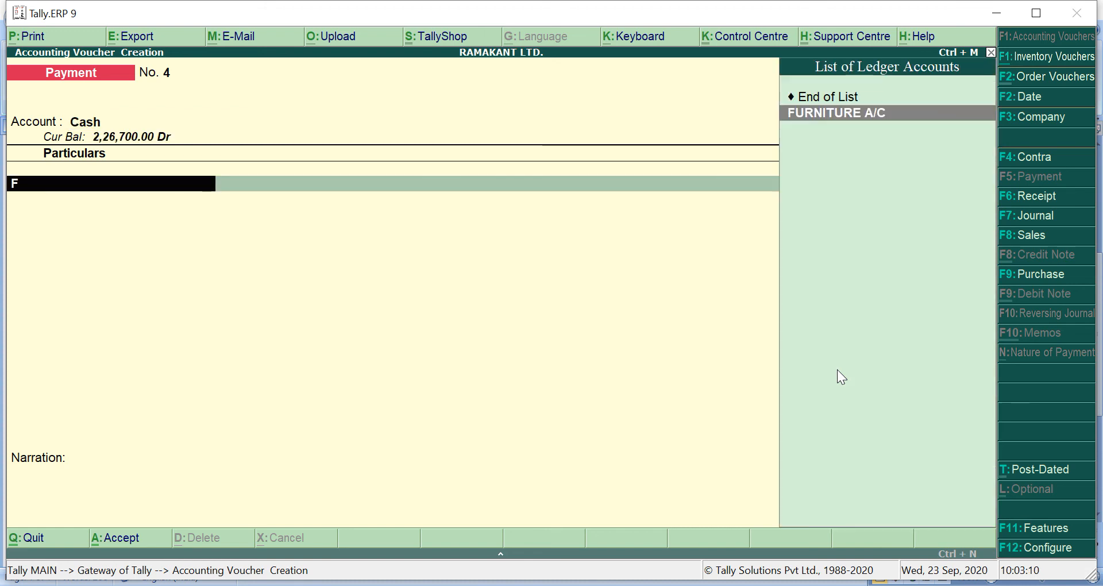
pyautogui.press('Return')
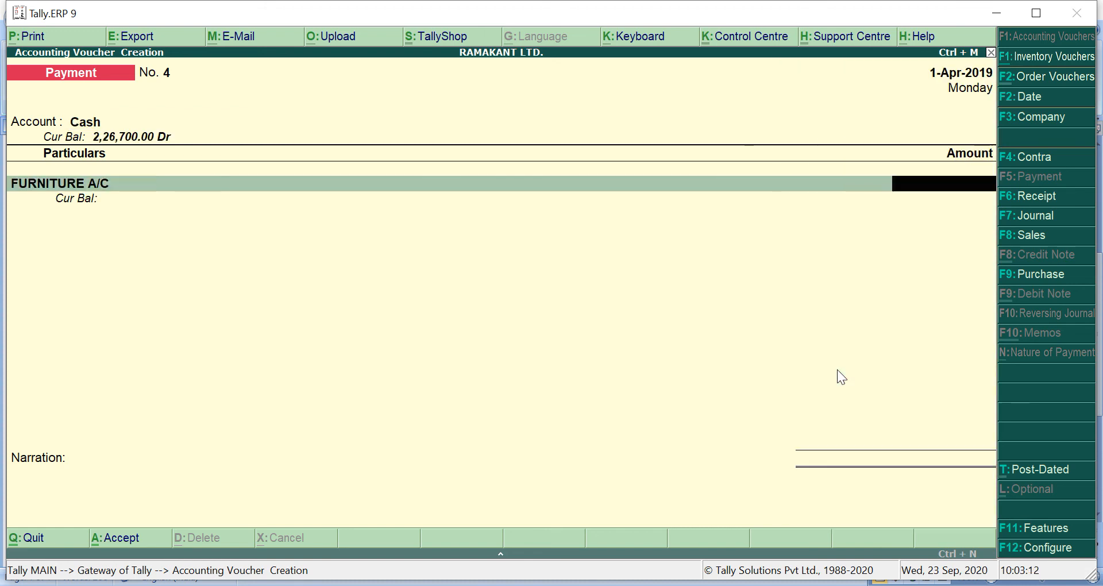
# Recheck the furniture amount in the Word exercise, enter 50,000 in the Tally payment, and accept the voucher without a narration
pyautogui.click(579, 585)
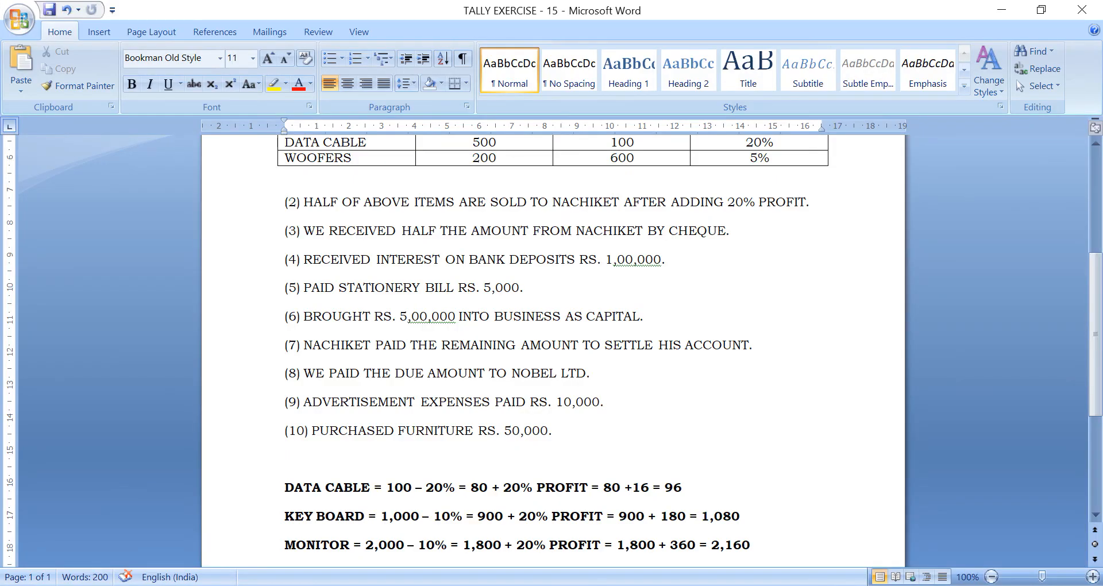
pyautogui.click(619, 505)
pyautogui.write('5')
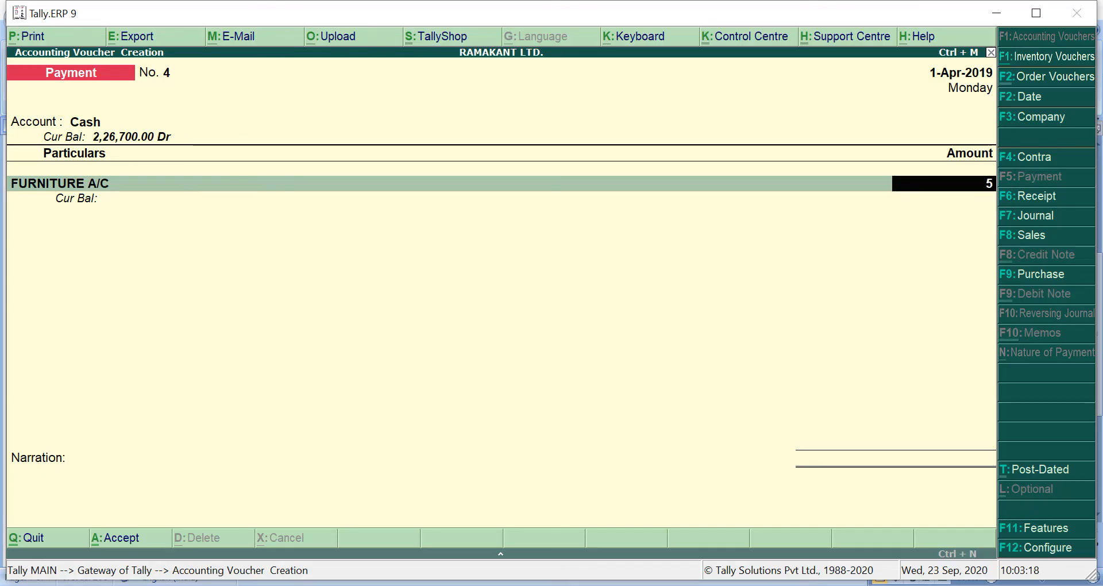
pyautogui.write('0,00000')
pyautogui.press('Return')
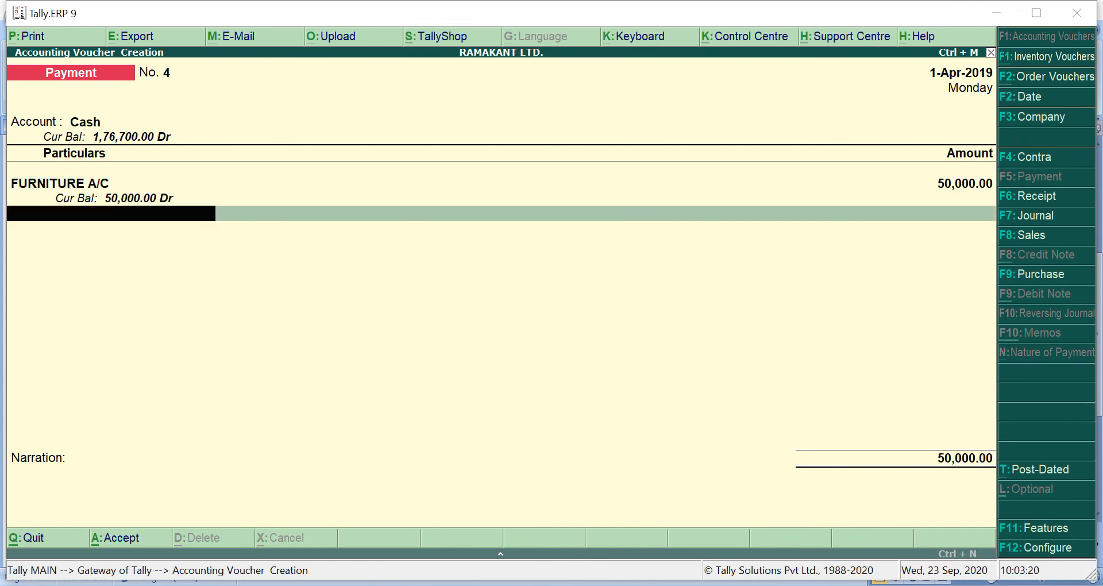
pyautogui.press('Return')
pyautogui.press('Return')
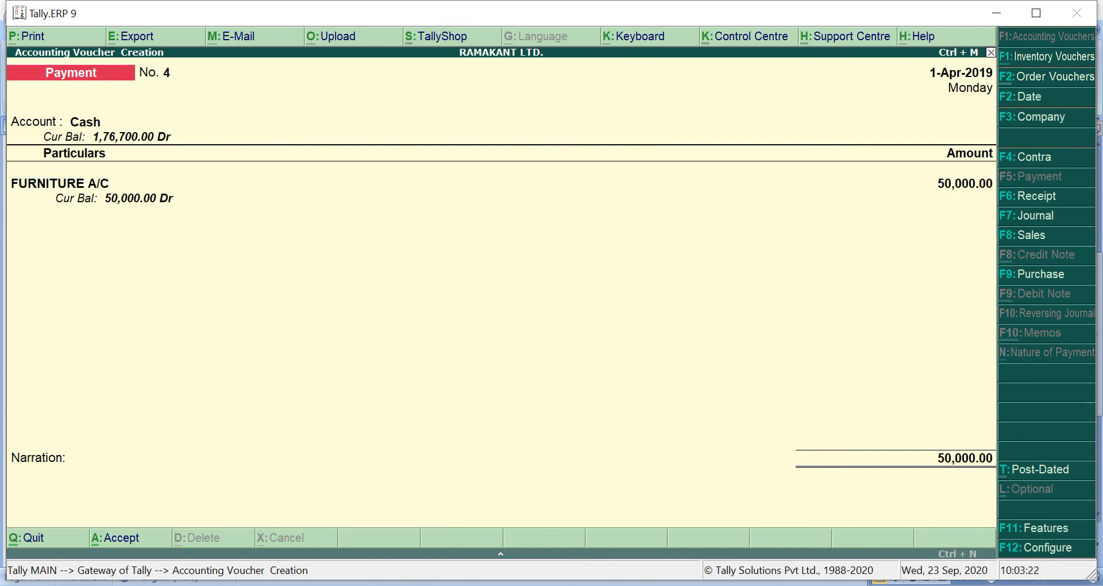
pyautogui.press('Return')
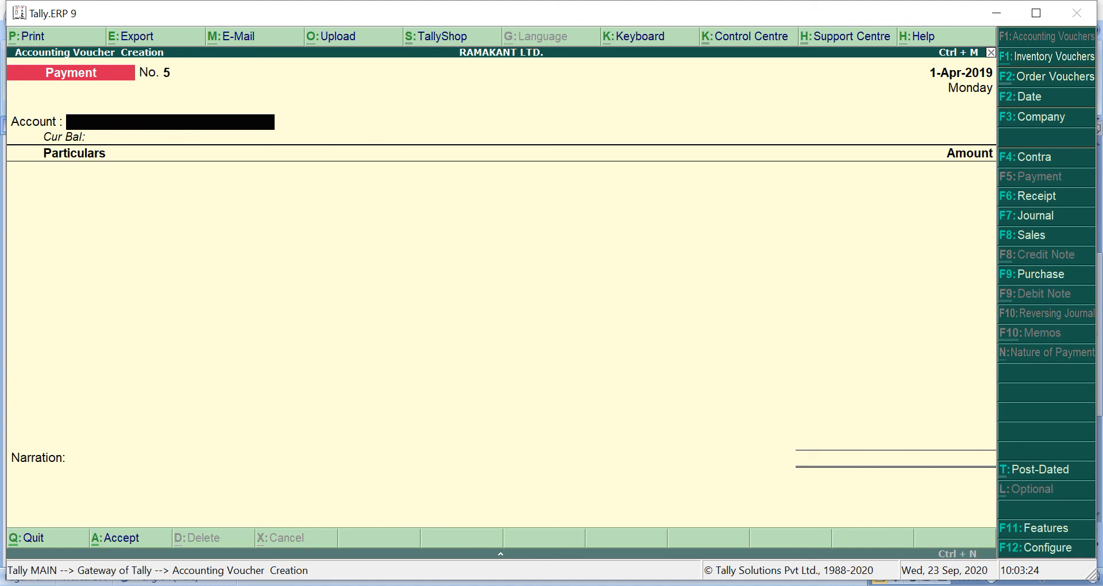
# Leave voucher entry and display the Day Book to review the recorded vouchers
pyautogui.press('Escape')
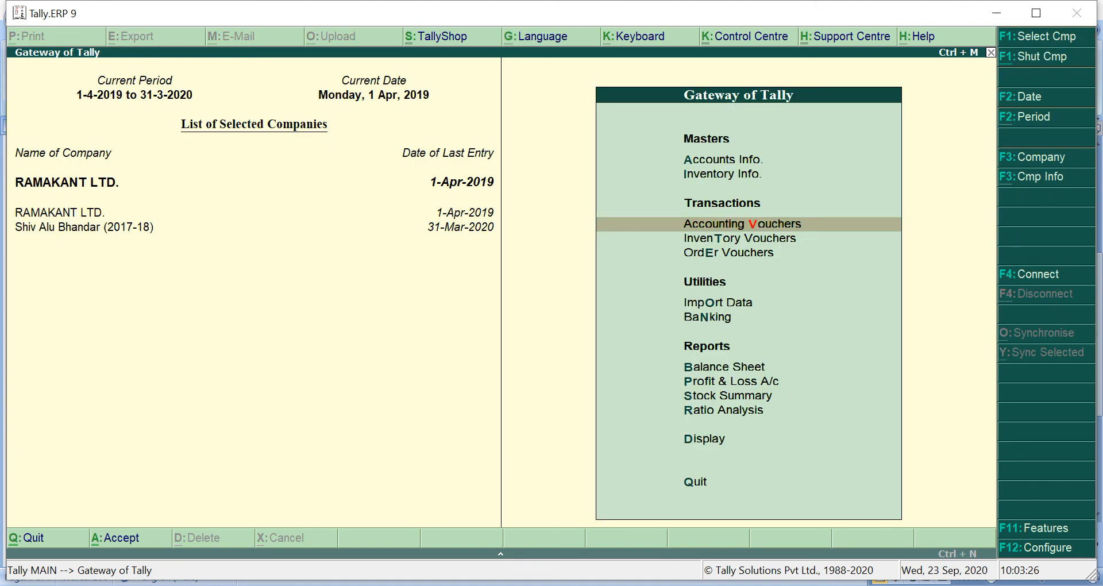
pyautogui.press('d')
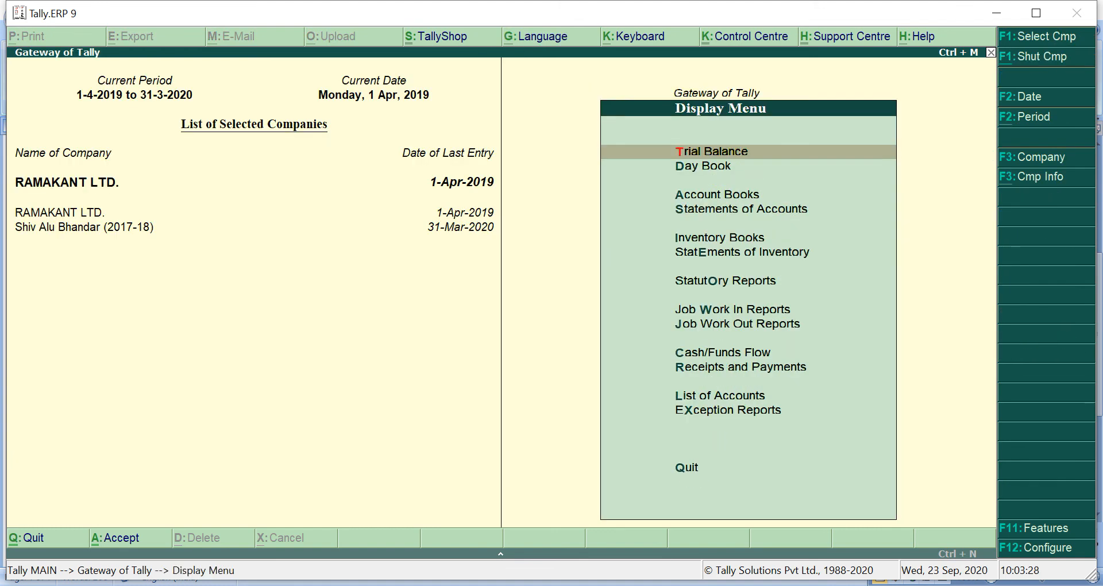
pyautogui.press('Down')
pyautogui.press('Return')
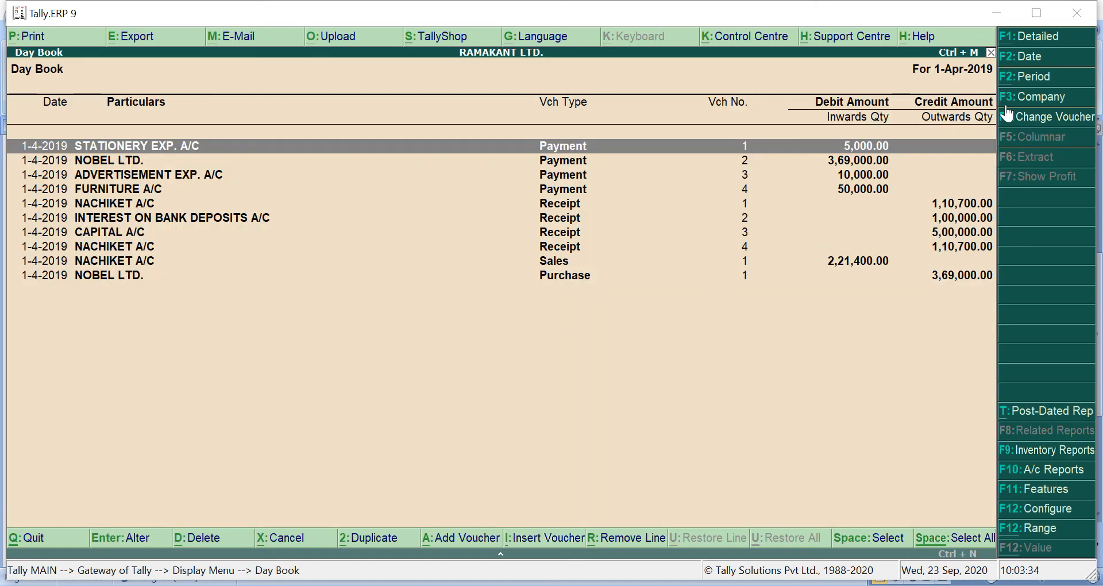
# Show the Day Book in detailed view to check each voucher's ledger entries, and return to the Gateway of Tally
pyautogui.click(1042, 38)
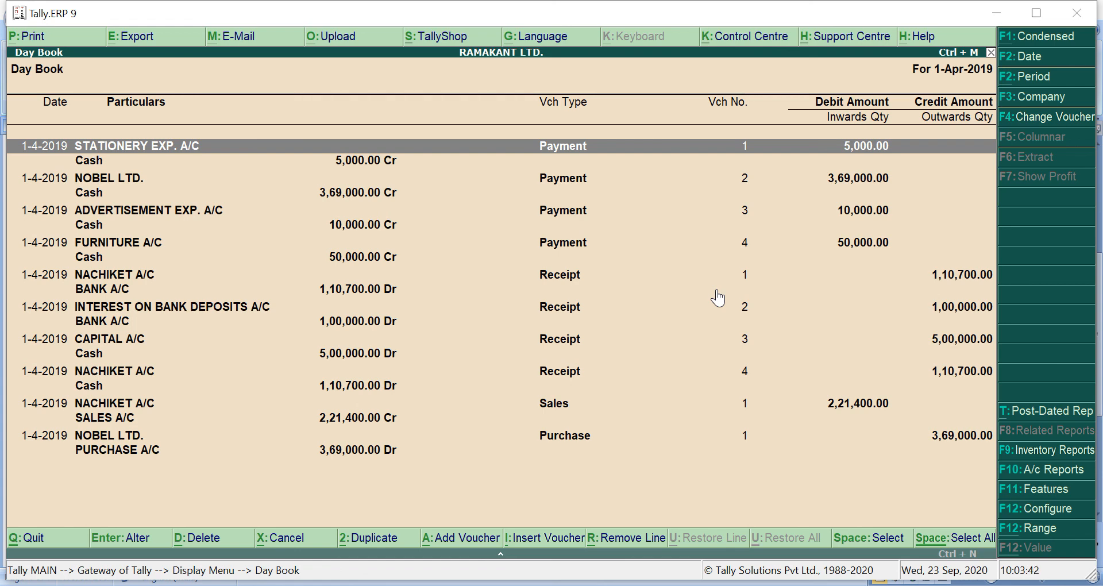
pyautogui.press('Escape')
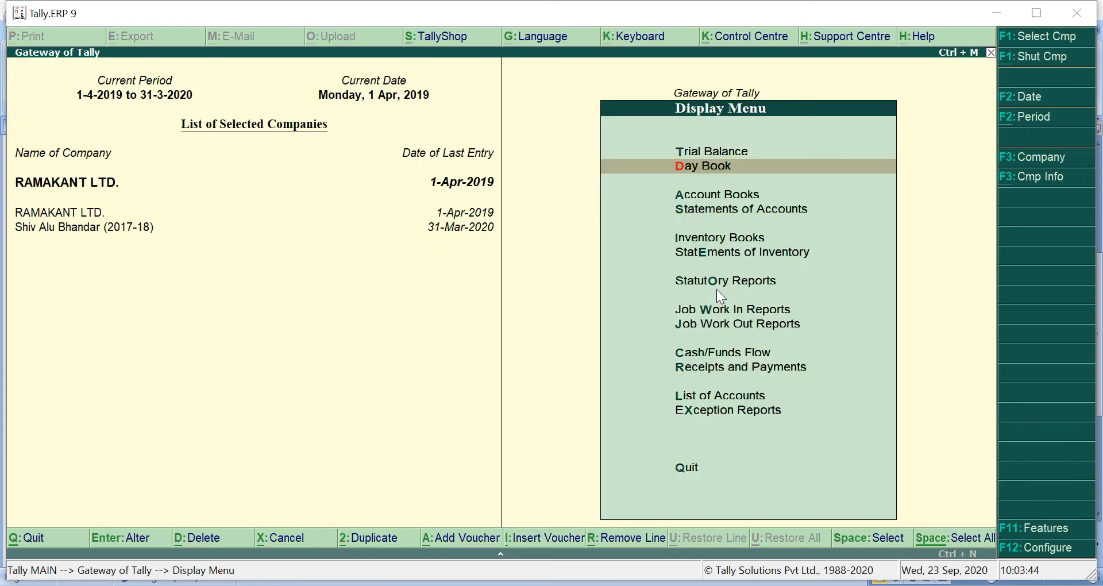
pyautogui.press('Escape')
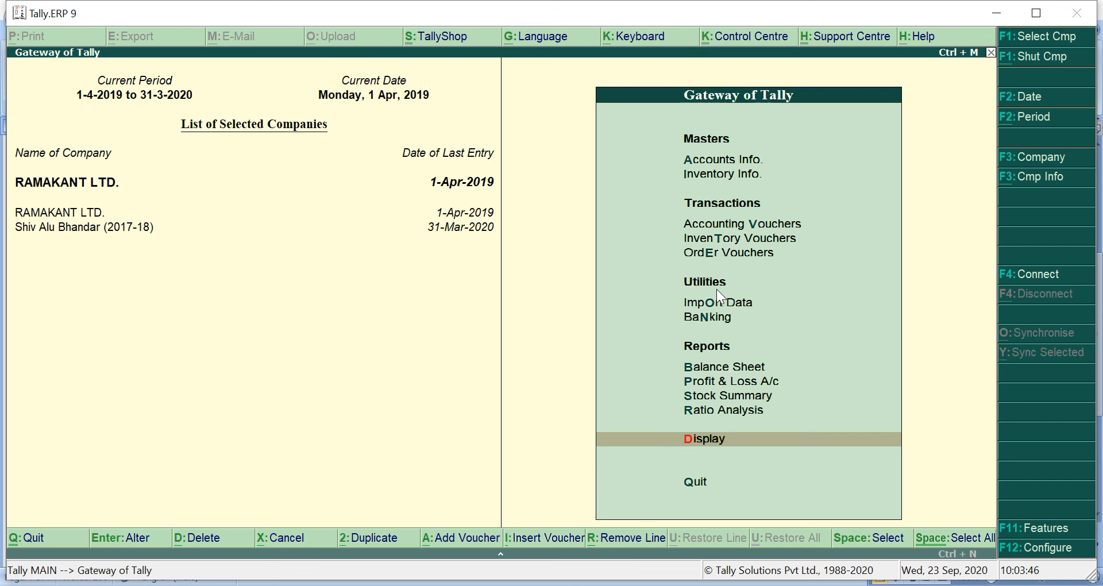
# Review the detailed Stock Summary and DATA CABLE's April stock vouchers, and return to the Gateway of Tally
pyautogui.press('s')
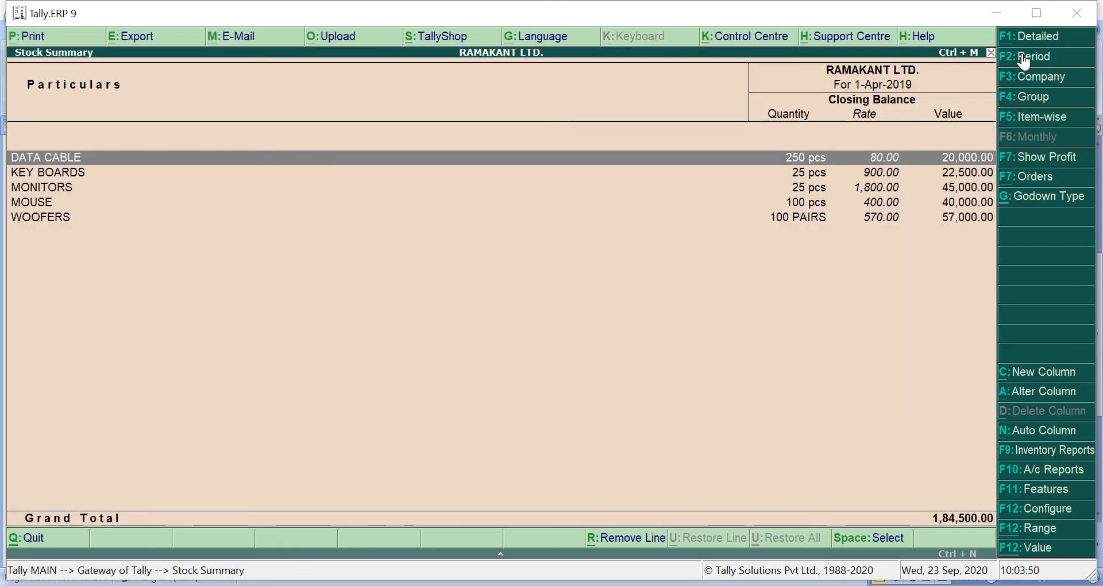
pyautogui.click(1036, 37)
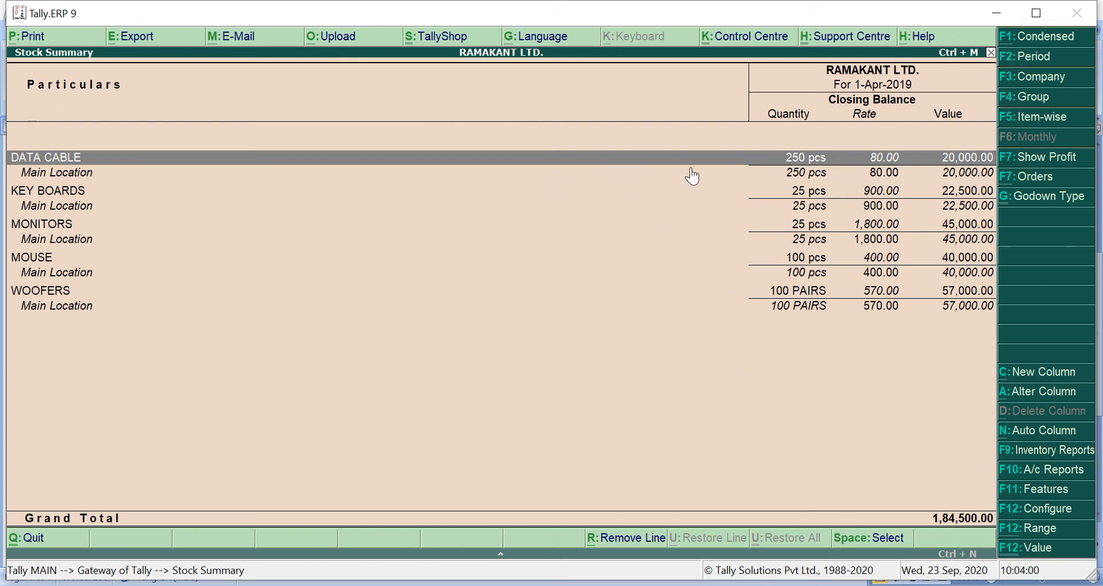
pyautogui.press('Return')
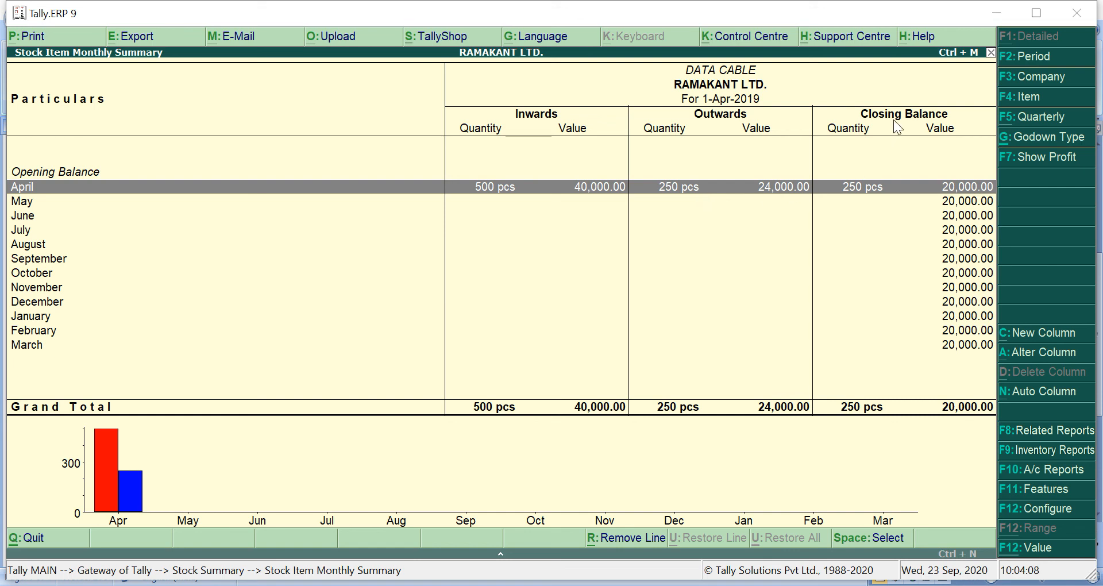
pyautogui.press('Return')
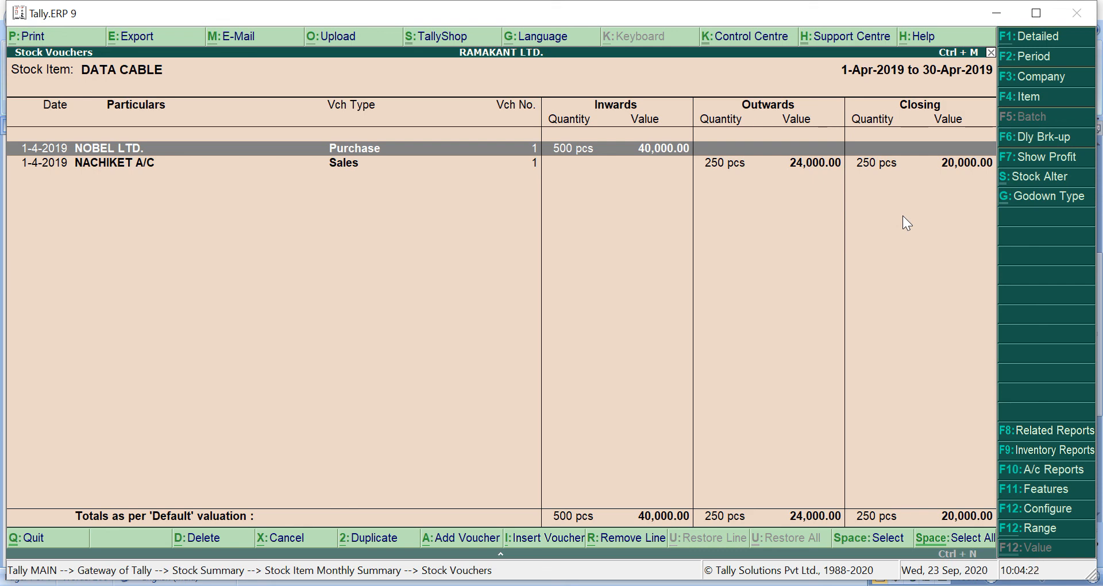
pyautogui.press('Escape')
pyautogui.press('Escape')
pyautogui.press('Escape')
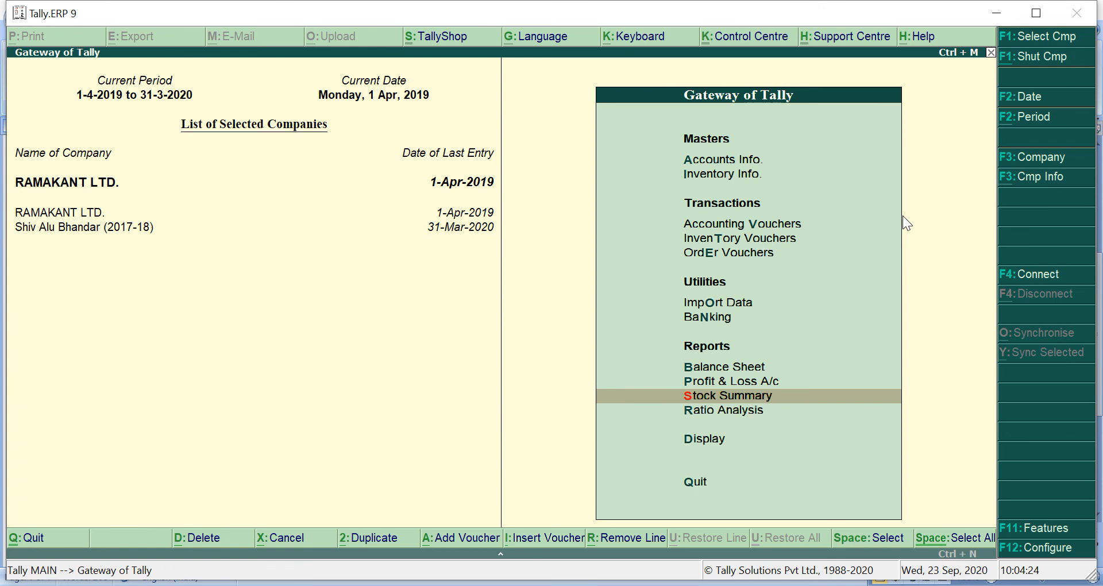
# Examine the detailed Balance Sheet, checking Closing Stock, Sundry Debtors and Sundry Creditors, and close the report
pyautogui.press('Up')
pyautogui.press('Up')
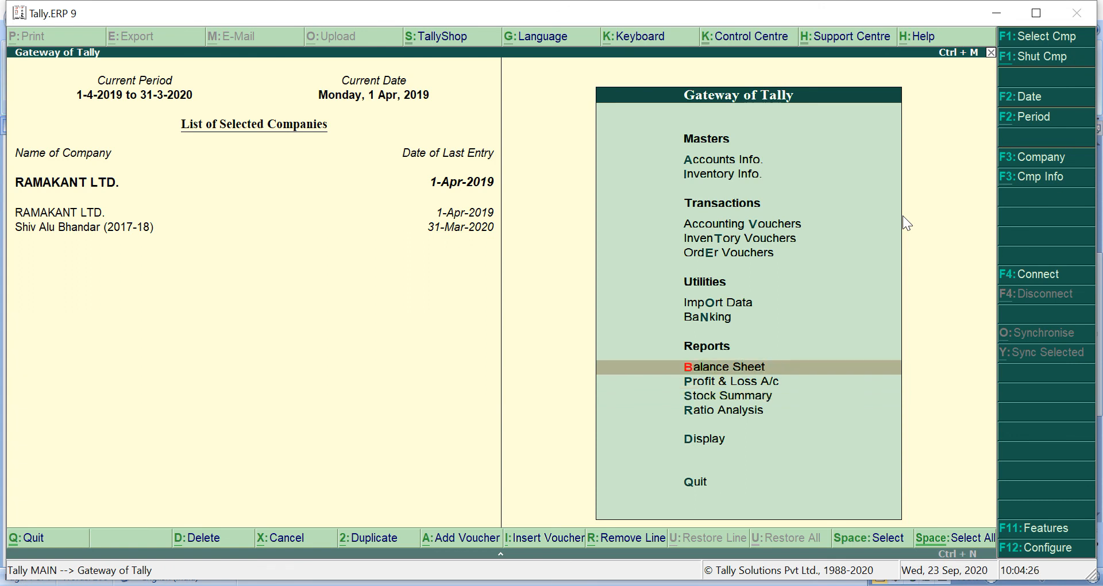
pyautogui.press('Return')
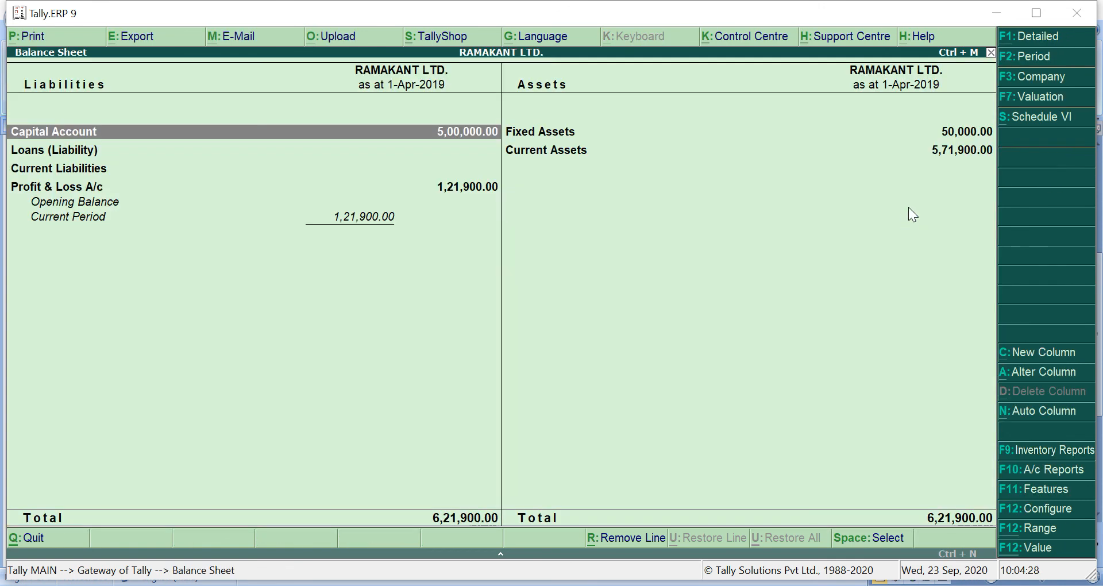
pyautogui.click(1027, 39)
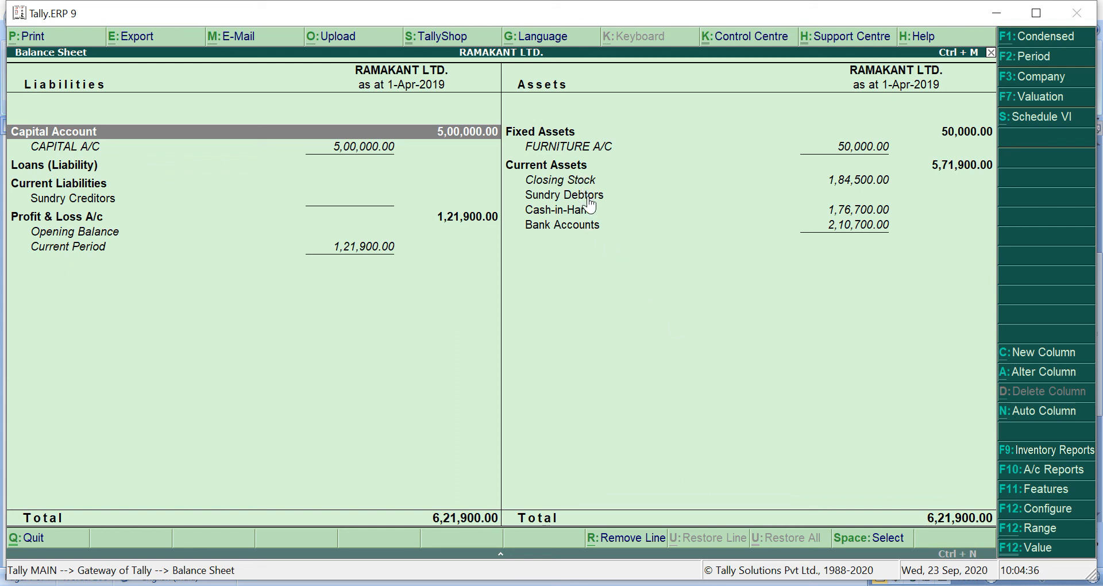
pyautogui.press('Down')
pyautogui.press('Down')
pyautogui.press('Down')
pyautogui.press('Right')
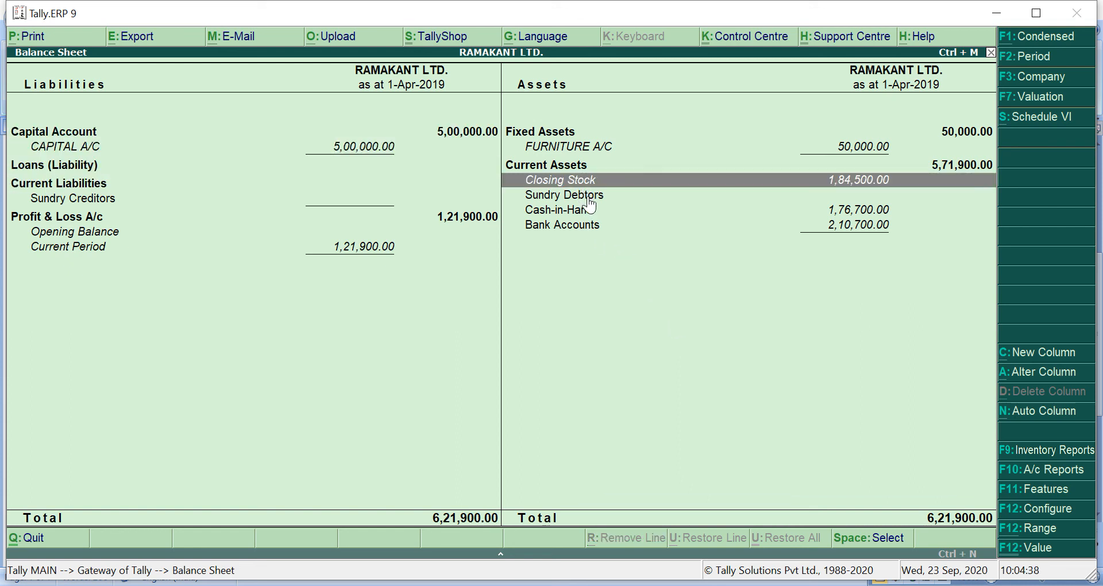
pyautogui.press('Down')
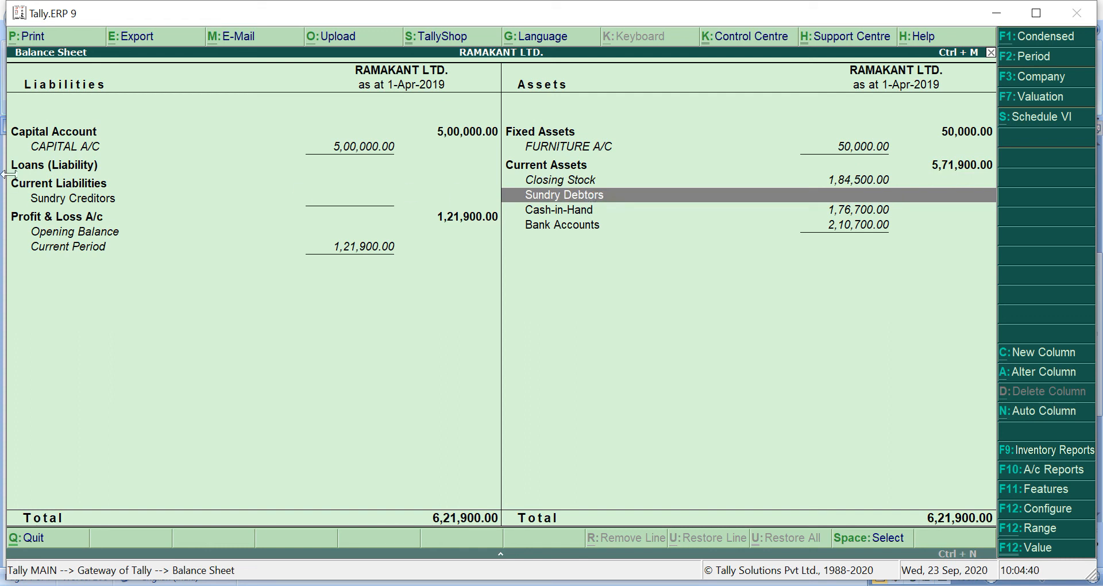
pyautogui.click(91, 200)
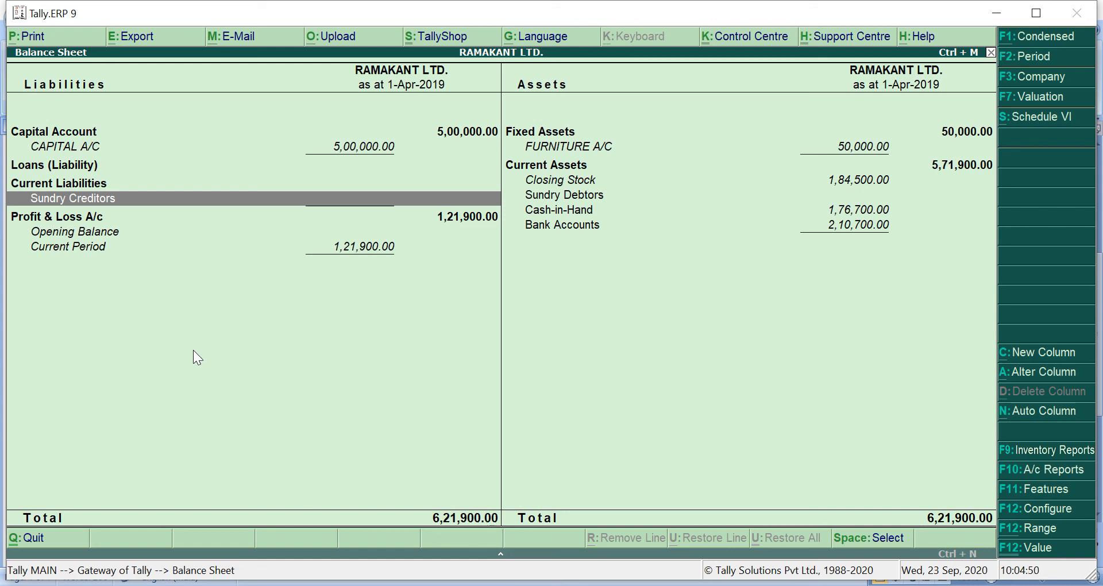
pyautogui.press('Escape')
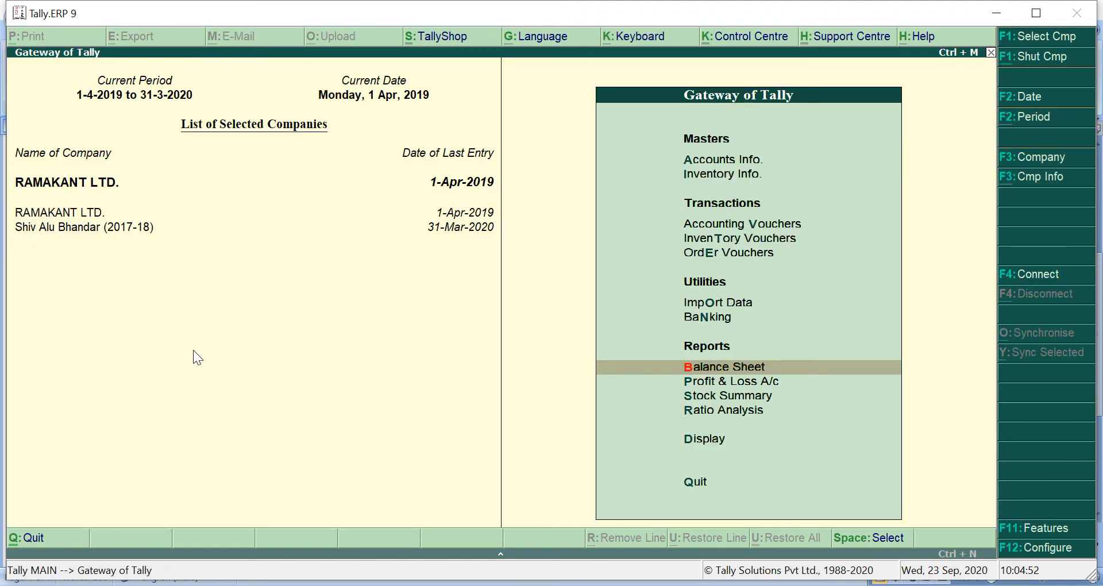
# Examine the Profit & Loss A/c in detailed view, including the stock, expense and income ledgers, and close it
pyautogui.press('Down')
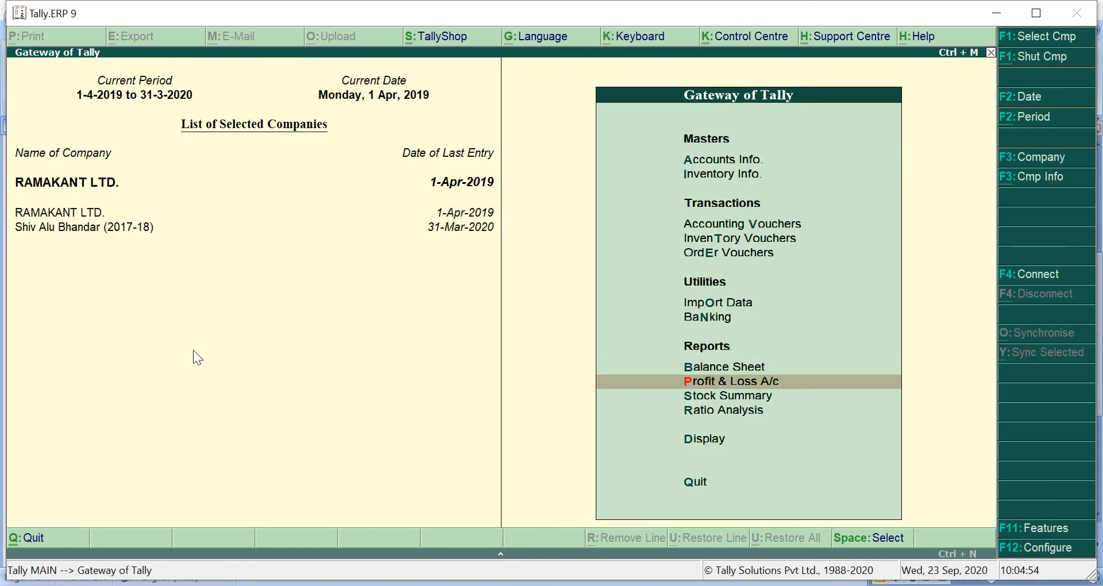
pyautogui.press('Return')
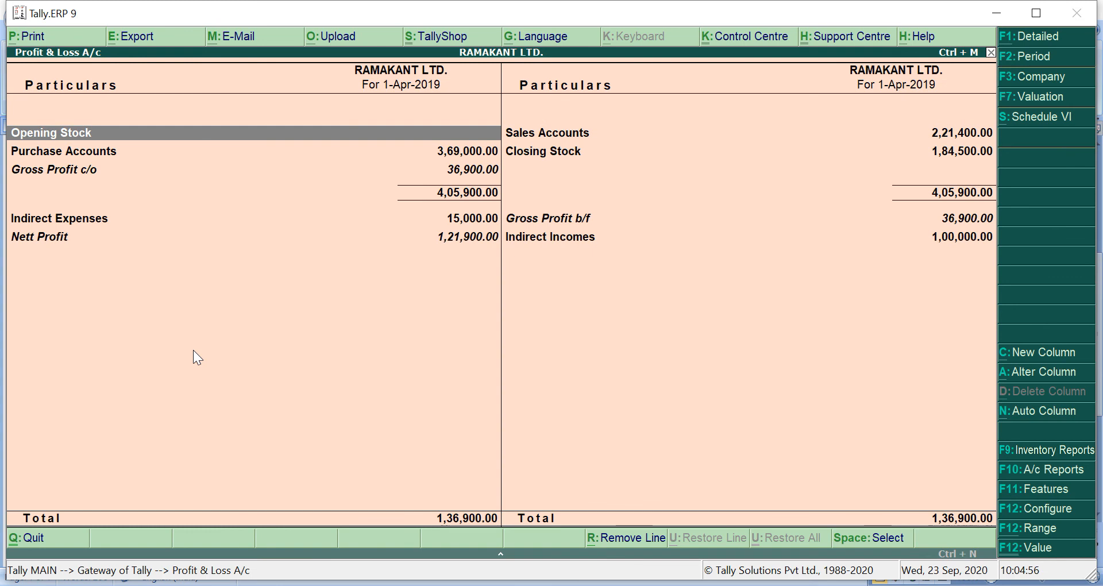
pyautogui.click(1035, 38)
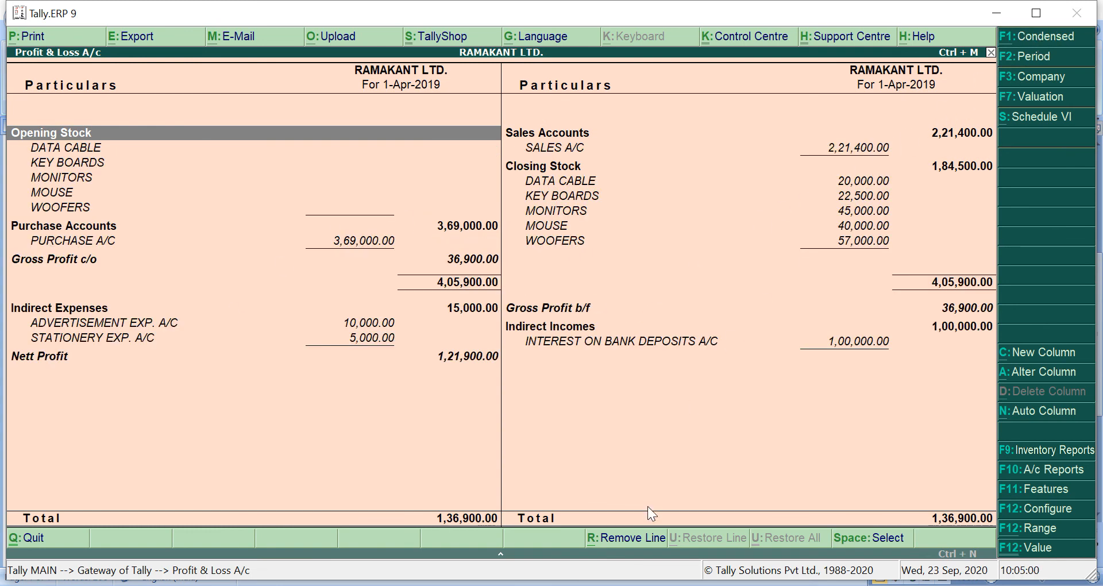
pyautogui.press('Right')
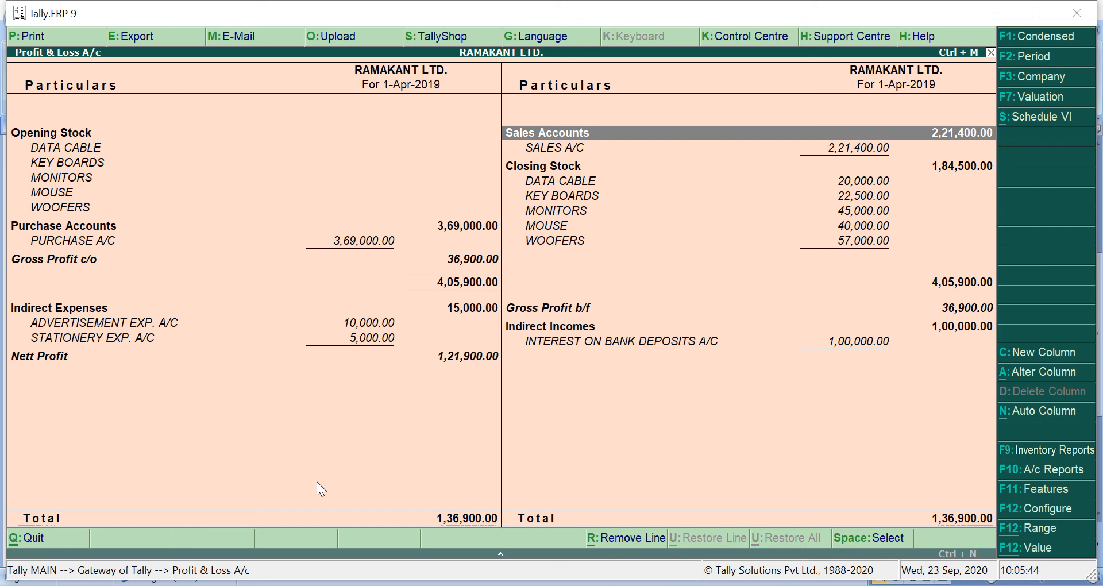
pyautogui.press('Escape')
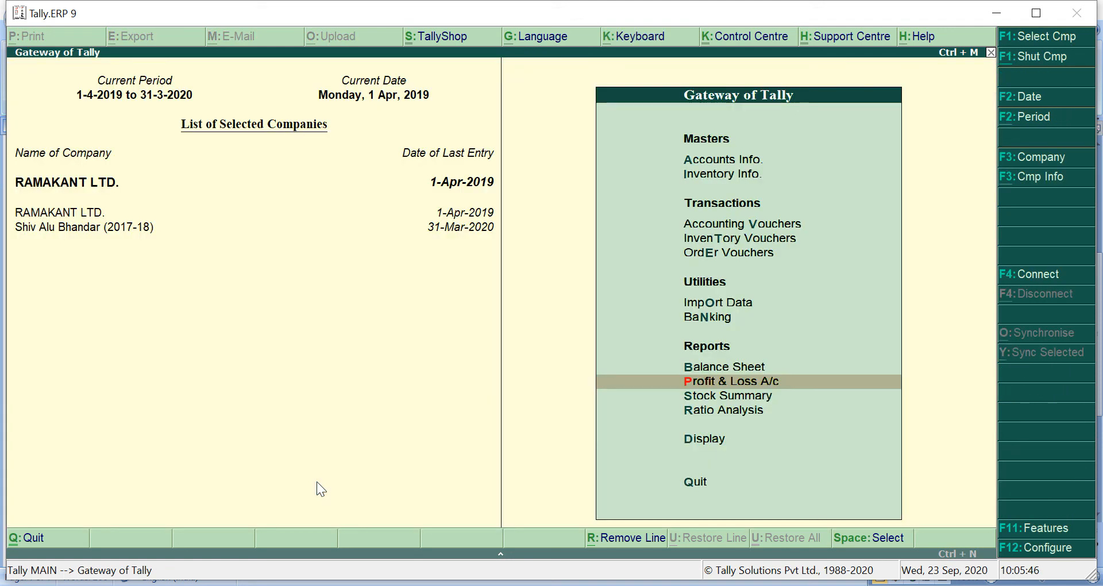
# Reopen the Day Book from the display reports, review all vouchers in detailed view, and return to the Display Menu
pyautogui.press('Up')
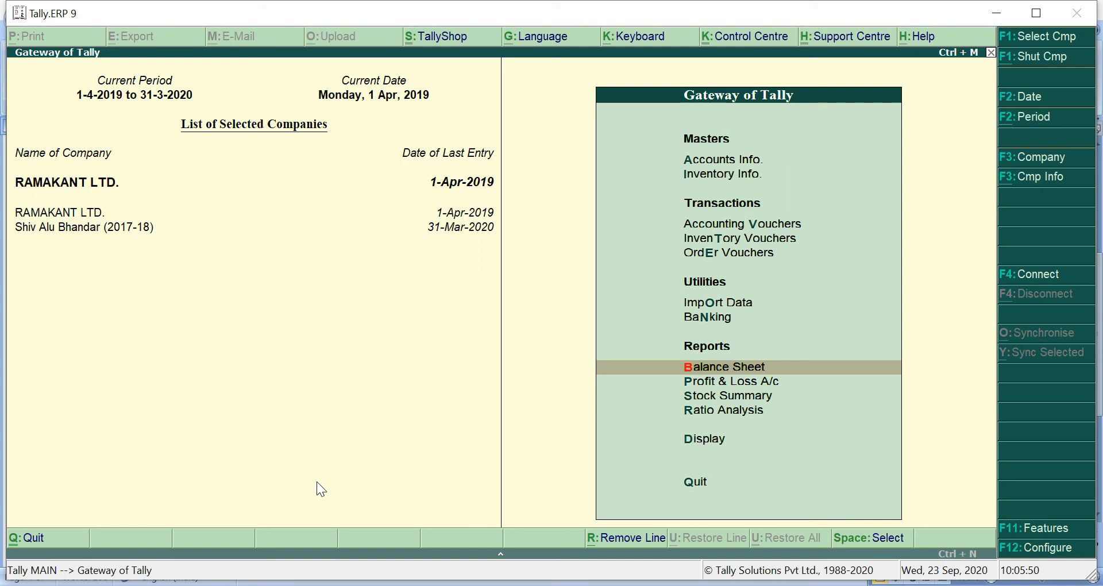
pyautogui.press('Down')
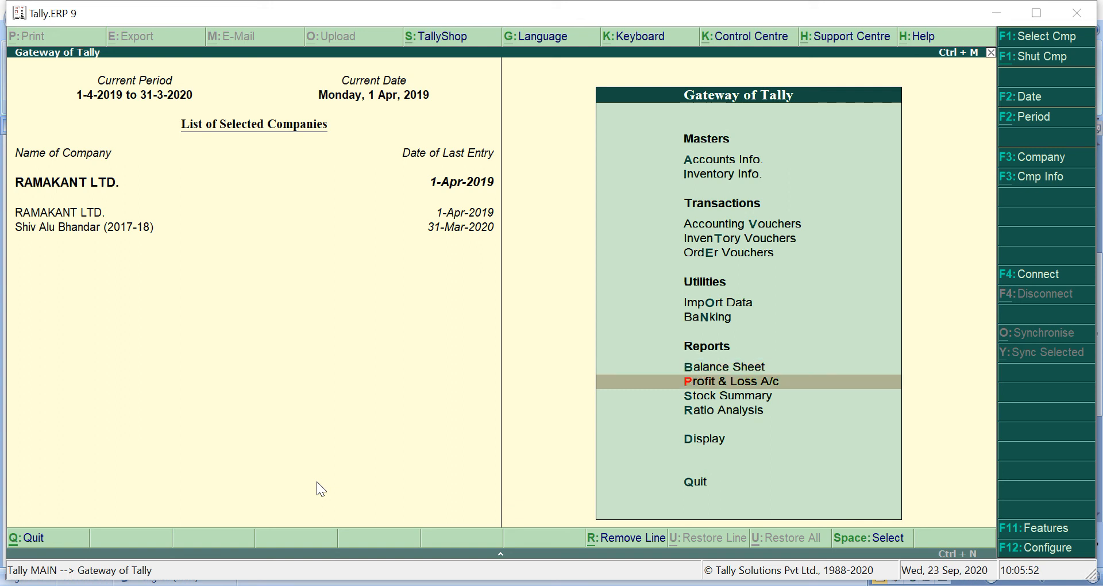
pyautogui.press('Down')
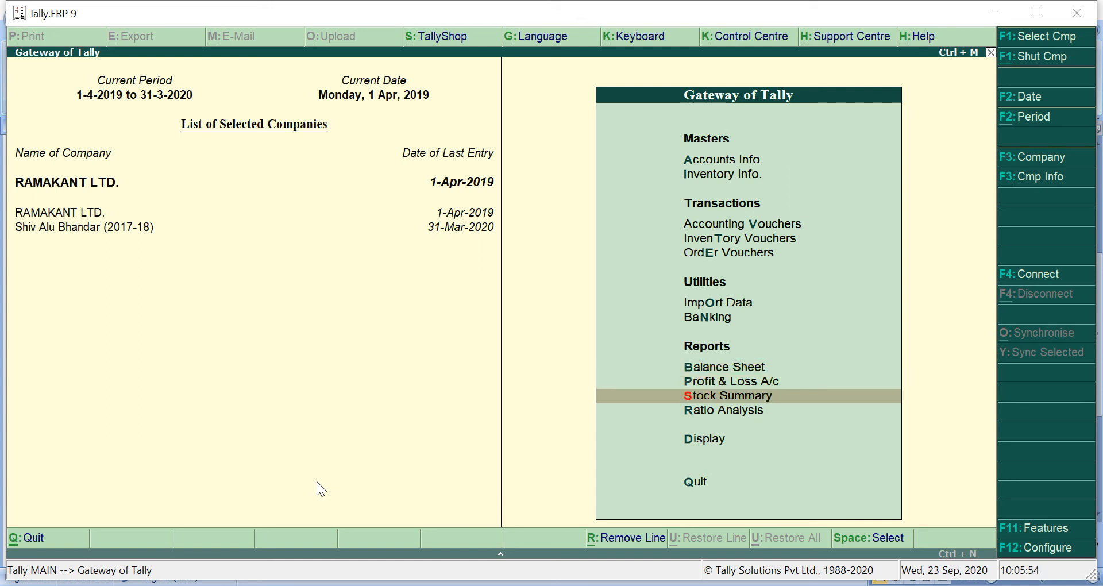
pyautogui.press('Down')
pyautogui.press('Down')
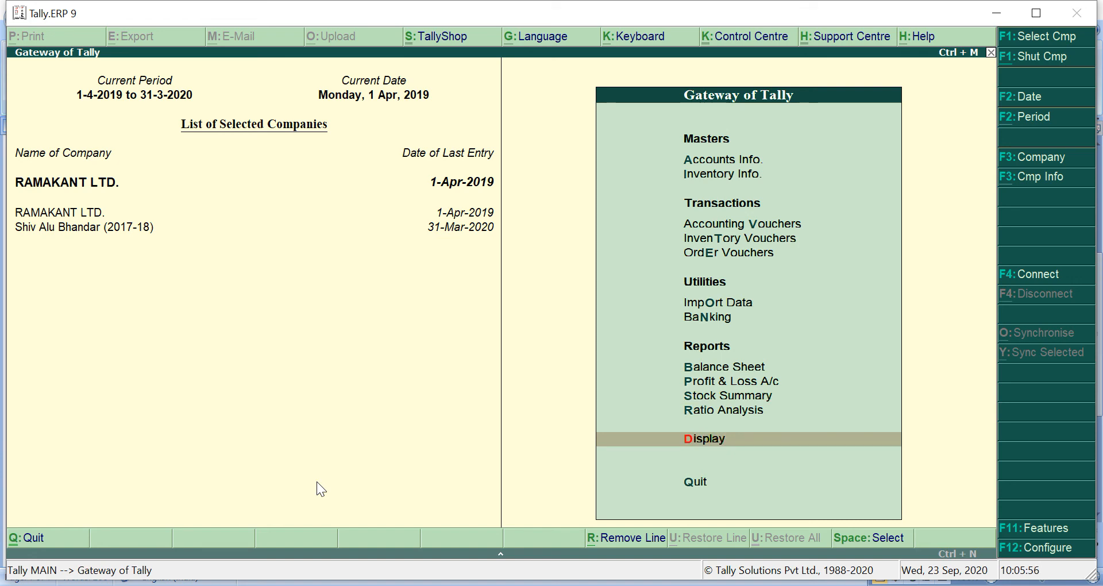
pyautogui.press('Return')
pyautogui.press('Down')
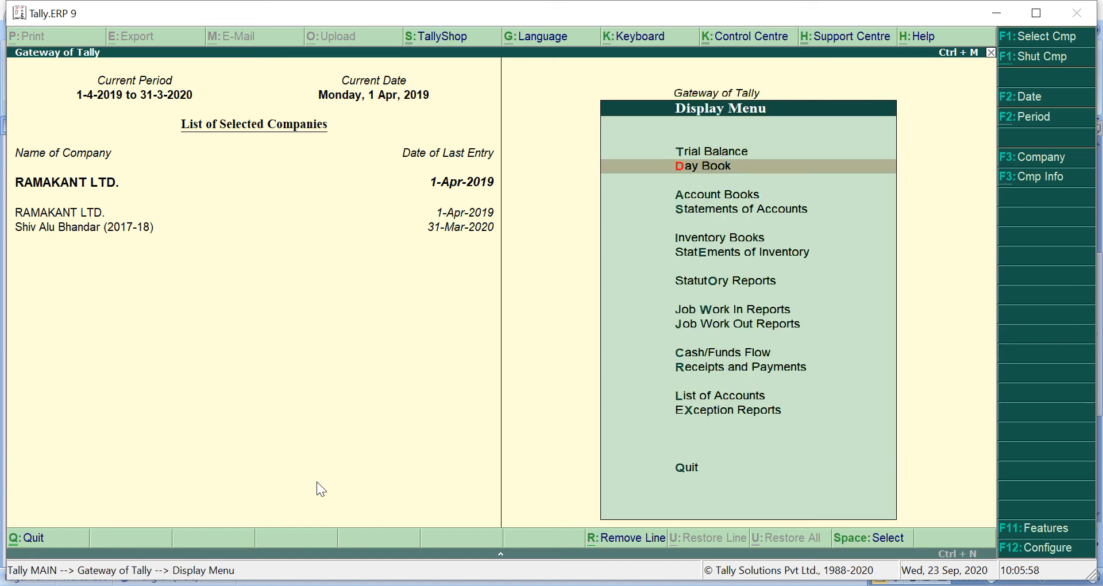
pyautogui.press('Return')
pyautogui.click(1030, 38)
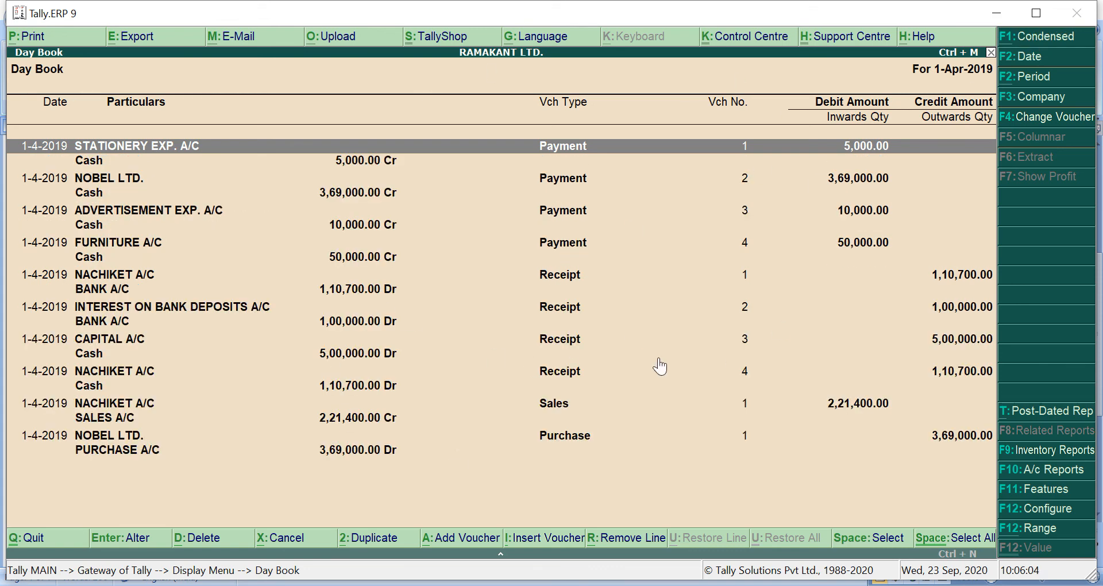
pyautogui.press('Escape')
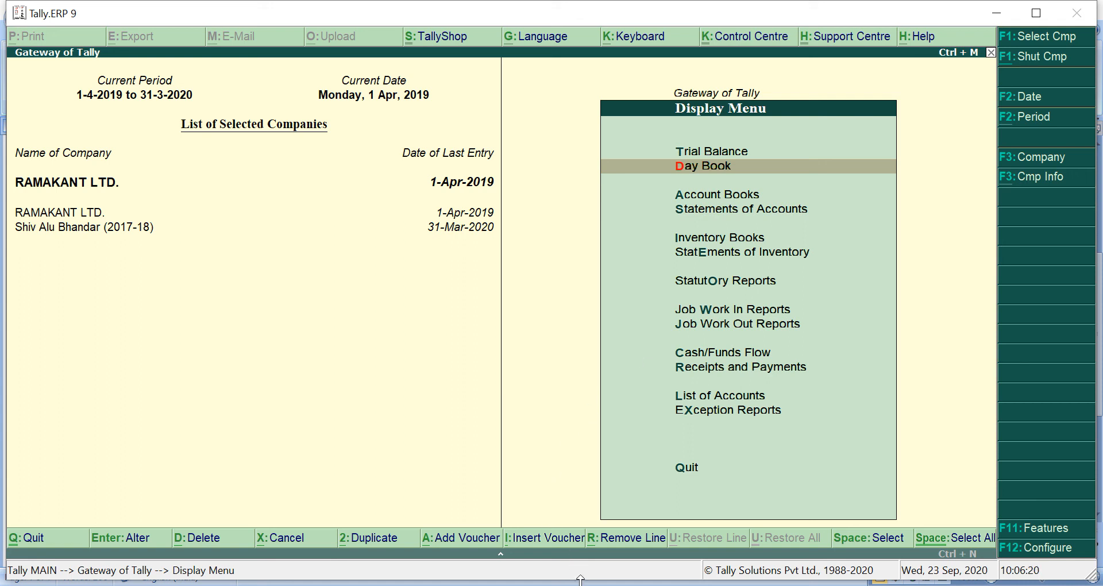
# Switch to the Tally Exercise 15 document in Word and review it from its beginning
pyautogui.hotkey('alt', 'Tab')
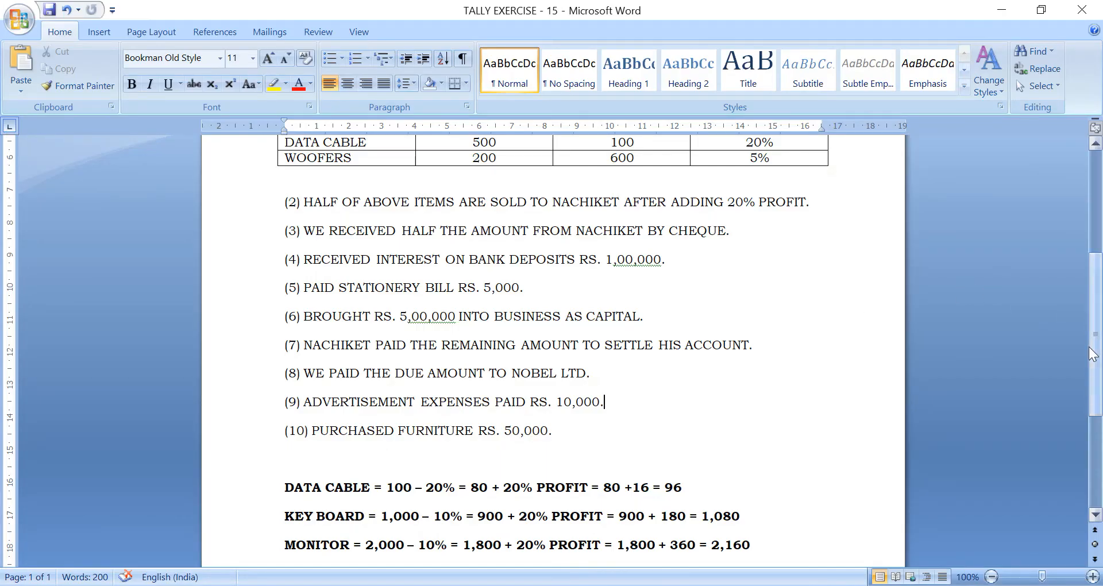
pyautogui.scroll(8, 1088, 347)
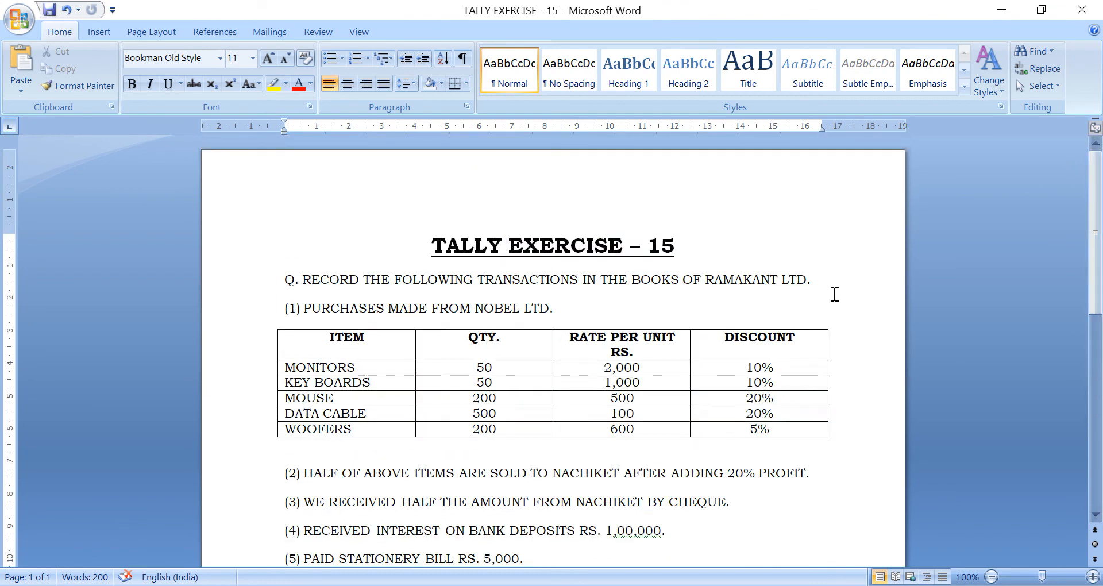